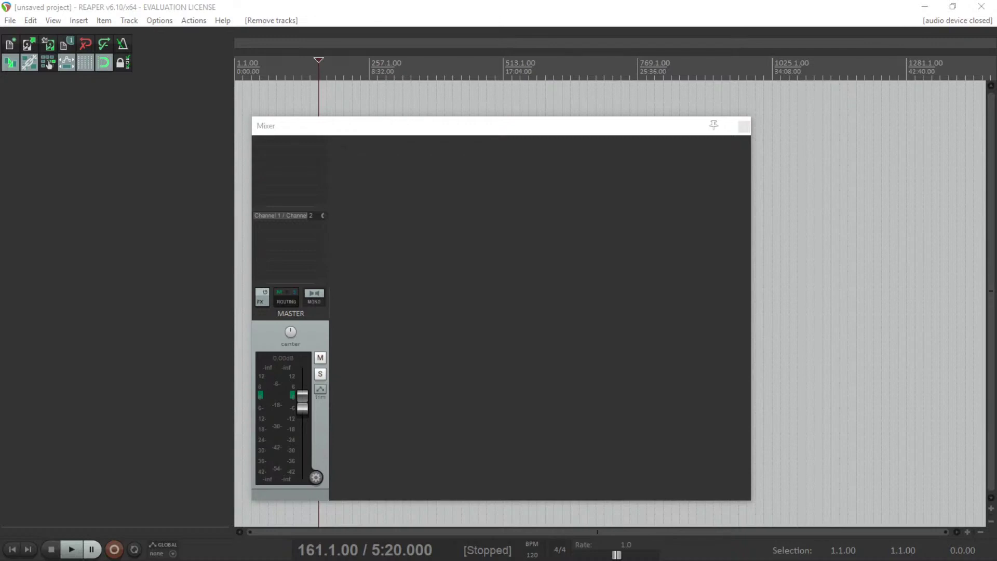
Switch to the Chrome window, maximize it and look through the Wikipedia article on Ambisonics, including its decoding and higher-order sections.
key(alt+Tab)
drag(463, 136, 259, 100)
double_click(259, 99)
scroll(421, 245, up, 20)
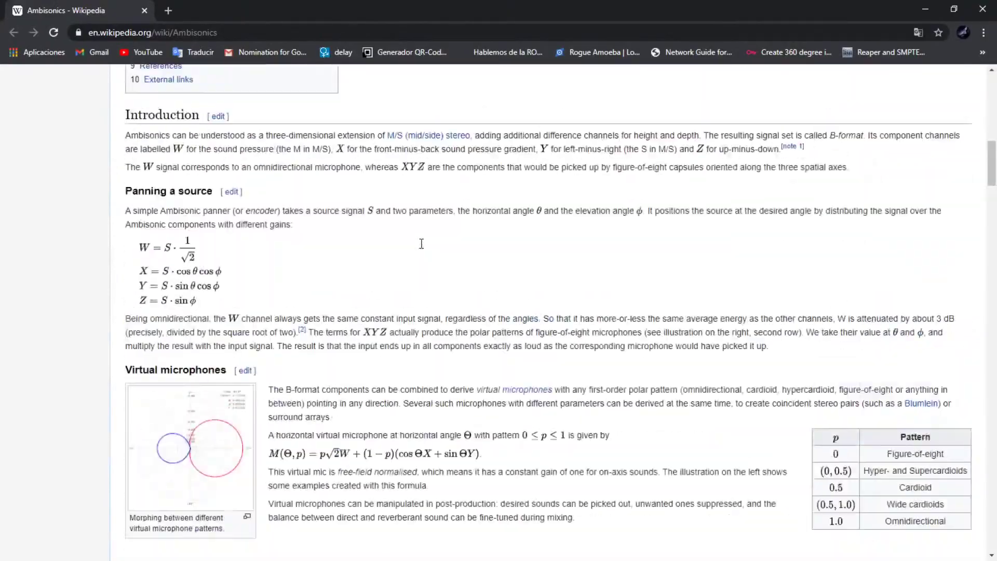
scroll(408, 240, down, 20)
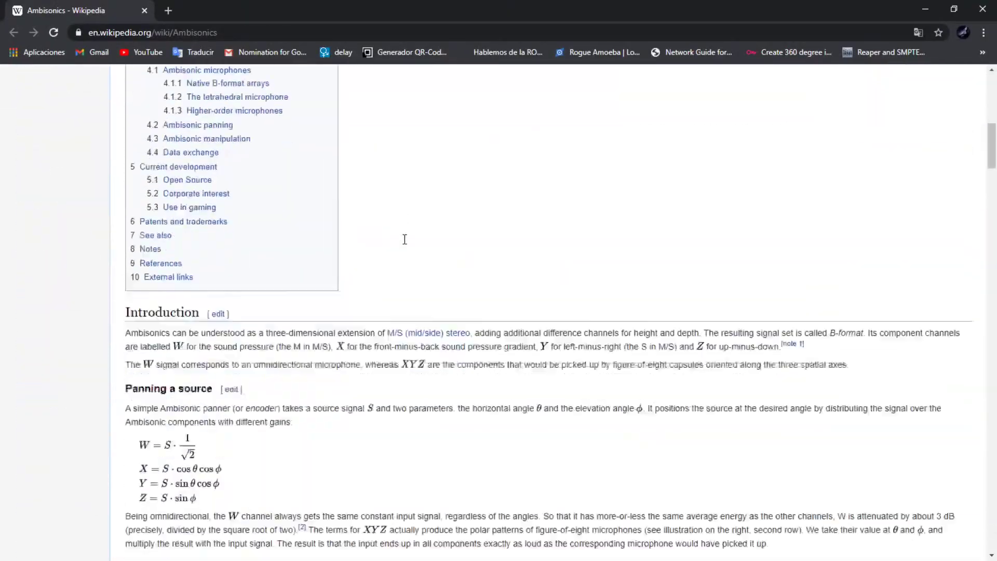
scroll(398, 245, down, 20)
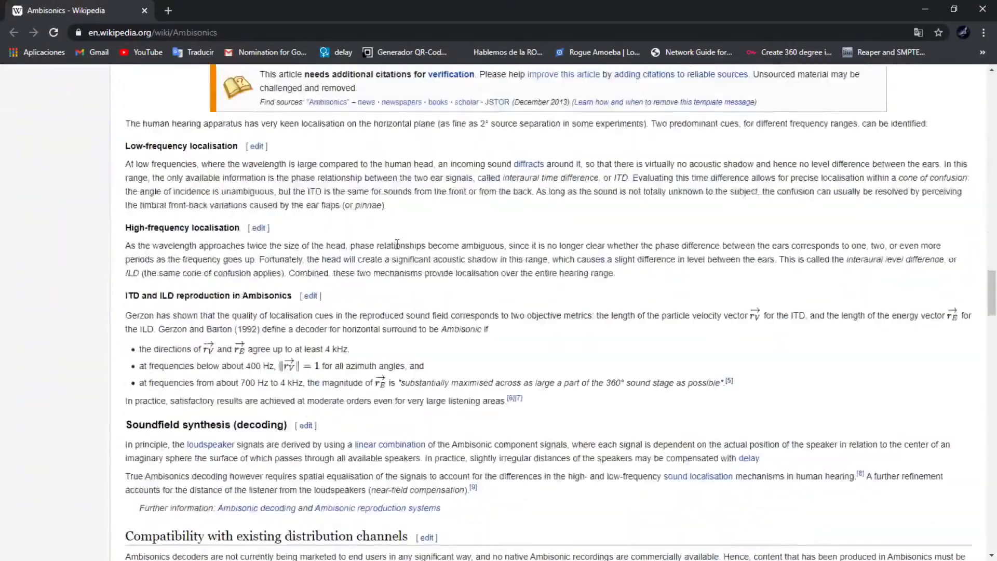
scroll(397, 244, down, 20)
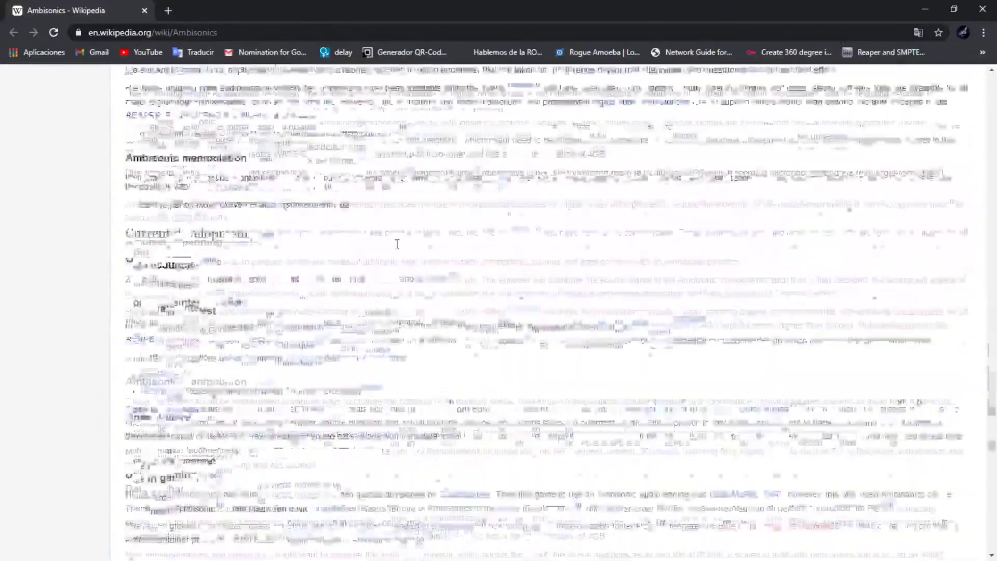
scroll(398, 245, up, 20)
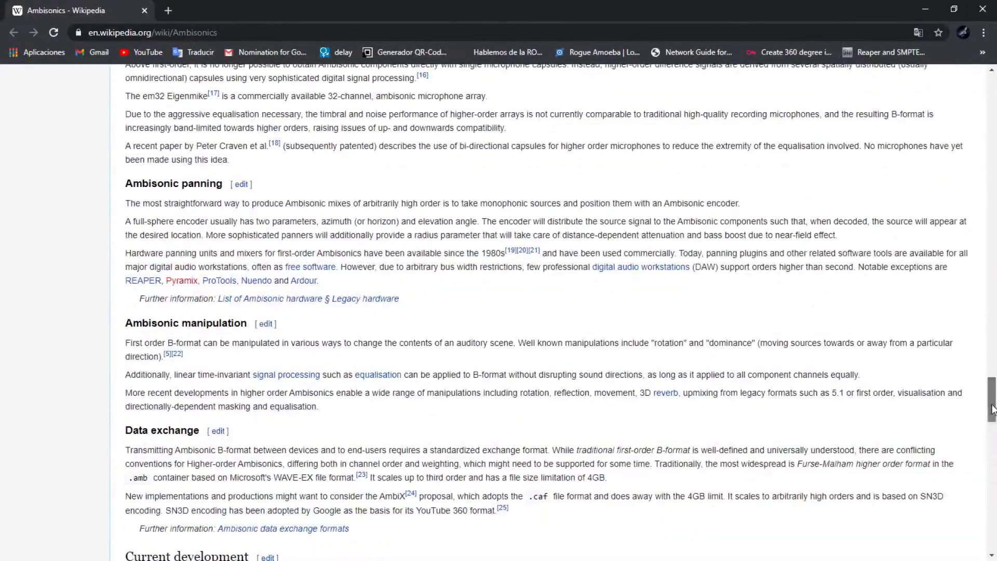
drag(993, 409, 976, 219)
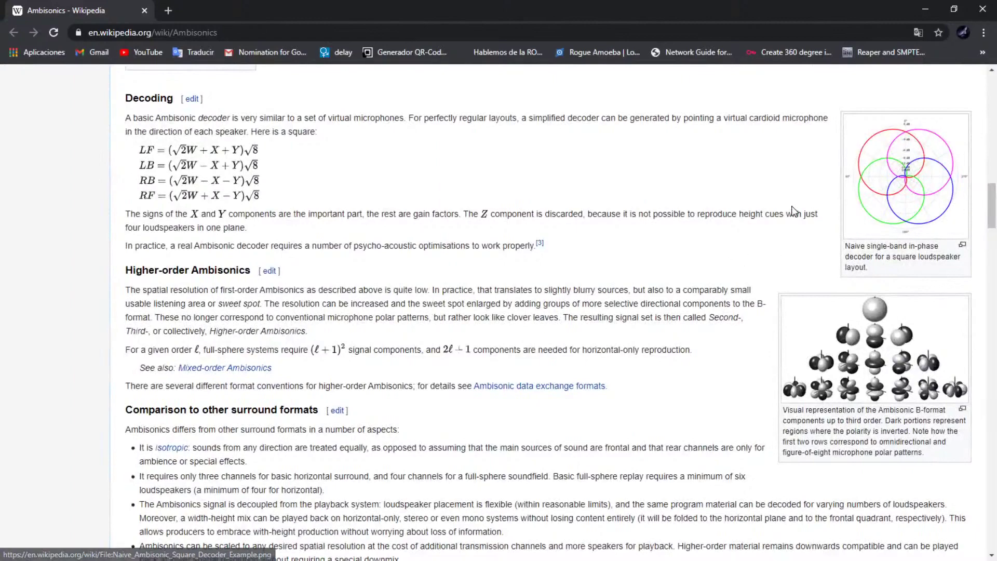
scroll(491, 203, up, 6)
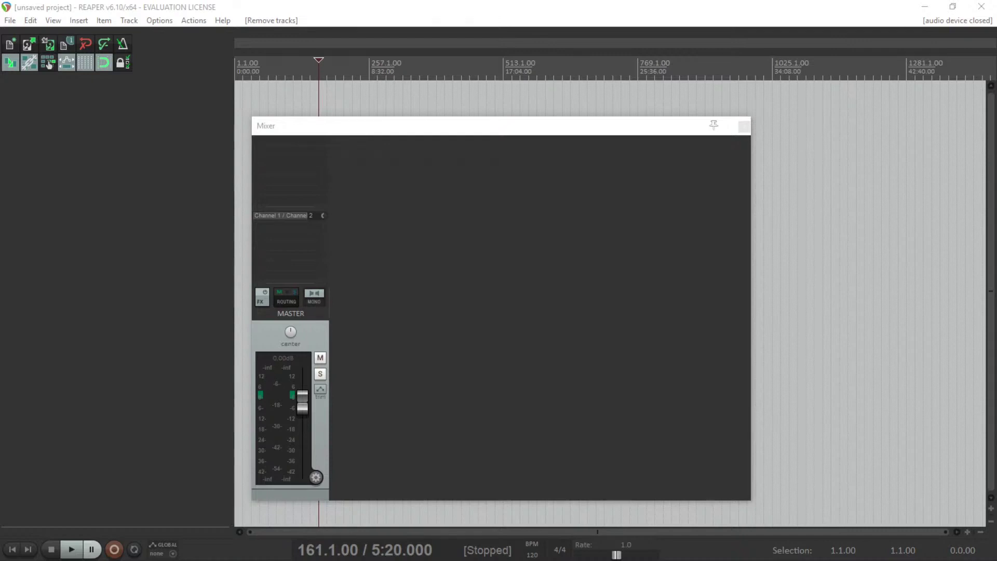
Switch from REAPER to the Publications page in Chrome and download the Clase_8_Psicoacustica and Clase_9_Precedencia_y_Espacialidad_Imagen_Estereo PDFs.
key(alt+Tab)
drag(585, 39, 484, 59)
scroll(582, 328, down, 10)
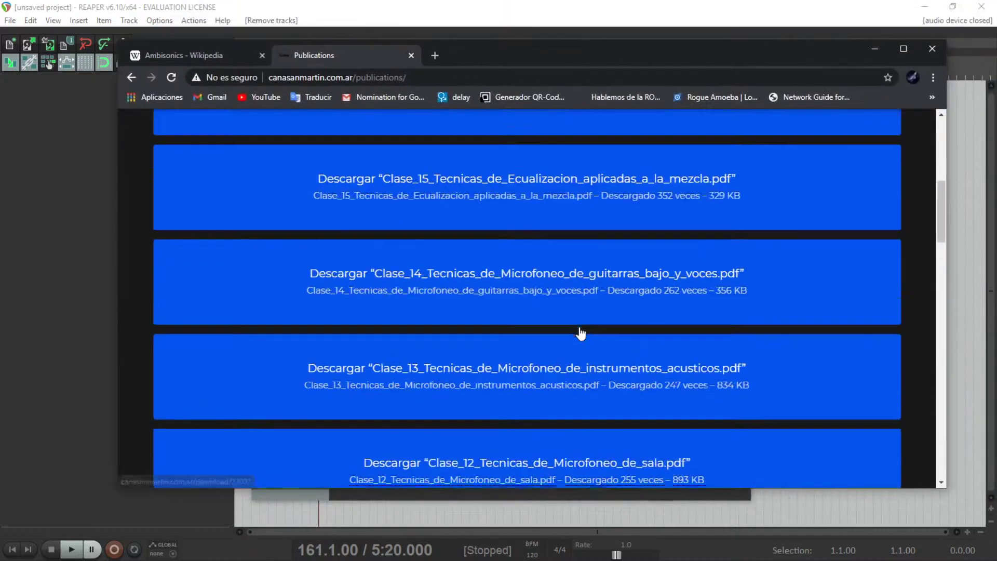
scroll(582, 333, down, 5)
scroll(575, 294, down, 10)
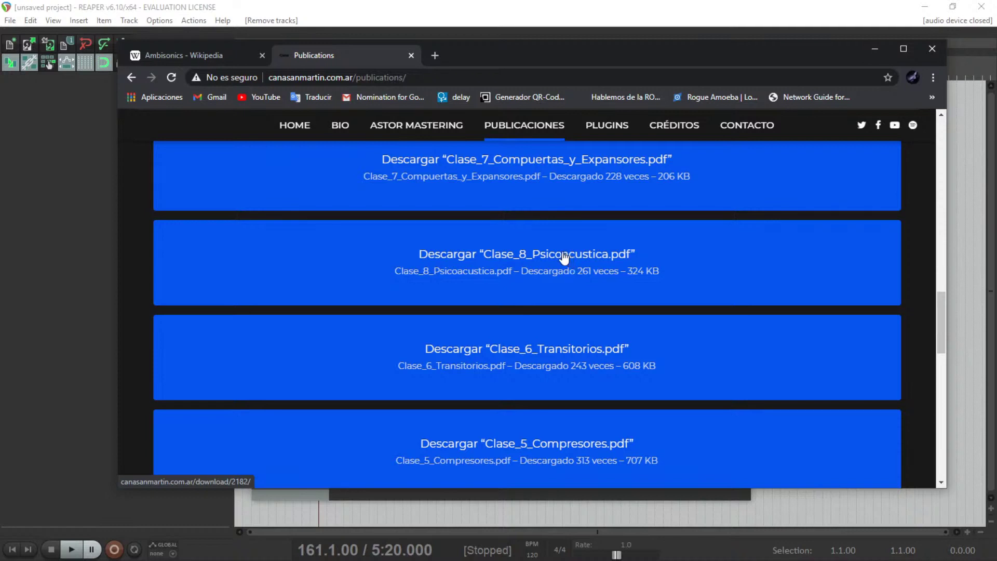
scroll(564, 259, up, 1)
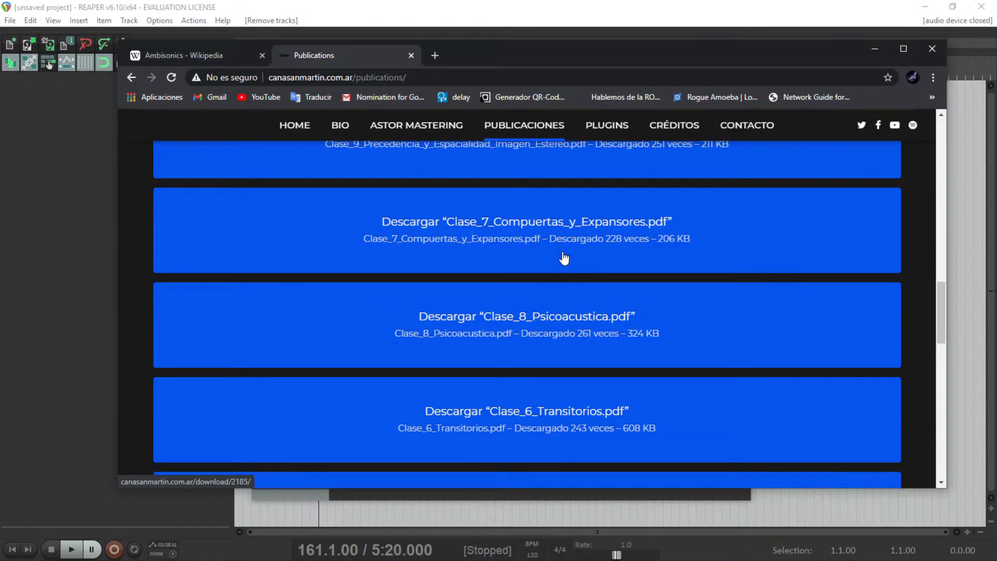
scroll(565, 258, up, 2)
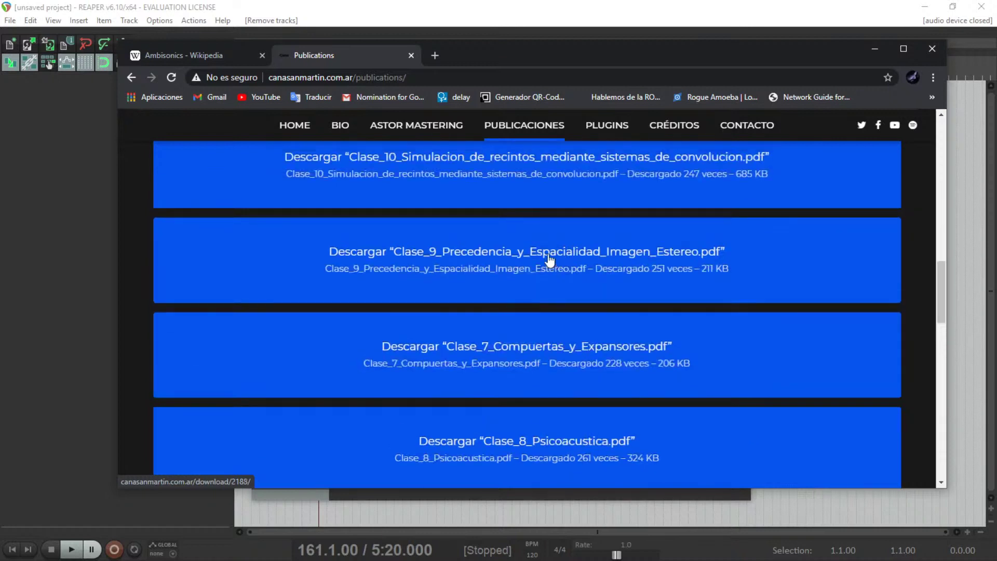
middle_click(568, 446)
middle_click(507, 254)
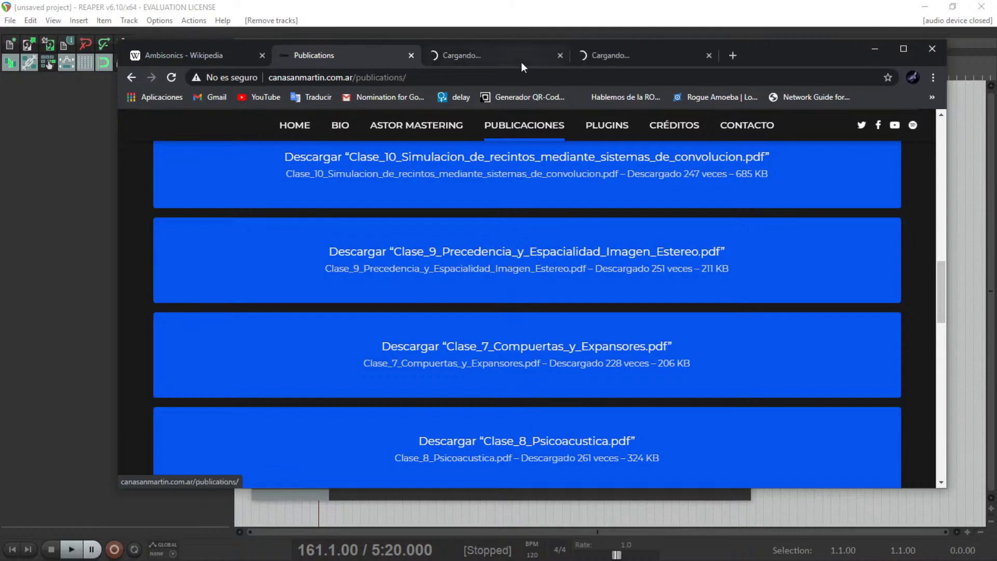
click(502, 55)
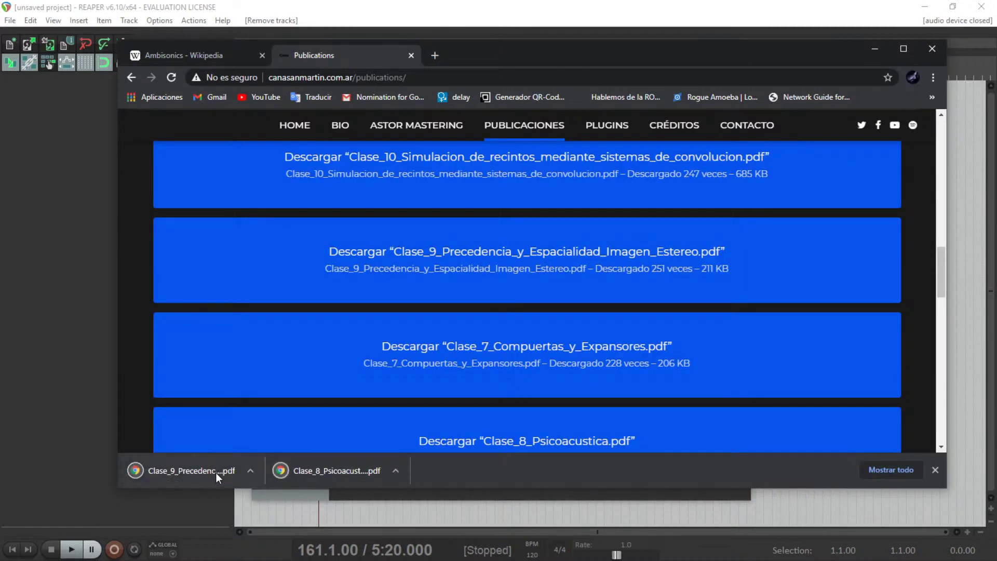
Open both downloaded PDFs in the browser and place the Clase 8 tab before the Clase 9 tab.
click(215, 470)
click(312, 467)
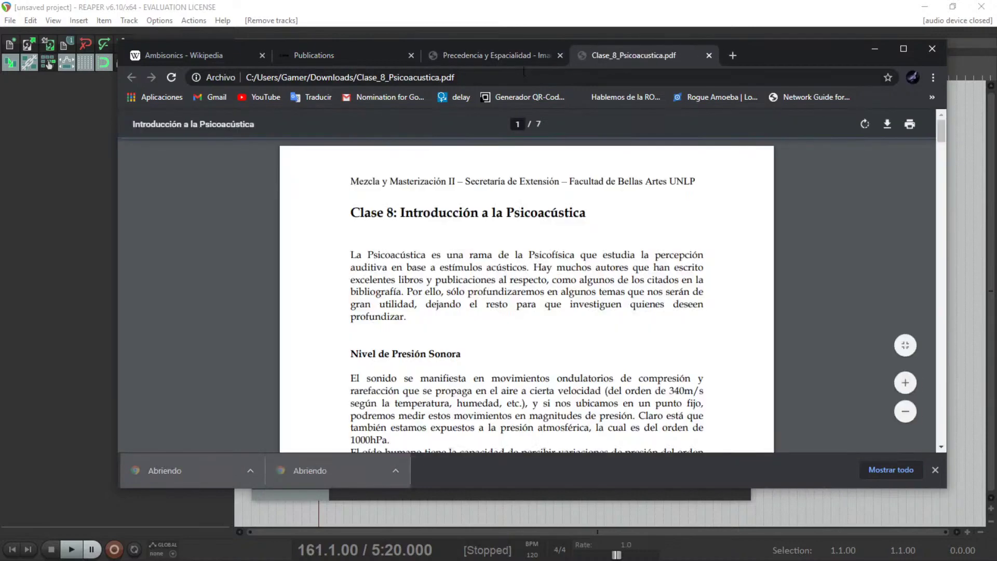
drag(623, 52, 488, 65)
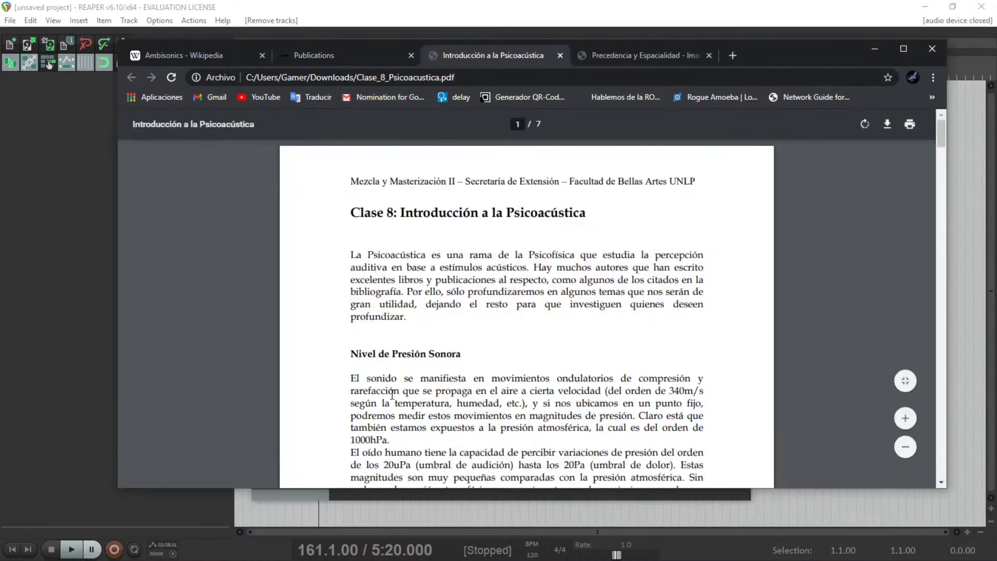
Maximize the browser and read through the sound pressure level and sound perception sections of the Clase 8 PDF.
scroll(393, 395, down, 7)
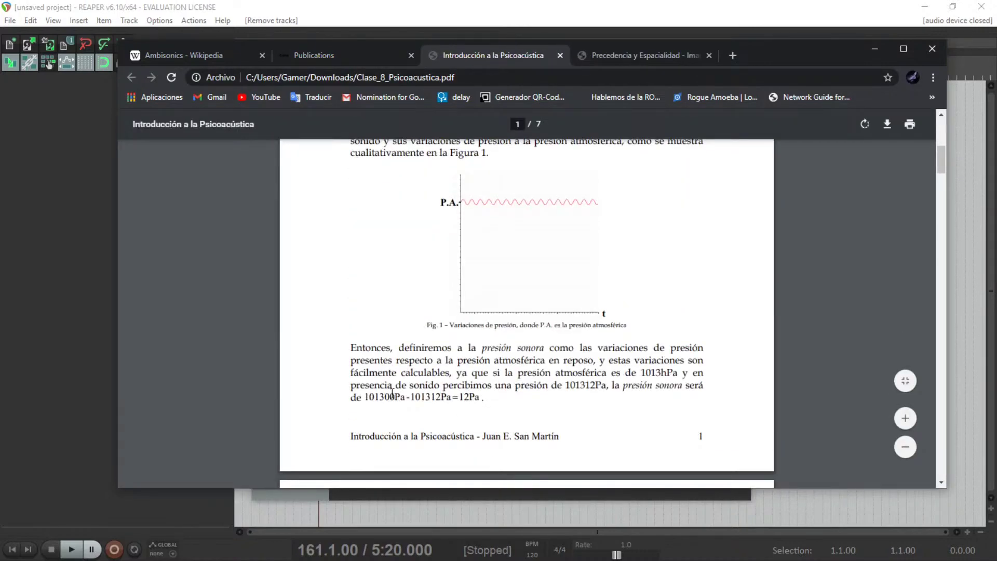
double_click(775, 54)
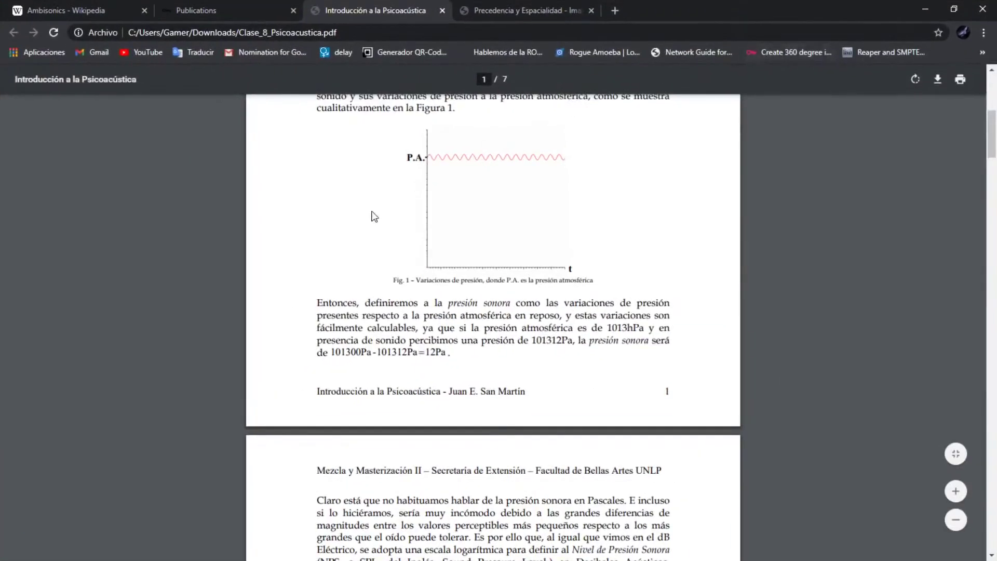
scroll(374, 217, up, 5)
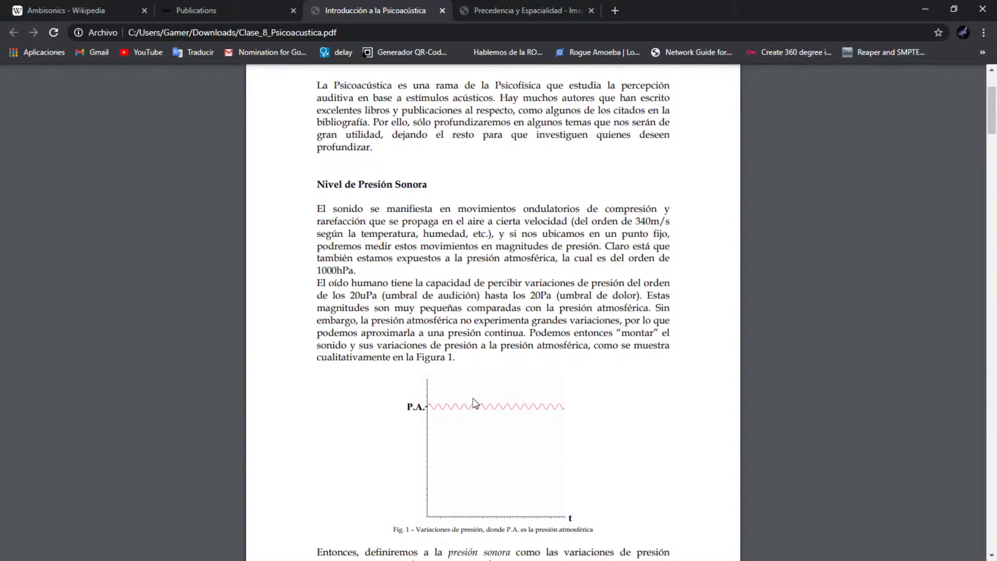
scroll(436, 408, down, 8)
scroll(430, 389, down, 2)
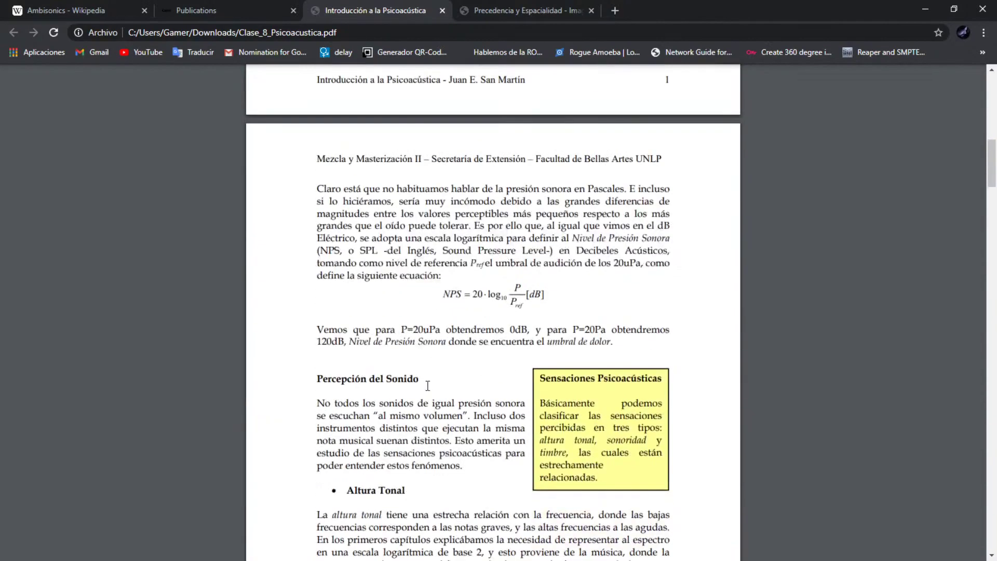
scroll(422, 377, down, 5)
scroll(404, 372, down, 12)
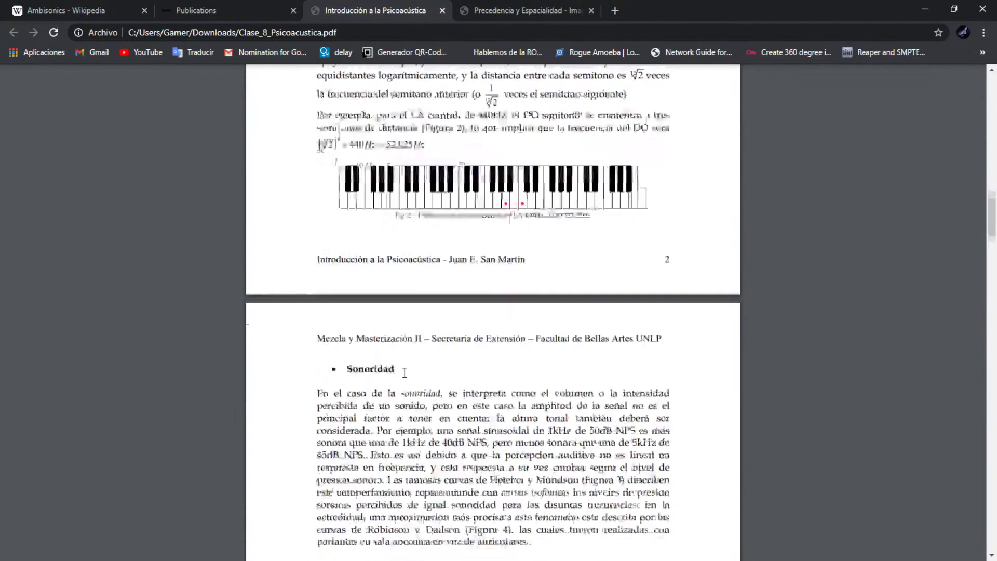
Examine the equal-loudness curves in Figures 3 and 4 and skim the weighting, formant and masking sections.
scroll(459, 318, down, 2)
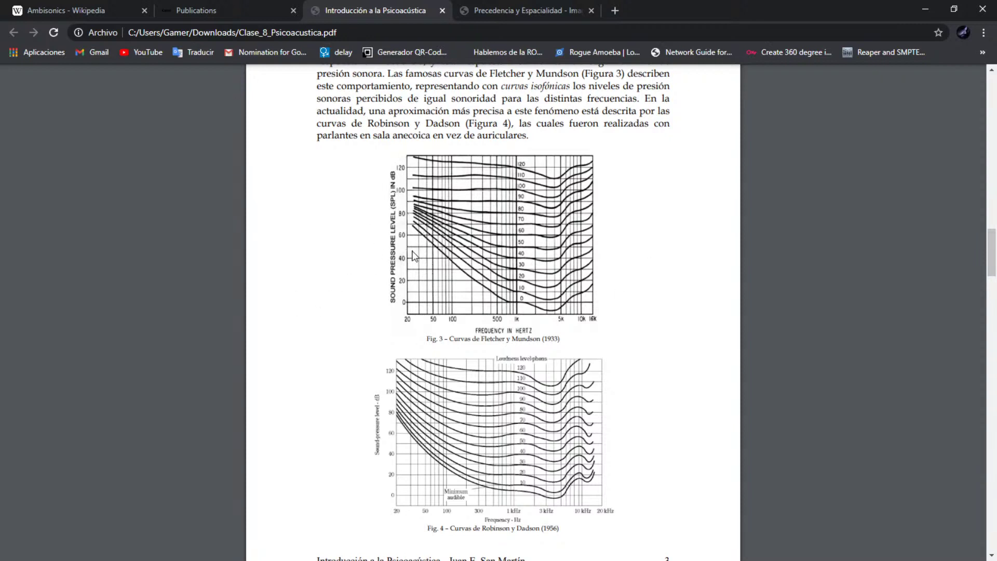
scroll(410, 254, down, 2)
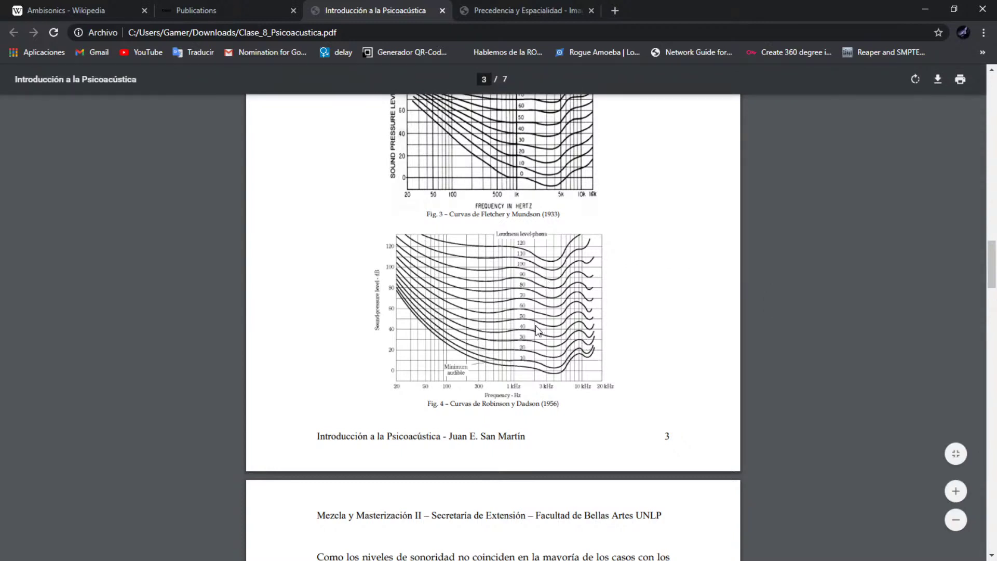
ctrl+scroll(535, 328, up, 3)
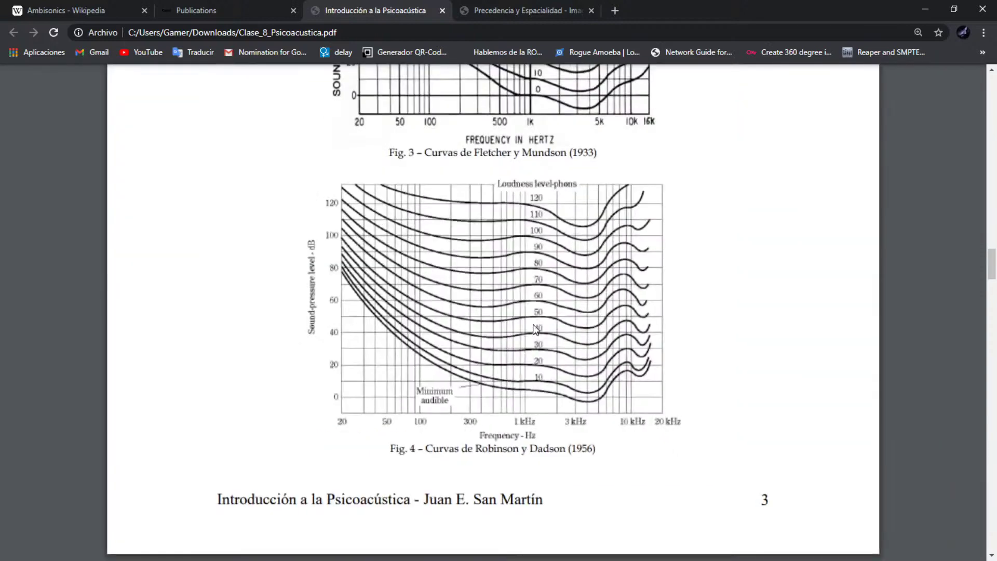
ctrl+scroll(535, 328, down, 1)
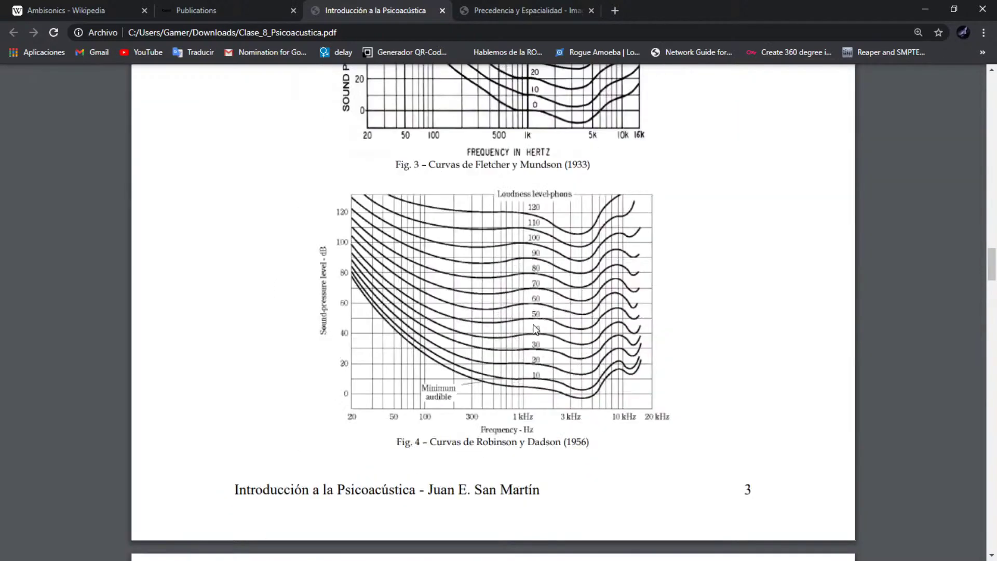
scroll(455, 347, down, 5)
scroll(454, 342, down, 20)
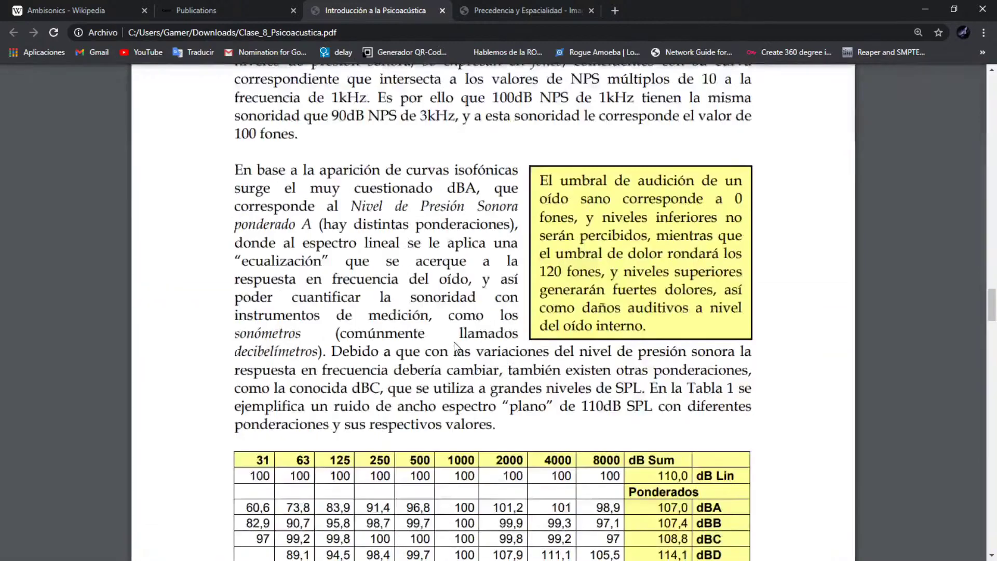
scroll(454, 342, down, 20)
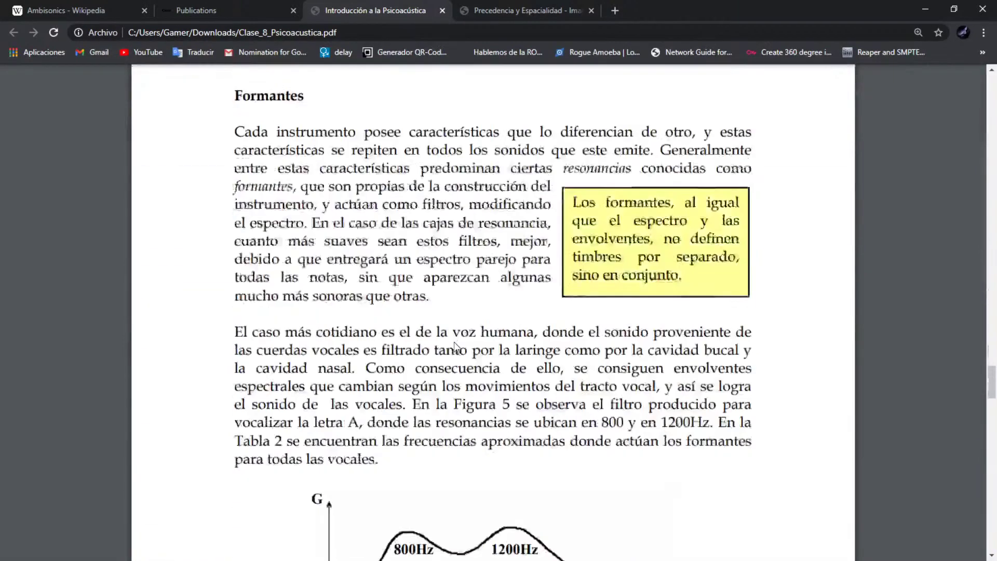
ctrl+scroll(454, 341, down, 3)
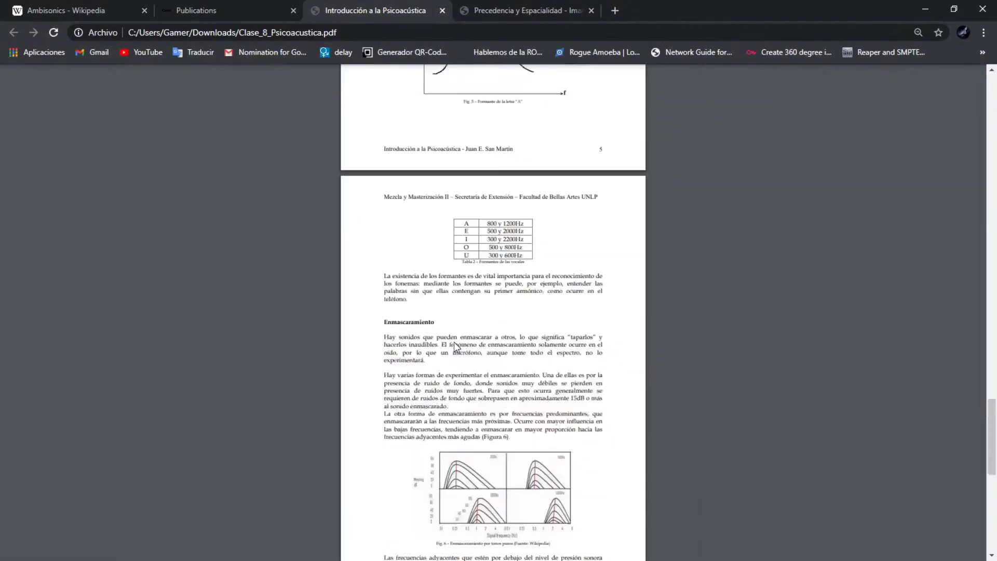
Bring up the Clase 9 PDF, look over its Localización section and highlight the heading "Localización de Sinusoides".
click(534, 7)
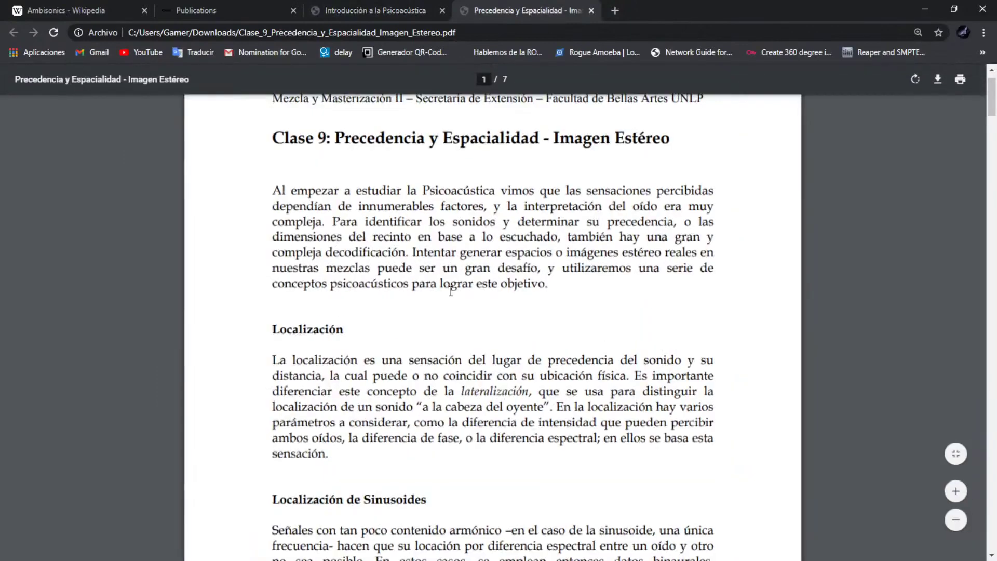
scroll(451, 291, up, 1)
drag(270, 333, 372, 337)
click(372, 337)
scroll(372, 340, down, 3)
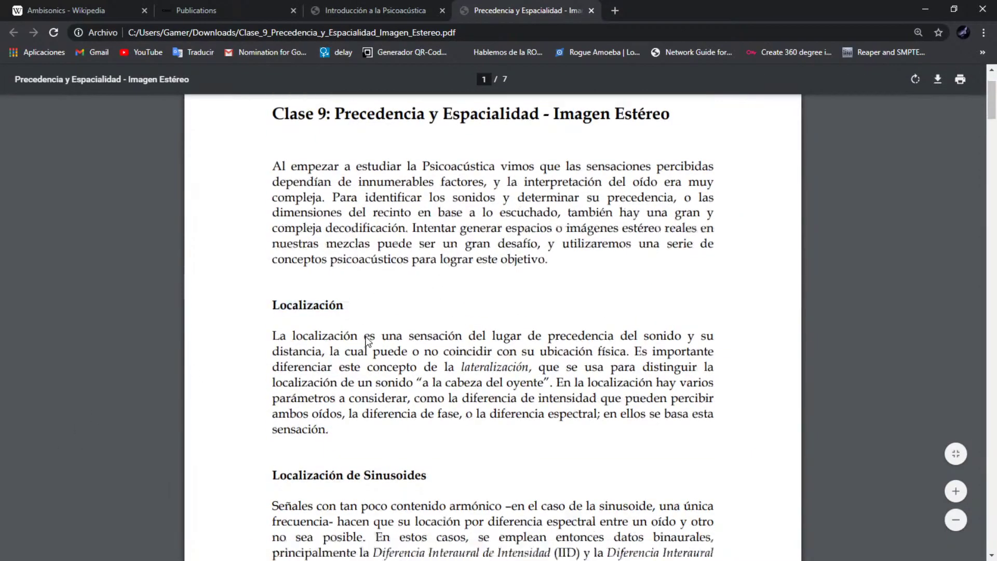
scroll(366, 337, down, 1)
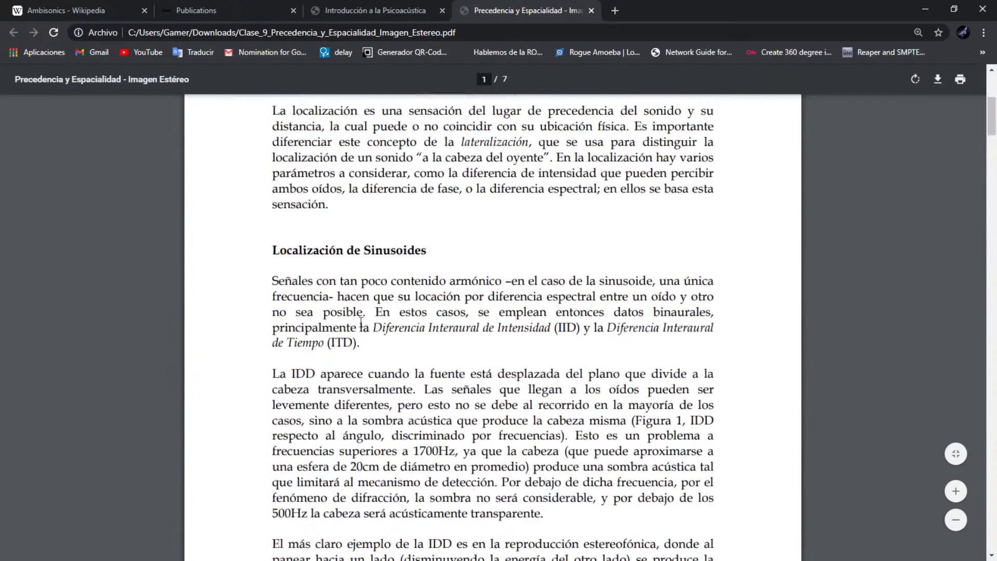
drag(432, 252, 270, 249)
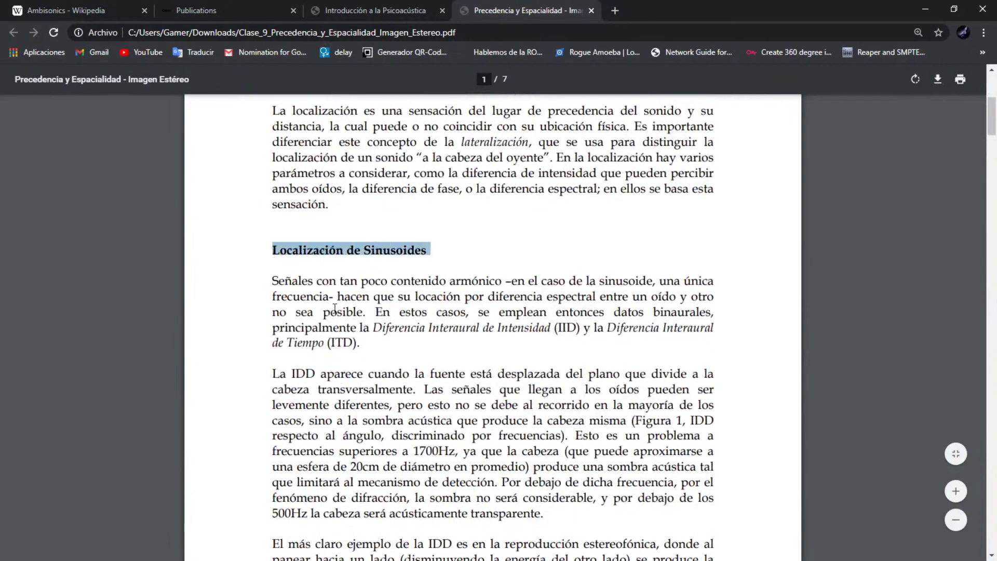
Read the explanation of interaural intensity and time differences on through to the Figure 1 chart on page 2.
scroll(367, 327, down, 2)
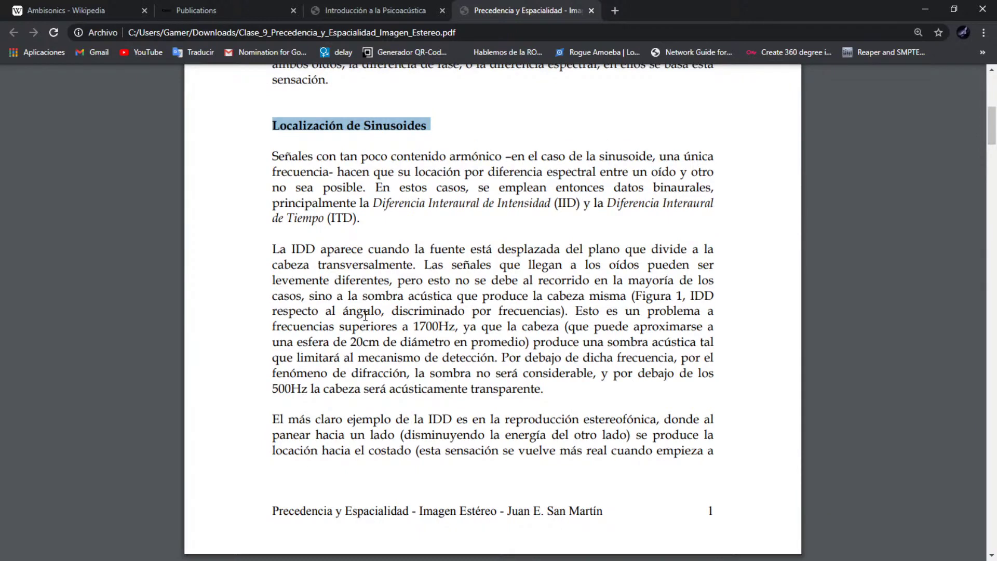
scroll(365, 316, up, 2)
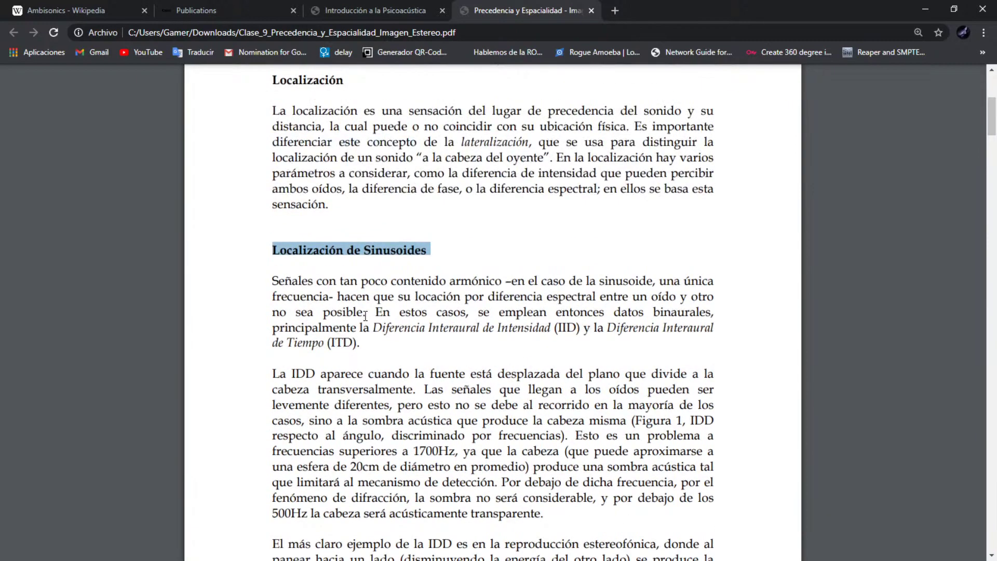
scroll(365, 316, down, 1)
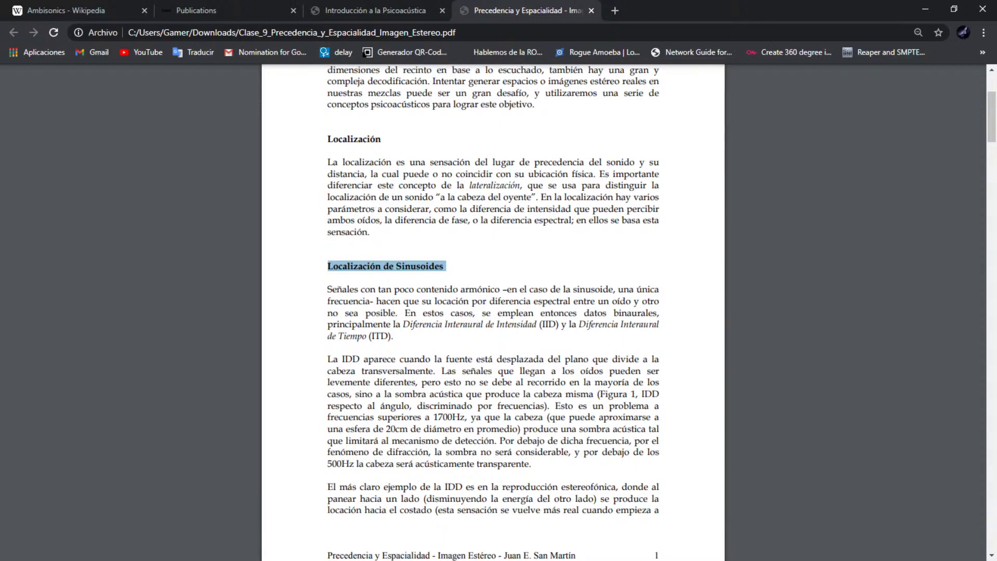
scroll(395, 128, down, 10)
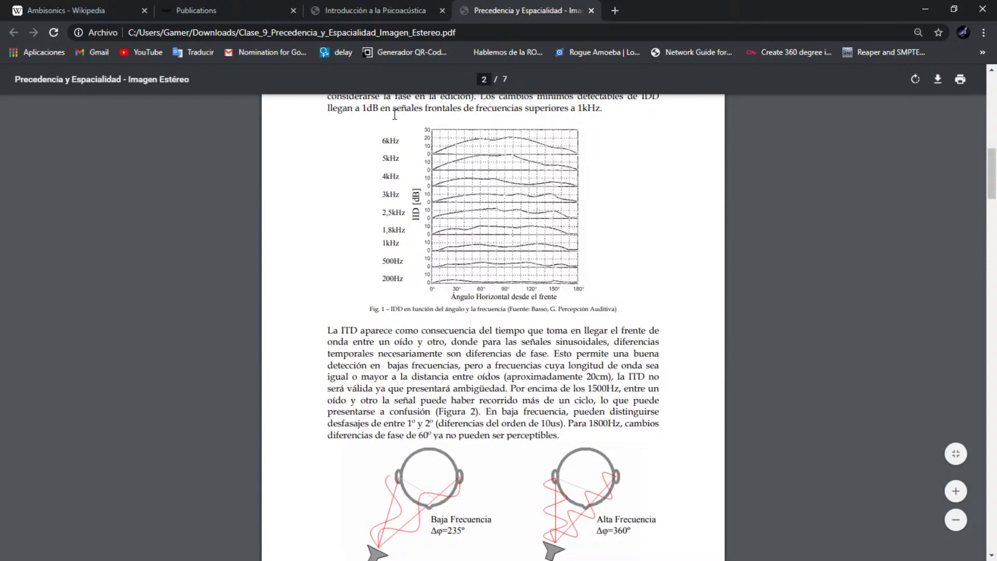
Read the time-difference explanation around Figures 1 and 2, then skim the rest of the PDF through the Blumlein microphone section on page 6.
scroll(612, 281, down, 3)
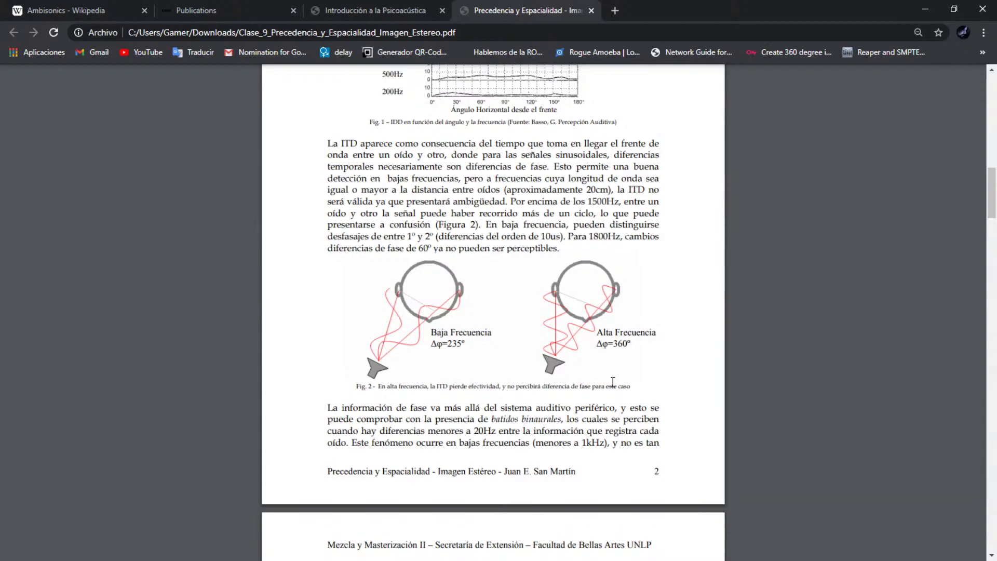
scroll(613, 382, up, 4)
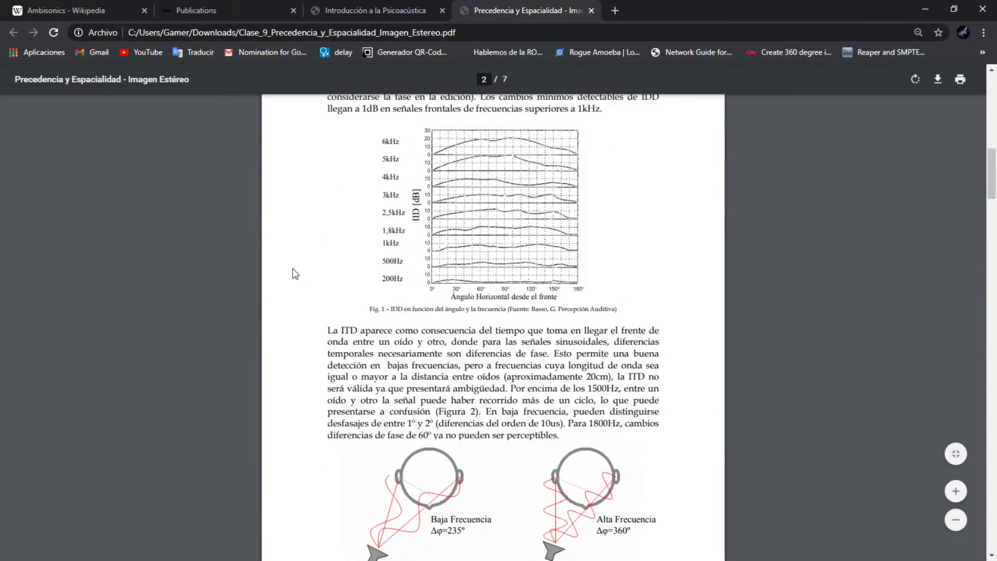
scroll(297, 275, down, 4)
scroll(300, 278, down, 5)
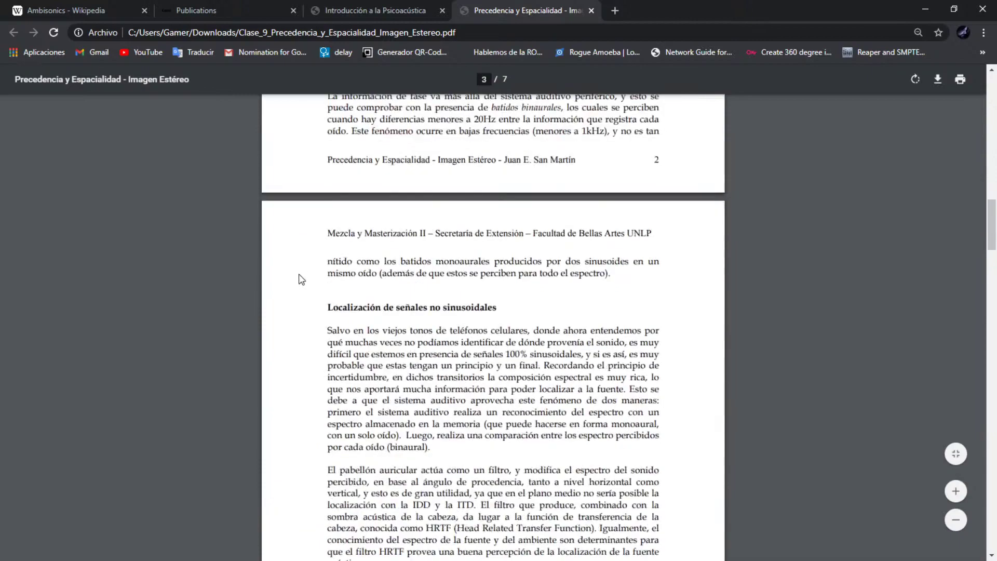
scroll(301, 279, down, 14)
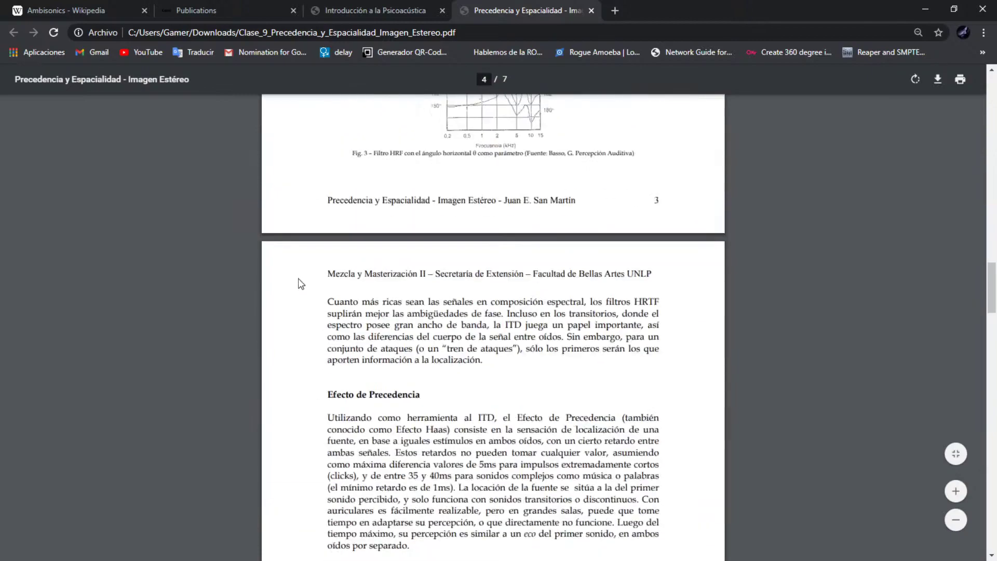
scroll(300, 283, down, 13)
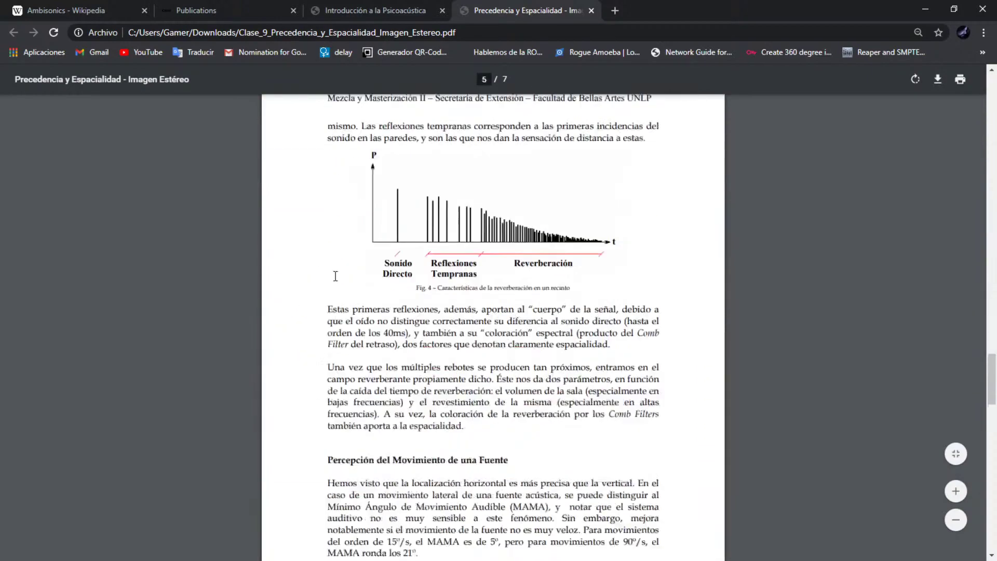
scroll(337, 274, down, 20)
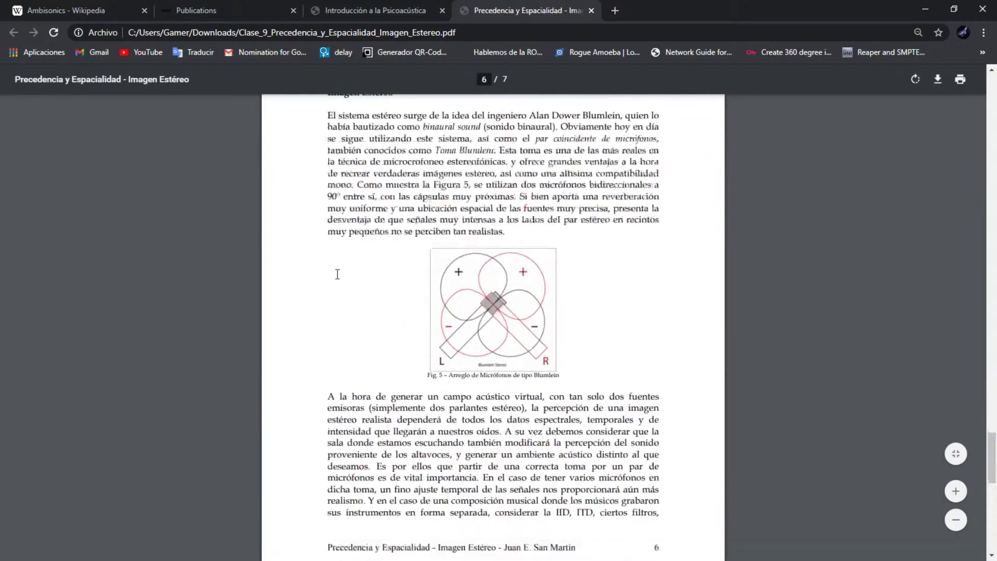
Close both class PDFs and the Publications page, keeping only the Ambisonics Wikipedia article open.
middle_click(523, 11)
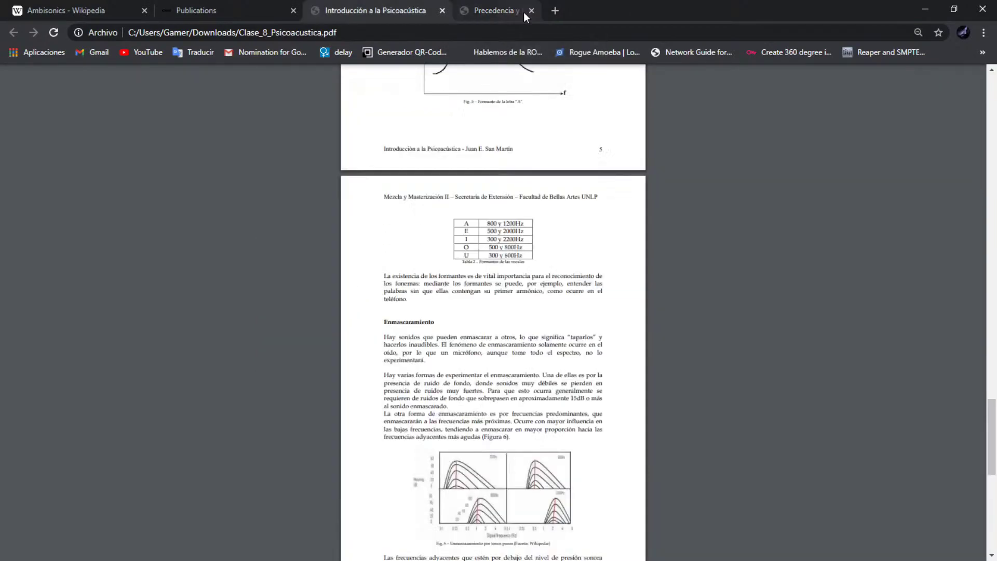
middle_click(377, 11)
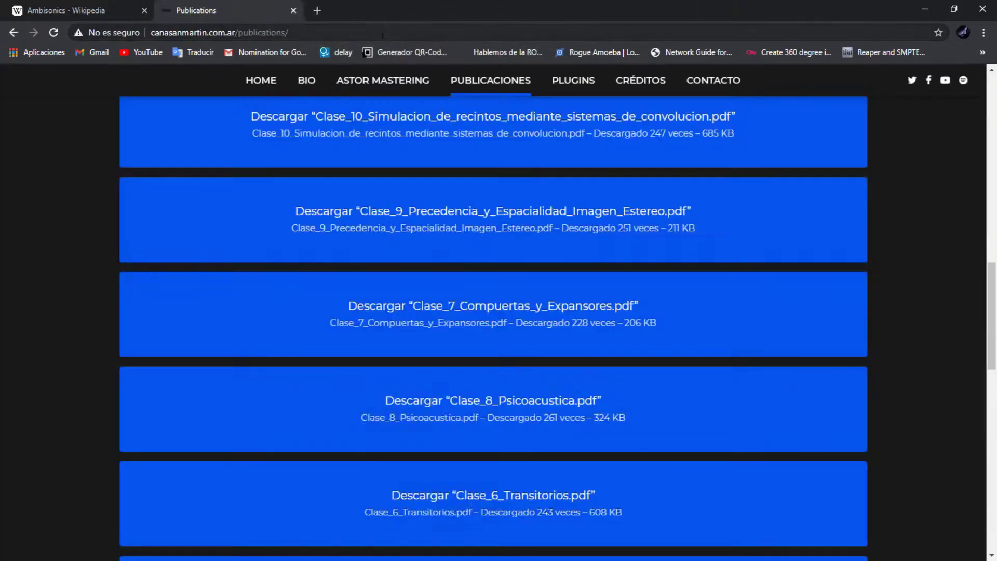
middle_click(257, 16)
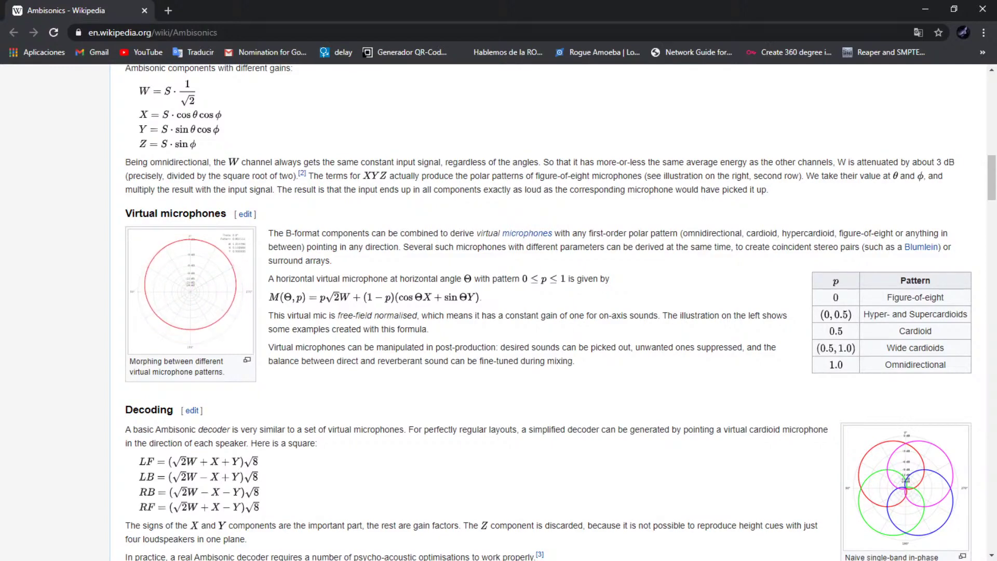
Review the article's Introduction and "Panning a source" sections and highlight the W, X, Y and Z component equations.
scroll(265, 221, up, 2)
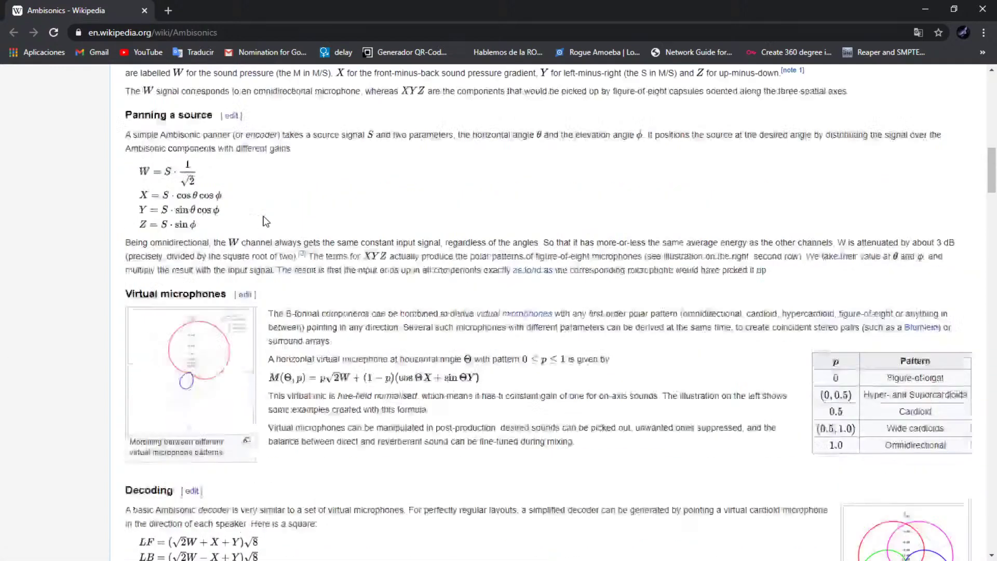
scroll(266, 221, up, 7)
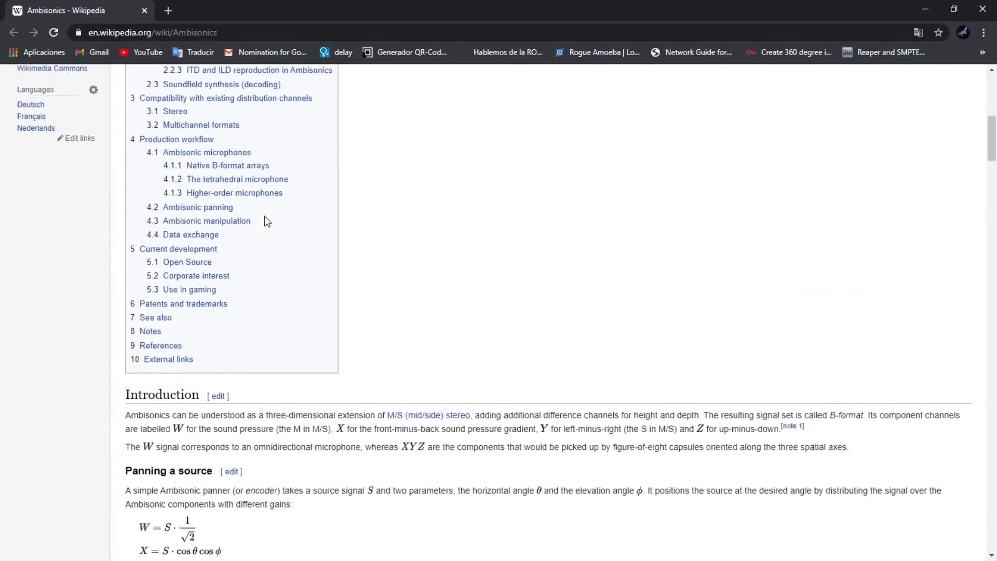
scroll(265, 221, up, 1)
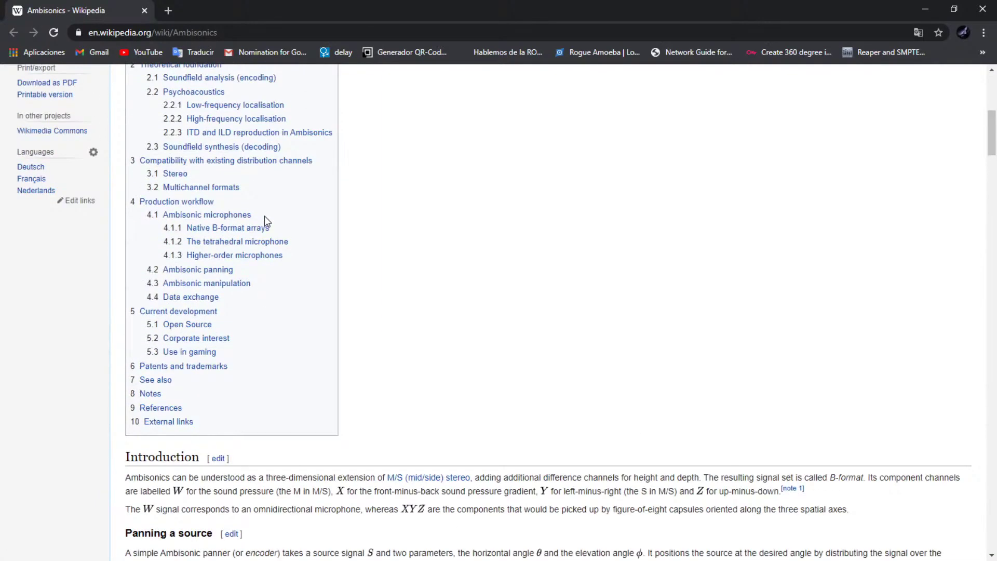
scroll(401, 348, down, 7)
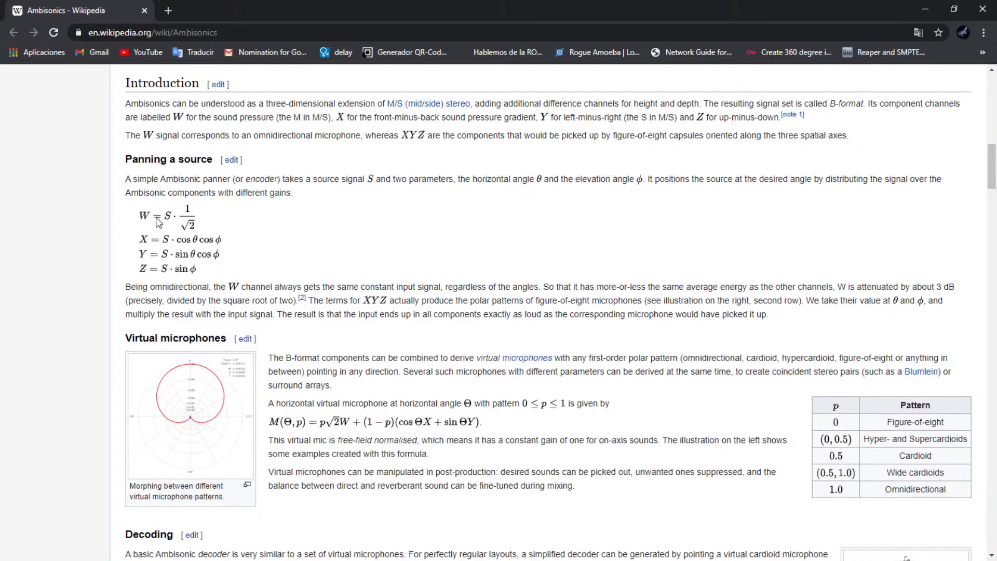
drag(125, 213, 236, 273)
click(239, 273)
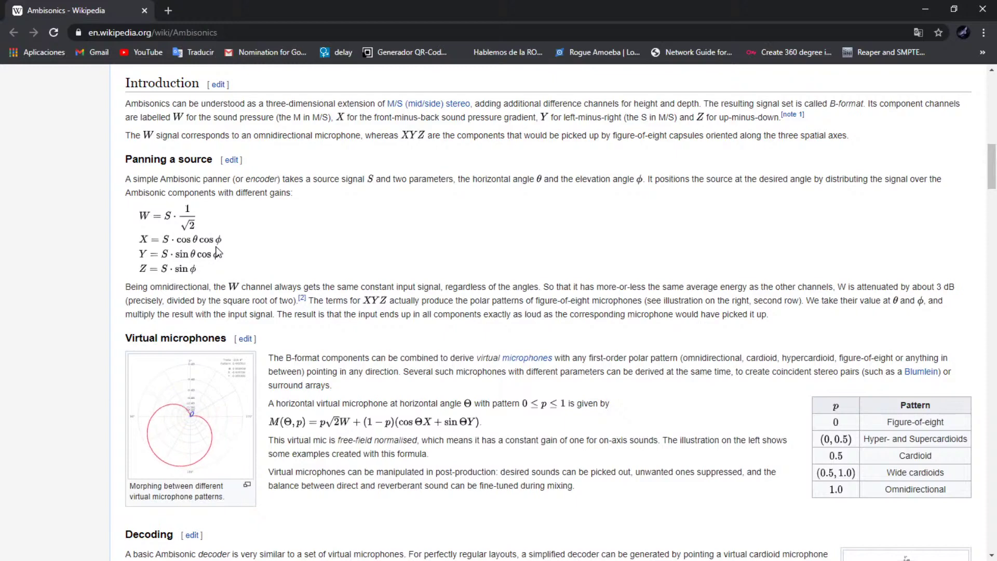
scroll(227, 240, up, 1)
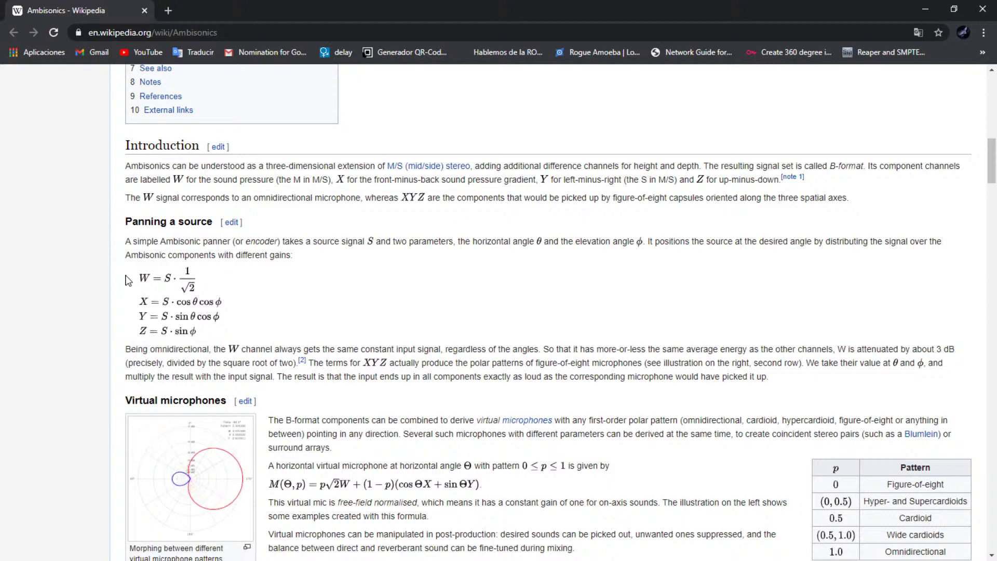
drag(130, 276, 151, 279)
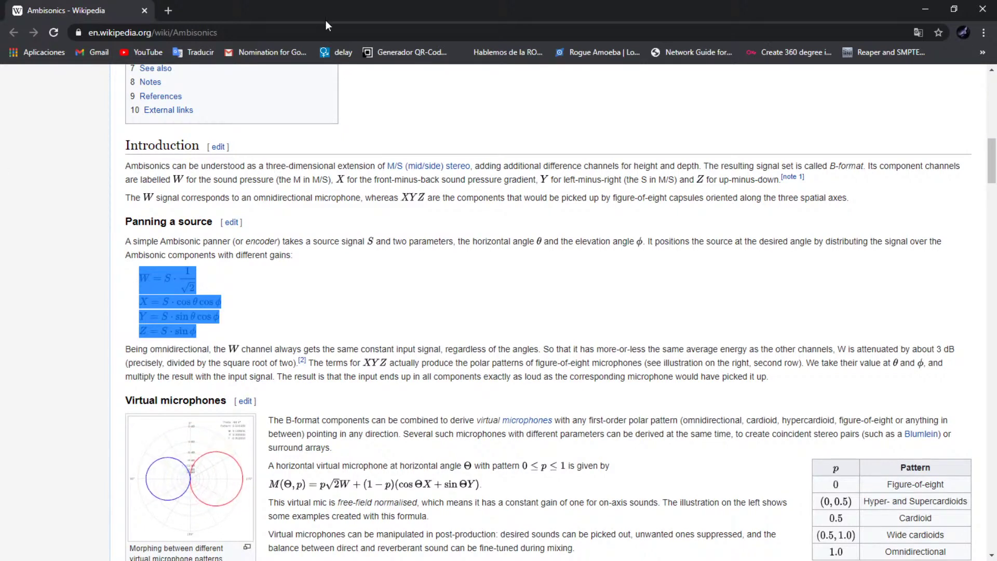
Switch to the open REAPER project with its Mixer window.
drag(325, 23, 826, 560)
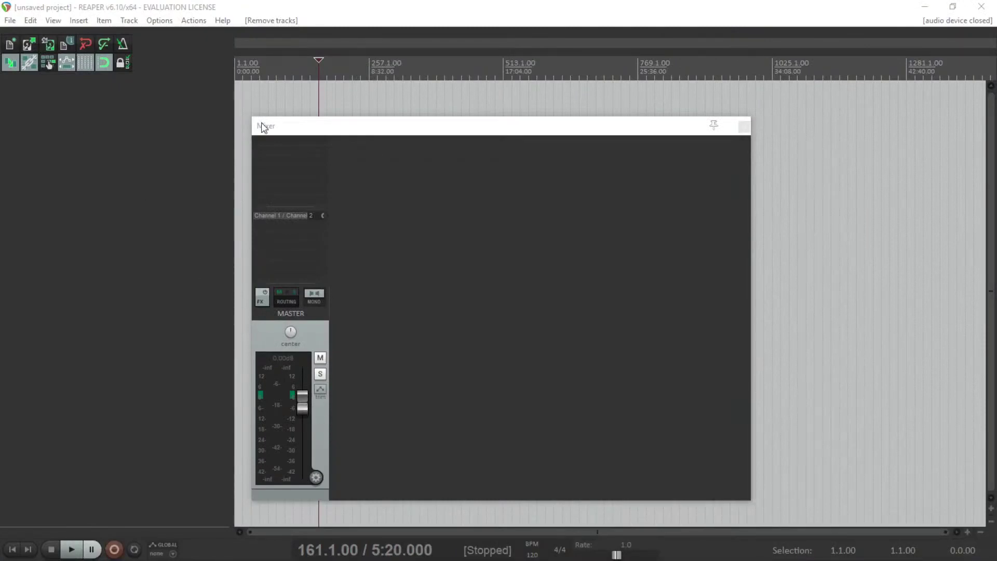
right_click(404, 227)
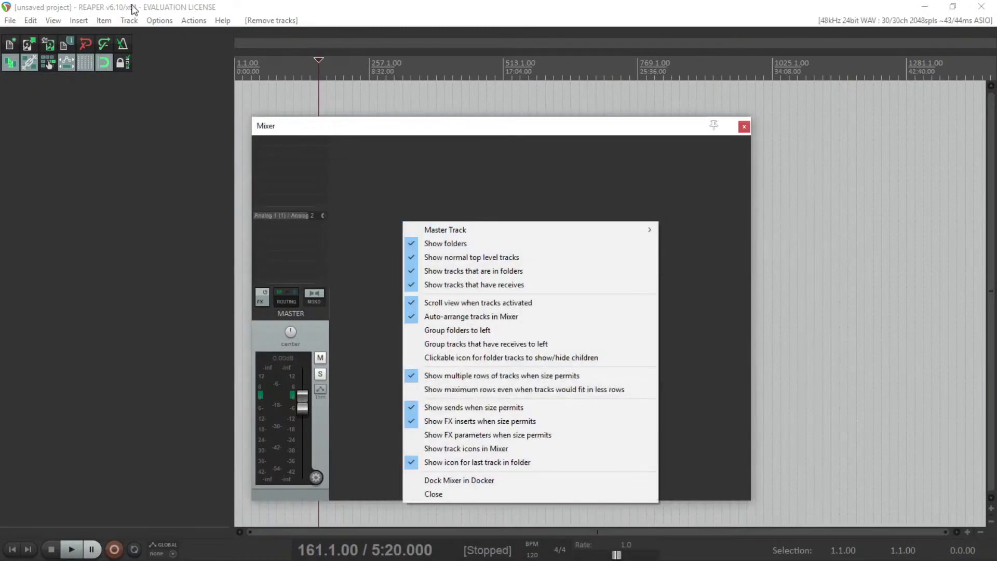
click(79, 20)
click(96, 36)
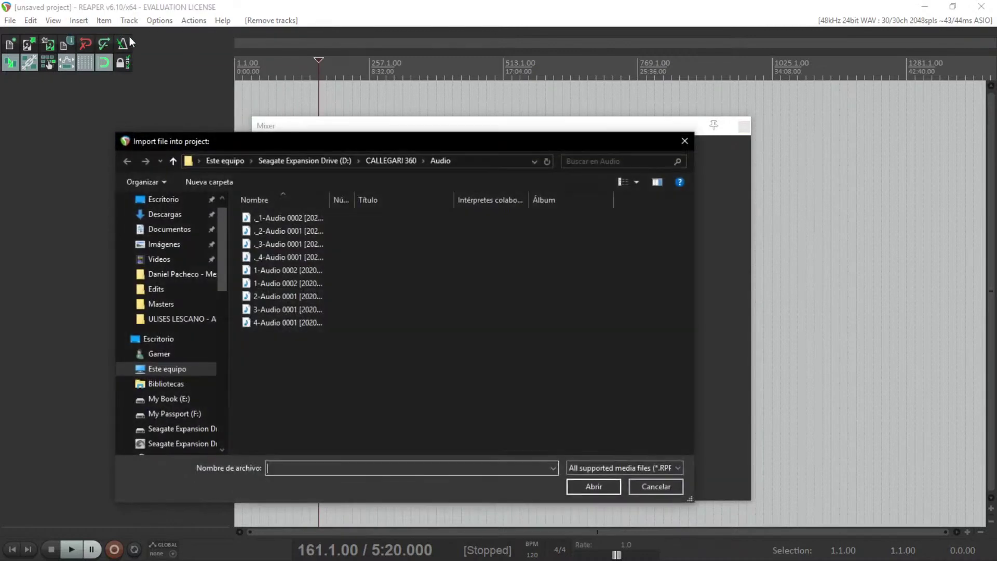
key(Escape)
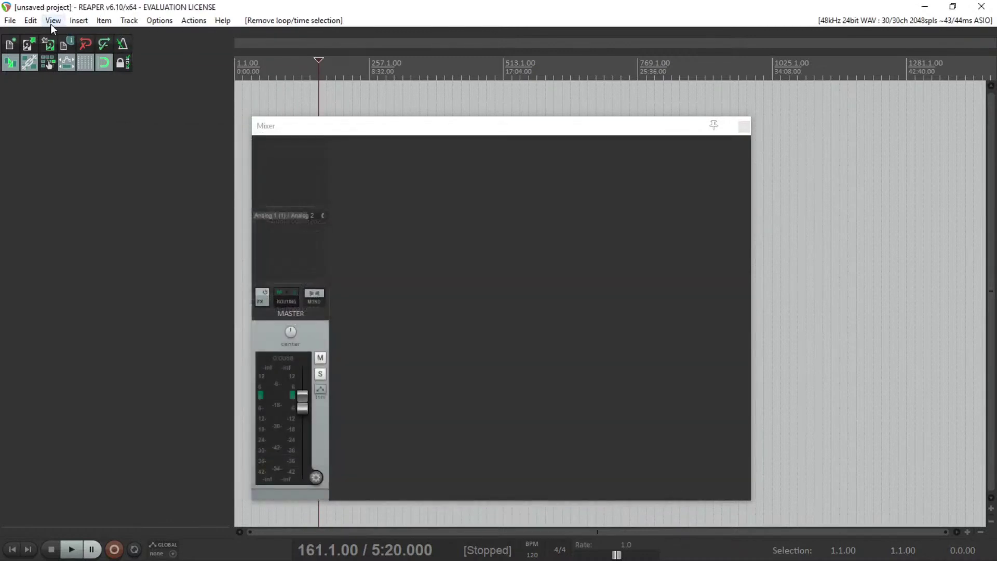
Insert a new track and set its track channels to 4 in its routing, keeping Master send enabled.
click(71, 26)
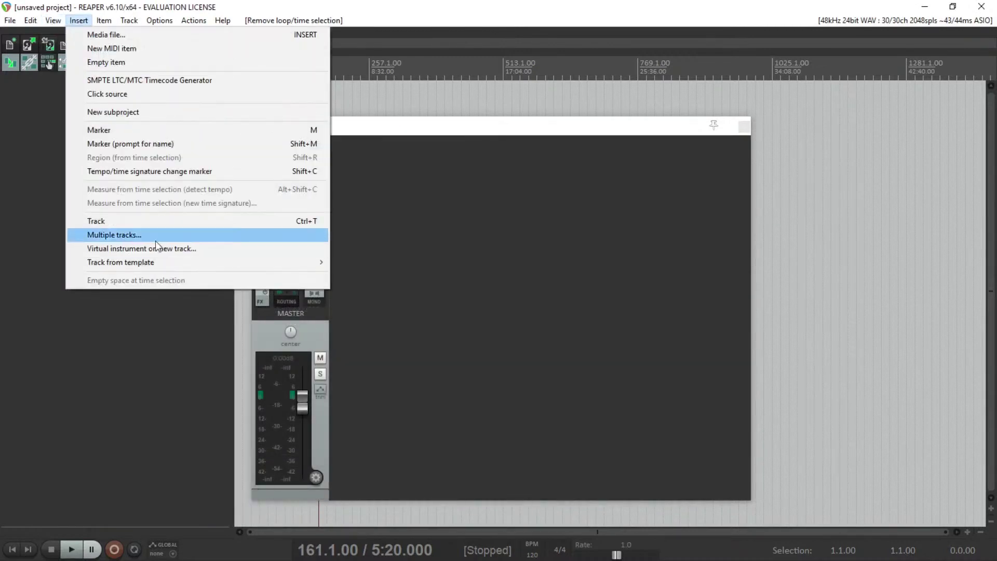
click(155, 223)
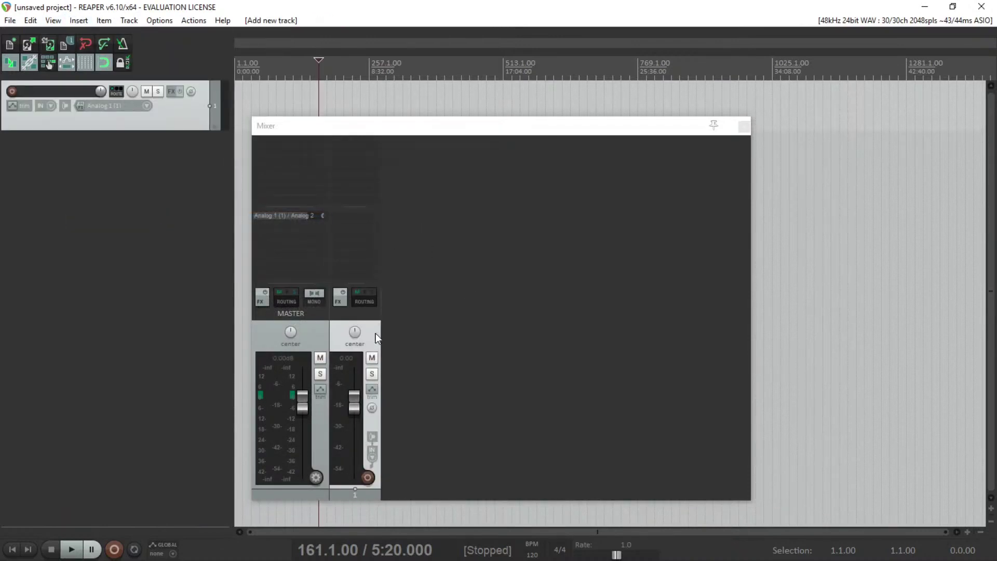
click(366, 306)
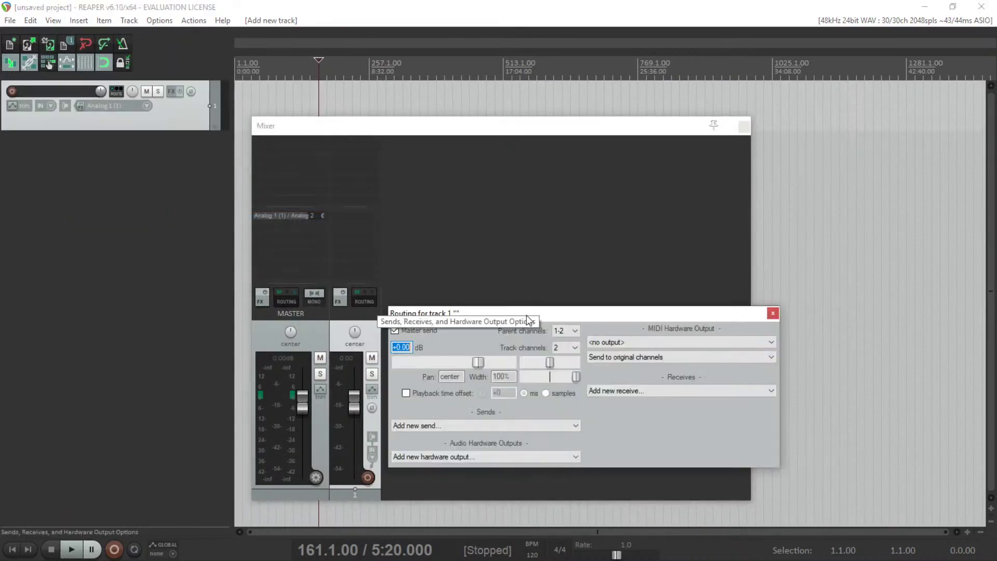
drag(527, 316, 448, 202)
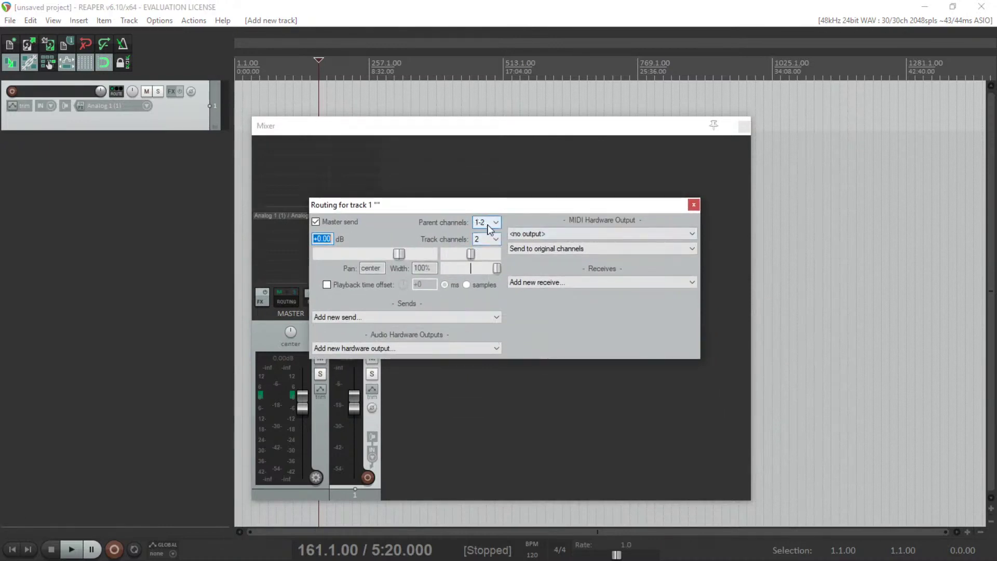
double_click(348, 223)
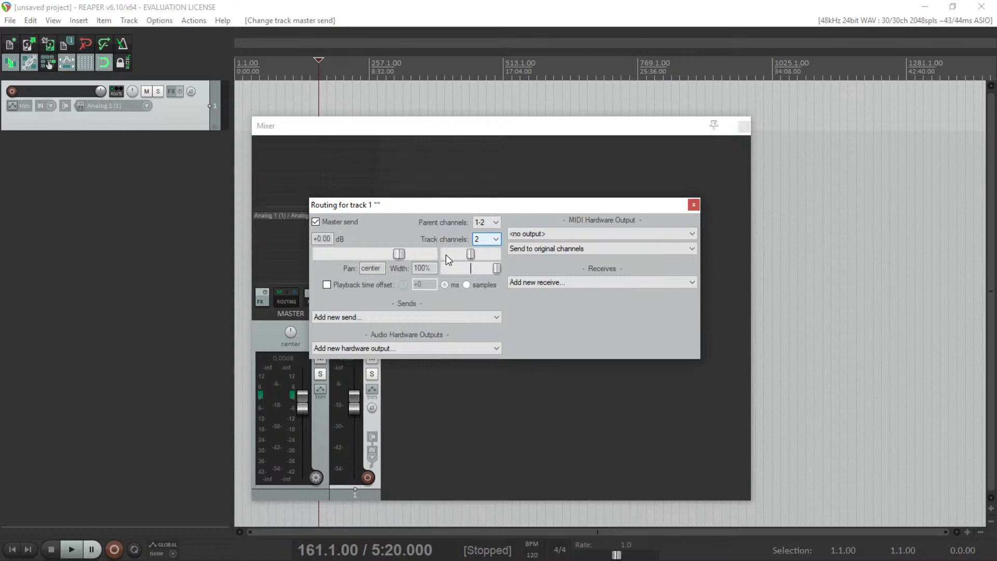
click(499, 242)
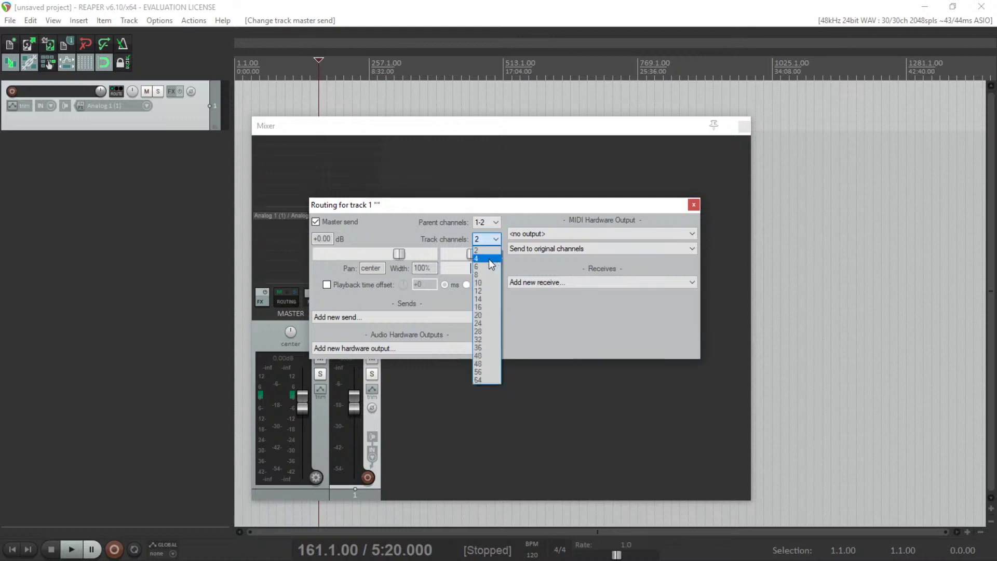
click(488, 258)
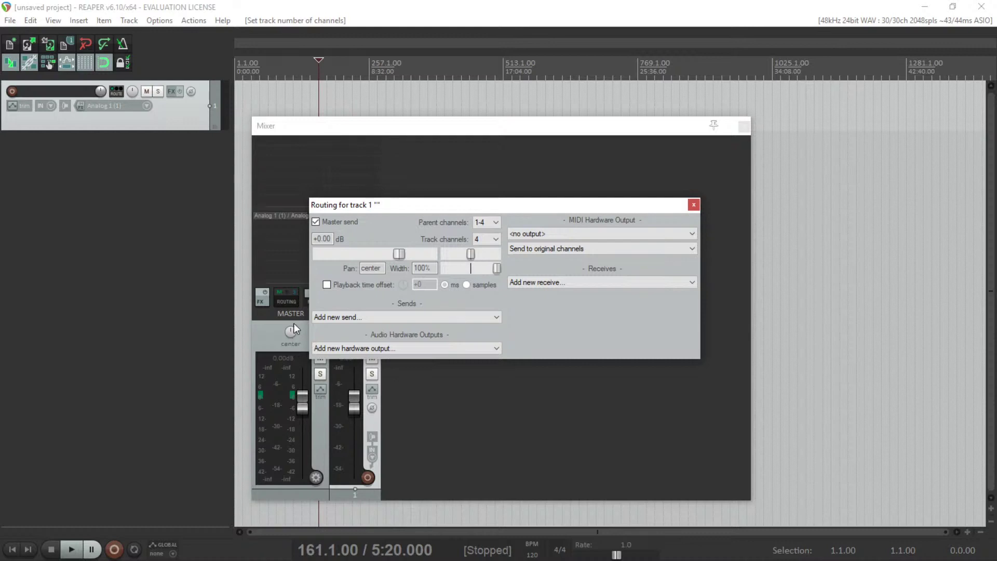
click(495, 240)
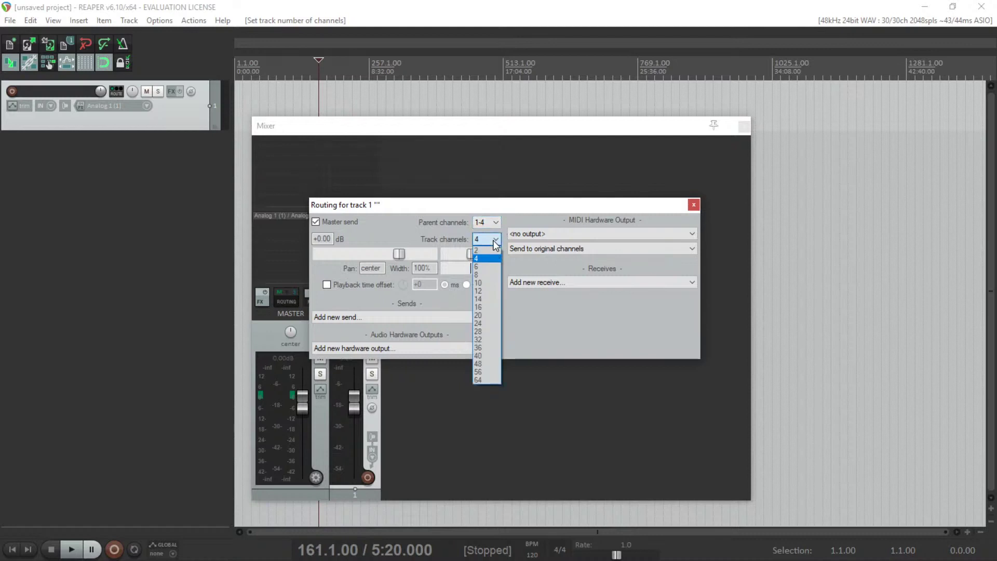
click(477, 257)
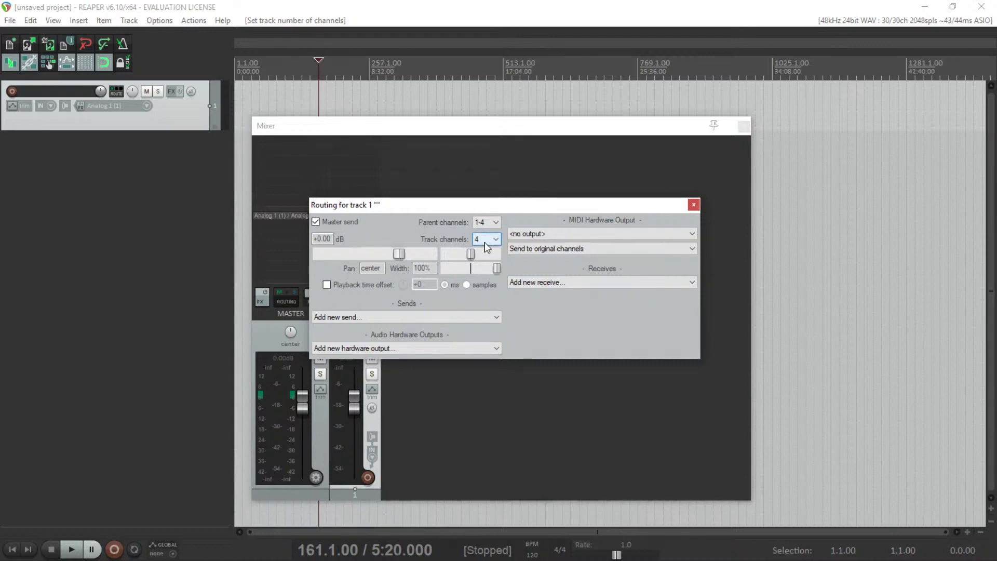
click(694, 205)
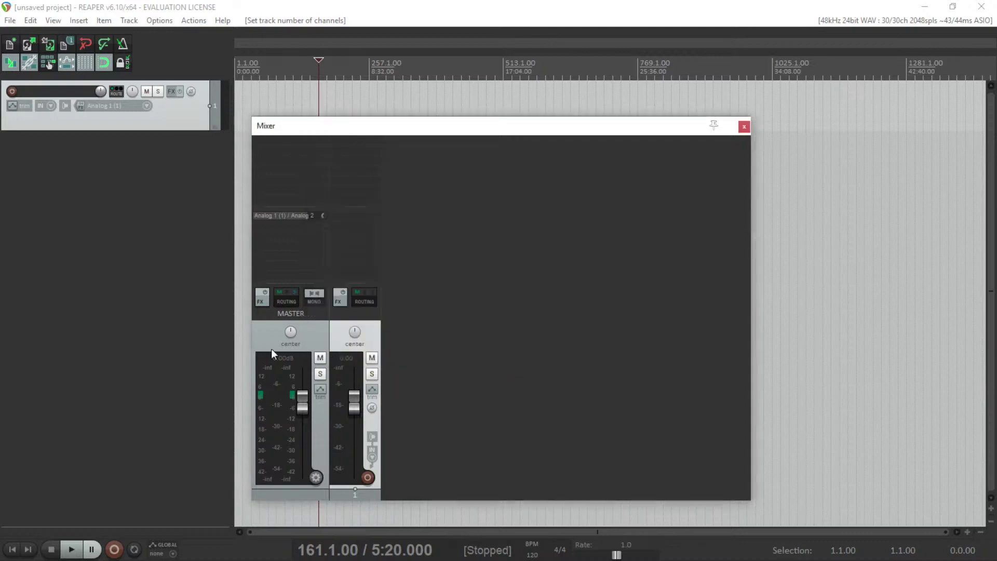
click(82, 20)
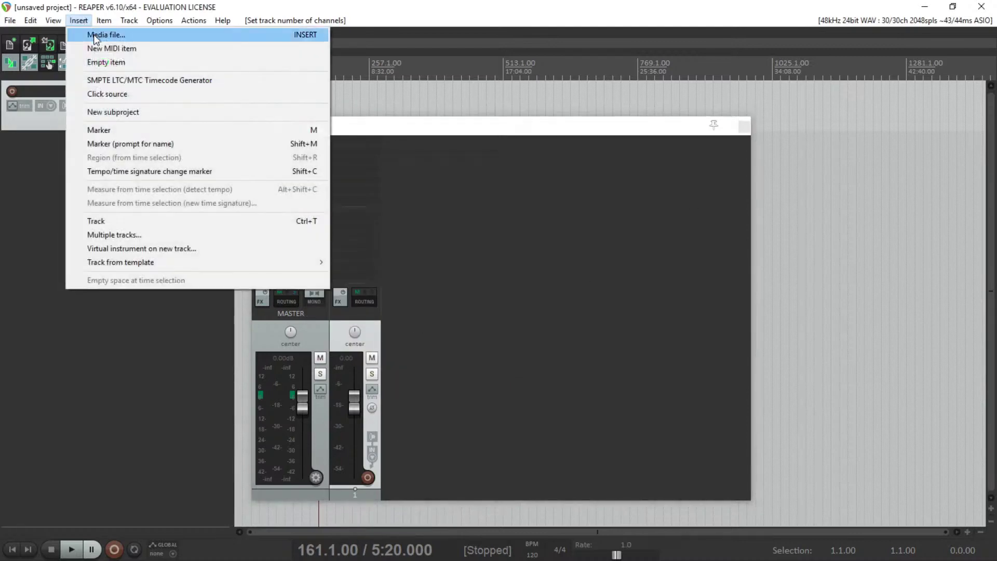
click(93, 34)
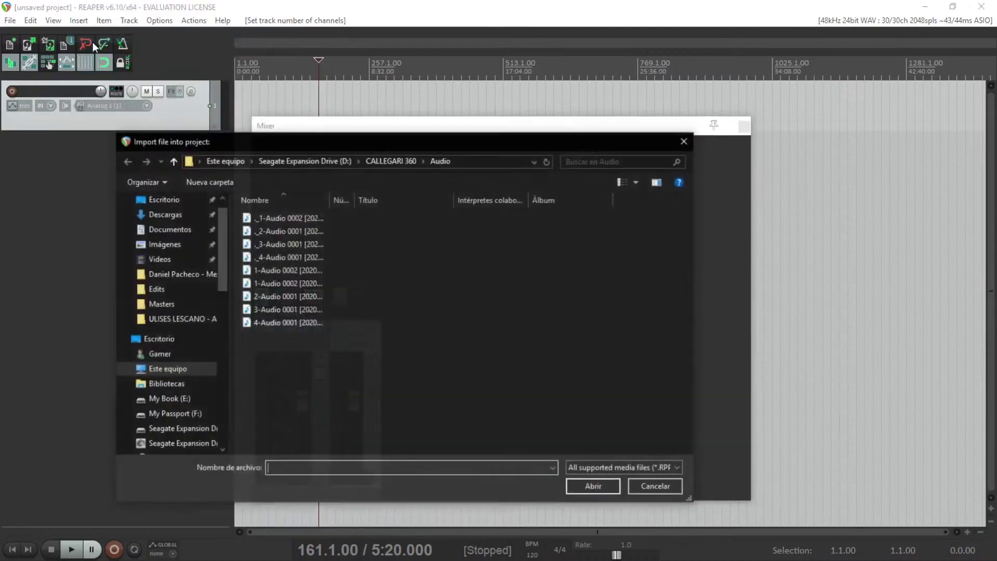
click(288, 323)
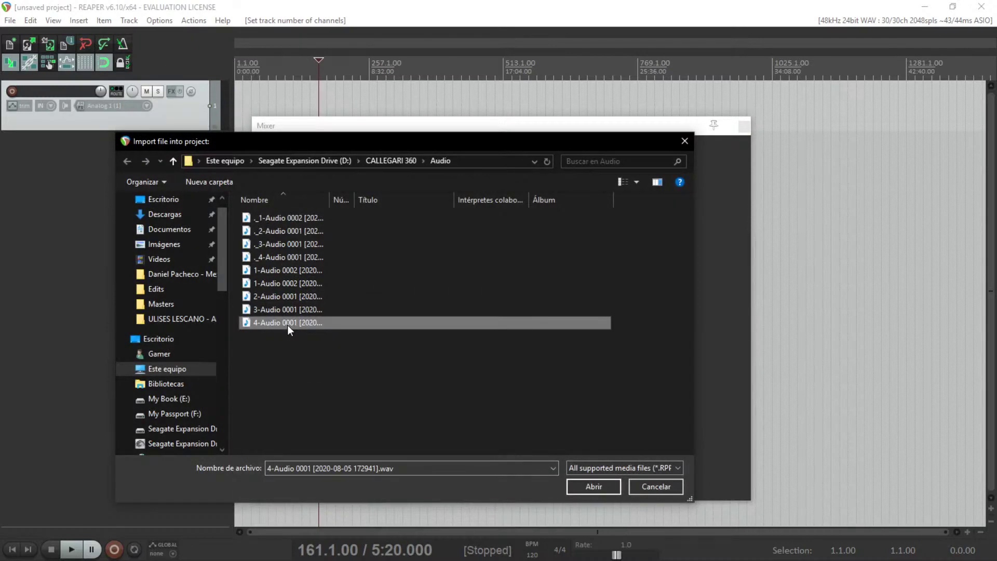
double_click(288, 324)
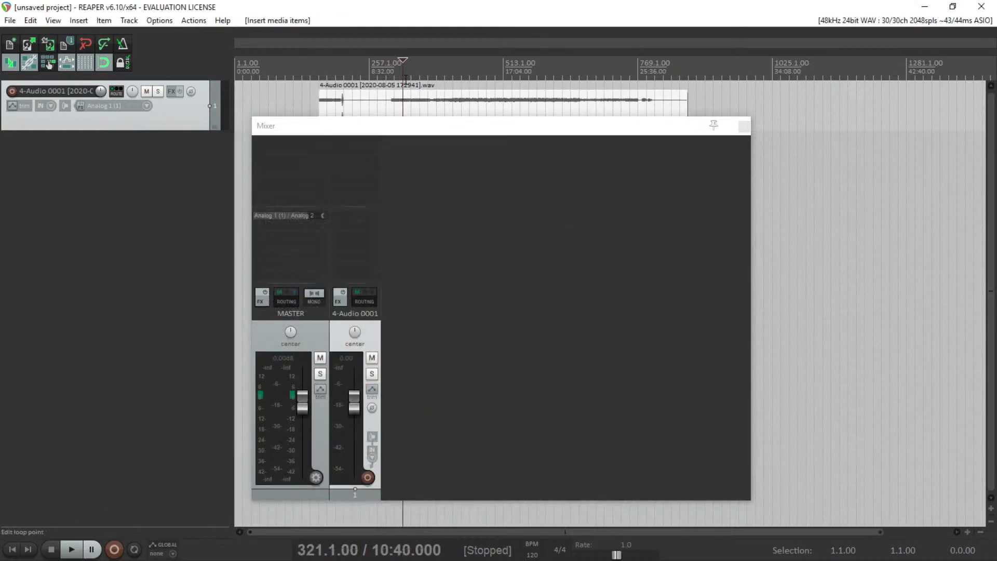
key(space)
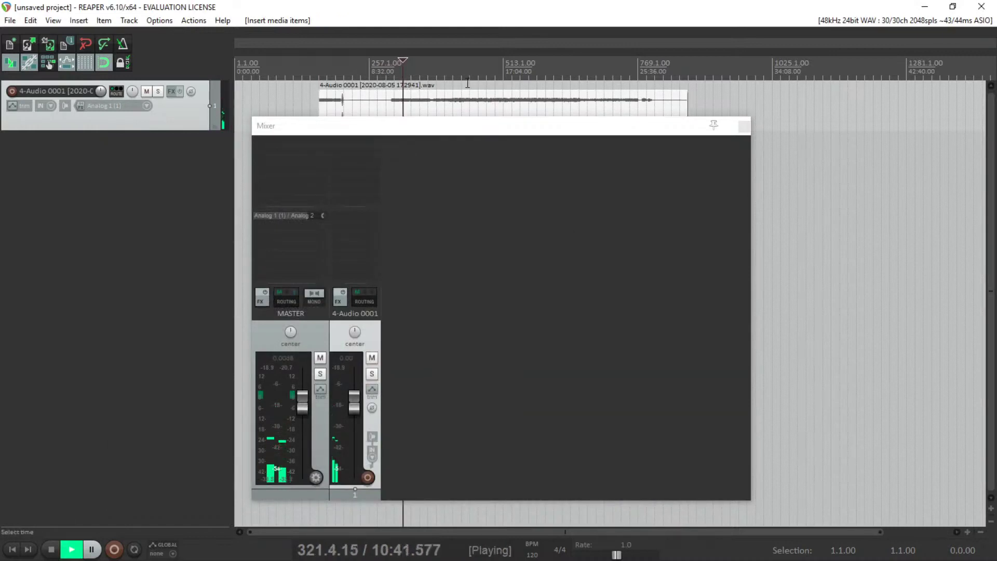
Move the playback position to 14:56, reposition the Mixer window and restart playback from there.
click(470, 100)
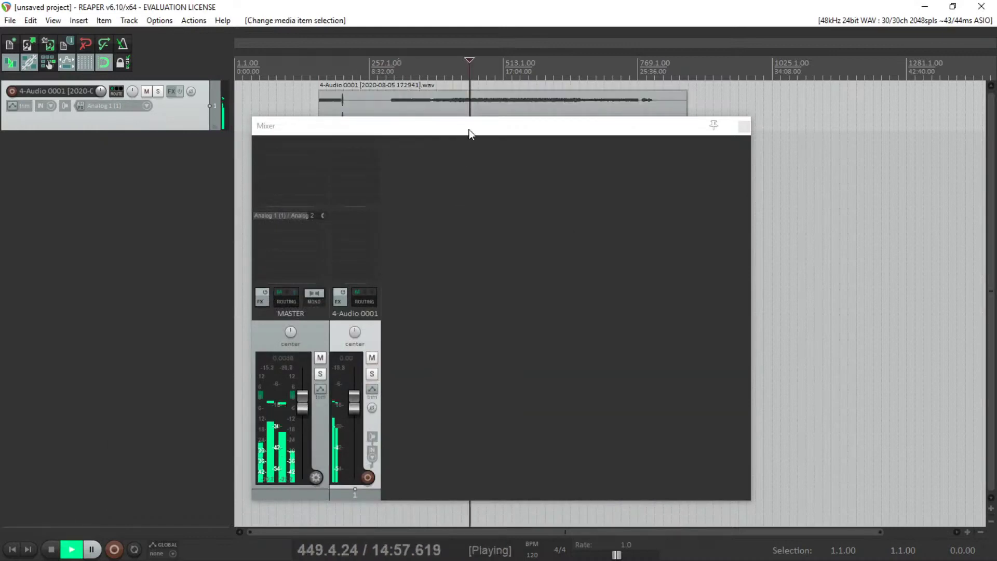
drag(469, 129, 468, 82)
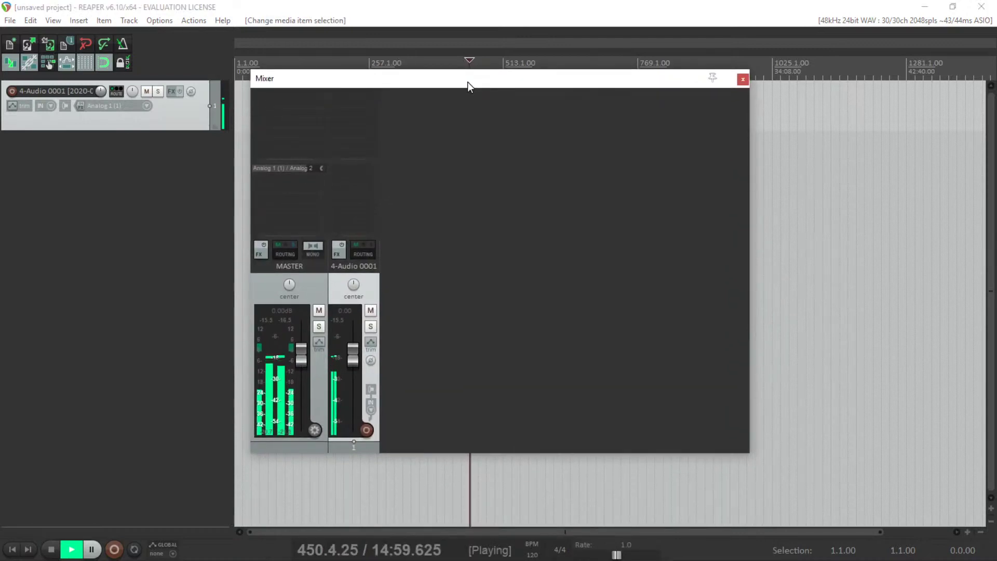
key(space)
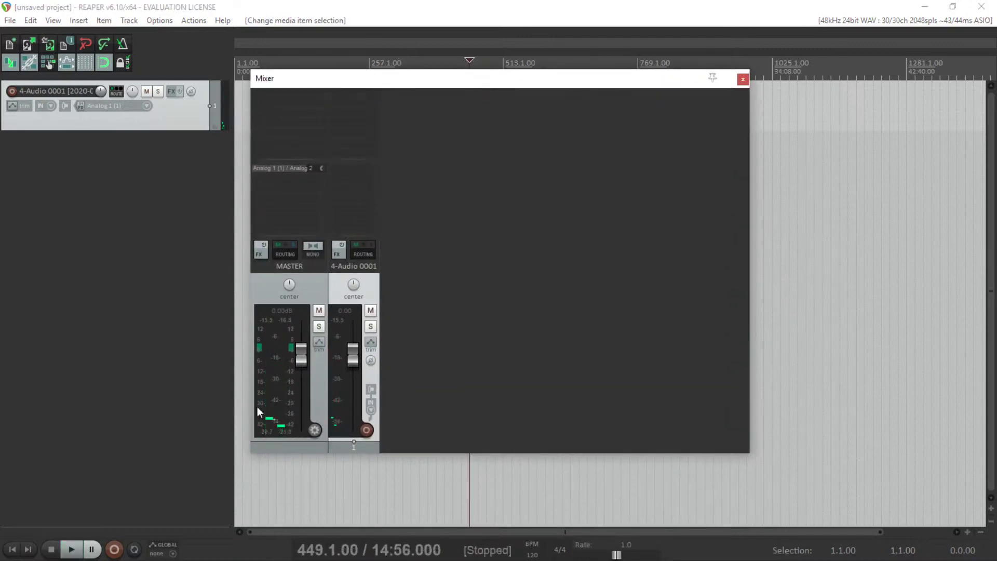
key(space)
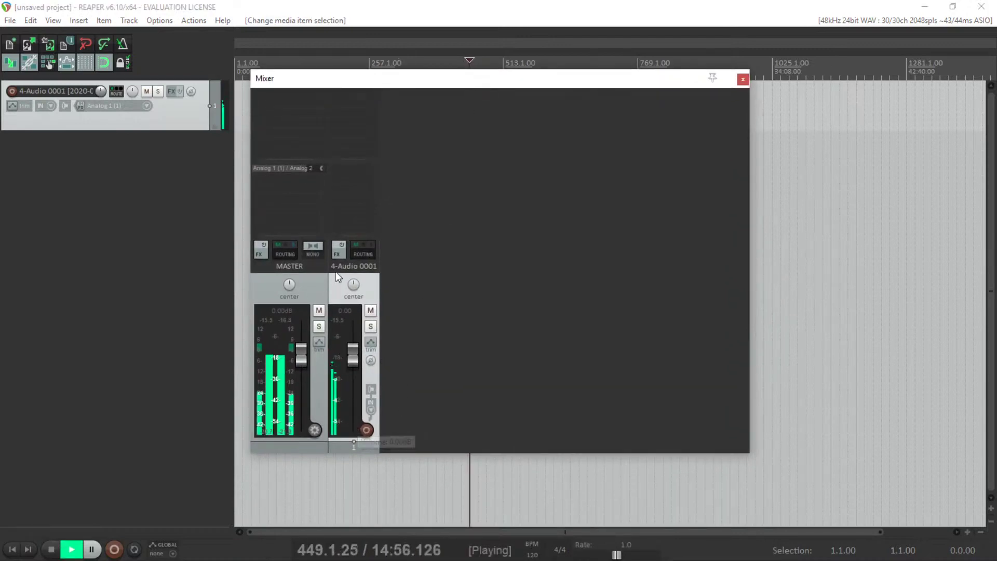
Switch the audio track's channel count to 2 in its routing, restore it to 4, and stop playback.
click(368, 254)
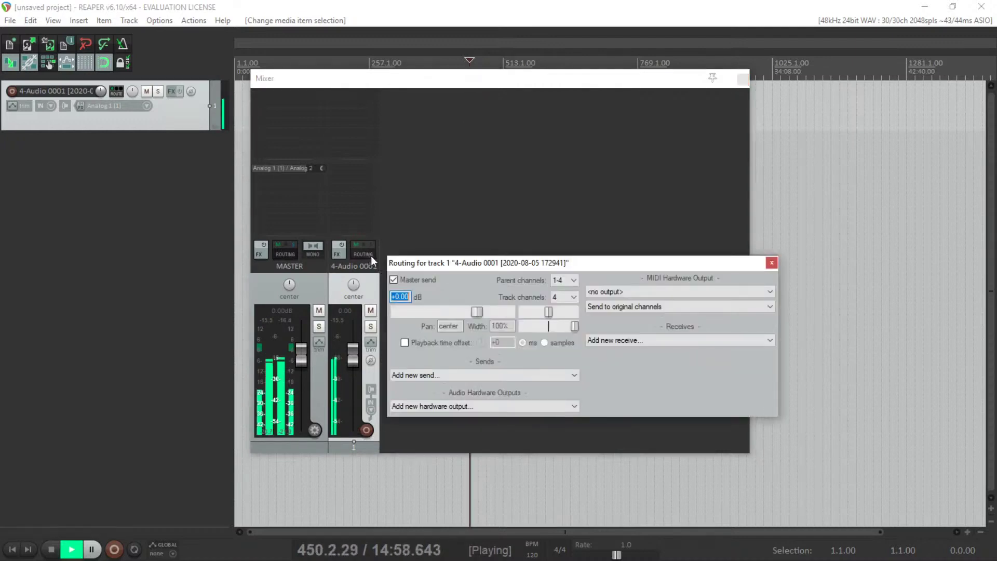
click(574, 297)
click(570, 309)
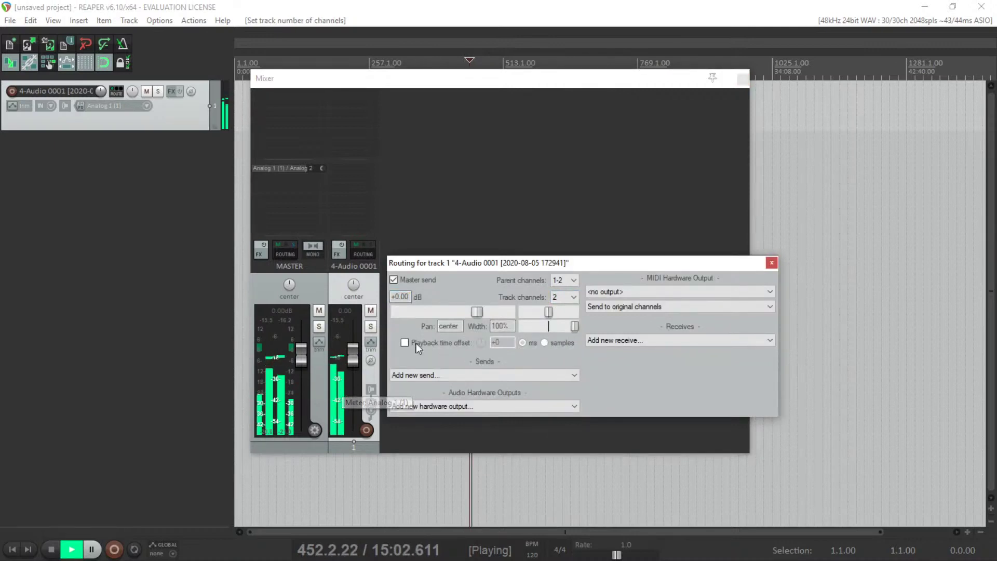
click(572, 298)
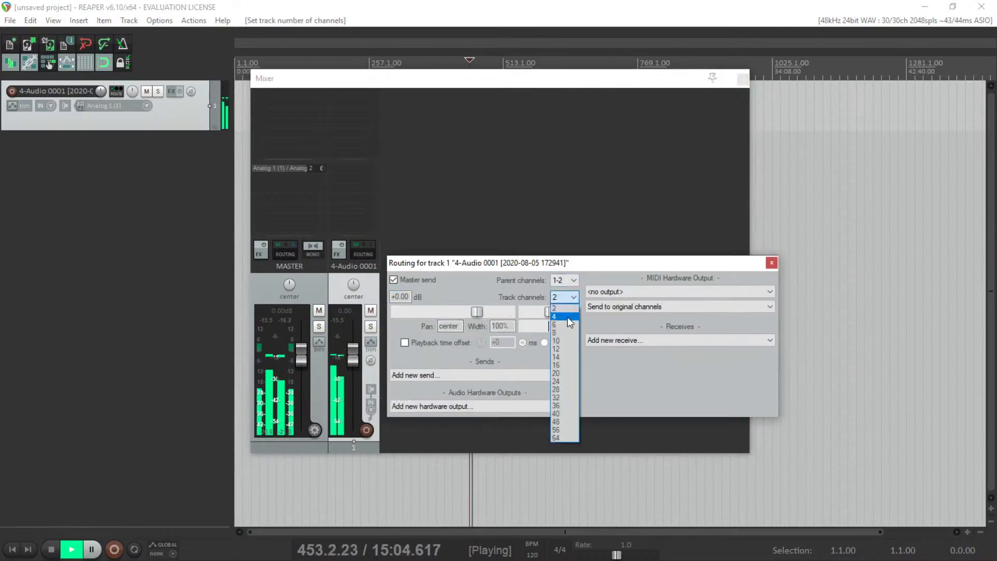
click(567, 317)
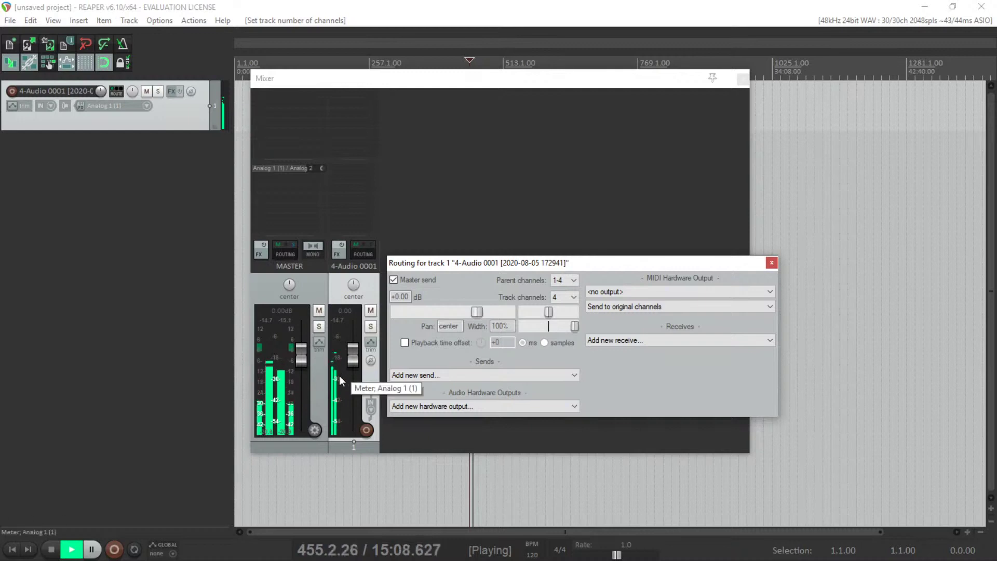
click(772, 263)
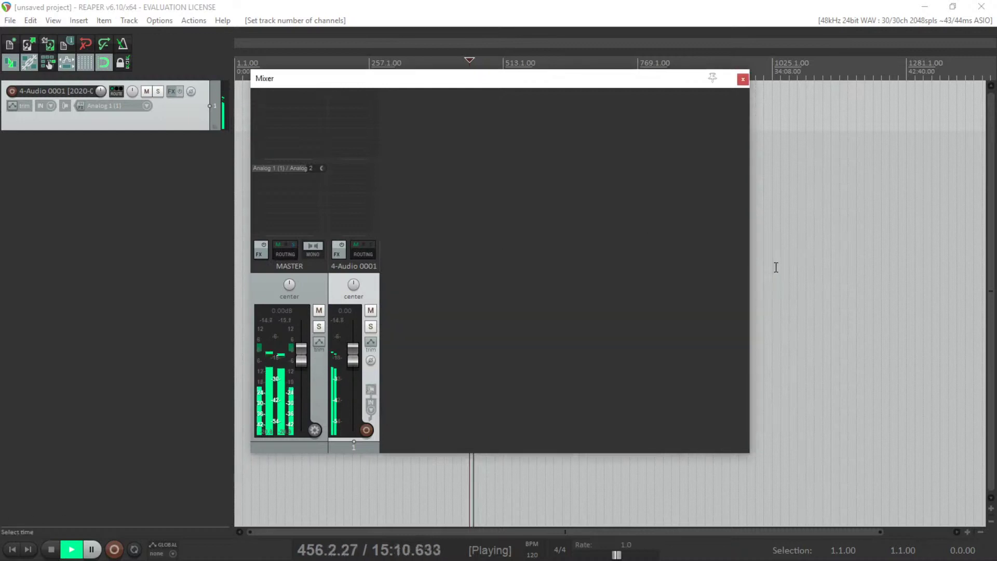
key(space)
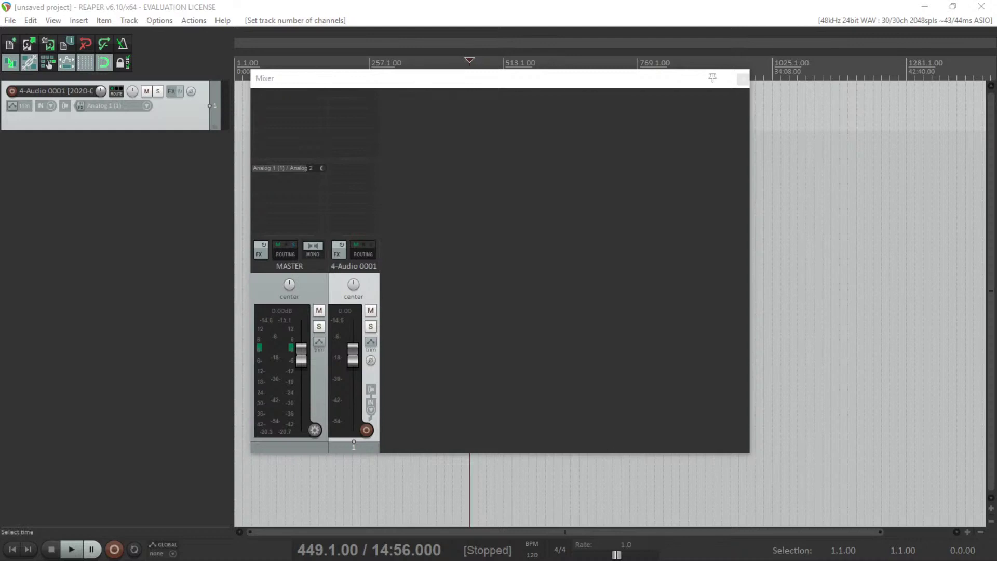
Find b360 among the effects, add "VST3: B360 Stereo/Quad (Waves)" to the audio track and start playback.
drag(856, 184, 641, 264)
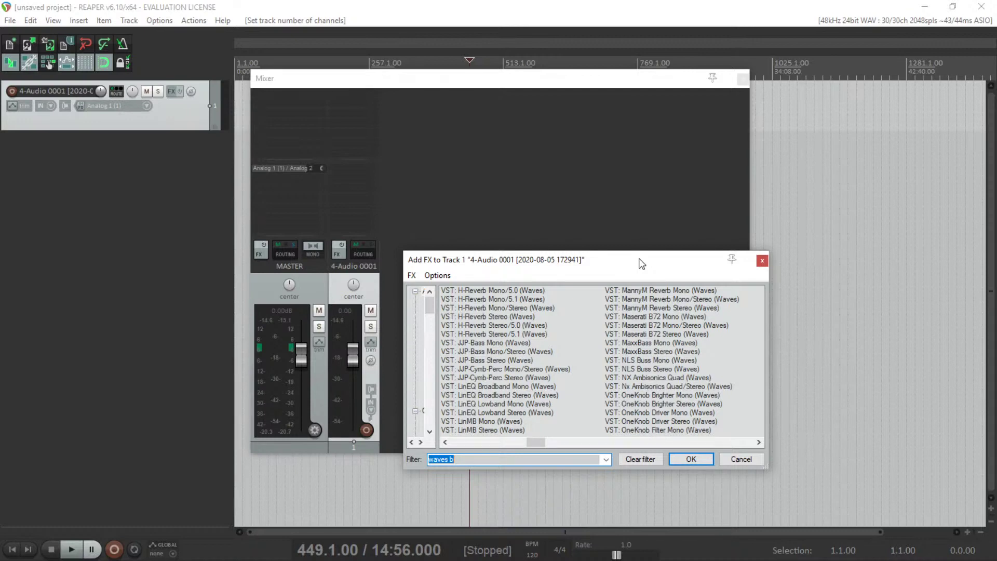
text(b360)
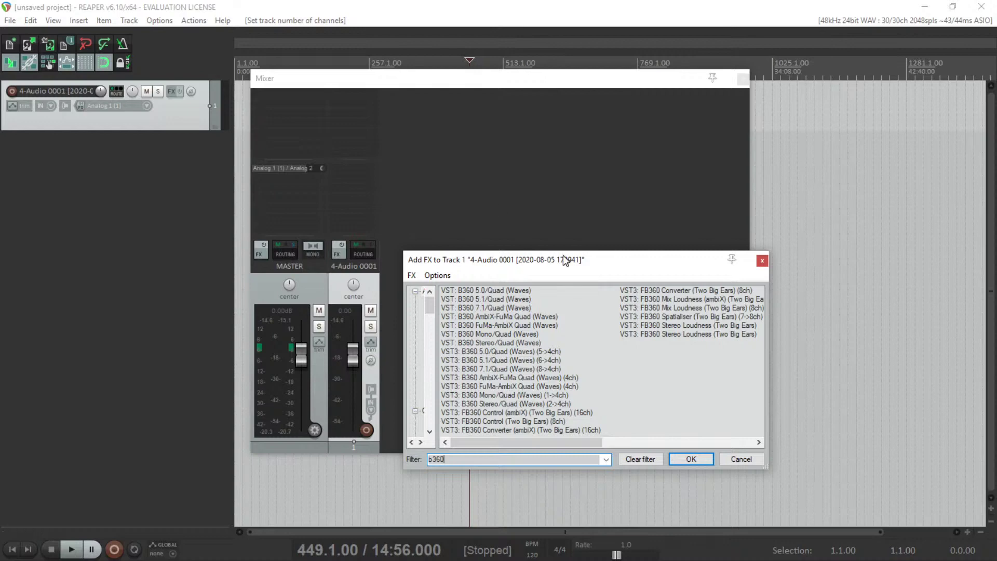
drag(568, 259, 996, 231)
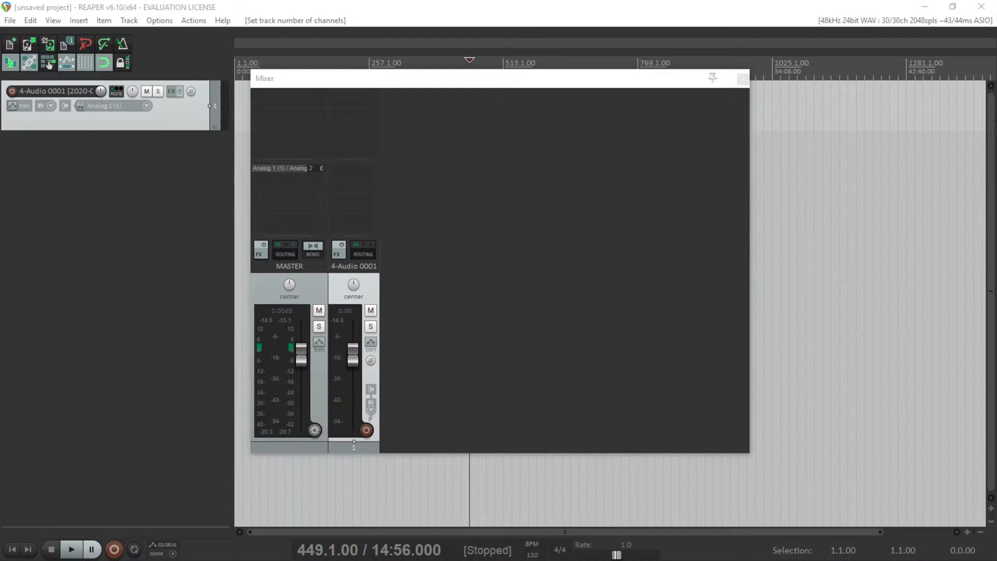
drag(815, 265, 500, 144)
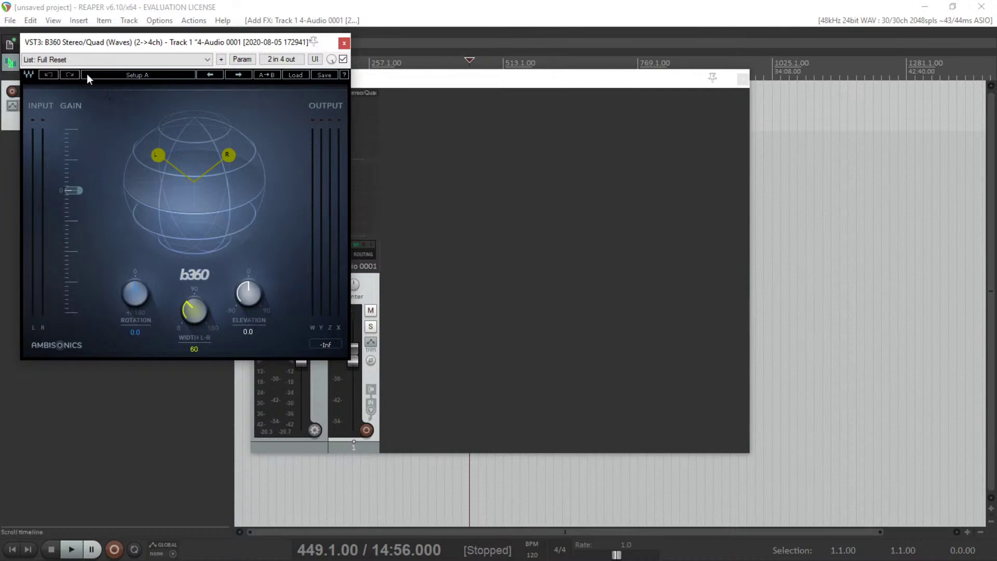
drag(236, 44, 649, 109)
key(space)
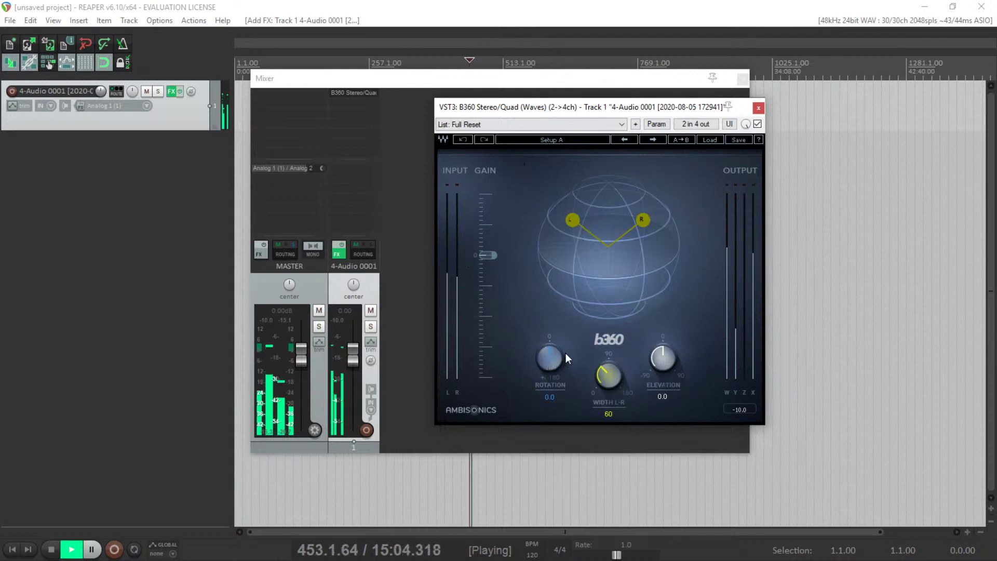
Try a small rotation in B360 and reset the rotation to 0.
mouse_move(556, 356)
mouse_down()
mouse_move(557, 322)
mouse_move(557, 361)
mouse_move(562, 354)
mouse_up()
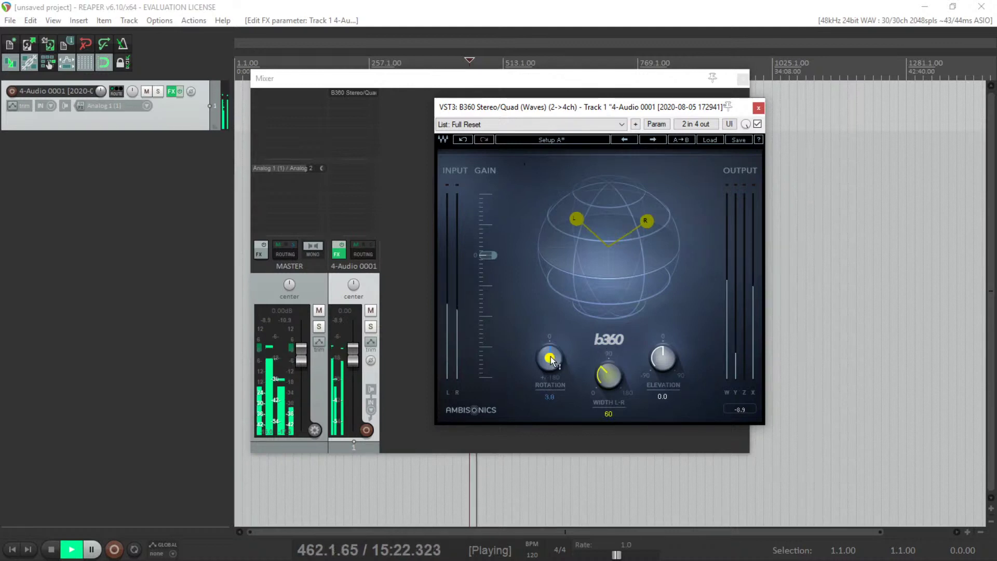
text(0)
key(Return)
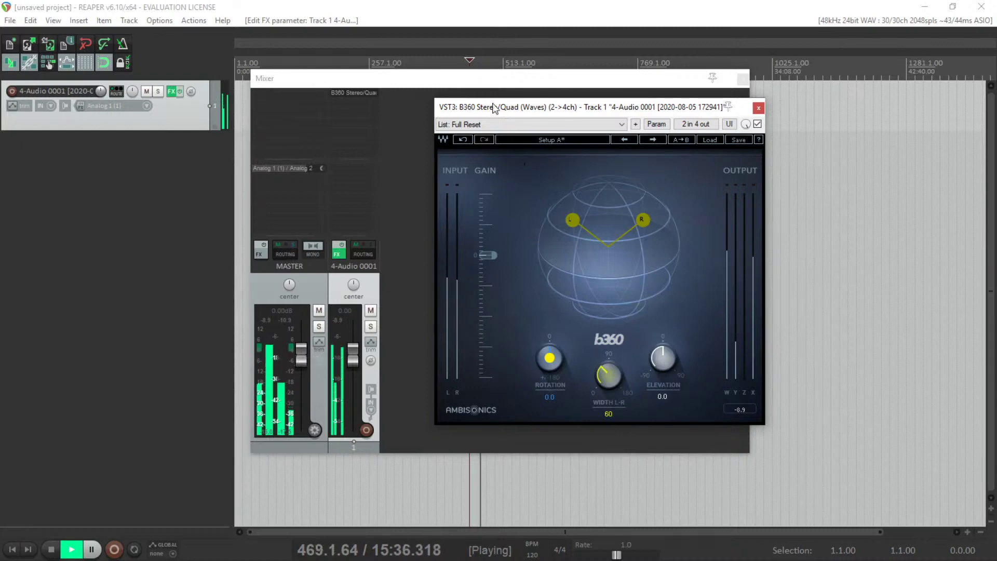
Filter the effects for nx and add "VST3: Nx Ambisonics Quad/Stereo (Waves)" after B360 on the audio track.
drag(467, 110, 567, 115)
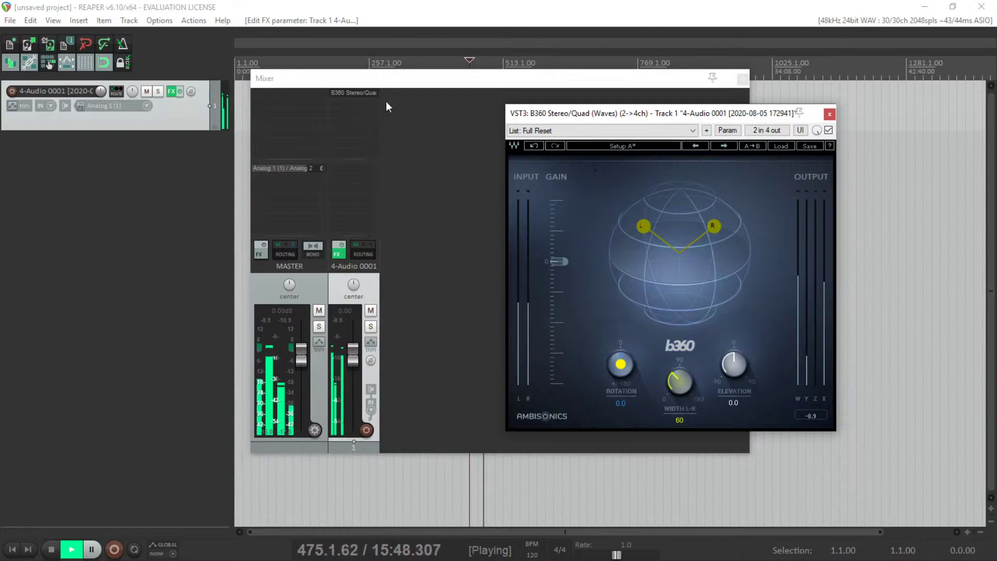
double_click(364, 128)
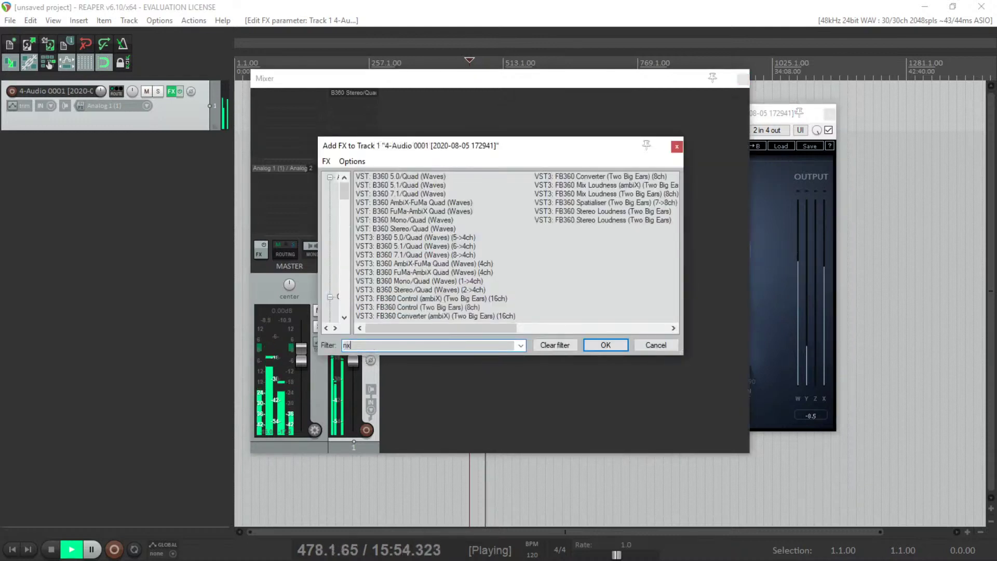
text(nx)
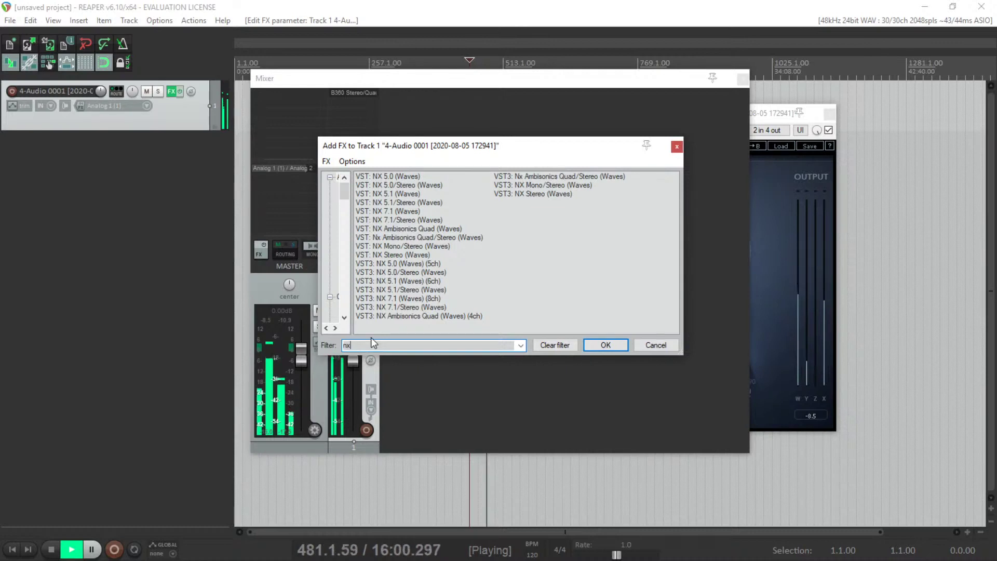
click(535, 194)
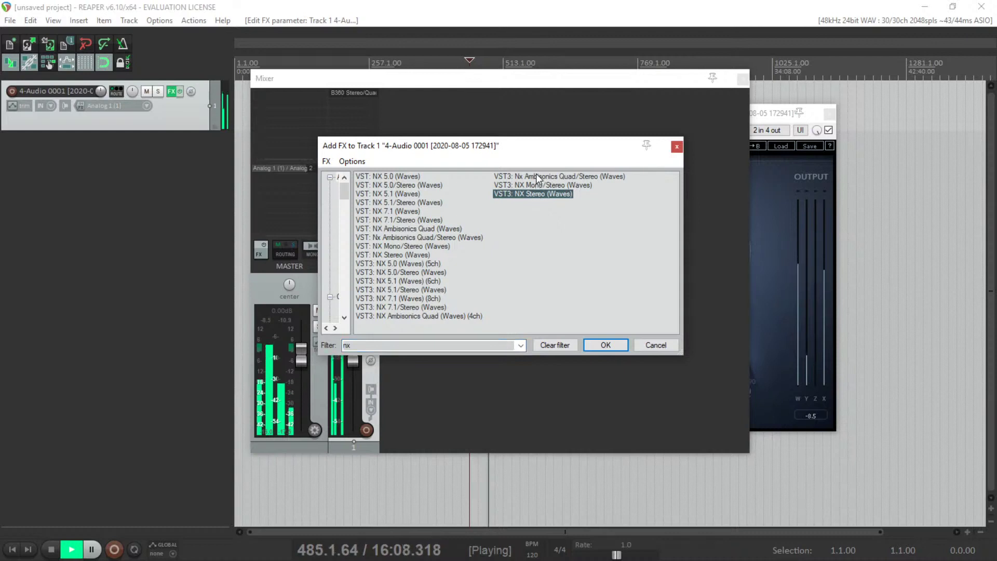
double_click(537, 177)
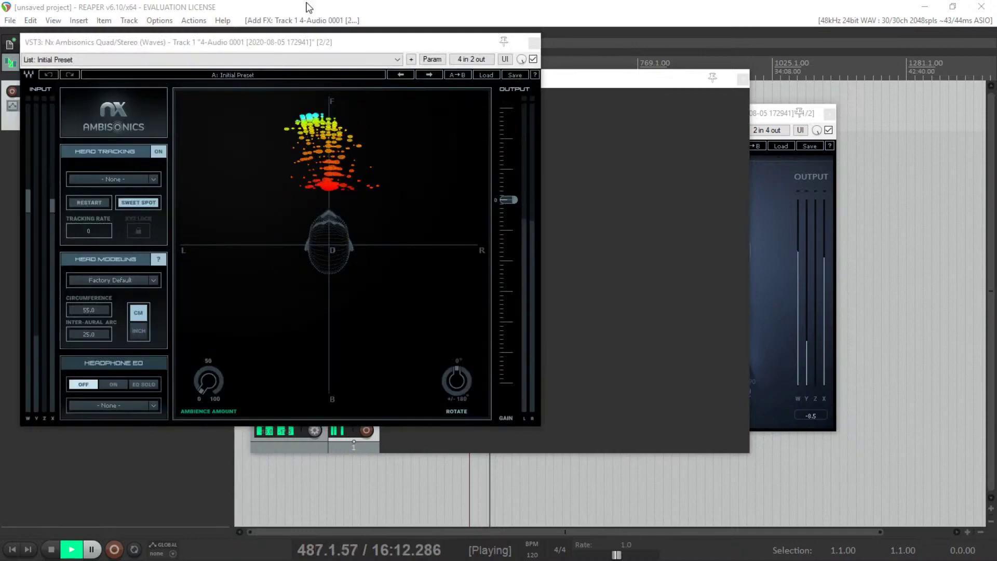
drag(230, 42, 313, 128)
Pan the source to the right and upward in B360 with rotation 71.4, width 8 and elevation 61.7.
click(780, 266)
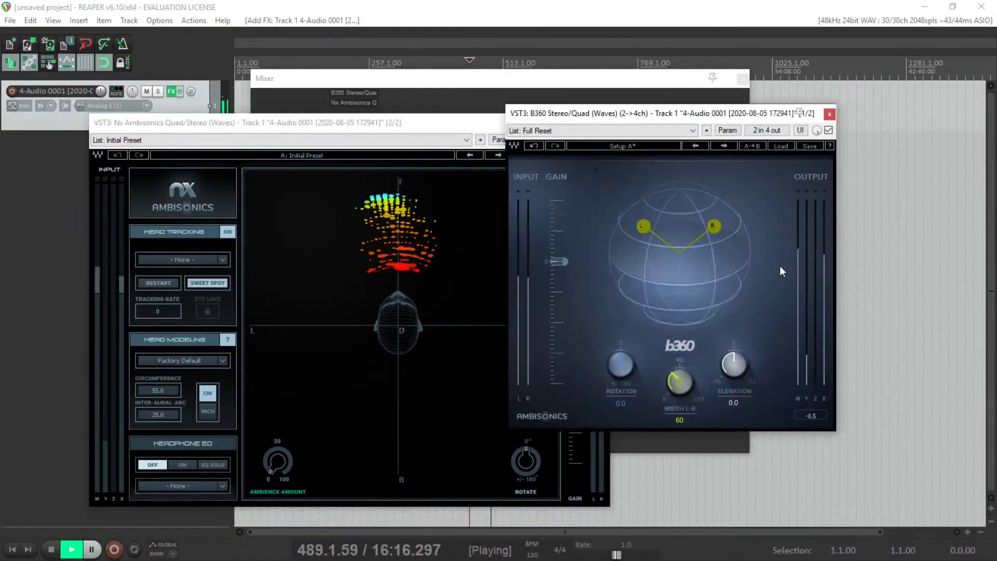
drag(625, 366, 611, 381)
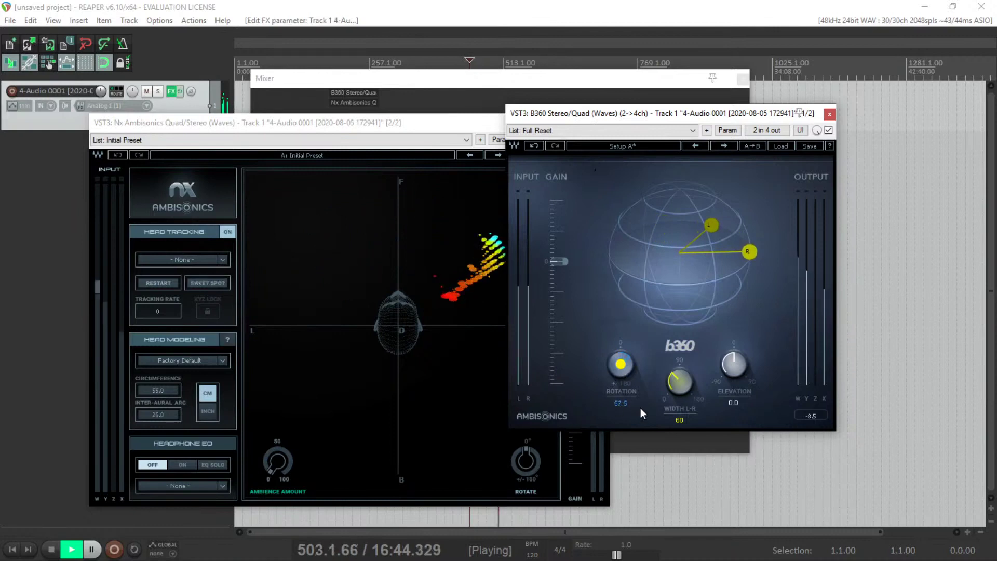
drag(676, 382, 677, 405)
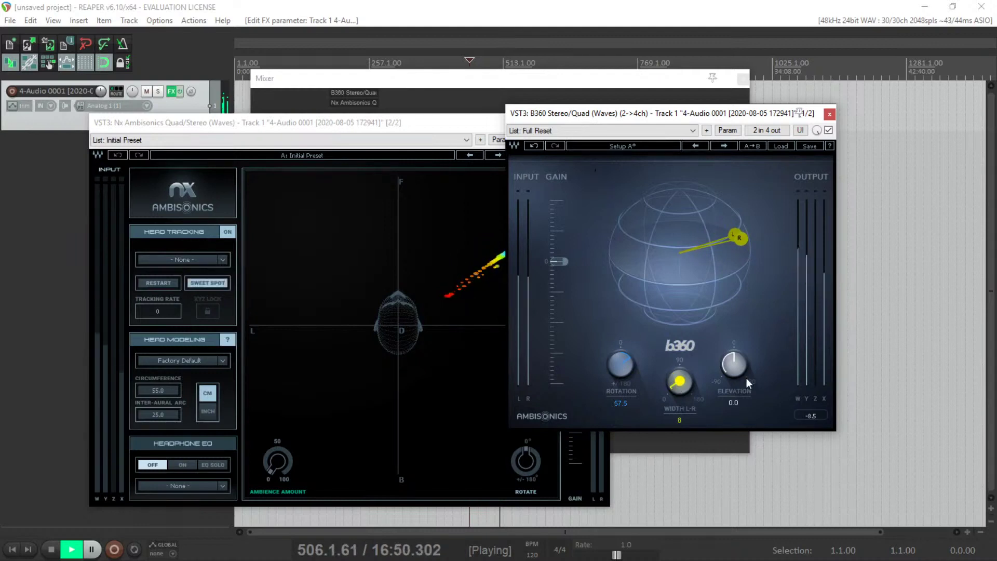
drag(735, 367, 735, 336)
click(621, 363)
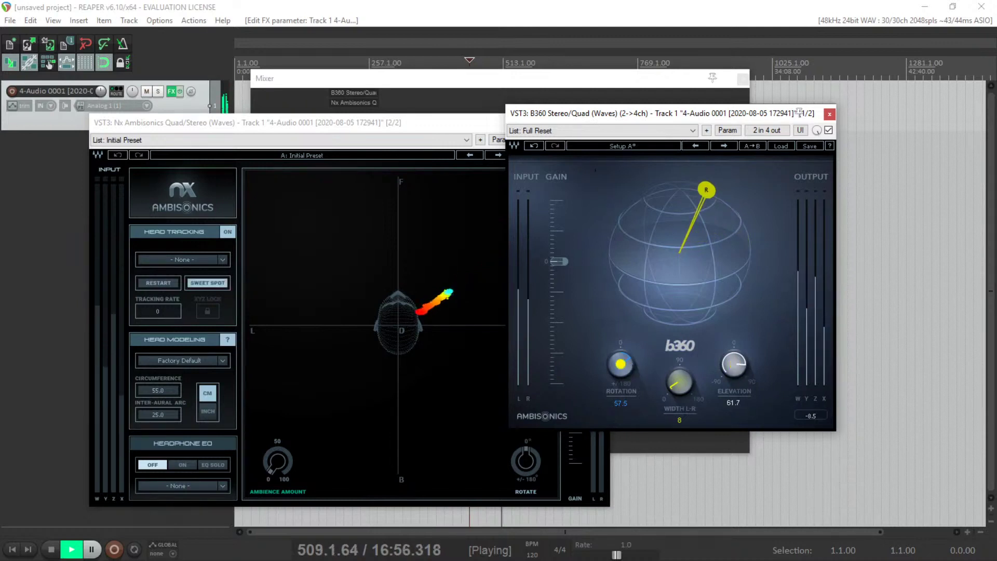
drag(620, 364, 620, 291)
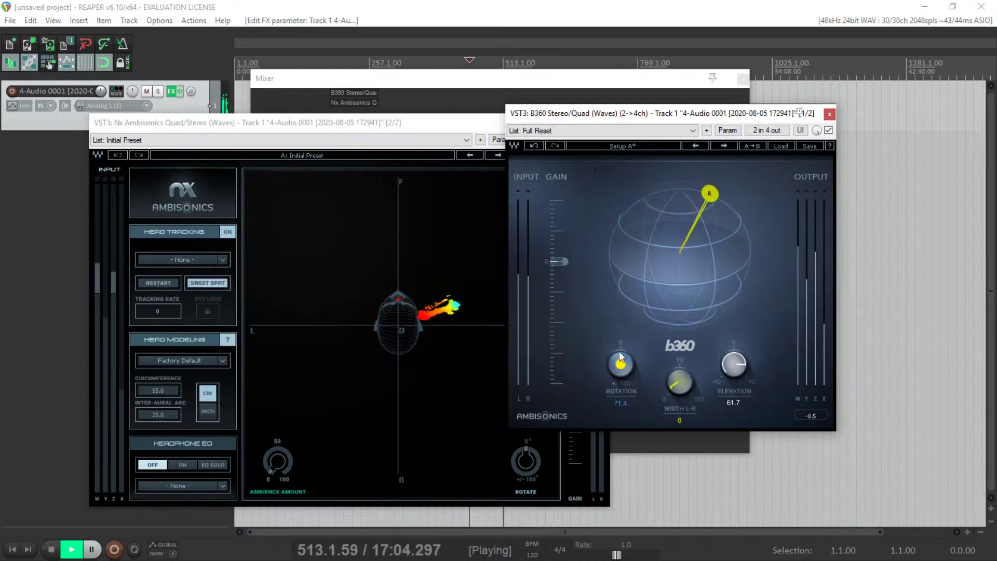
Move the source below the listener in B360 by setting rotation to 25.9 and elevation to -44.3.
drag(641, 114, 848, 133)
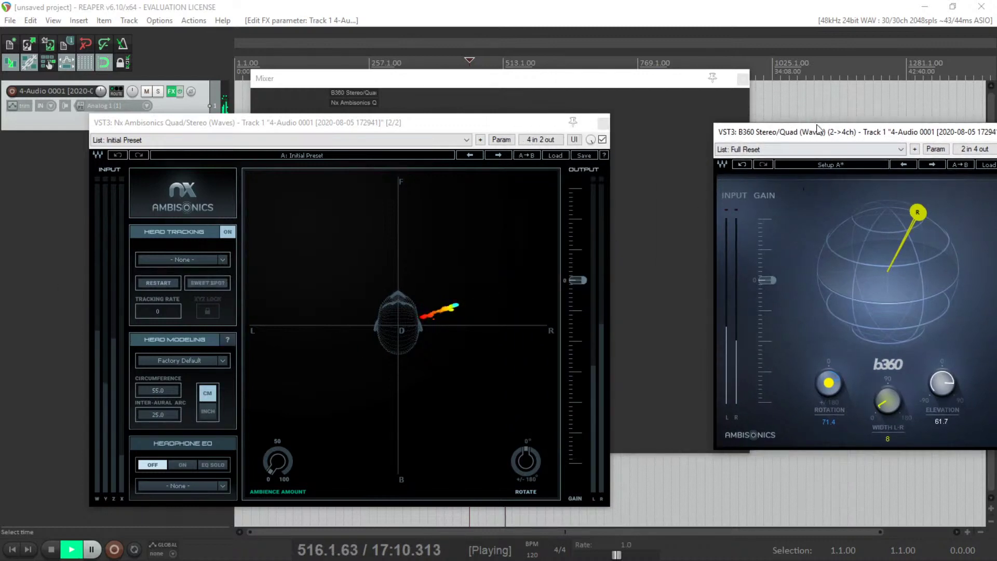
drag(818, 128, 619, 138)
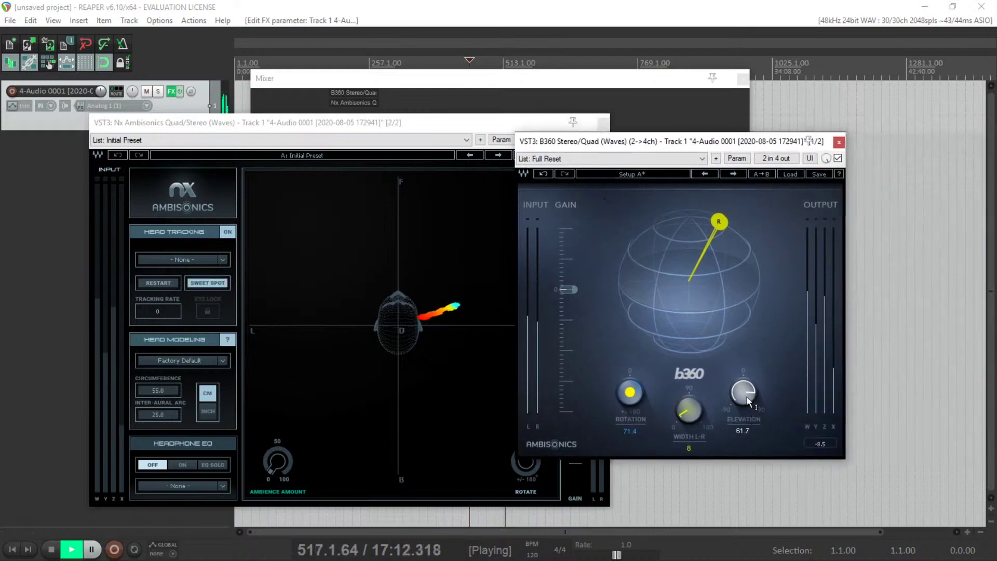
drag(746, 399, 746, 414)
drag(630, 392, 649, 413)
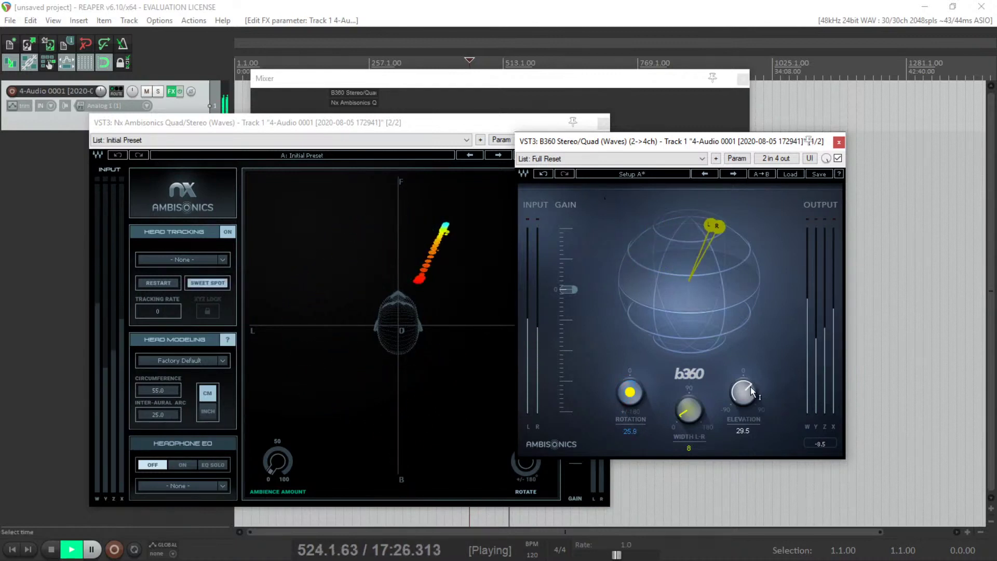
drag(751, 393, 752, 408)
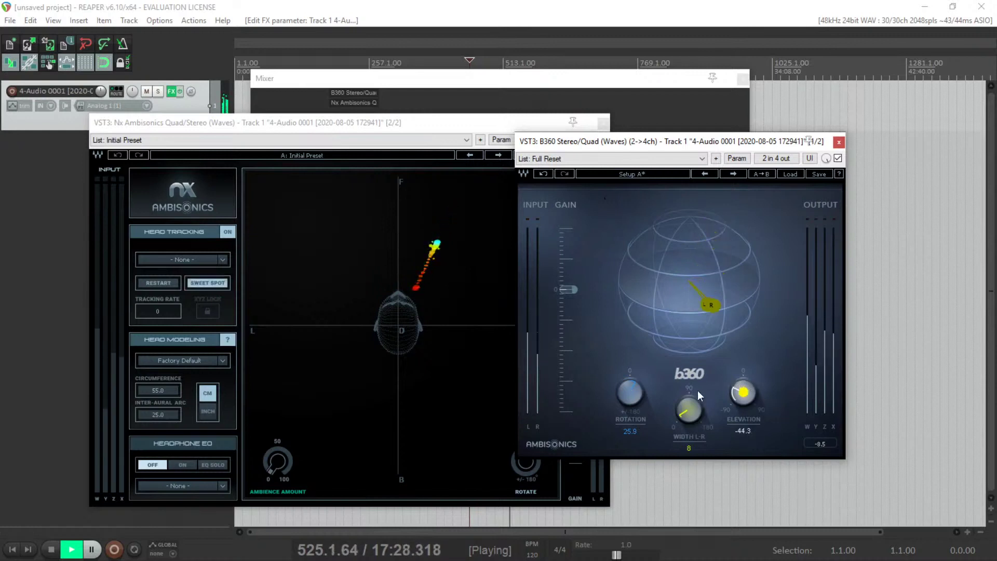
Set the B360 width to 0 and rotation to 40.1, and place its window beside the Nx Ambisonics window.
drag(630, 392, 630, 237)
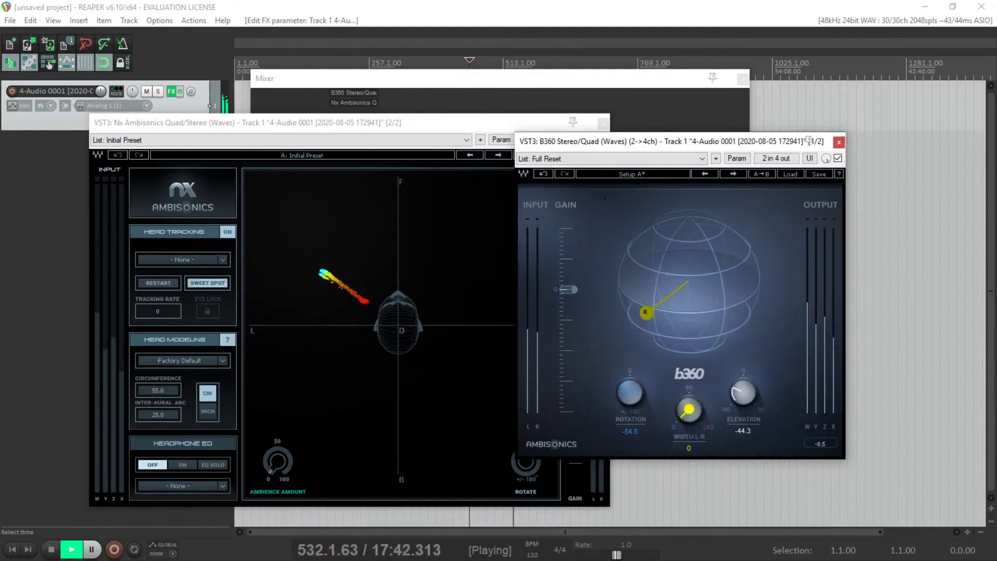
drag(630, 237, 728, 424)
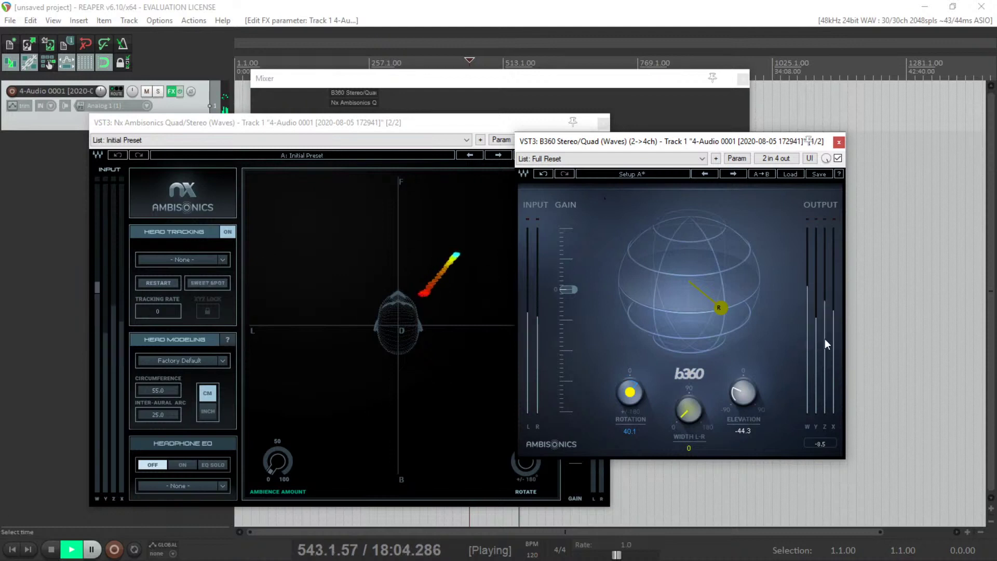
drag(649, 146, 753, 137)
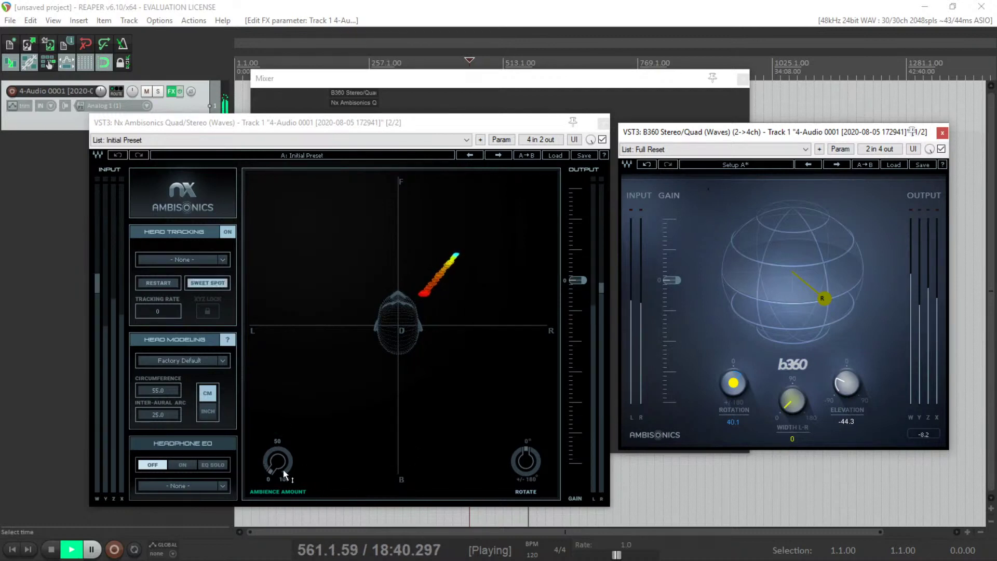
mouse_move(272, 471)
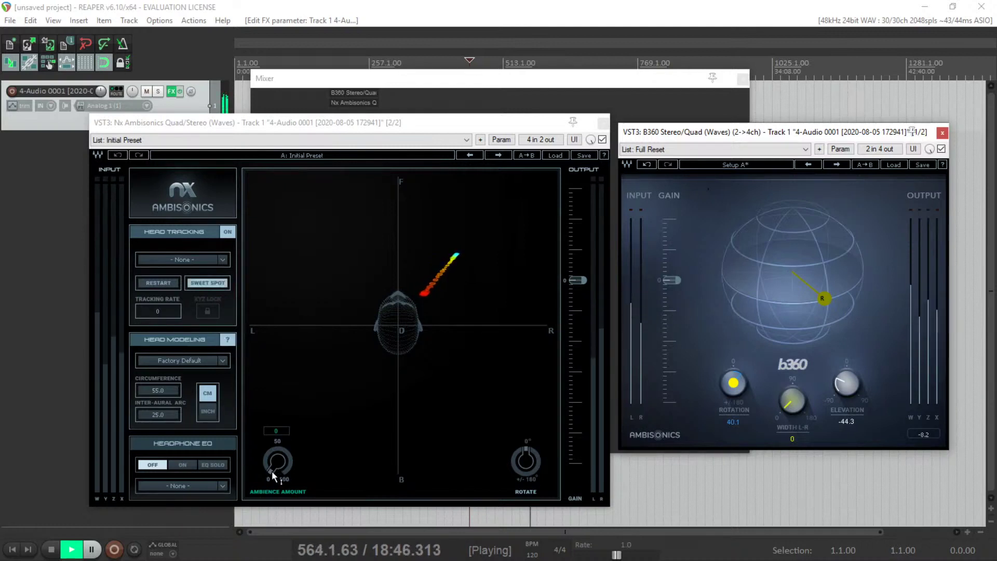
Set the B360 rotation to -59.5, keep the Nx Ambisonics ambience amount at its minimum, and turn its head tracking off.
mouse_move(271, 472)
mouse_down()
mouse_move(272, 460)
mouse_move(271, 470)
mouse_up()
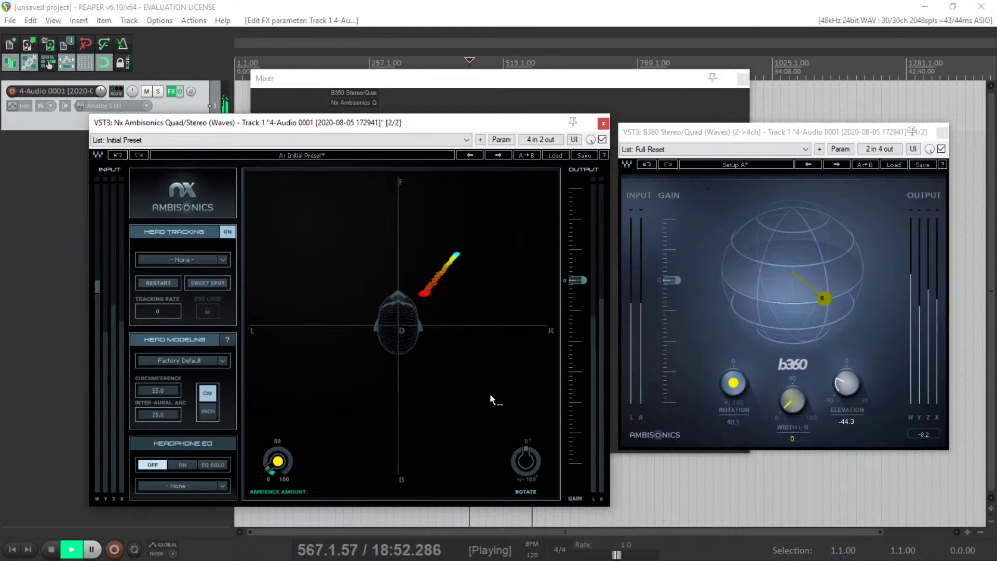
drag(730, 391, 730, 255)
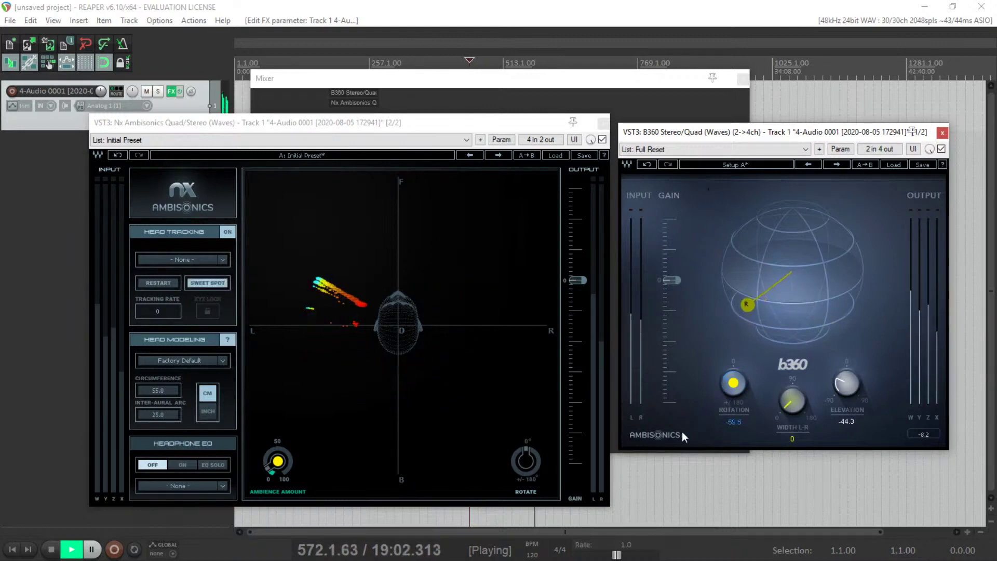
click(276, 478)
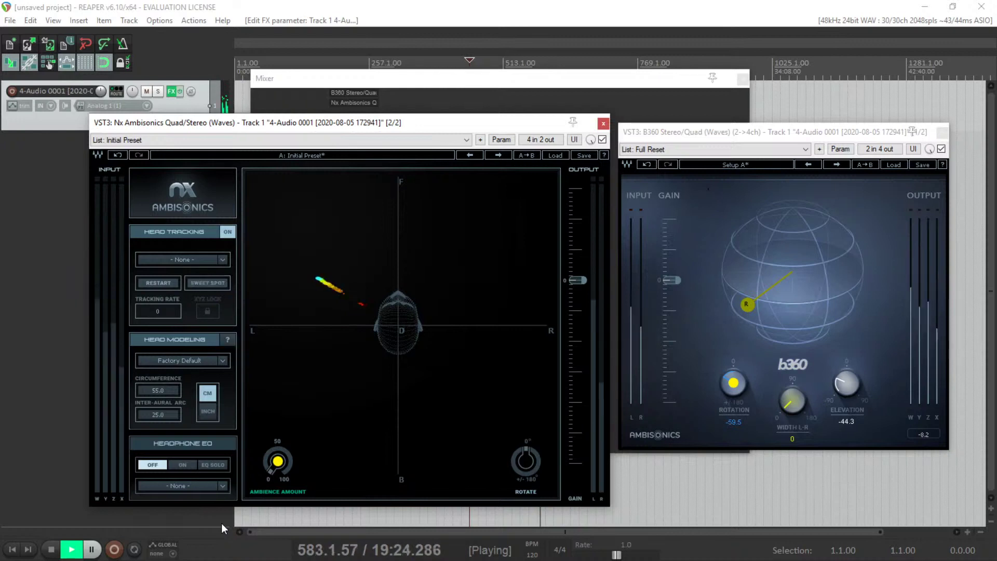
click(229, 232)
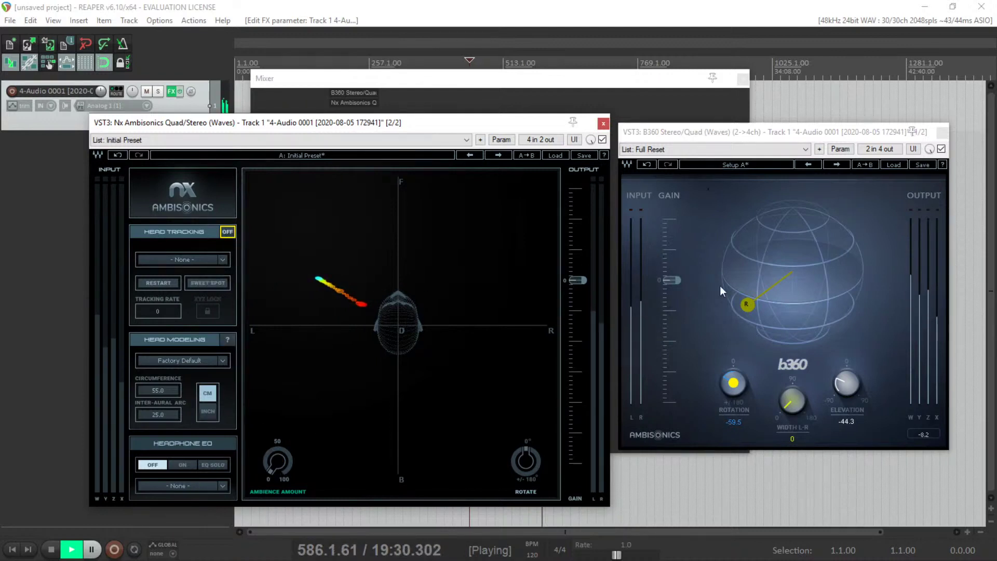
Try the B360 source at rotation -121.9 with elevation 40.5, and at rotation 89.6 with elevation -64.8.
click(743, 287)
drag(728, 394, 728, 223)
drag(846, 383, 846, 331)
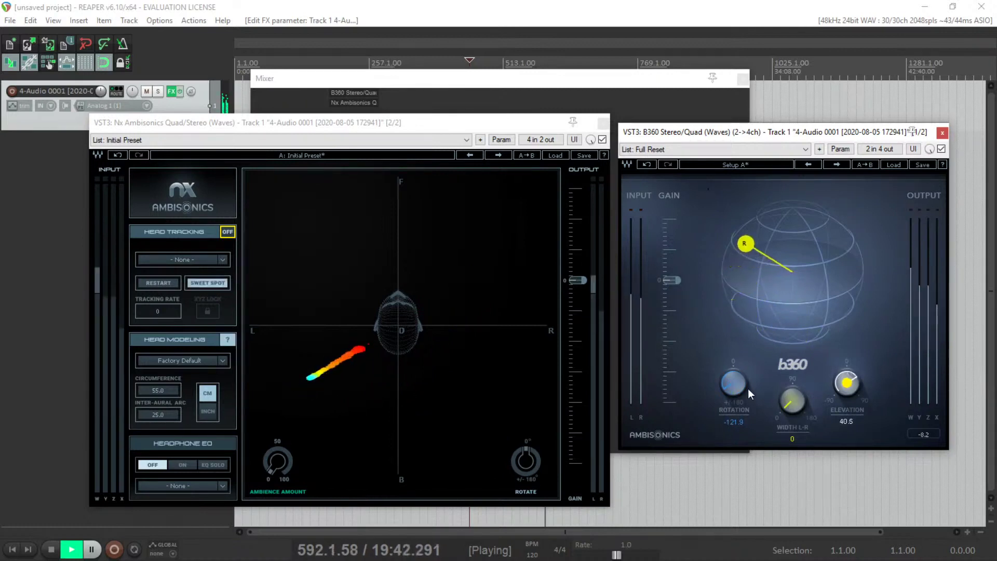
drag(748, 388, 748, 280)
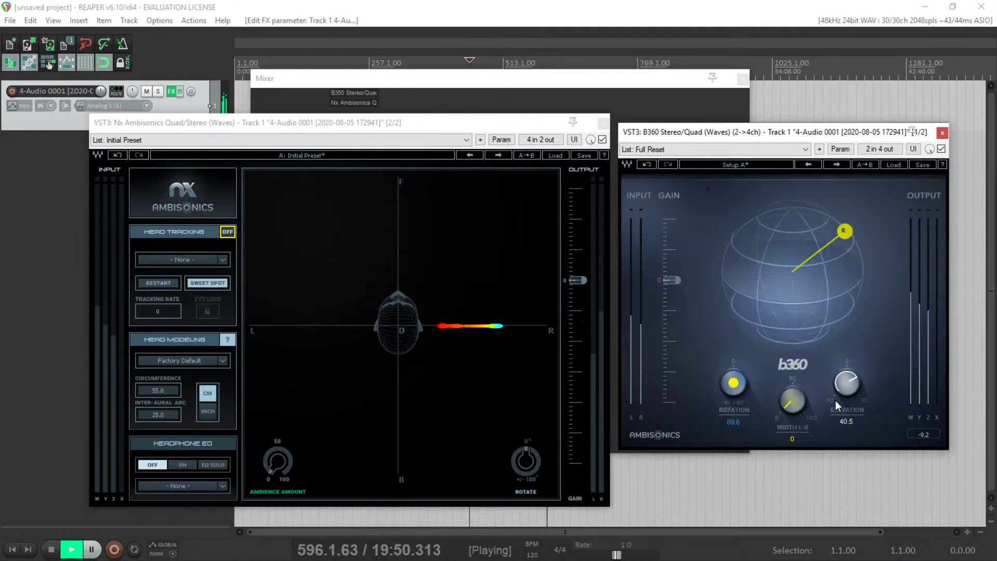
drag(842, 387, 843, 441)
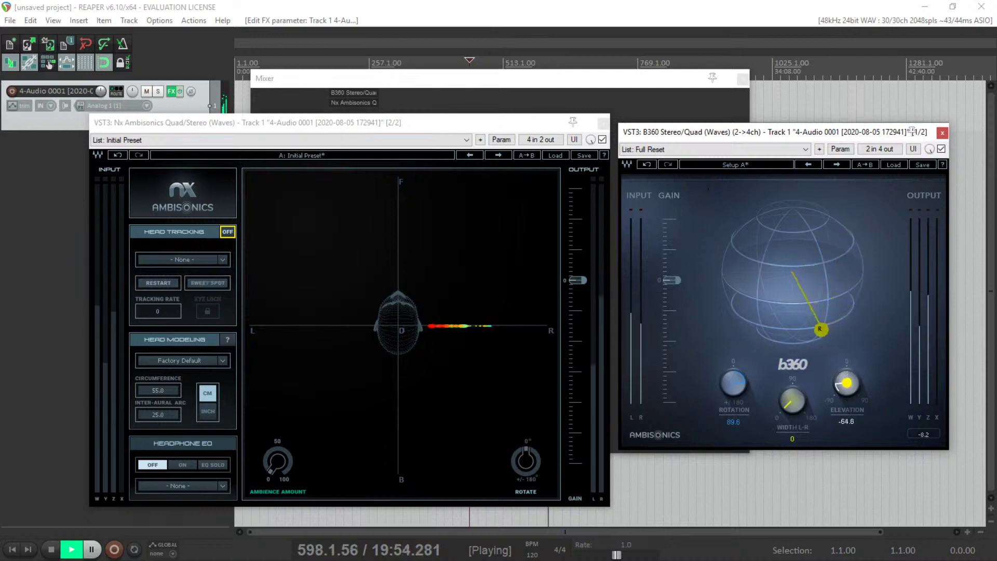
Place the B360 source in front, slightly to the left and above, at rotation -22.1 and elevation 20.7, and stop playback.
drag(727, 385, 726, 441)
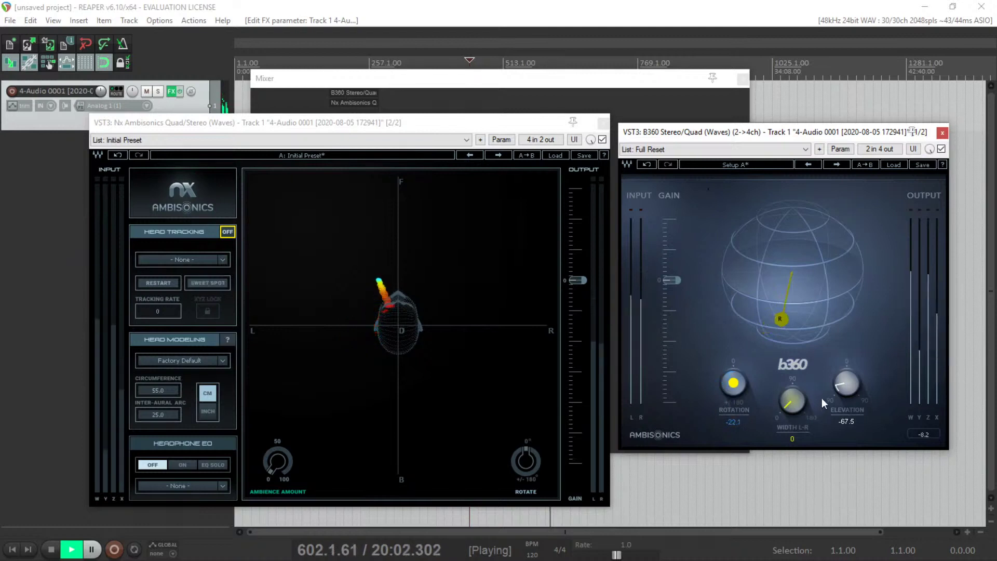
drag(846, 383, 845, 344)
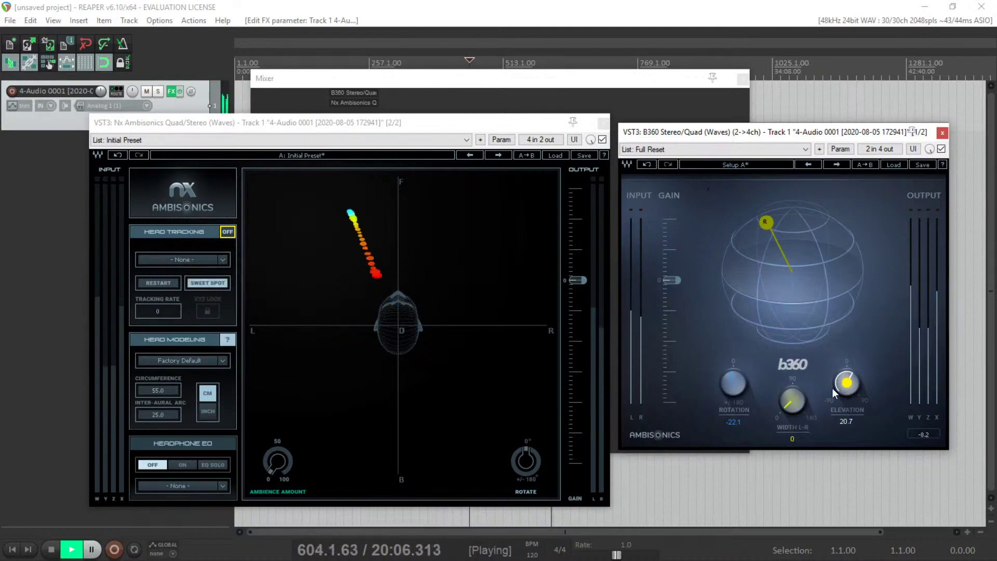
key(space)
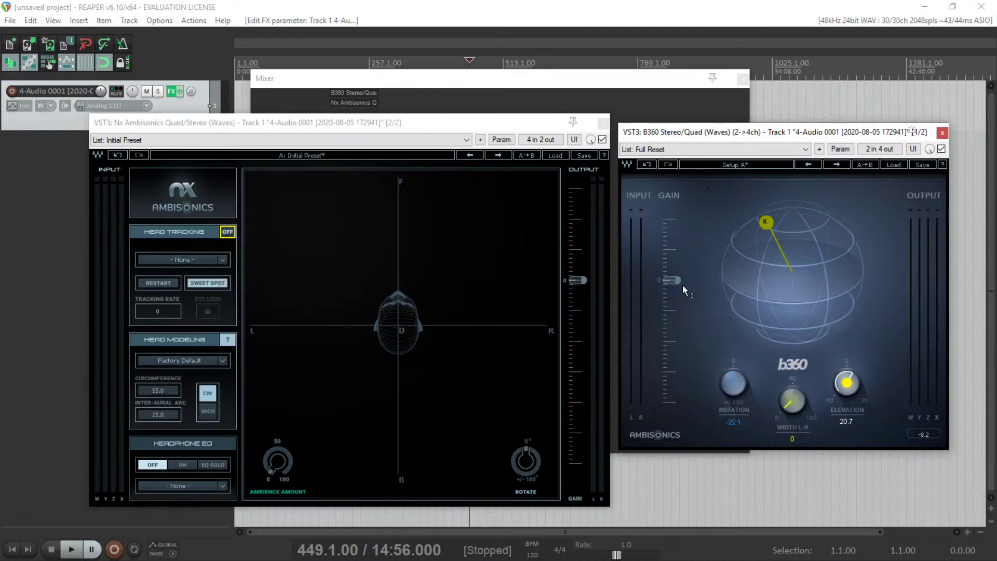
Move the Nx Ambisonics window clear of the mixer and open the audio track's effects chain.
mouse_move(683, 287)
drag(210, 124, 191, 139)
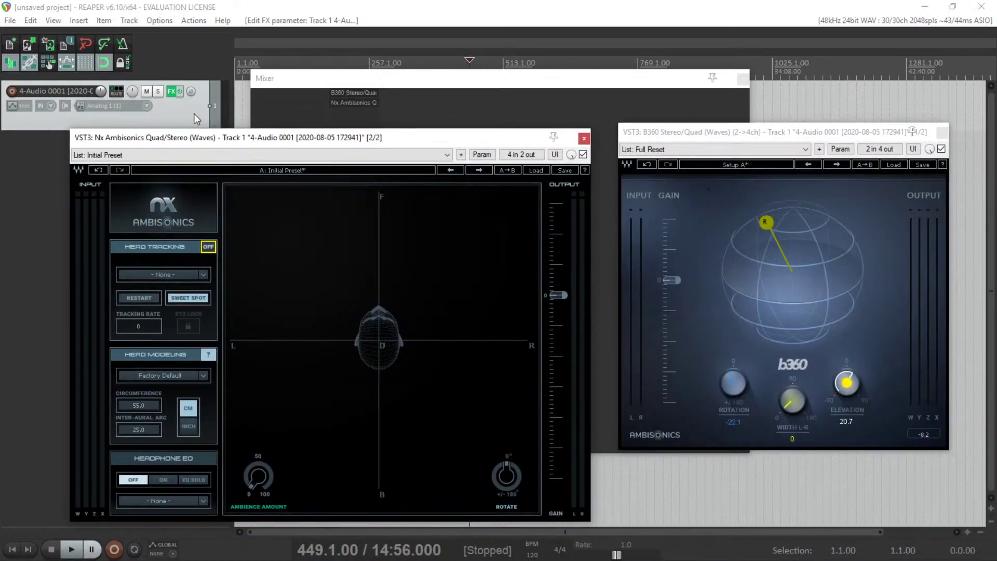
drag(338, 141, 707, 252)
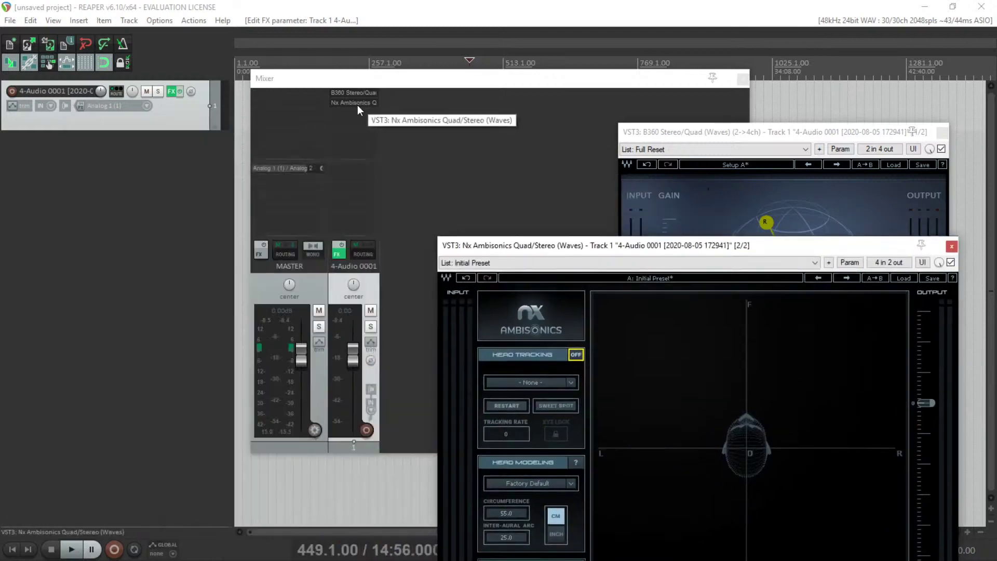
click(354, 93)
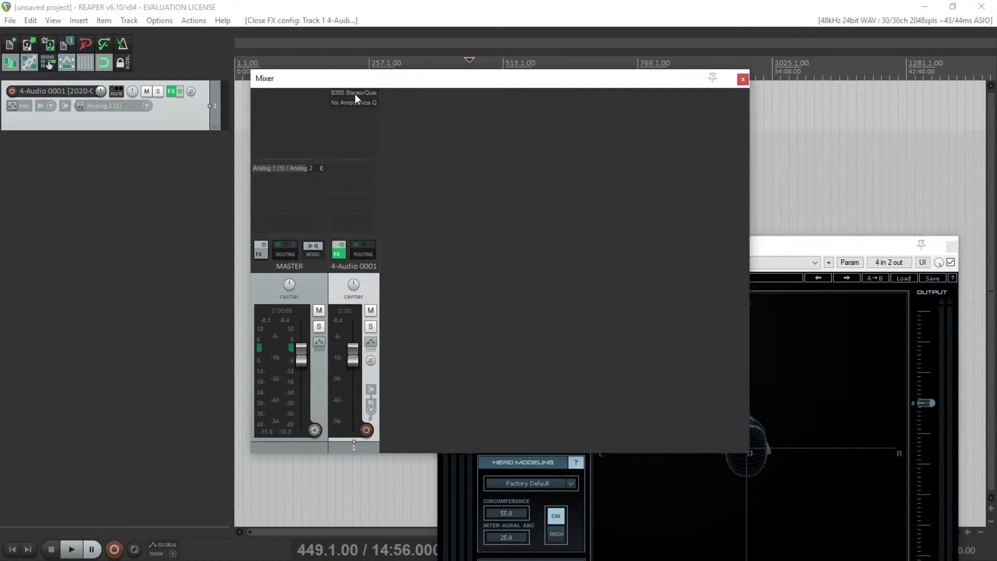
click(342, 254)
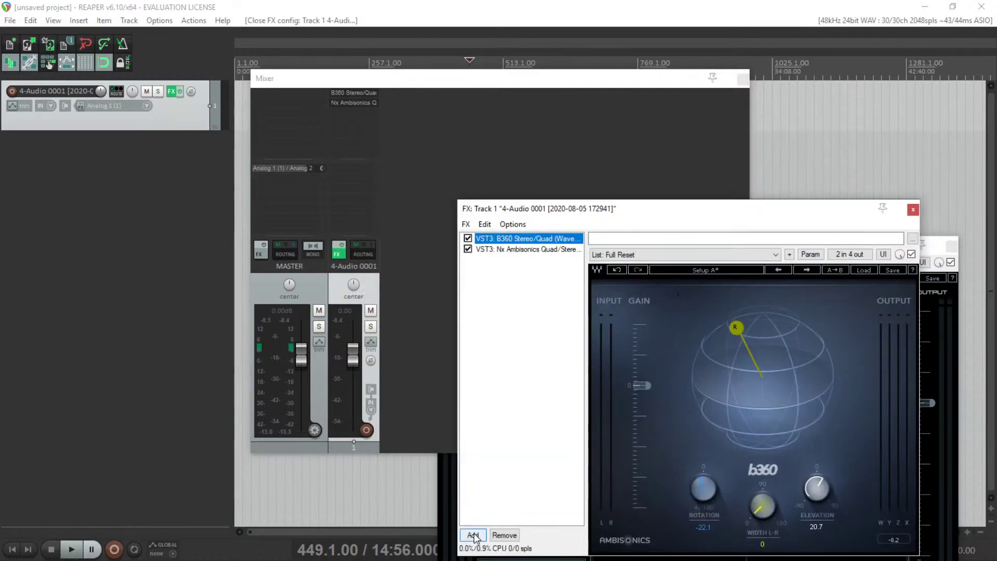
Filter the effects for iem, add "VST: StereoEncoder (IEM) (64ch)" ahead of B360 in the chain, and bypass B360.
click(472, 535)
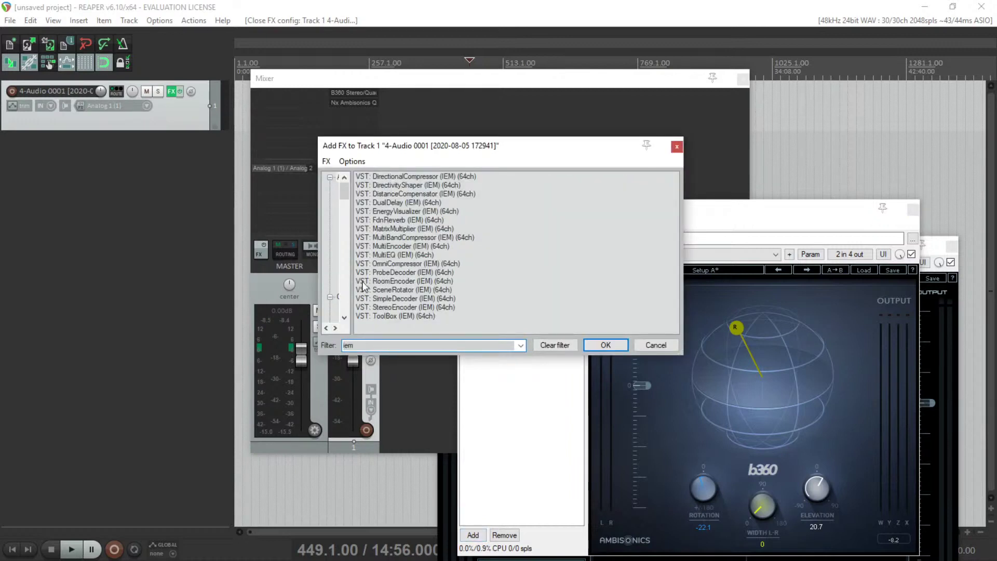
double_click(394, 307)
drag(547, 268, 535, 240)
click(468, 249)
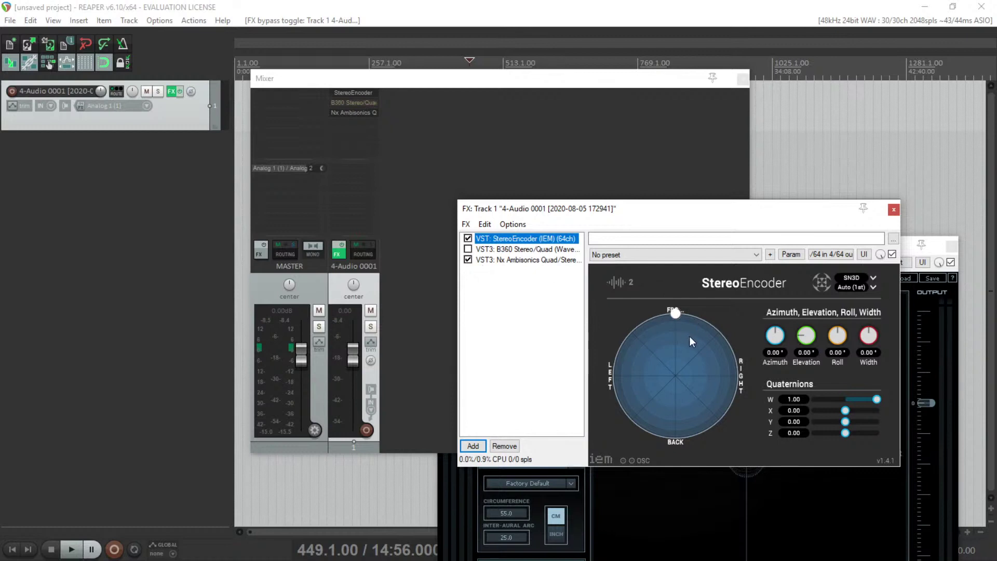
Start playback and place the Nx Ambisonics window beside the effects chain with StereoEncoder's controls shown.
key(space)
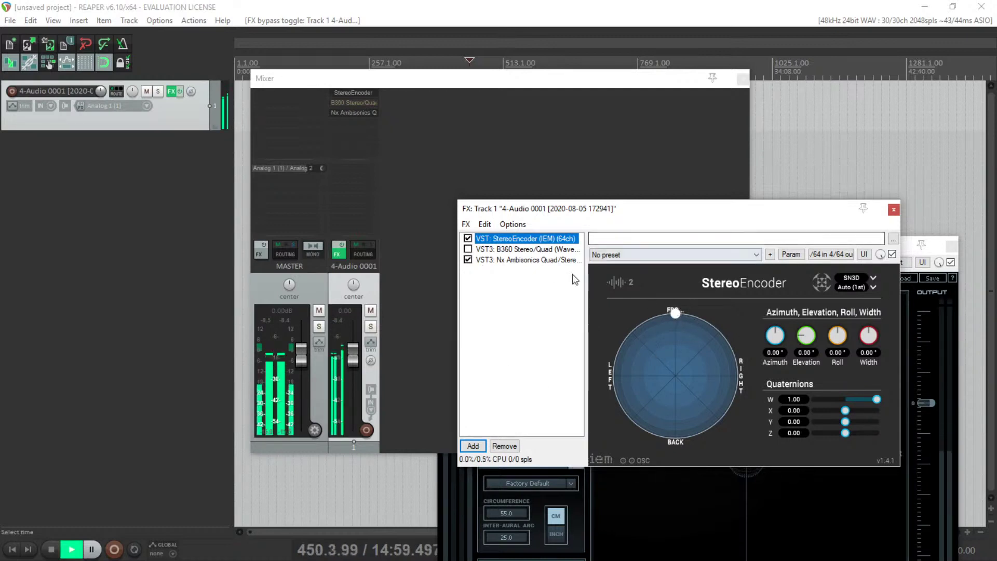
double_click(514, 260)
click(515, 262)
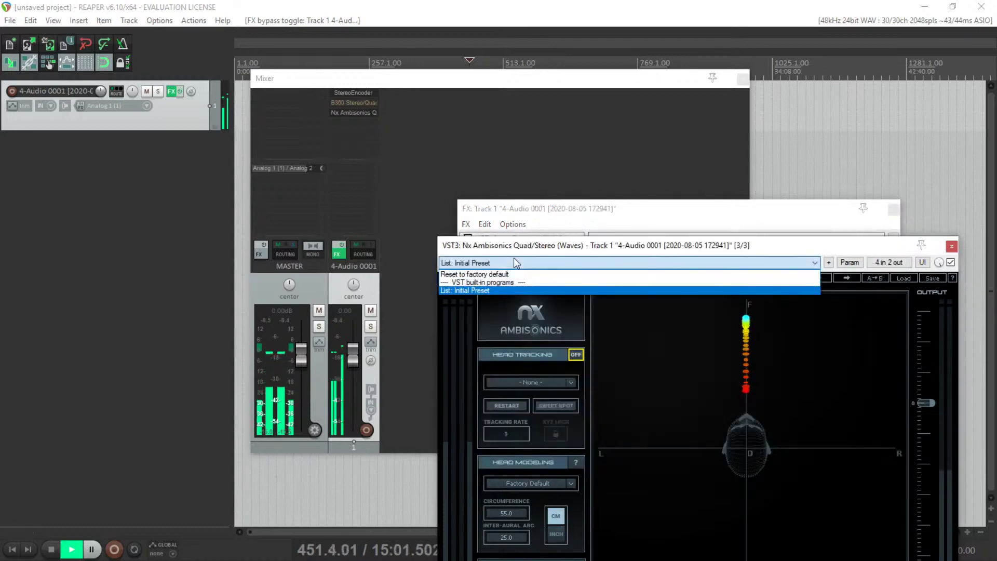
click(744, 312)
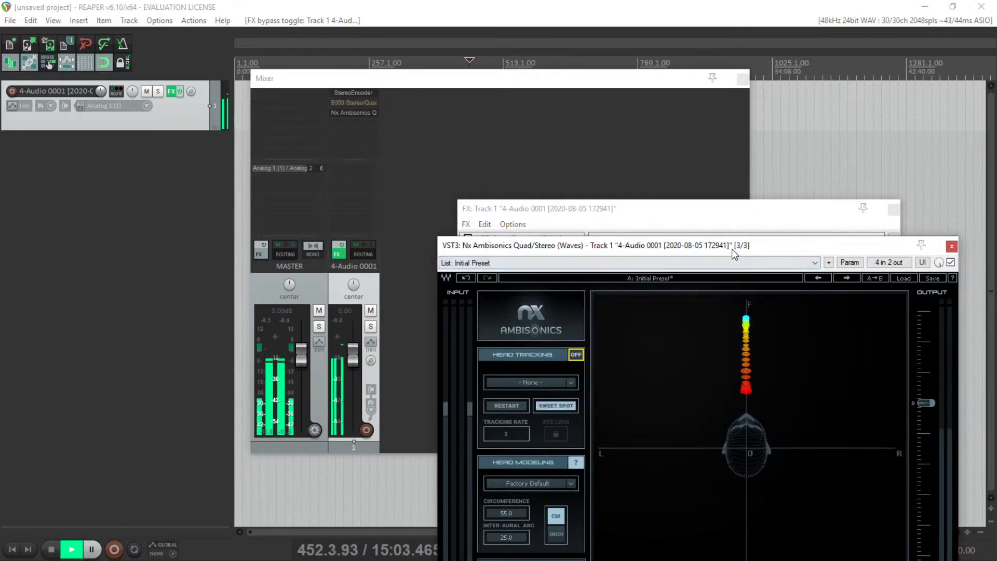
drag(732, 248, 660, 58)
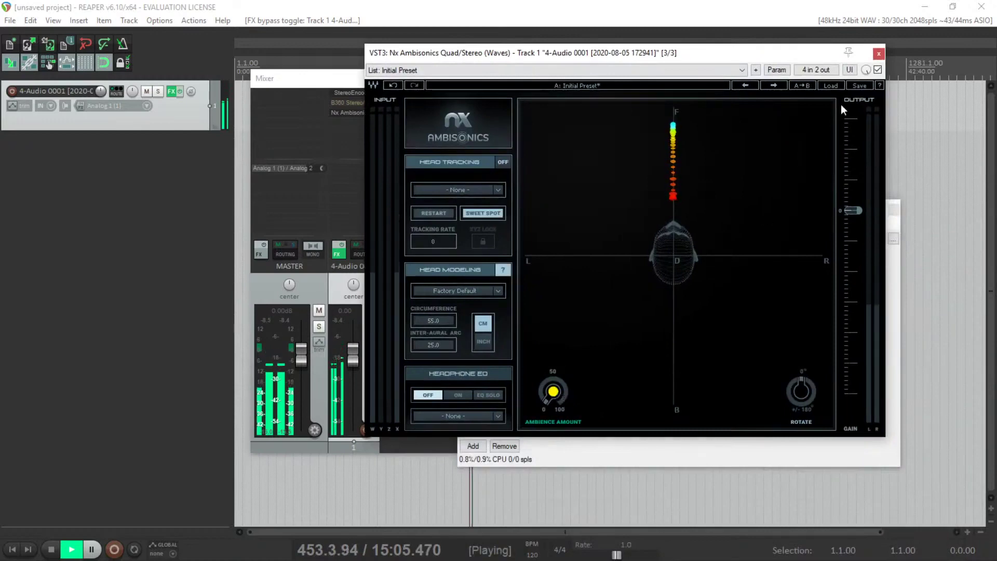
drag(796, 59, 436, 255)
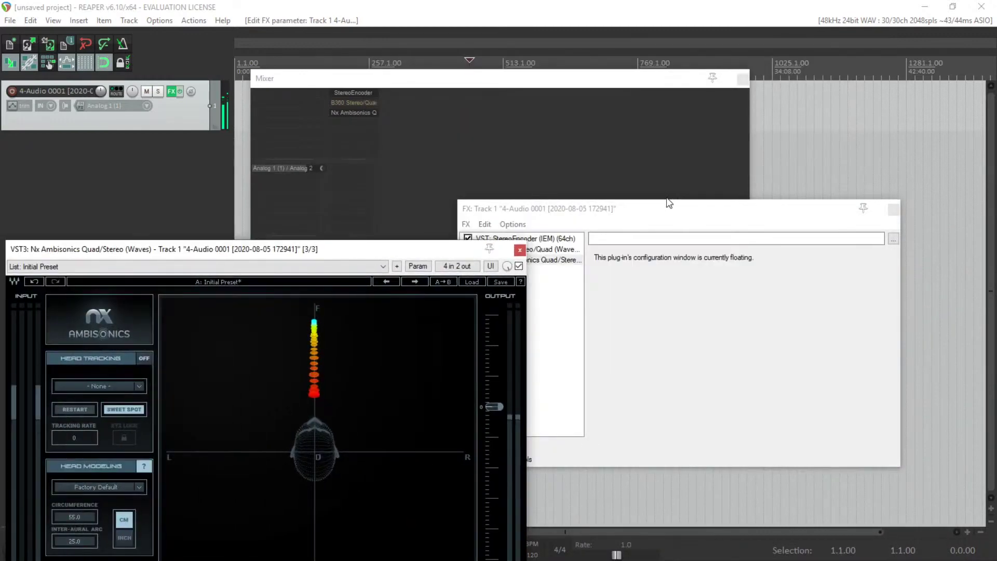
click(657, 211)
click(550, 239)
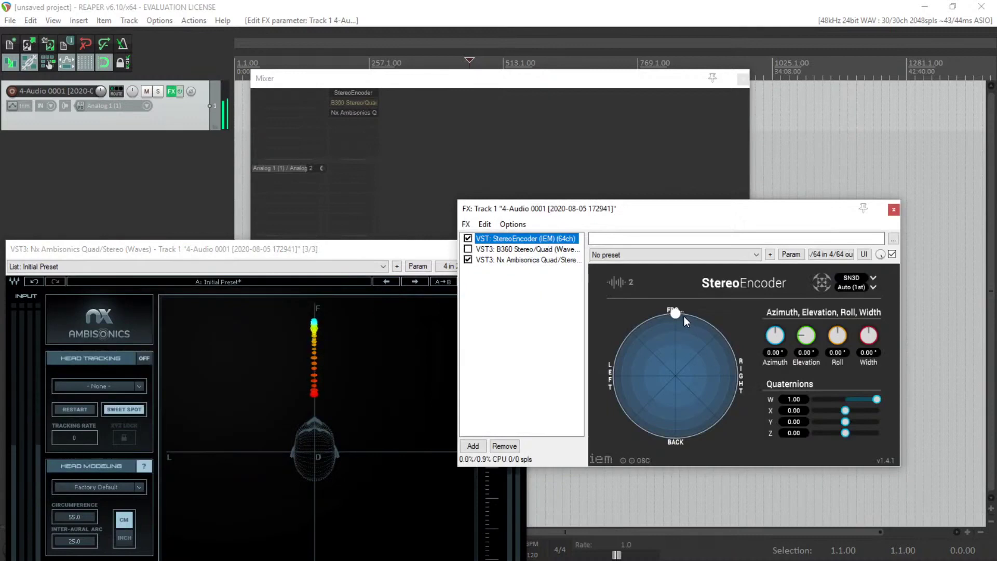
Spread the stereo source in front of the listener in StereoEncoder, with azimuth 0°, elevation 37.81° and width 77.76°.
drag(684, 317, 677, 338)
drag(680, 273, 784, 261)
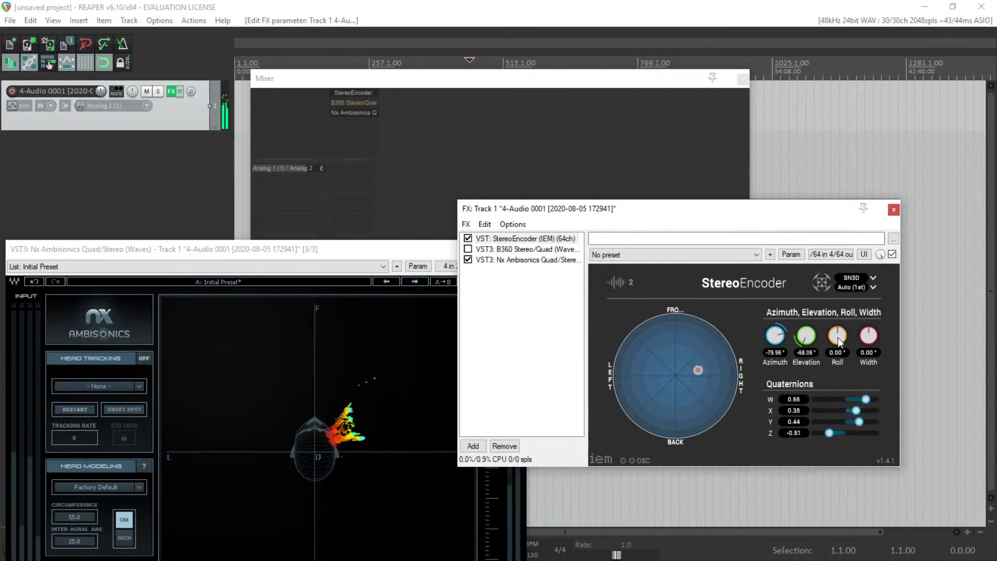
drag(692, 358, 678, 337)
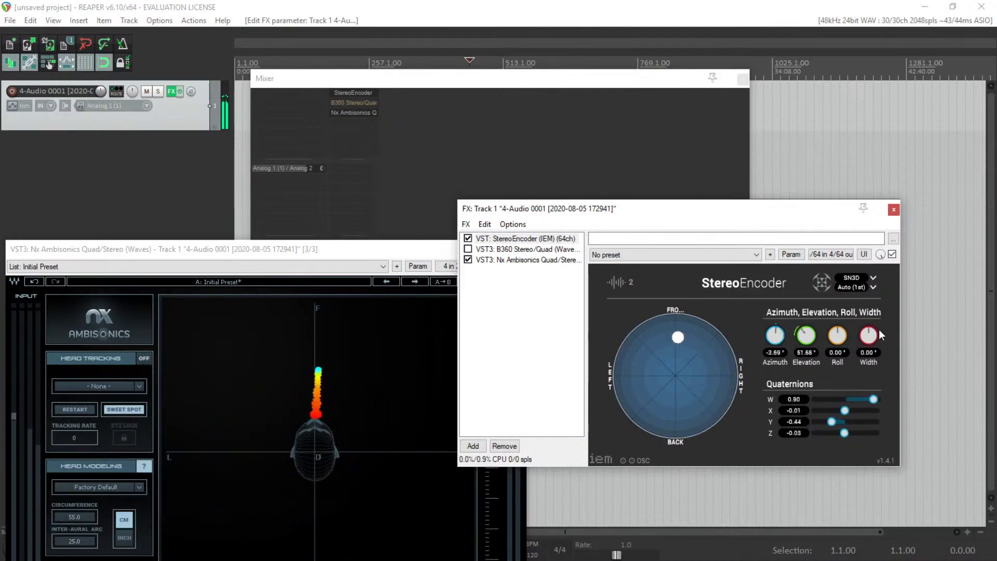
drag(871, 341, 855, 323)
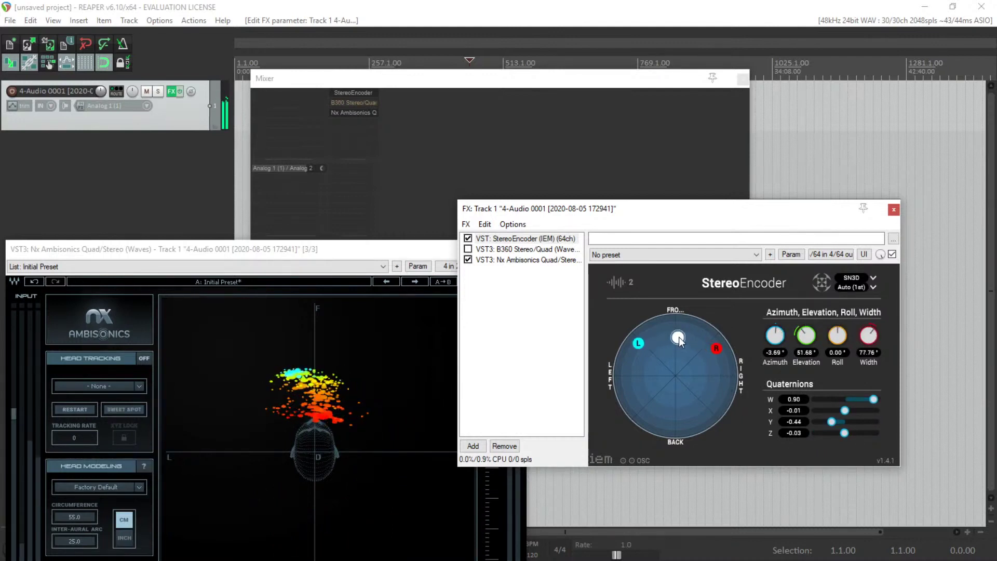
mouse_move(679, 338)
mouse_down()
mouse_move(725, 337)
mouse_move(739, 354)
mouse_move(710, 419)
mouse_move(673, 423)
mouse_move(639, 401)
mouse_move(619, 367)
mouse_move(626, 341)
mouse_move(649, 326)
mouse_move(676, 327)
mouse_up()
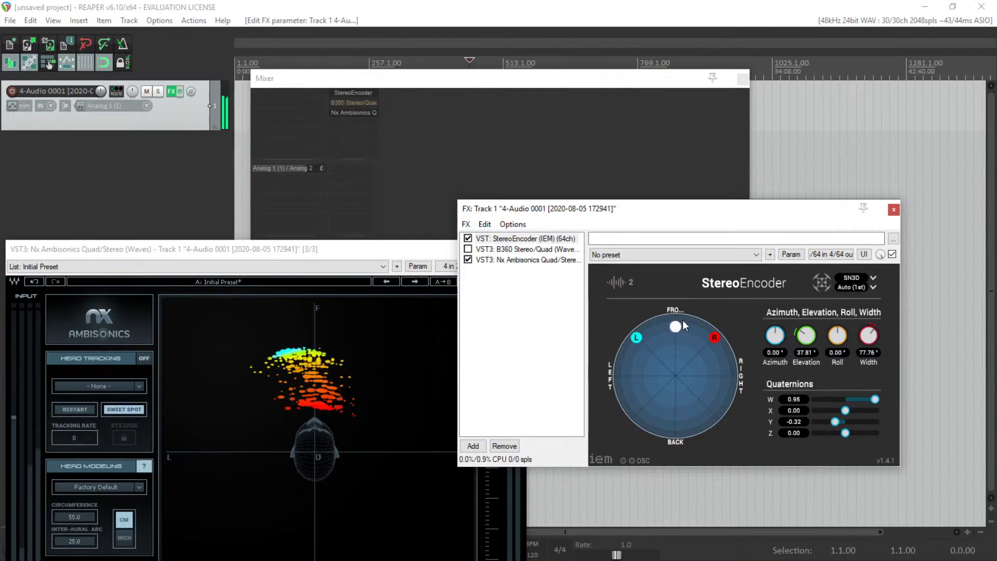
Narrow the StereoEncoder width to 5.76° and move the source to the listener's left at azimuth 97.69° and elevation 30.68°.
mouse_move(880, 354)
mouse_down()
mouse_move(872, 338)
mouse_move(865, 357)
mouse_move(870, 342)
mouse_up()
drag(675, 326, 725, 347)
drag(786, 342, 898, 4)
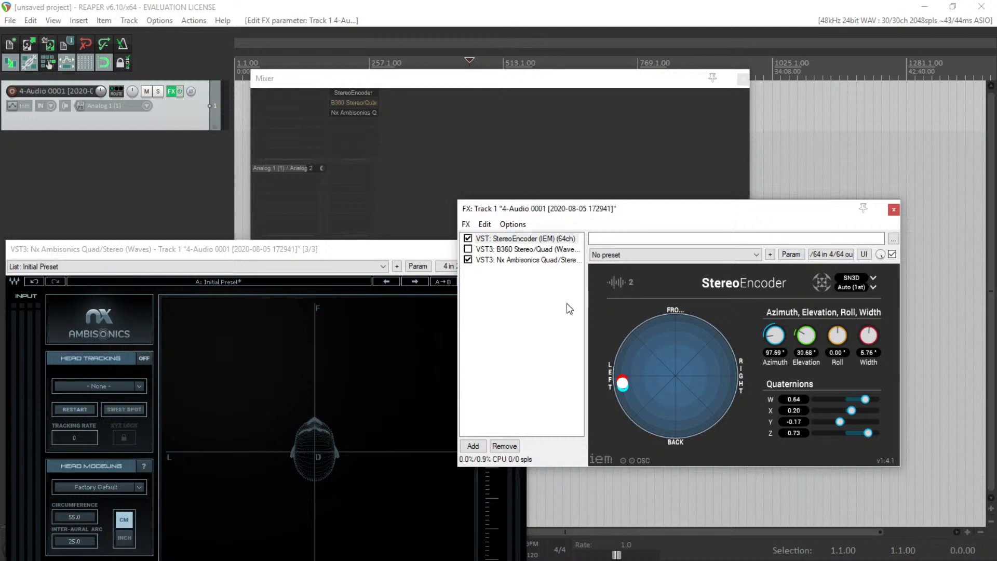
click(525, 242)
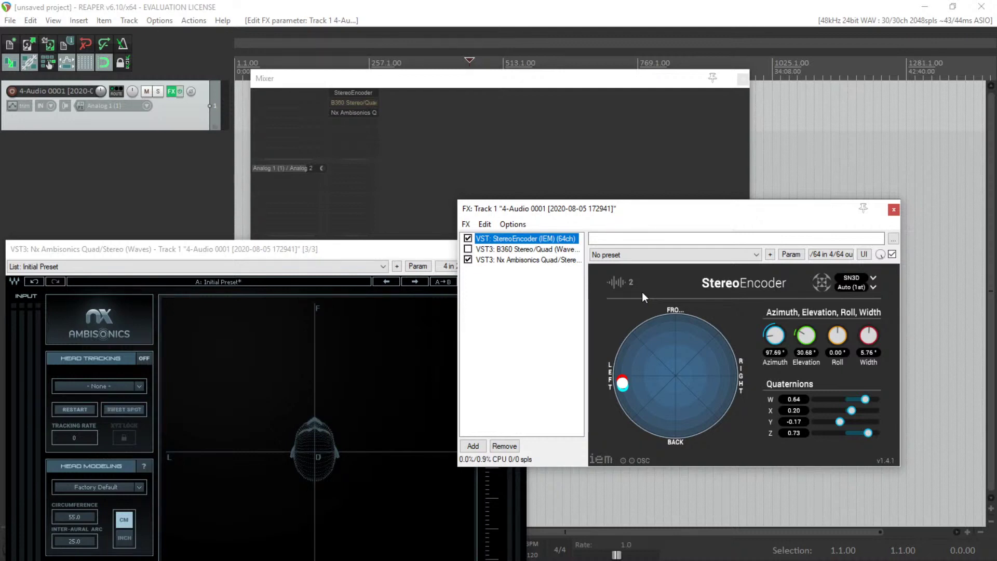
Search the available effects for b360 to review the B360 variants, and close the list without adding one.
double_click(363, 126)
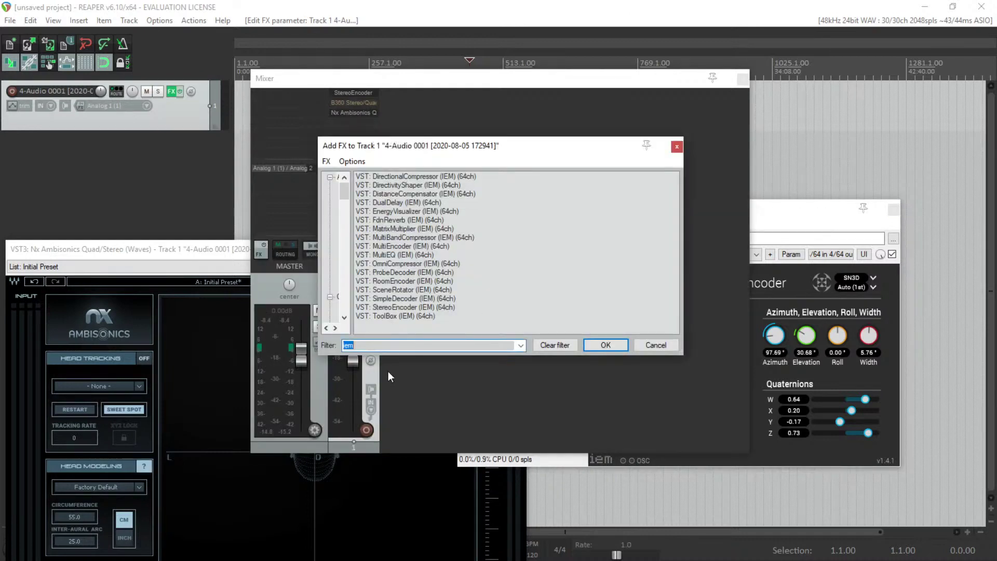
text(b360)
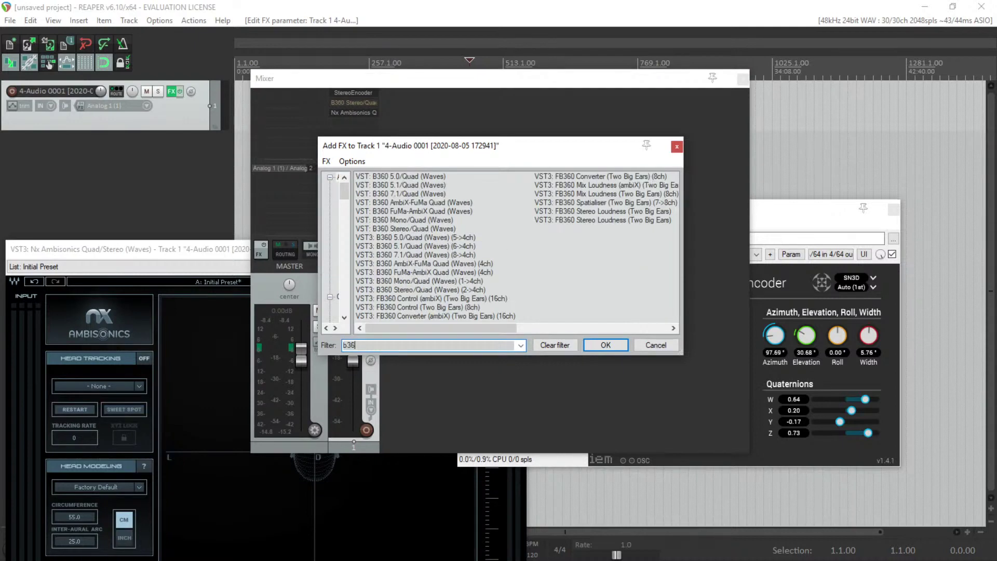
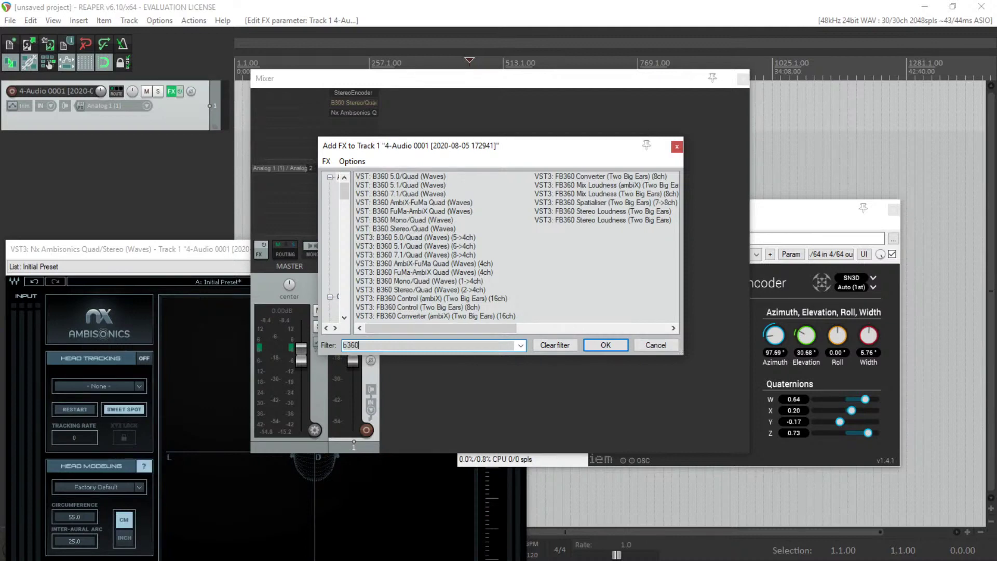
click(676, 148)
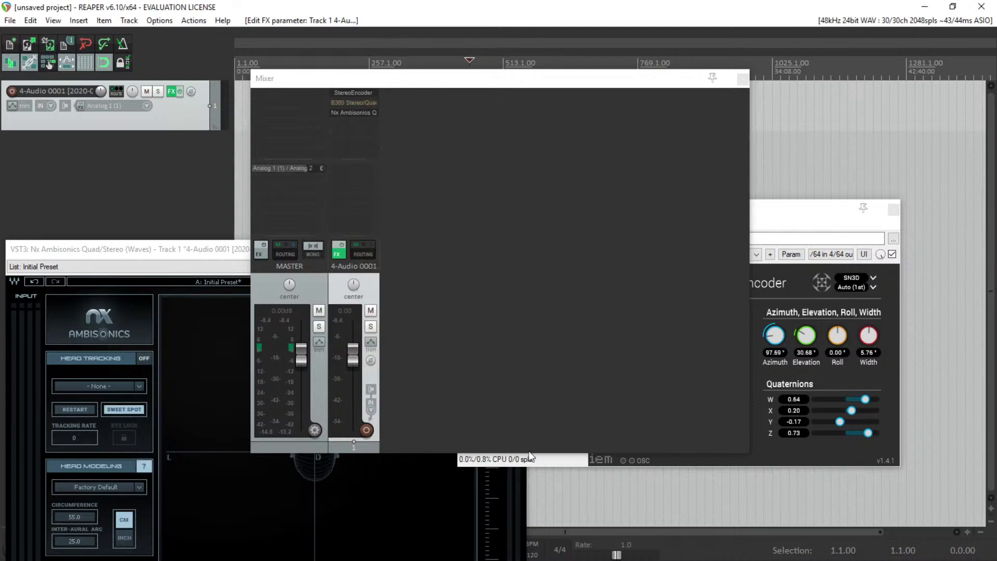
Inspect the bypassed B360 plugin and bring up the track's effects chain with StereoEncoder.
click(347, 105)
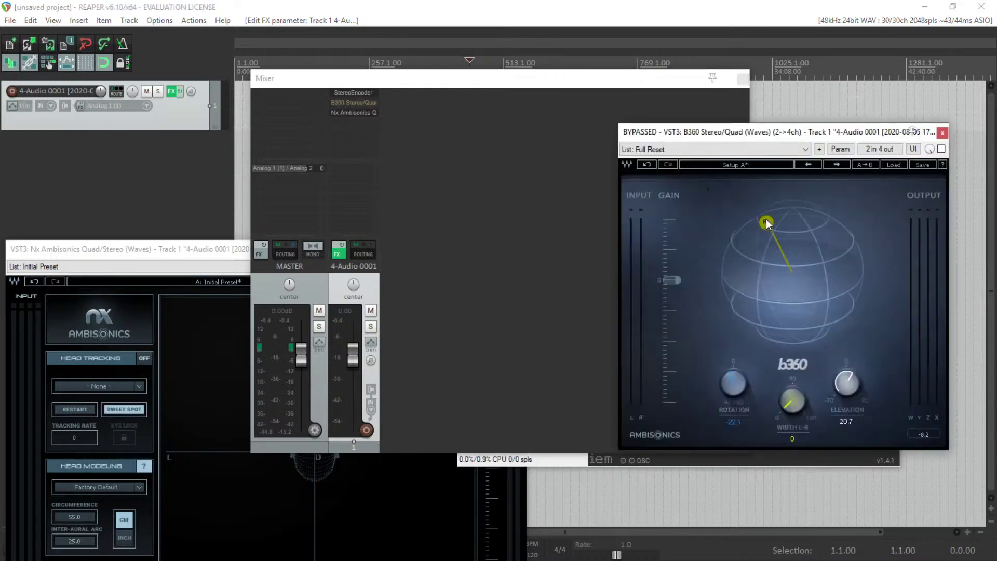
click(366, 104)
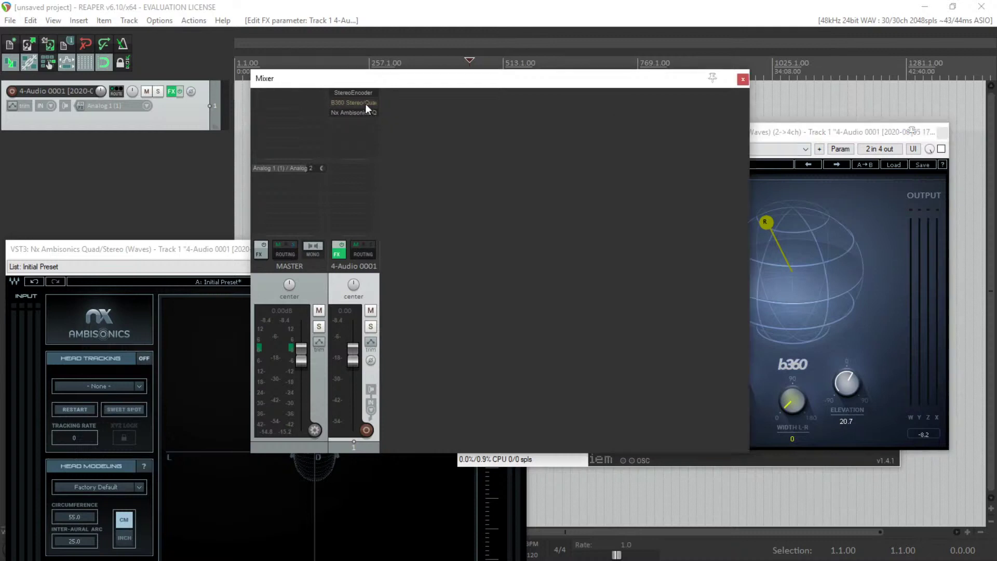
click(341, 255)
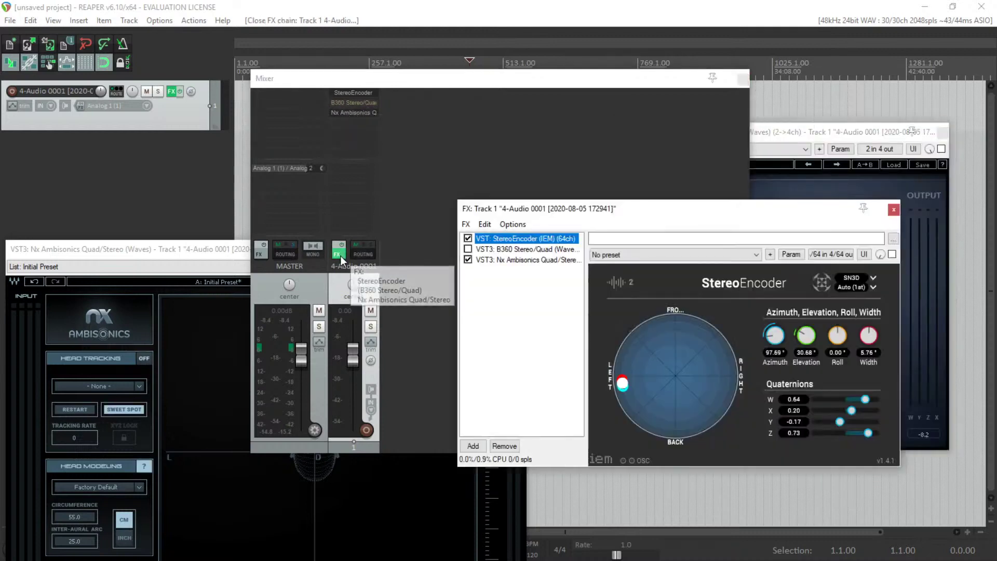
Enable B360 in the track's effects chain, bypass StereoEncoder, and set the B360 rotation to 21.9°.
click(468, 249)
click(468, 238)
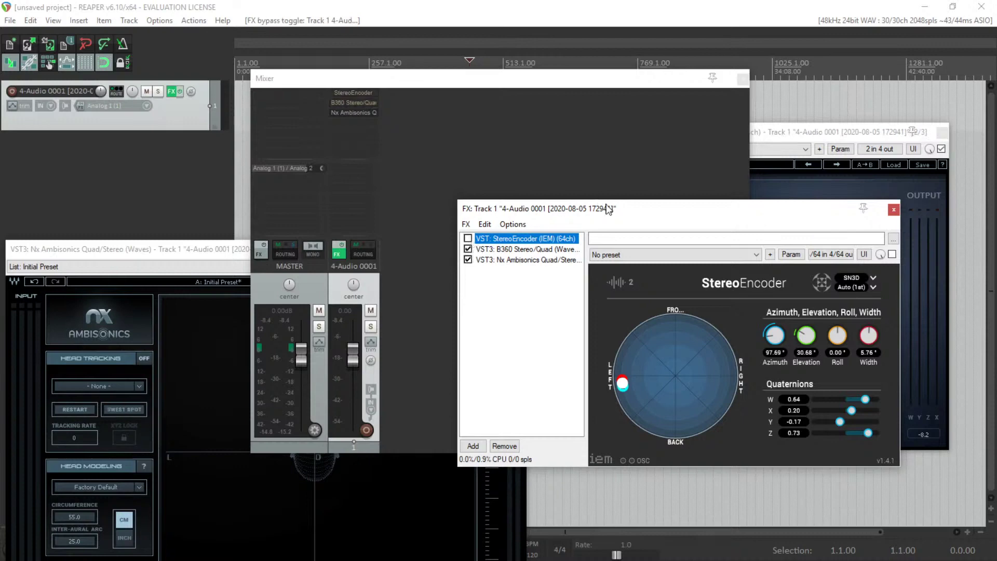
drag(608, 210, 280, 166)
click(821, 228)
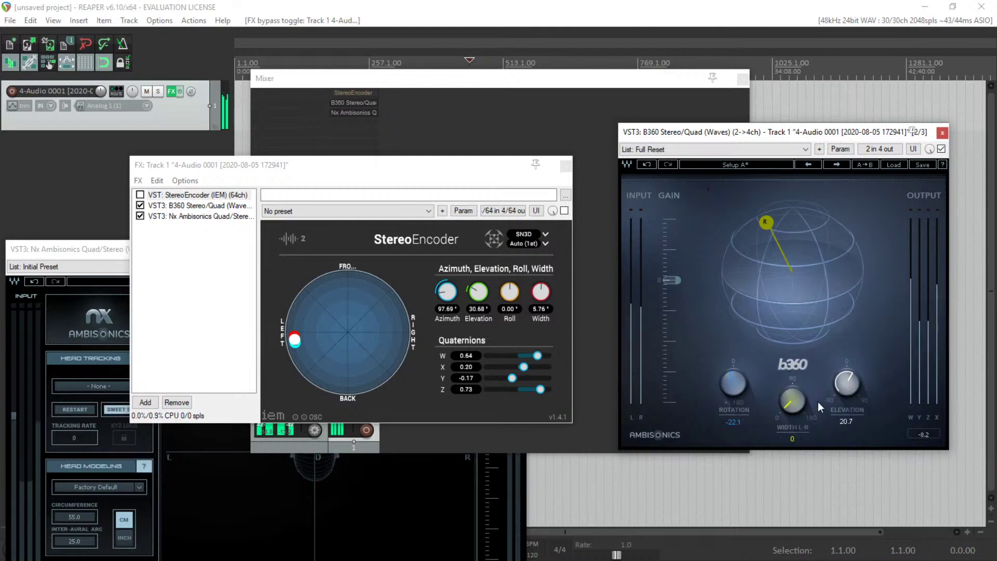
click(792, 401)
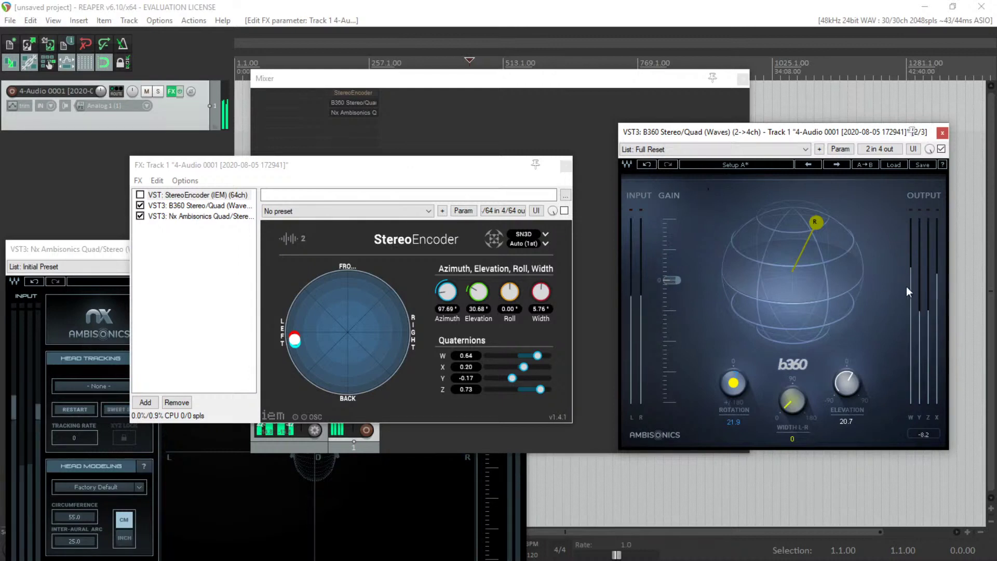
Bring the Nx Ambisonics window to the front and position it over the mixer so its full display is visible.
click(359, 114)
click(358, 114)
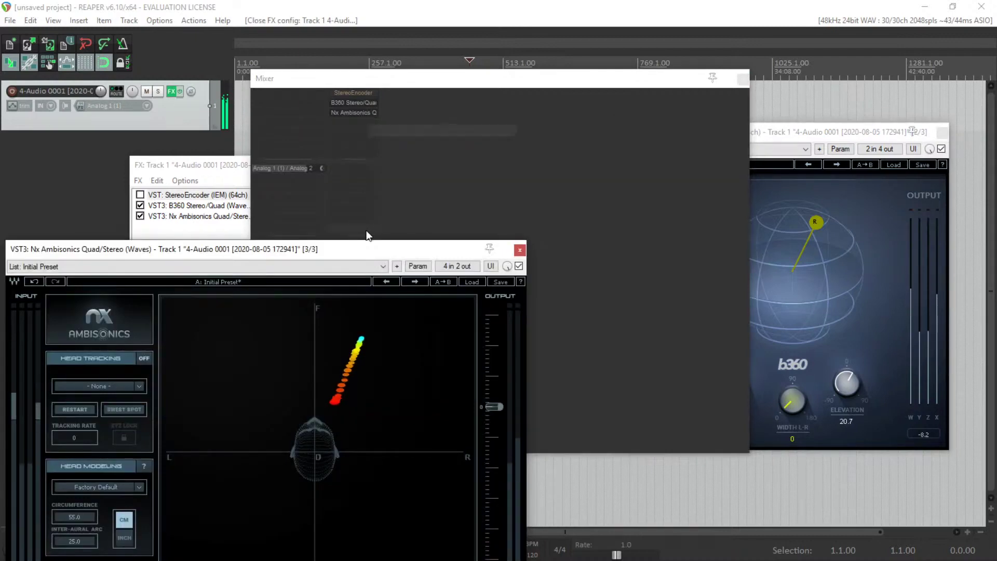
drag(376, 253, 767, 101)
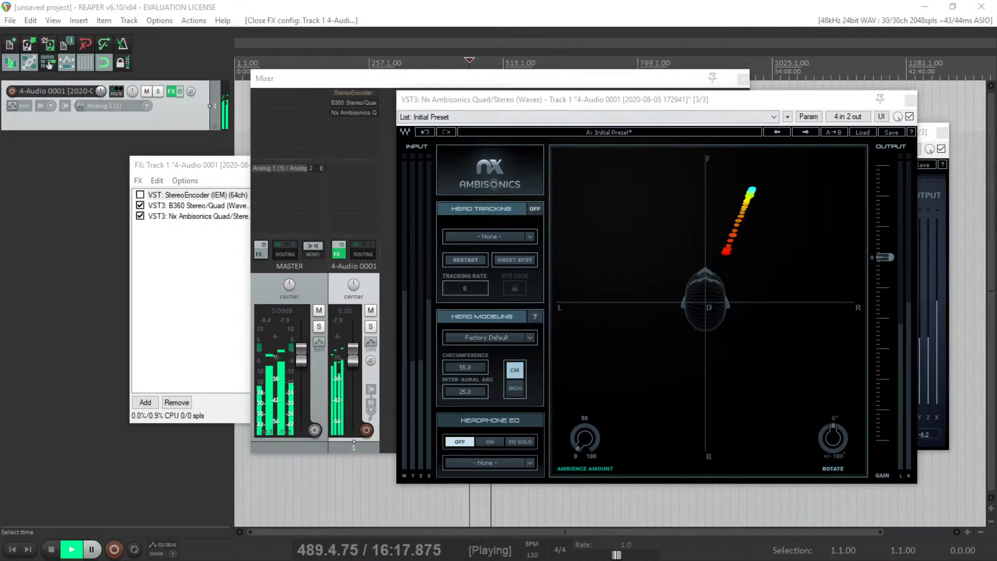
Review the W, X, Y and Z panning formulas in the Wikipedia Ambisonics article and move the browser out of view.
drag(990, 7, 383, 24)
click(359, 378)
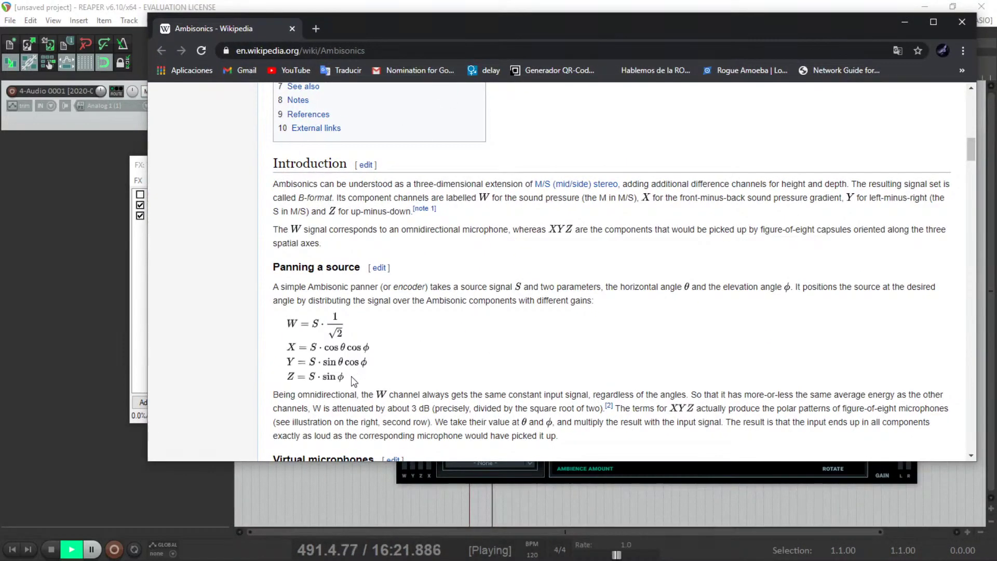
drag(322, 371, 274, 321)
click(277, 331)
drag(341, 31, 996, 31)
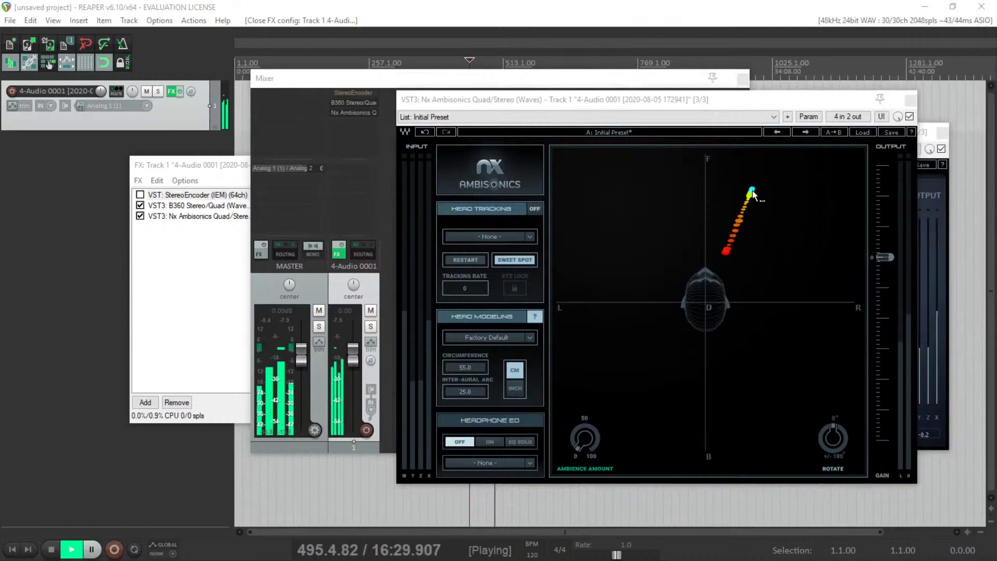
Turn the Nx Ambisonics head display to a front view and back to an overhead view, and place it beside B360.
drag(751, 193, 740, 249)
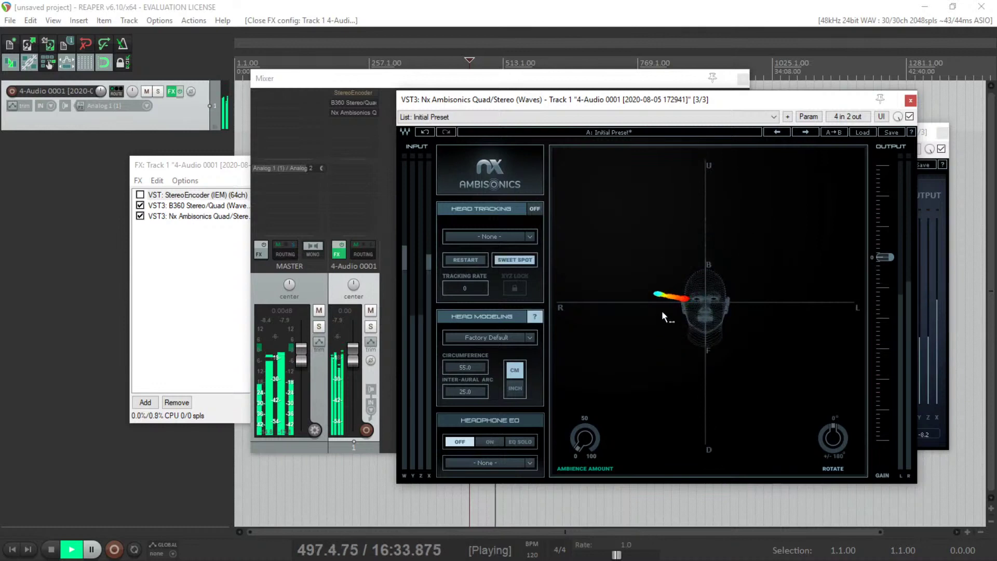
drag(662, 311, 794, 317)
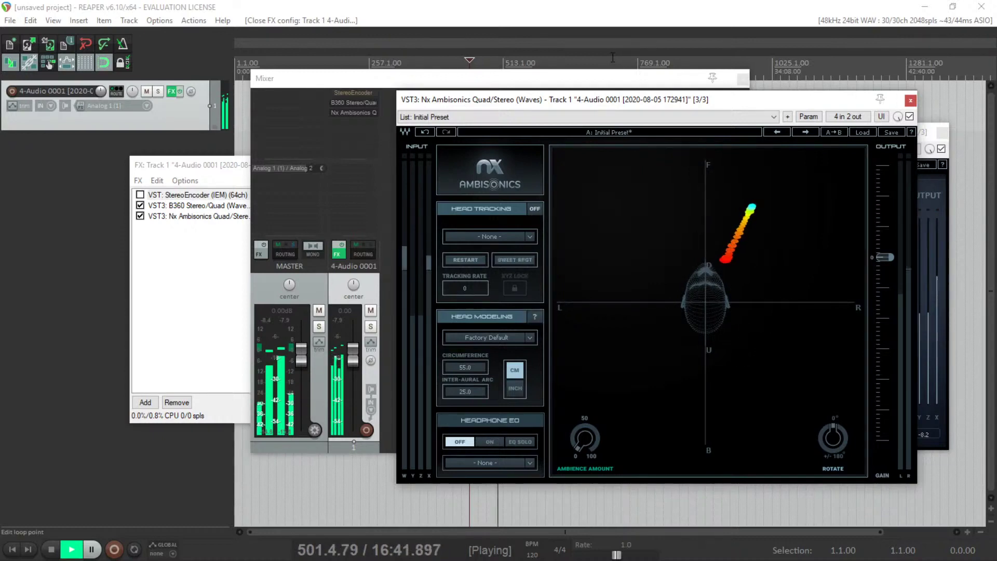
drag(614, 100, 383, 114)
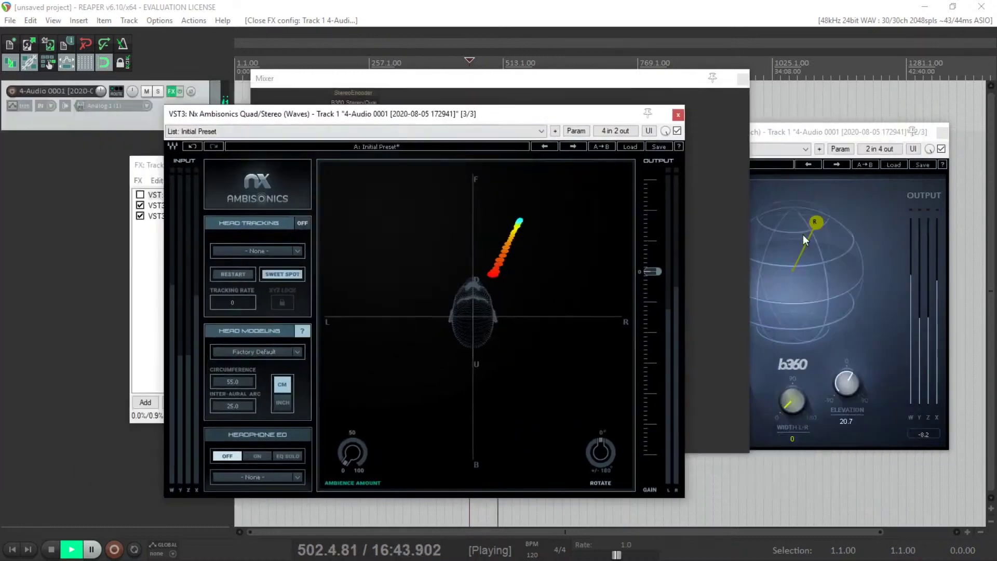
Set the B360 rotation to 10.1° and elevation to 16.4°, and restart playback from the edit cursor.
click(822, 222)
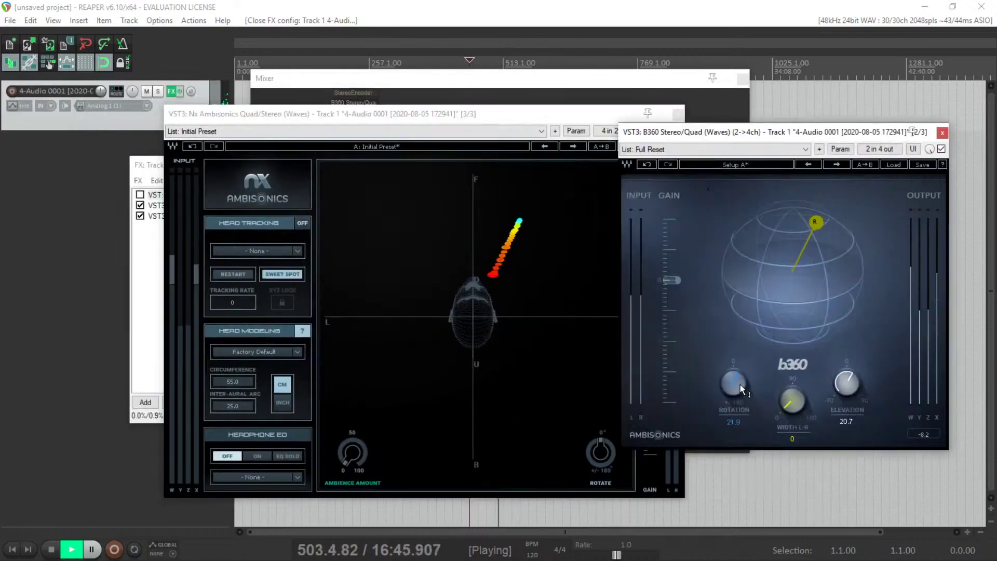
drag(740, 385, 740, 365)
mouse_move(846, 399)
mouse_down()
mouse_move(845, 447)
mouse_move(842, 395)
mouse_up()
drag(740, 397, 740, 327)
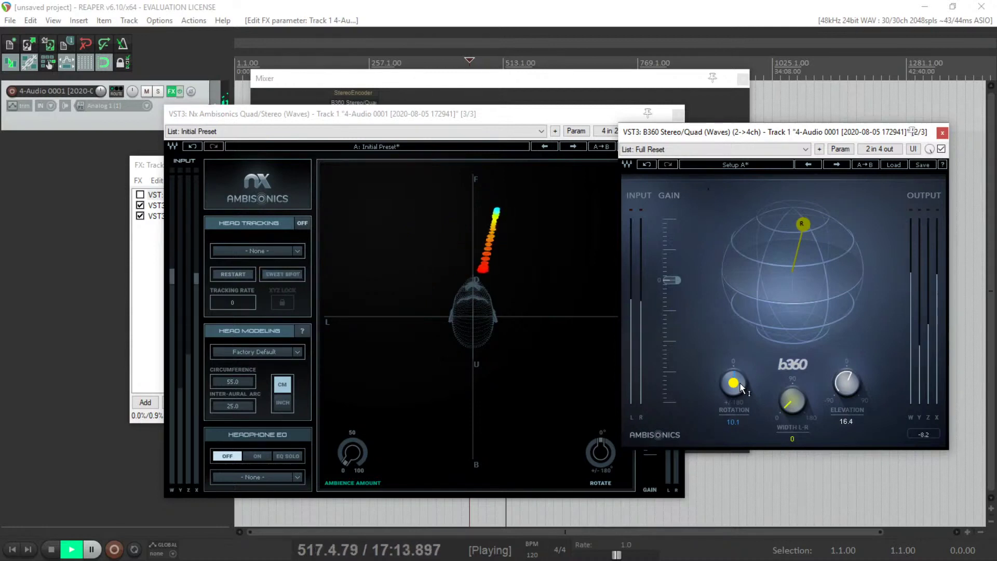
key(space)
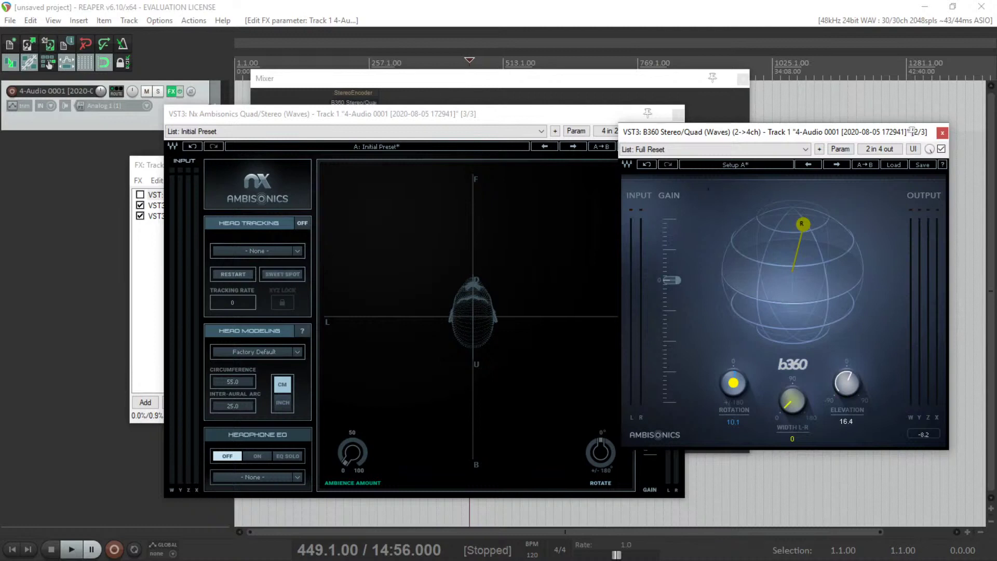
key(space)
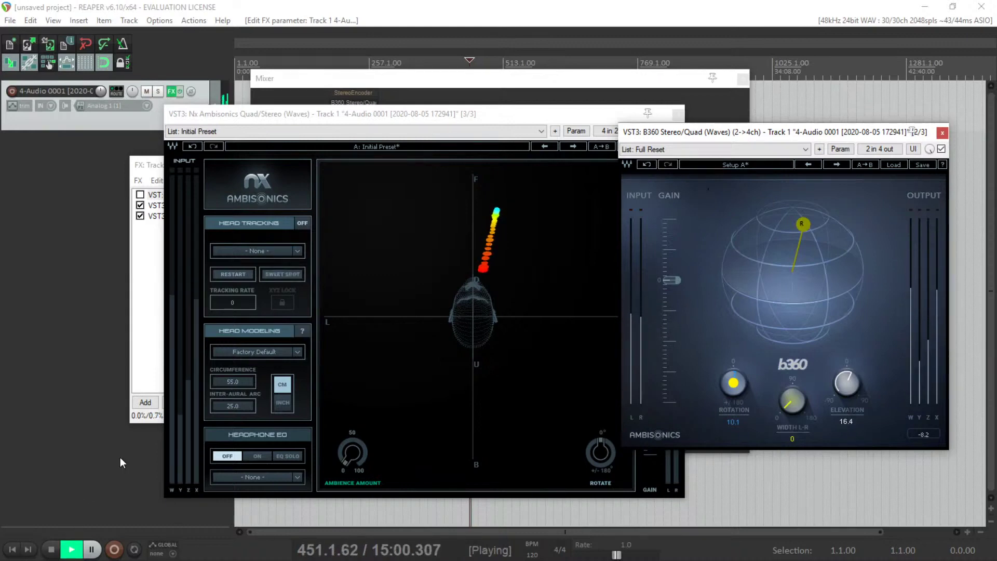
Sum the master output to mono and rotate the B360 source to 93.1° while watching the mixer meters.
drag(316, 117, 698, 192)
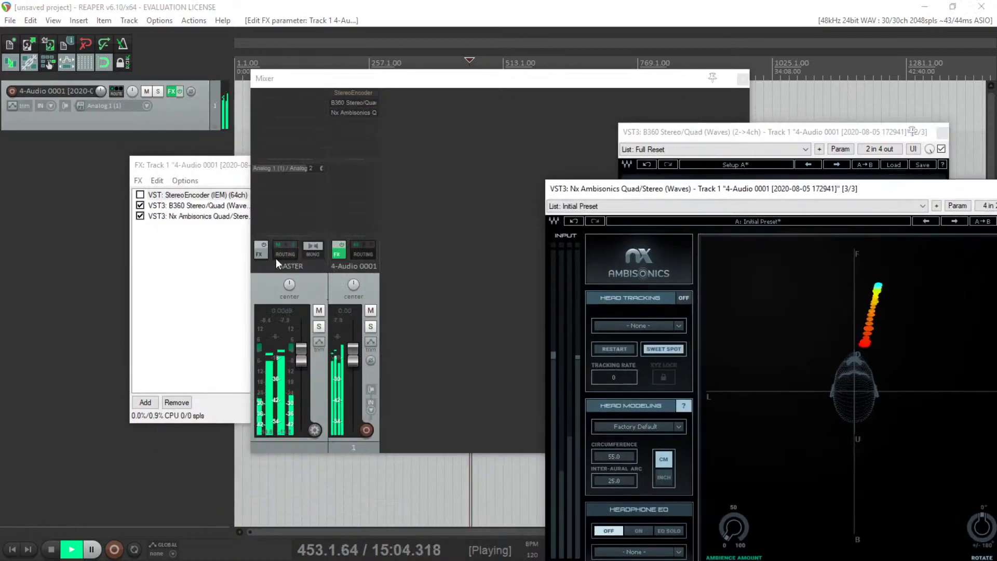
click(311, 256)
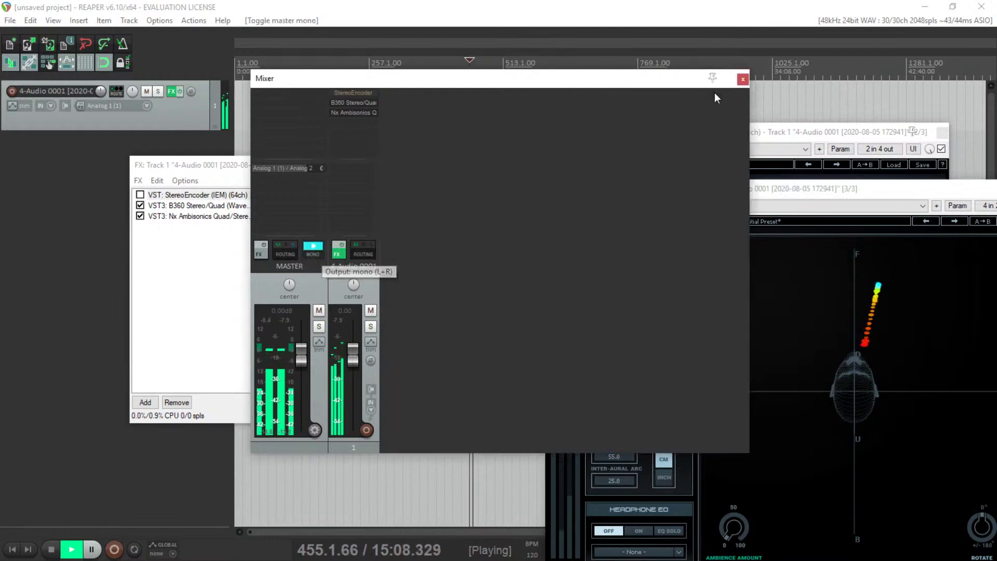
drag(783, 137, 867, 128)
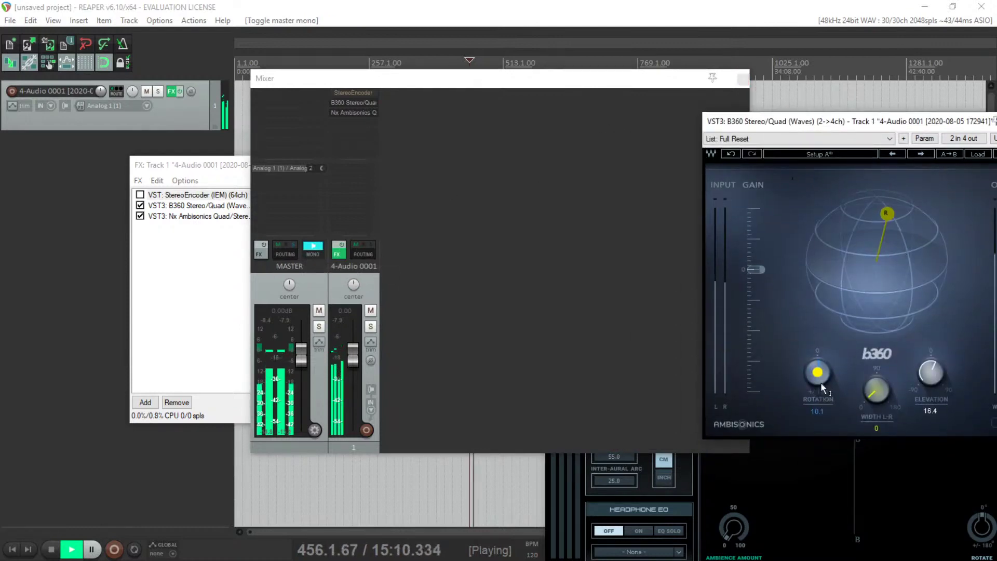
drag(821, 382, 336, 389)
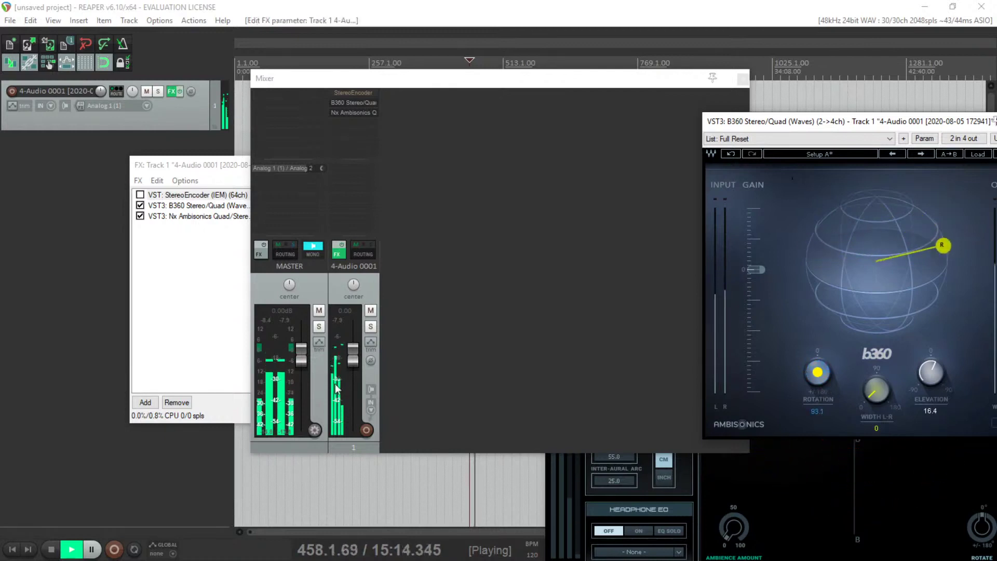
Return the master output to stereo and set the B360 rotation to 58.1°, comparing it with the Nx Ambisonics display.
click(316, 255)
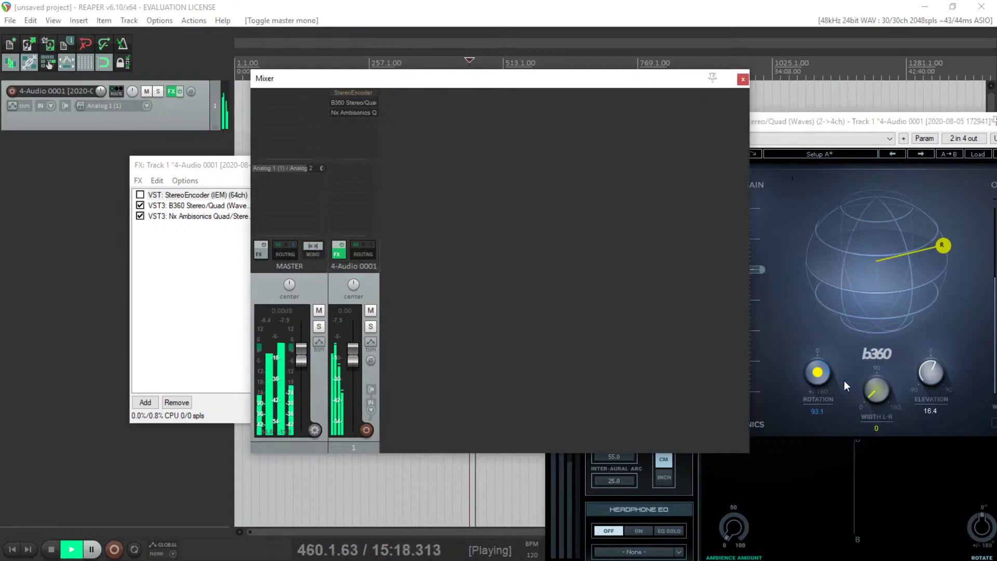
drag(826, 377, 825, 469)
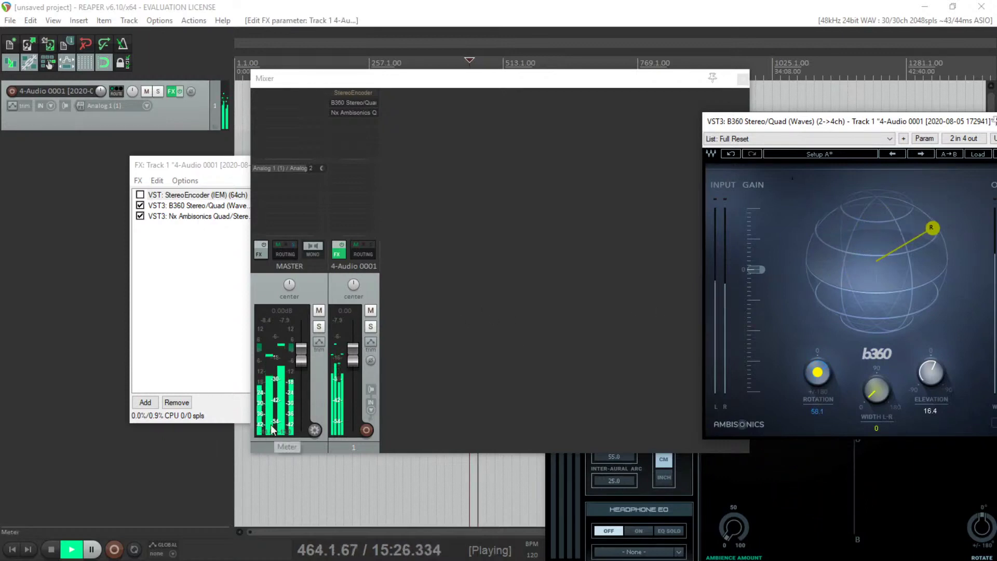
drag(826, 125, 196, 145)
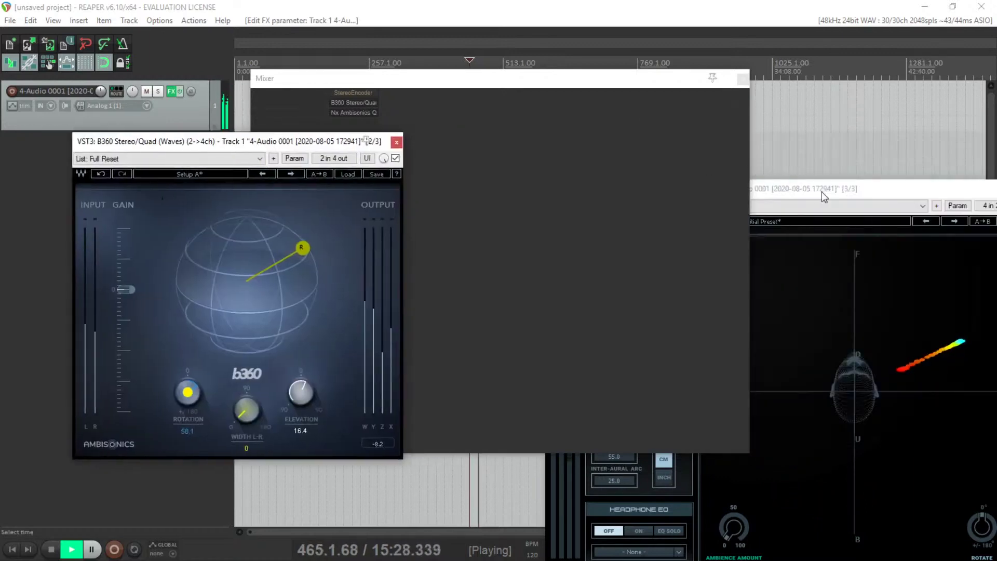
drag(821, 192, 651, 87)
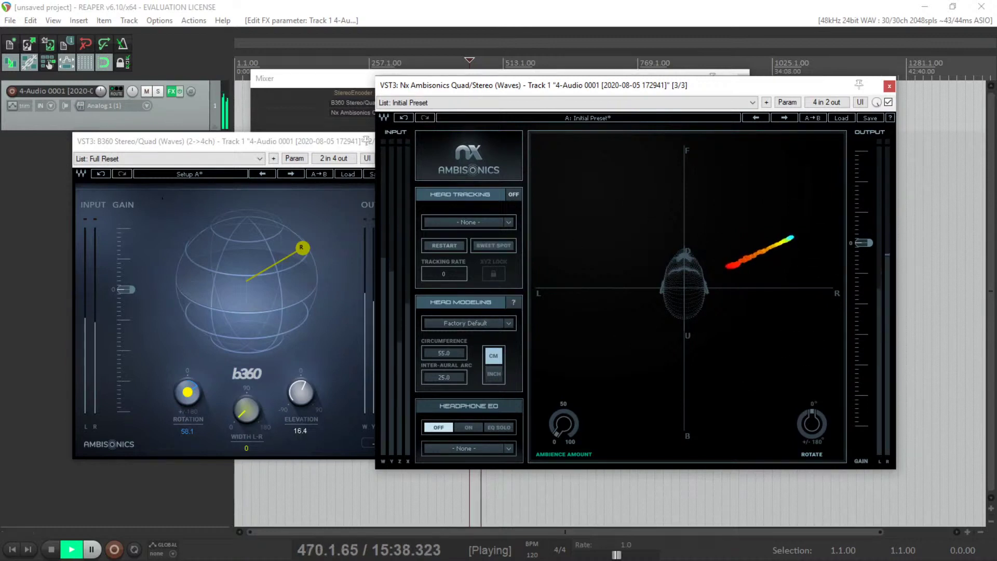
drag(586, 86, 786, 133)
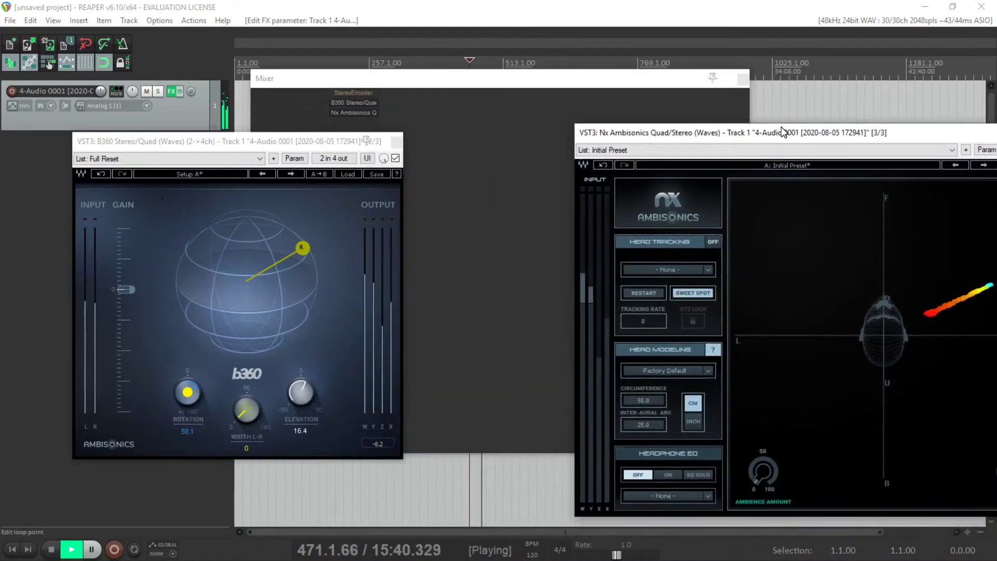
Move the 4-Audio 0001 item to the start of the project and clear the floating windows off the track area.
drag(360, 83, 757, 183)
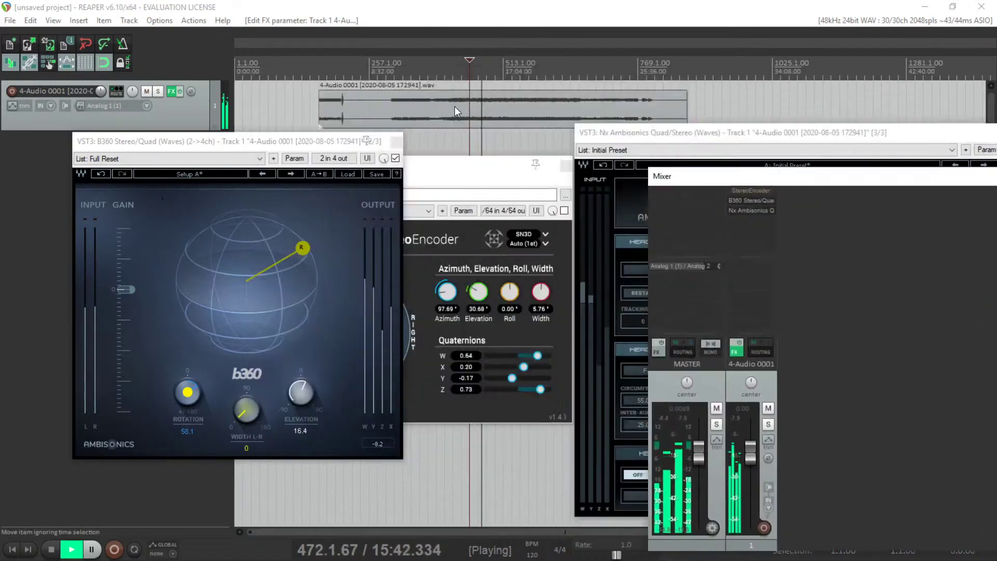
drag(328, 124, 244, 123)
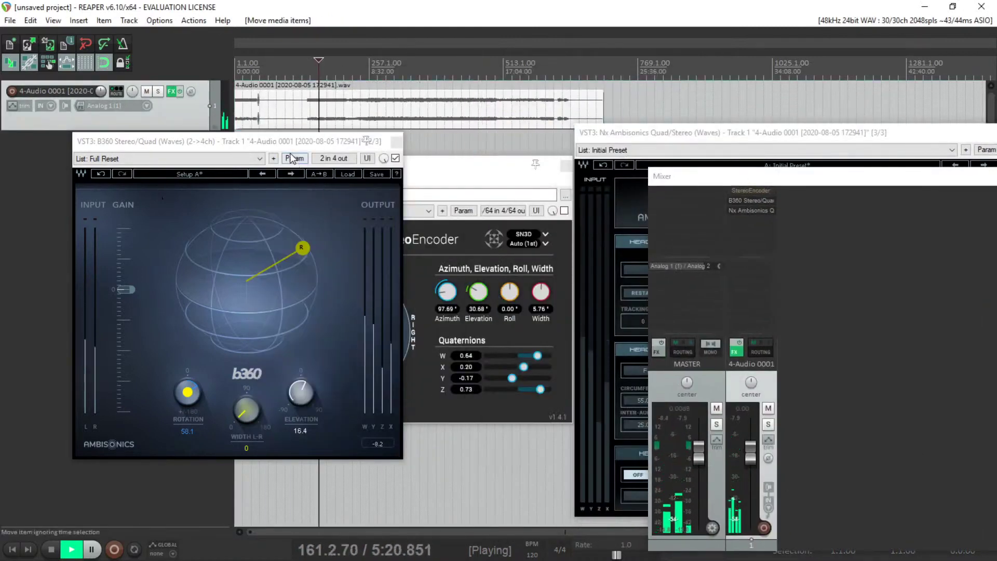
drag(353, 141, 753, 210)
drag(362, 167, 709, 196)
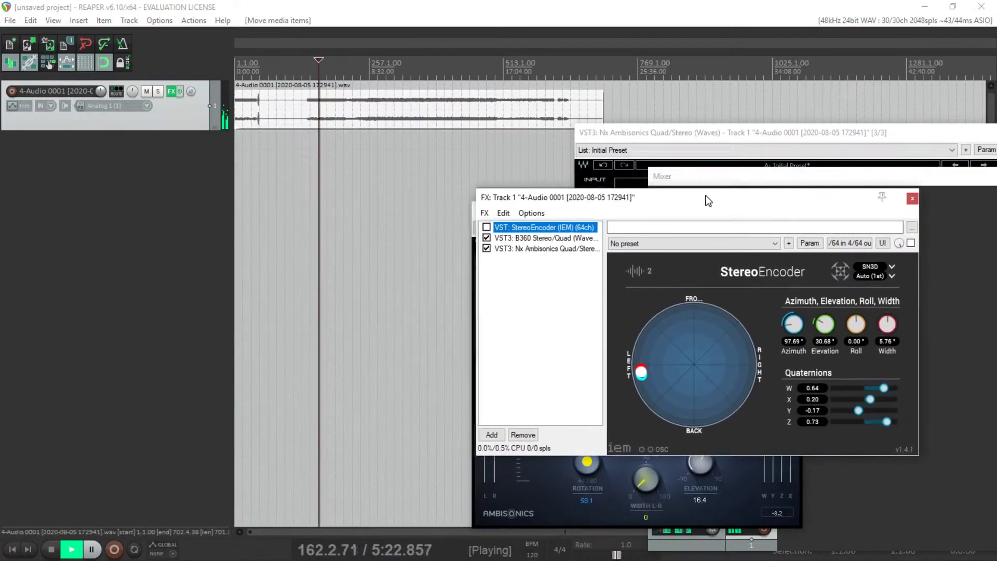
Import the 2-Audio 0001 and 3-Audio 0001 recordings from the Audio folder onto separate tracks.
click(80, 23)
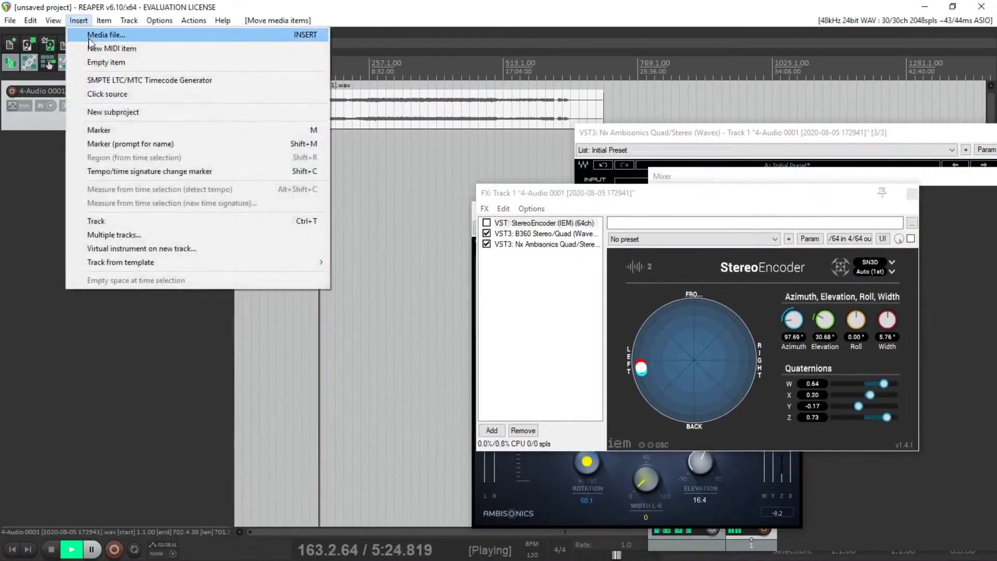
click(92, 34)
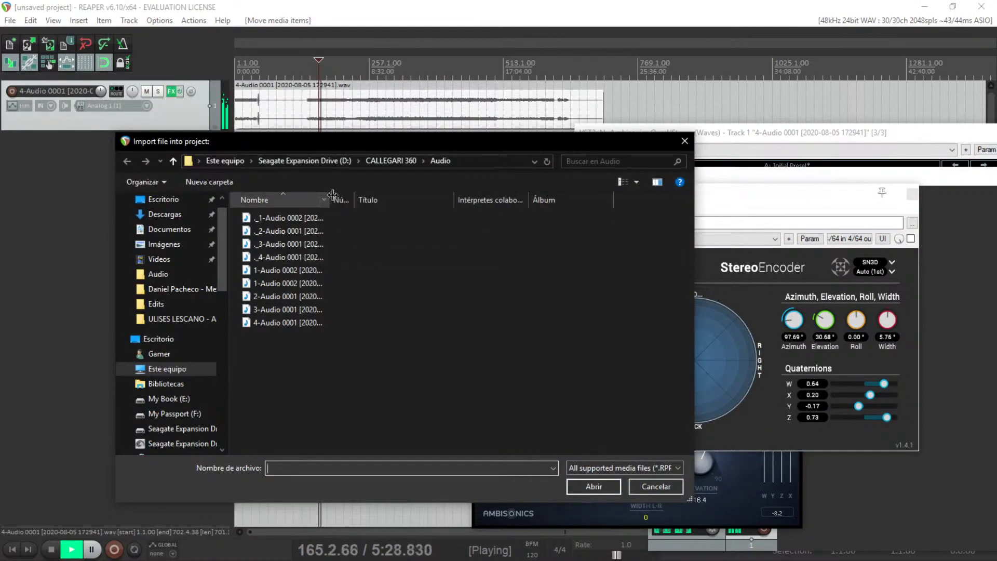
drag(331, 200, 496, 200)
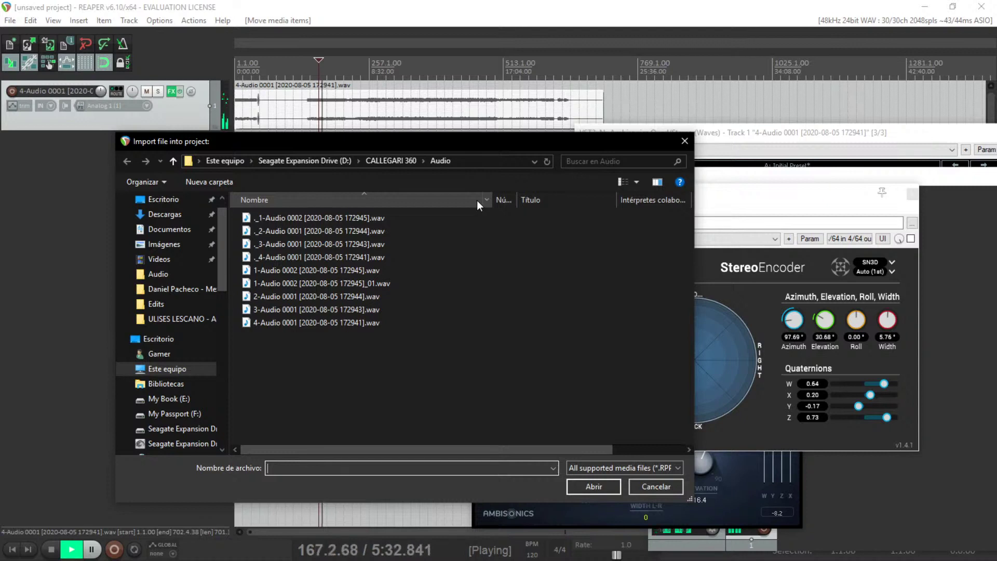
click(302, 310)
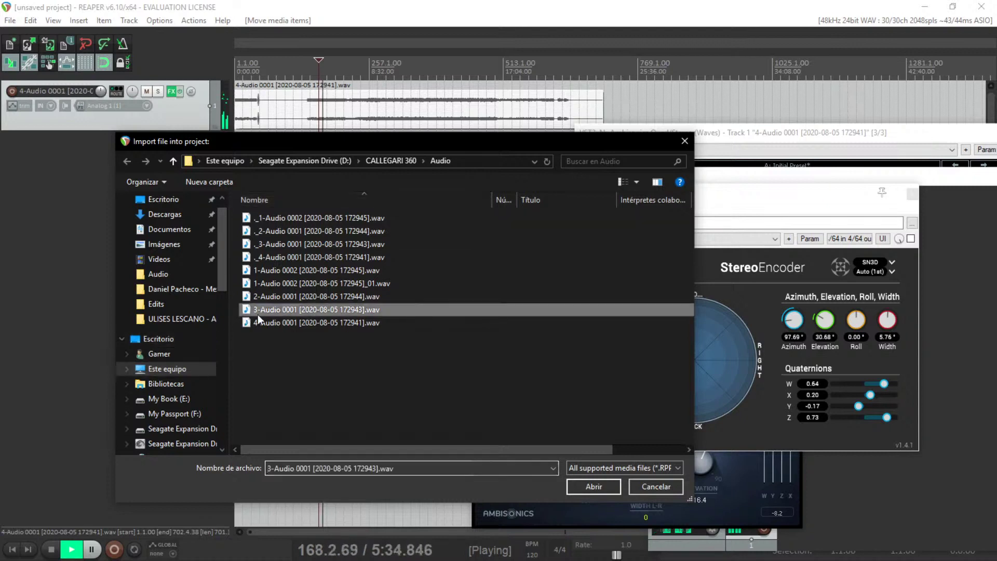
shift+click(303, 297)
shift+click(302, 284)
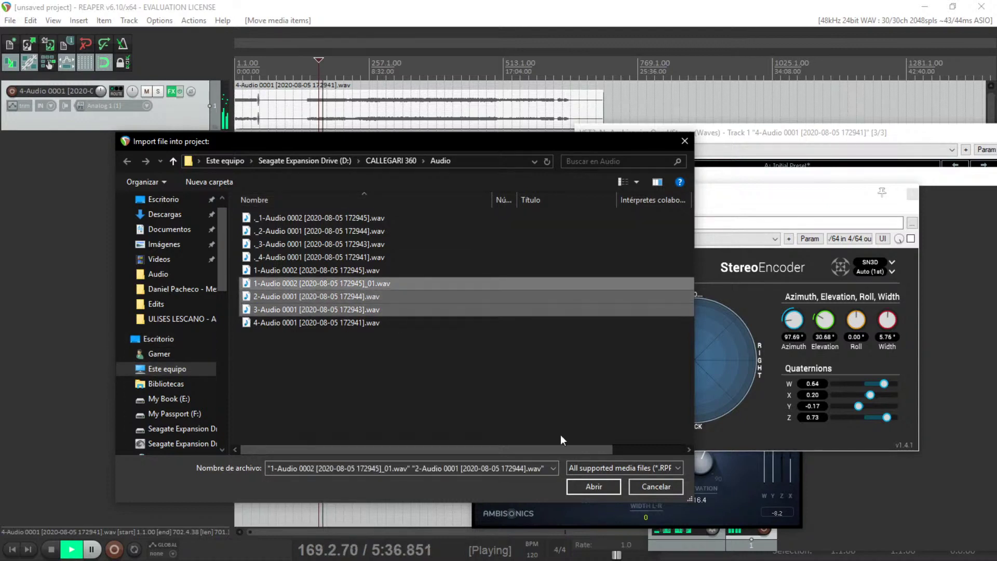
click(587, 488)
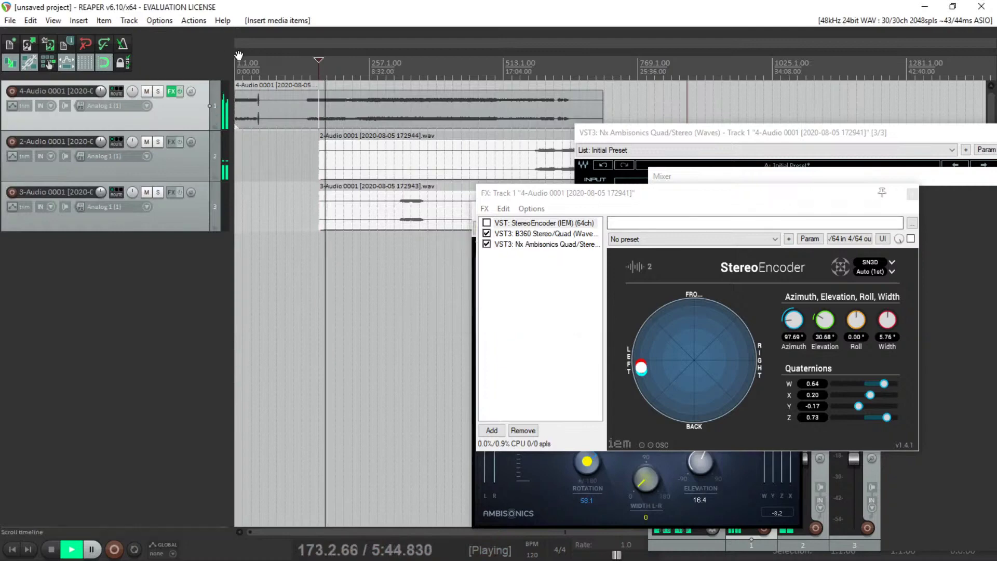
Move the effects chain window away from the tracks and close the Nx Ambisonics window.
drag(589, 196, 910, 294)
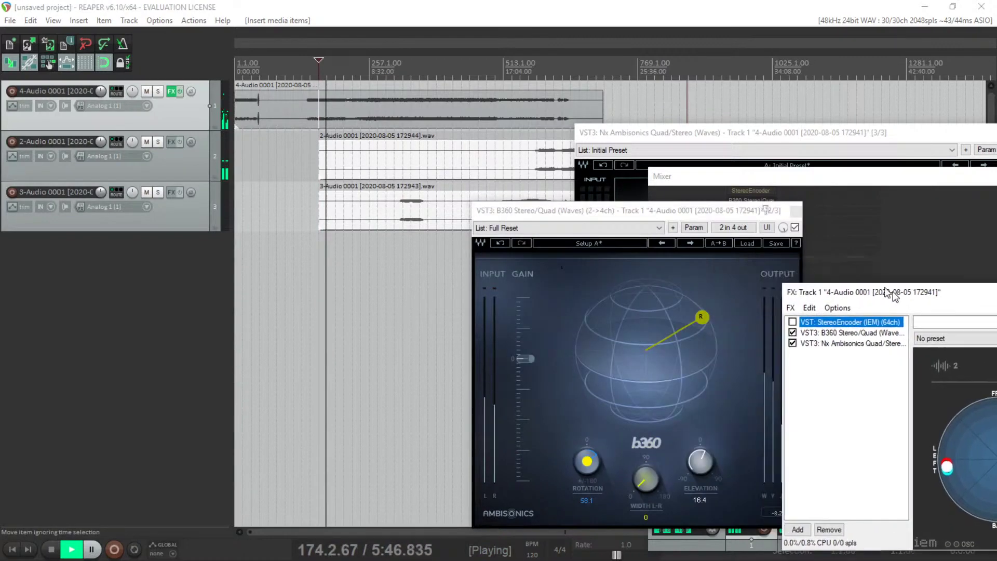
drag(772, 134, 774, 193)
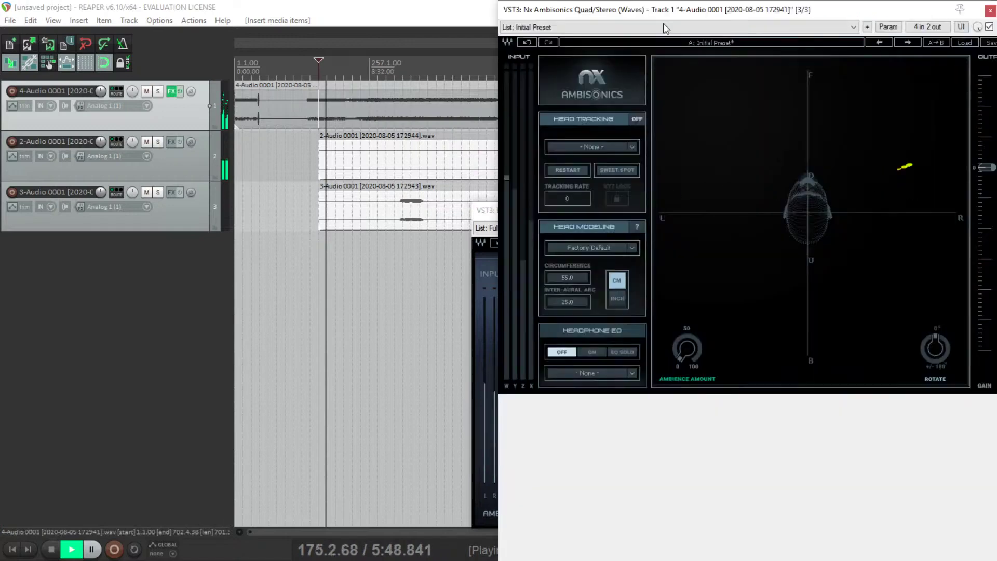
click(990, 10)
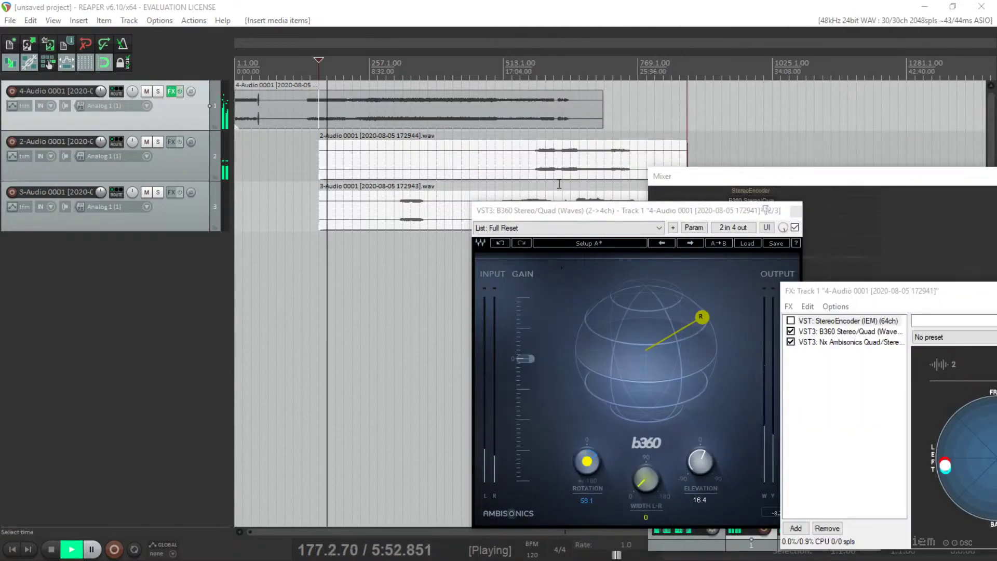
Close the floating B360 window and hide the mixer to uncover the track area.
drag(592, 211, 606, 222)
click(811, 223)
click(722, 177)
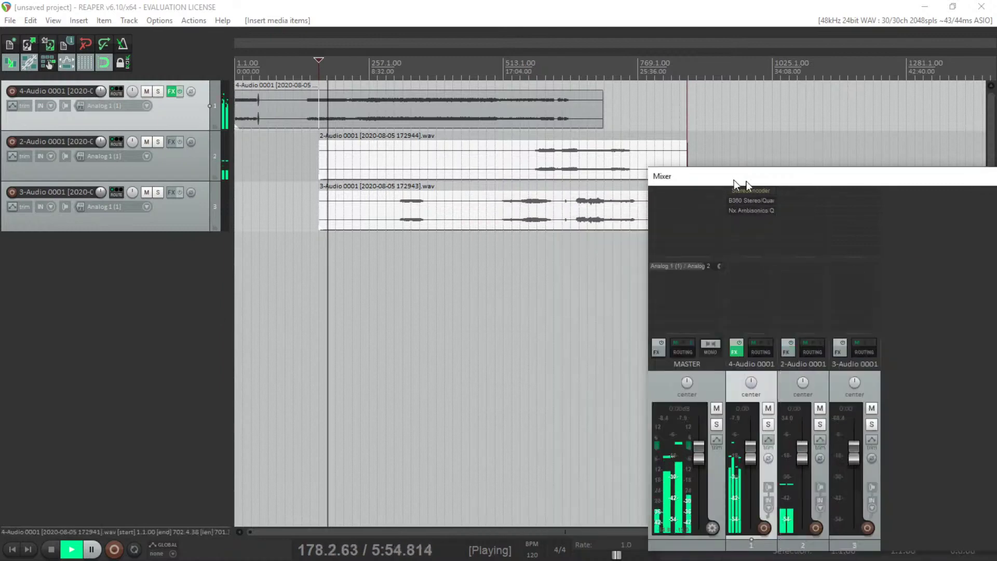
key(ctrl+m)
Move the 2-Audio 0001 and 3-Audio 0001 items to the project start and stop playback with the edit cursor at measure 353.
drag(435, 178, 300, 161)
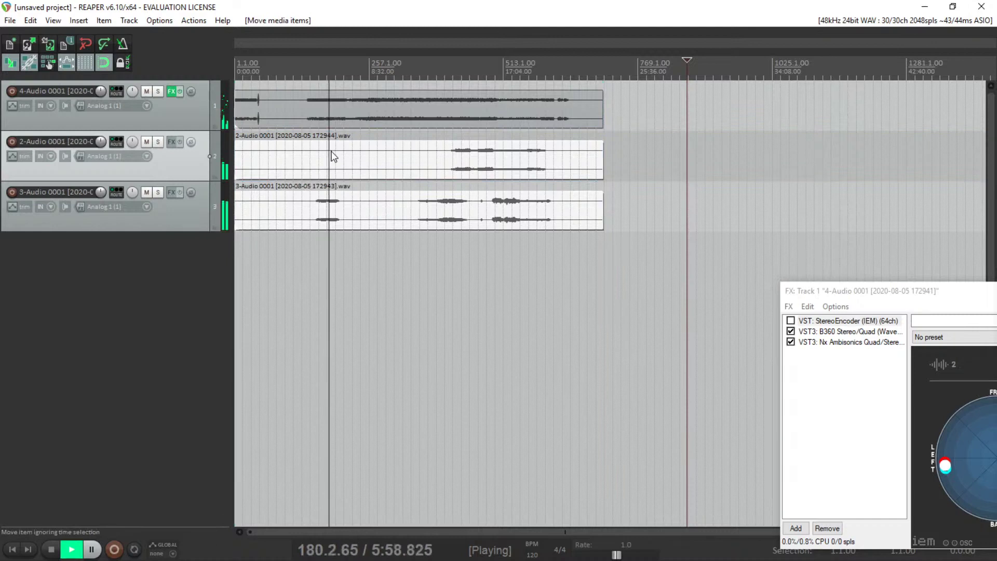
click(295, 164)
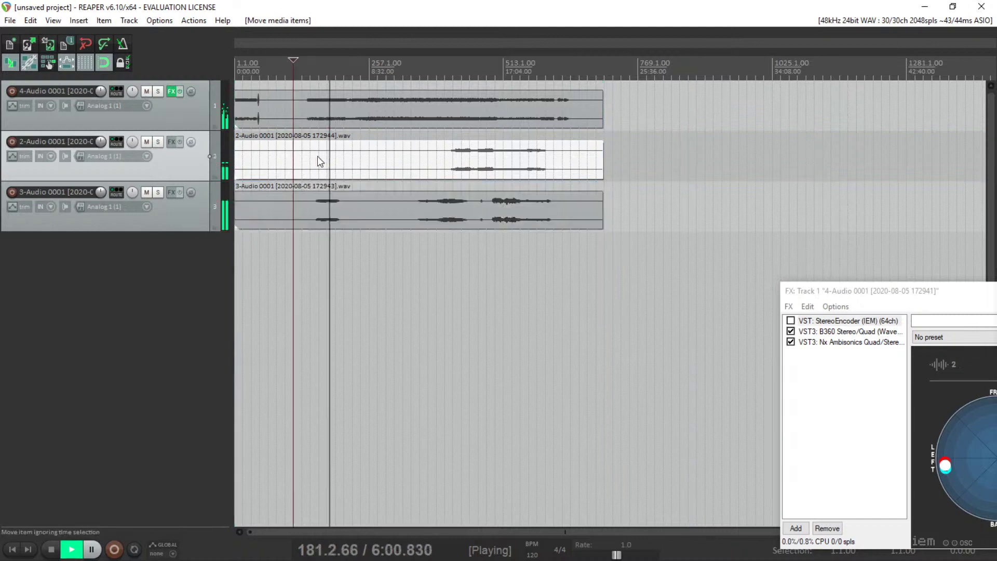
key(space)
click(420, 73)
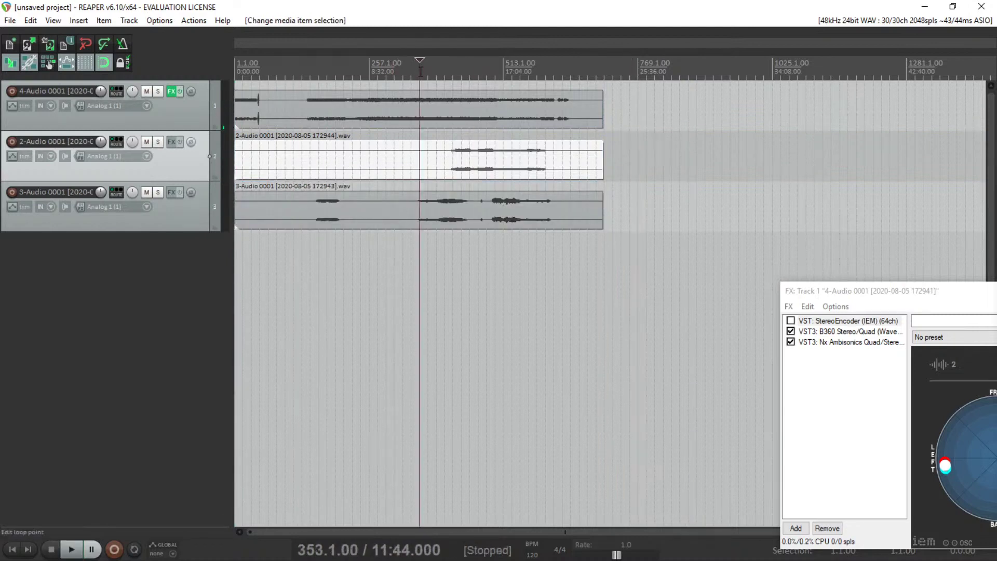
Insert a fourth track and browse for media in the recording project's Audio folder on the Seagate Expansion Drive (D:).
right_click(182, 213)
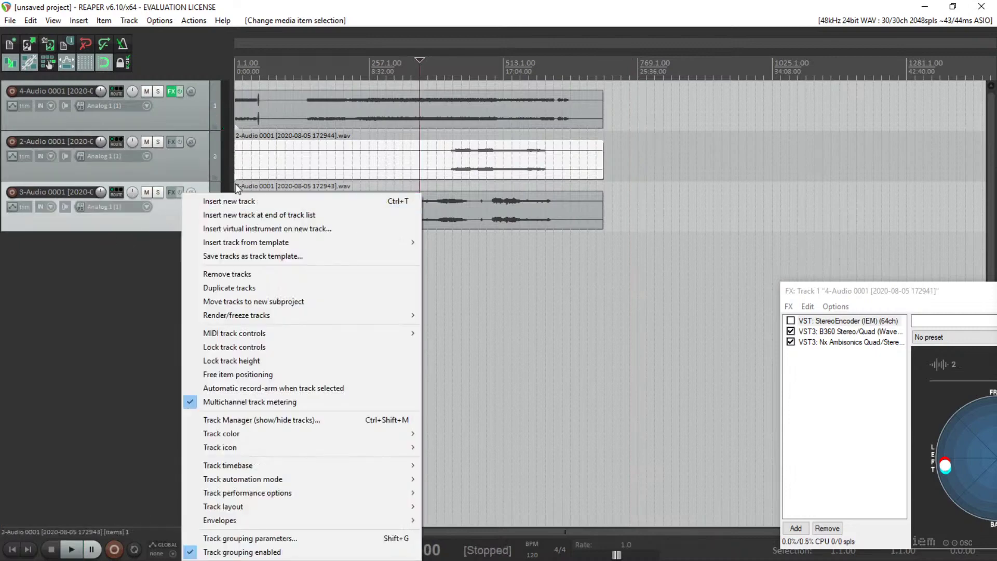
click(257, 200)
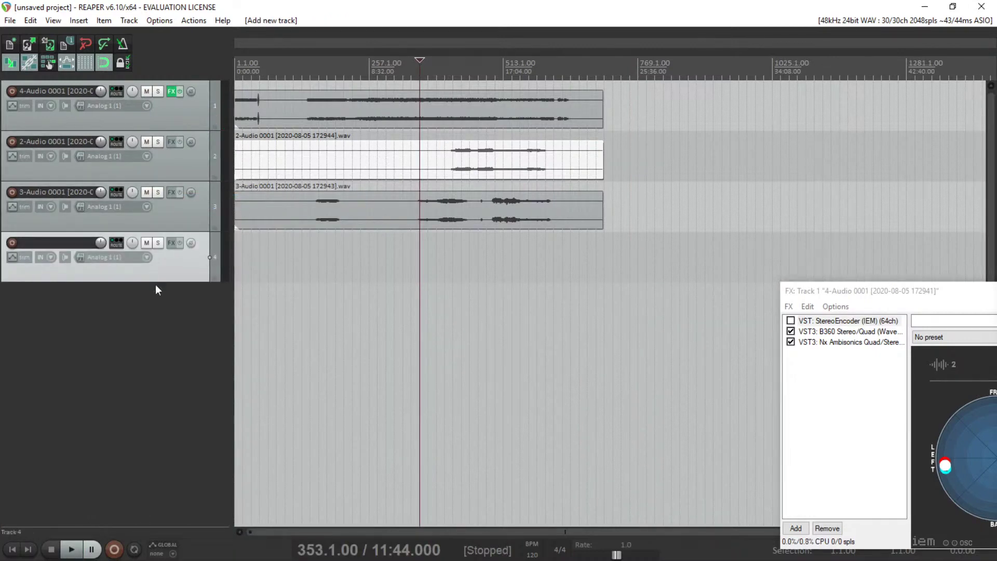
click(79, 20)
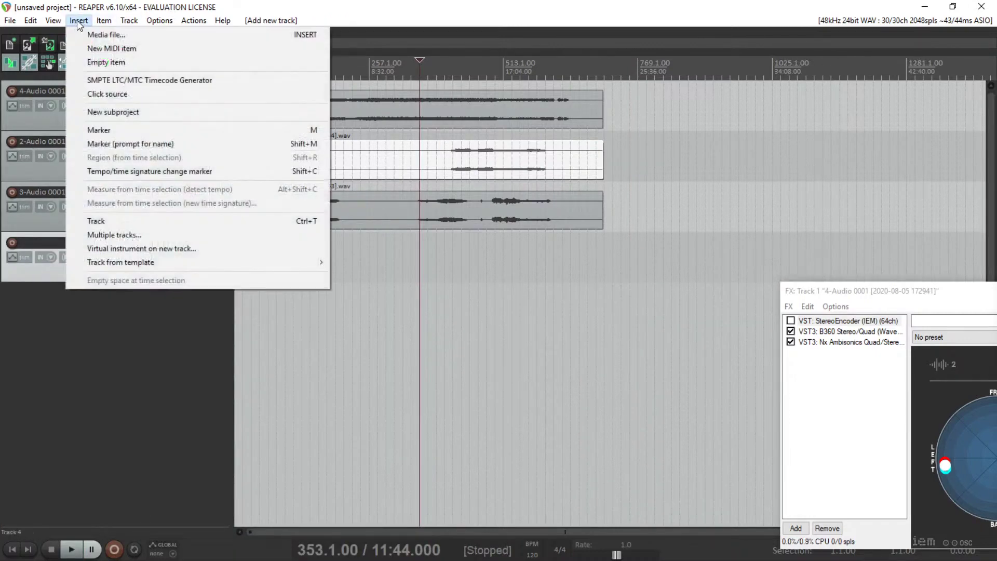
click(96, 35)
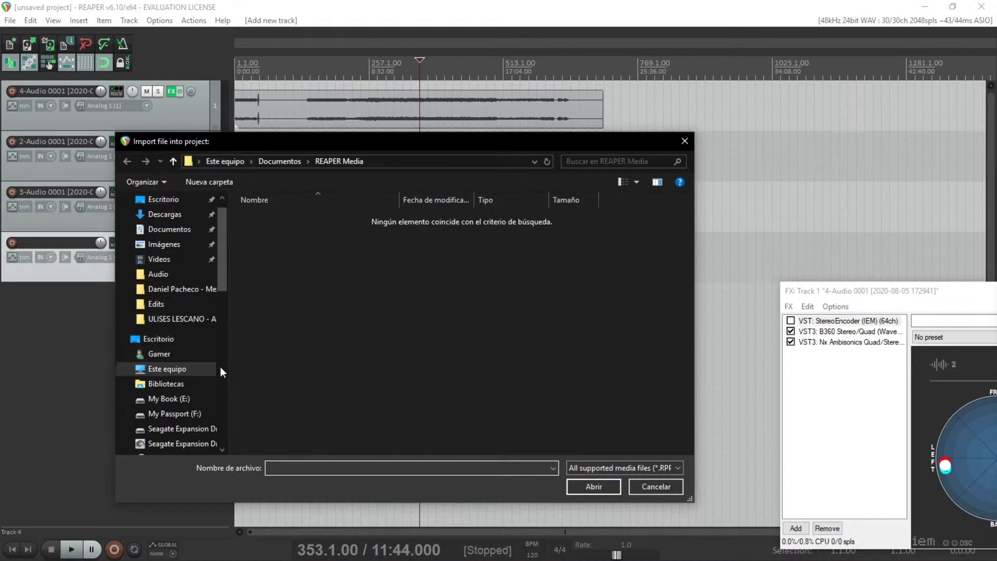
click(170, 418)
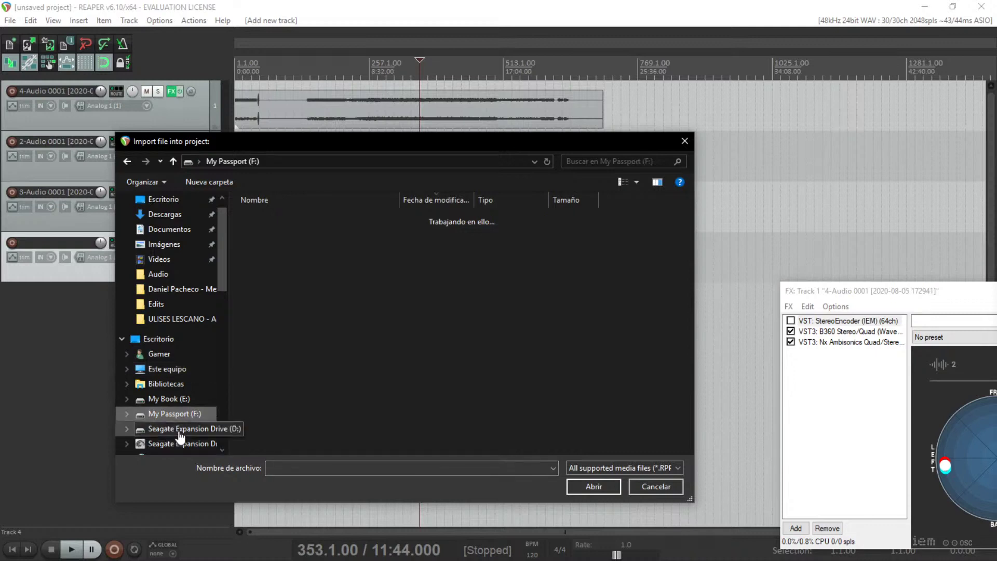
click(180, 431)
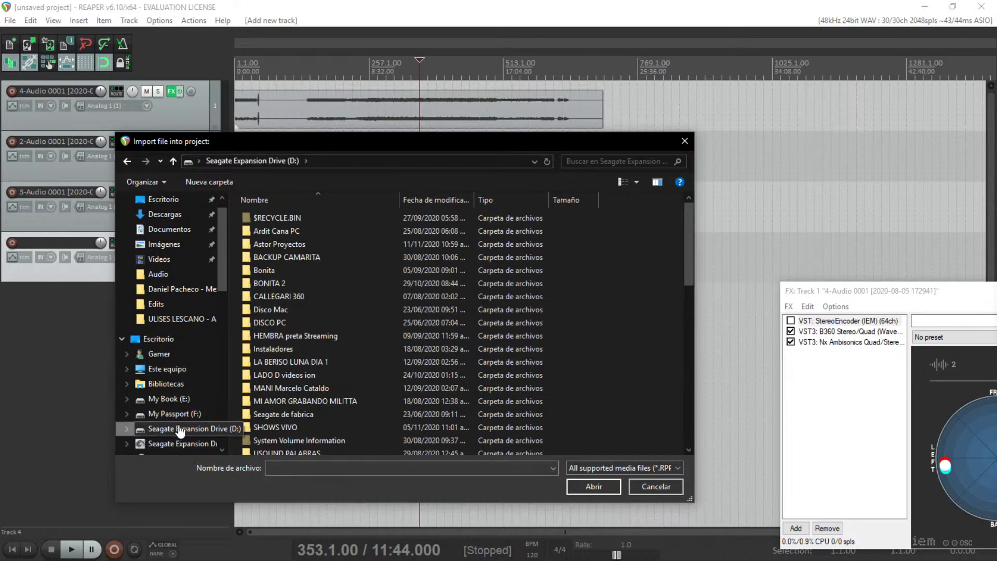
double_click(285, 295)
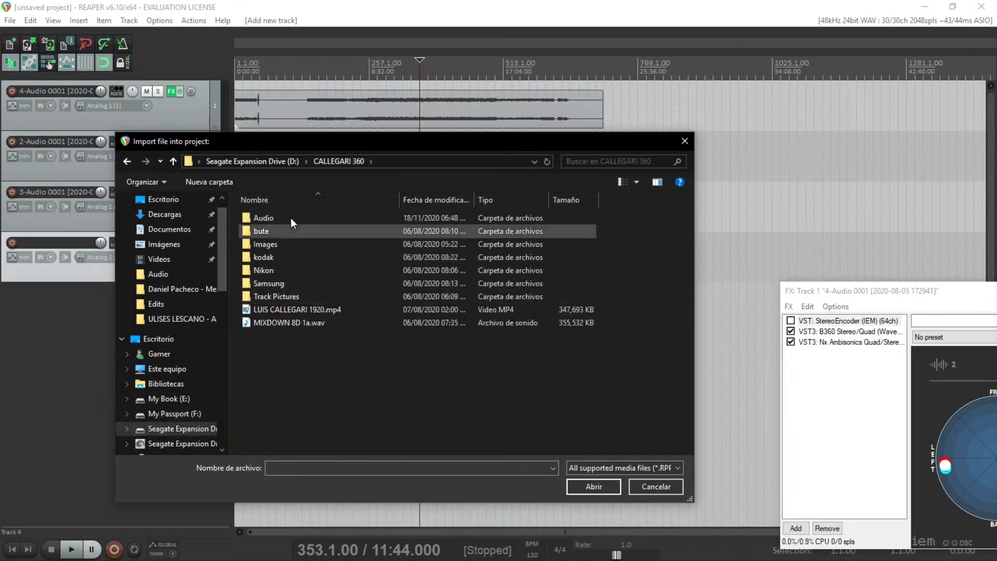
double_click(286, 230)
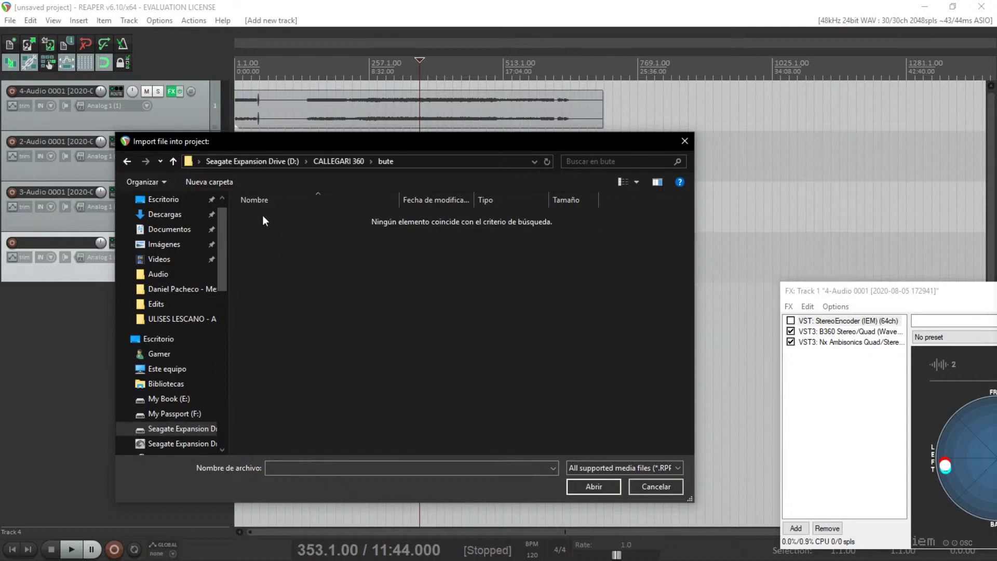
click(173, 161)
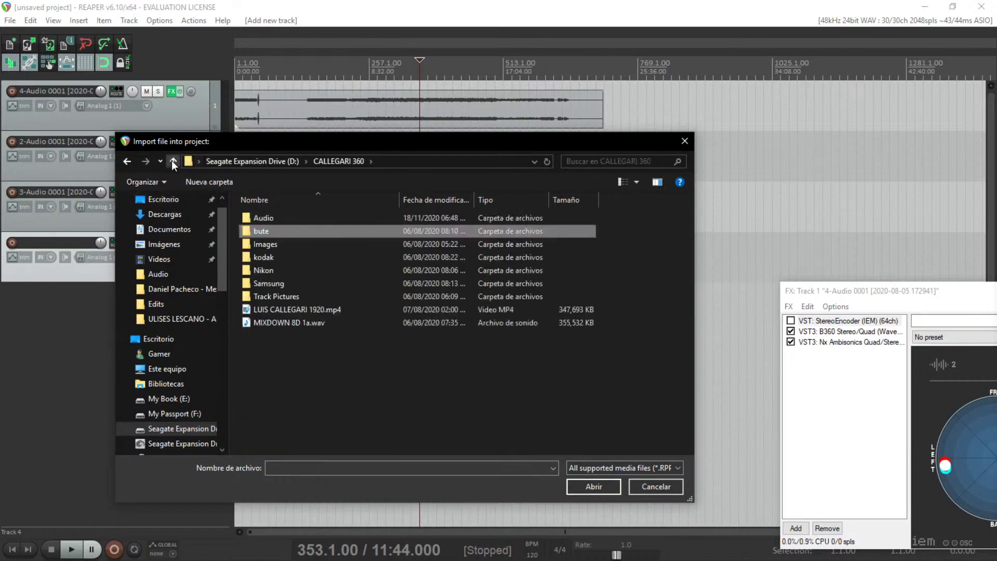
double_click(276, 221)
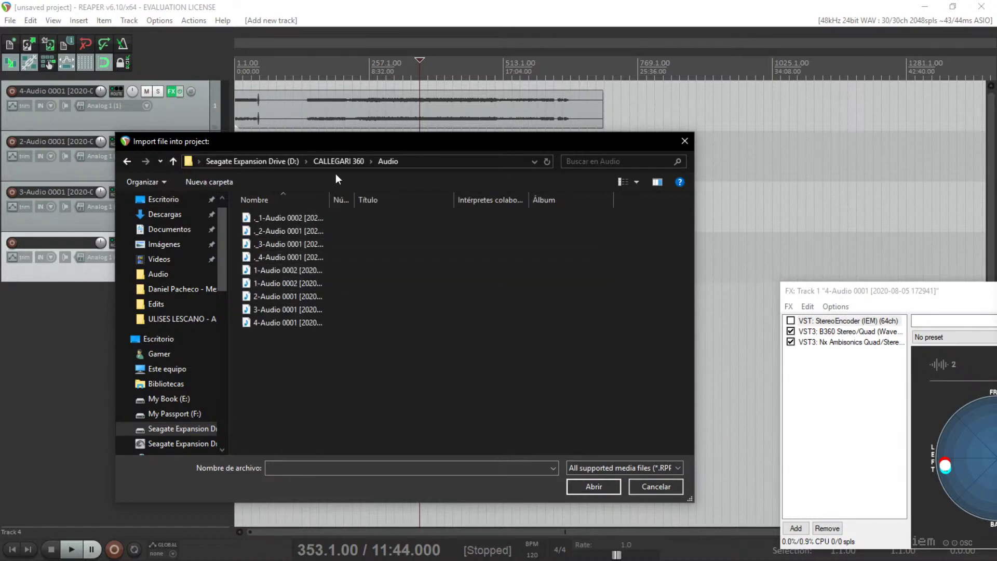
drag(333, 190, 428, 193)
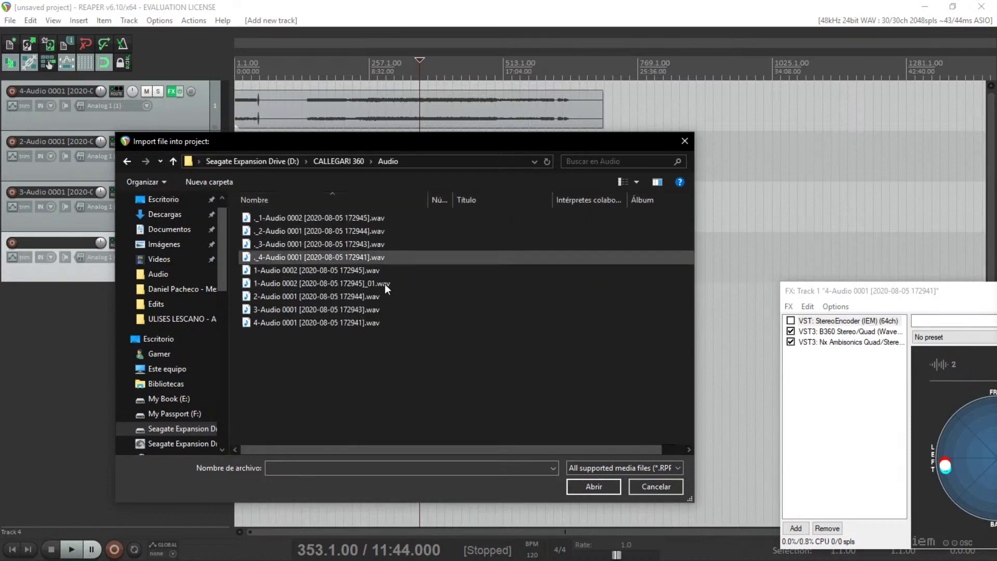
click(330, 288)
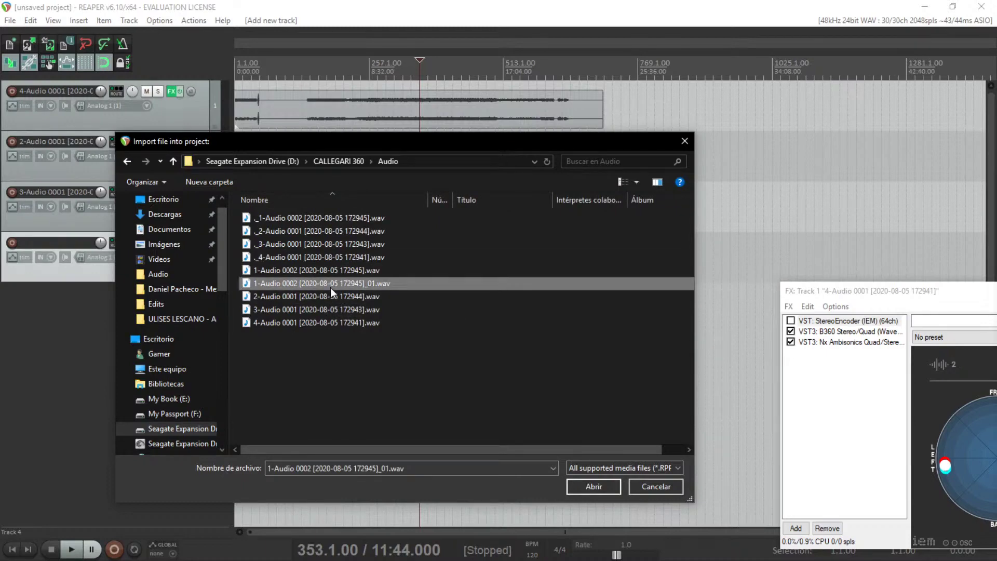
click(329, 270)
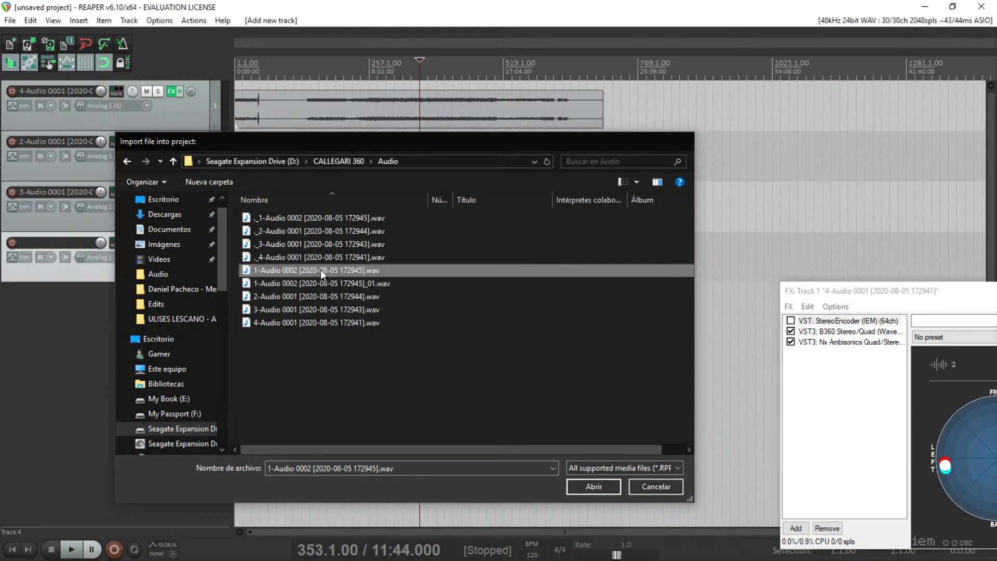
double_click(320, 269)
drag(418, 266, 403, 266)
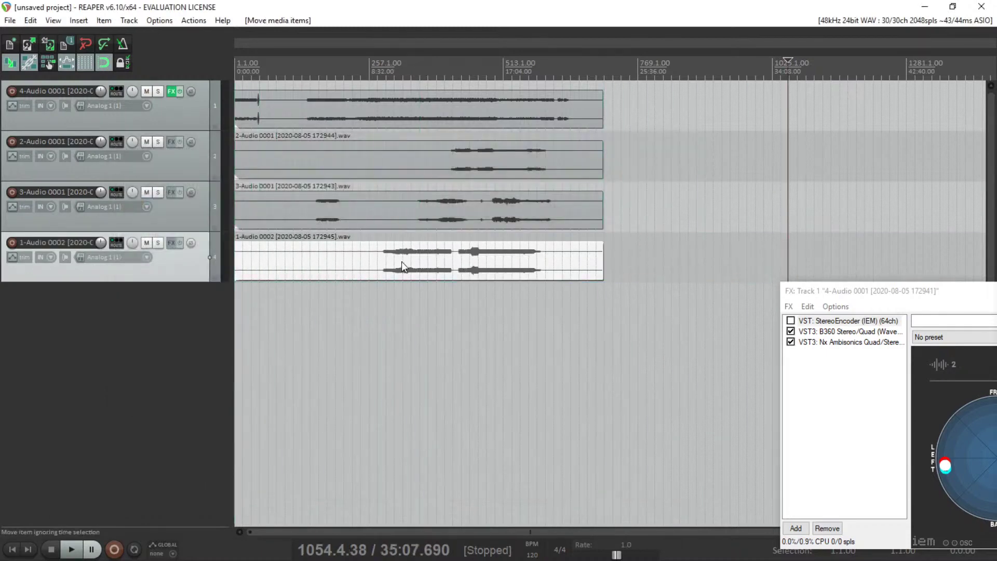
Play the four tracks briefly from measure 353 and close the 4-Audio 0001 effects chain window.
click(417, 77)
key(space)
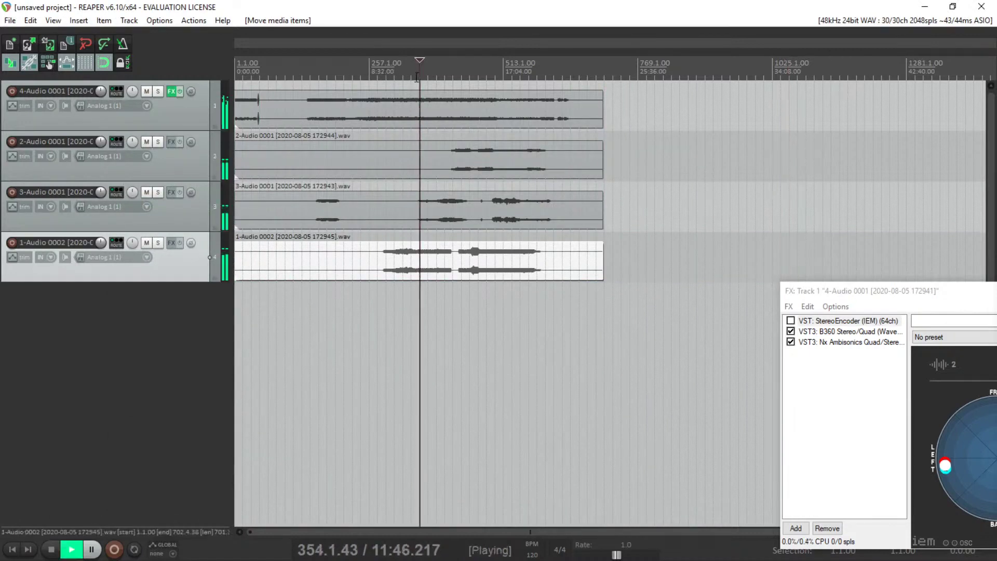
drag(846, 295, 415, 242)
click(785, 239)
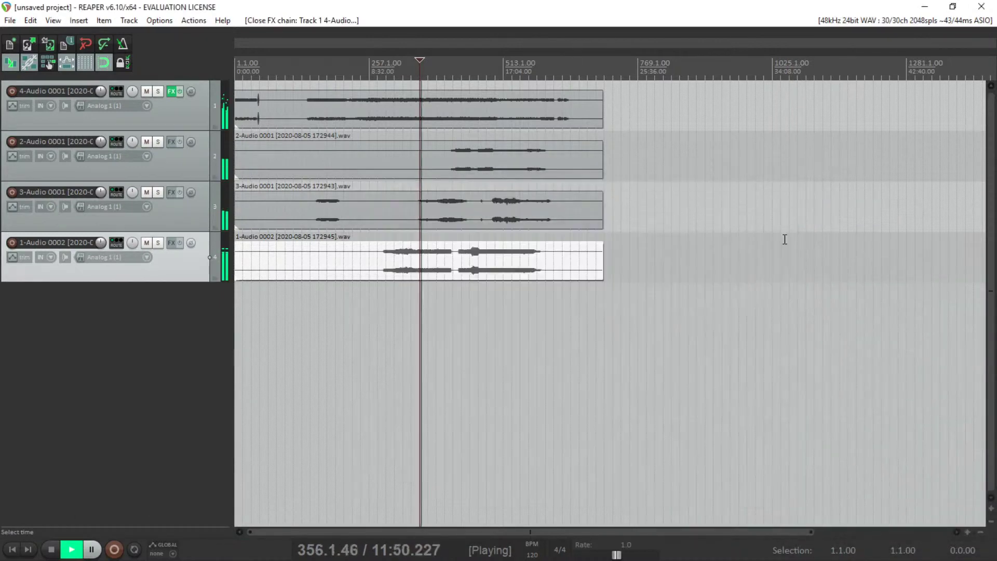
key(space)
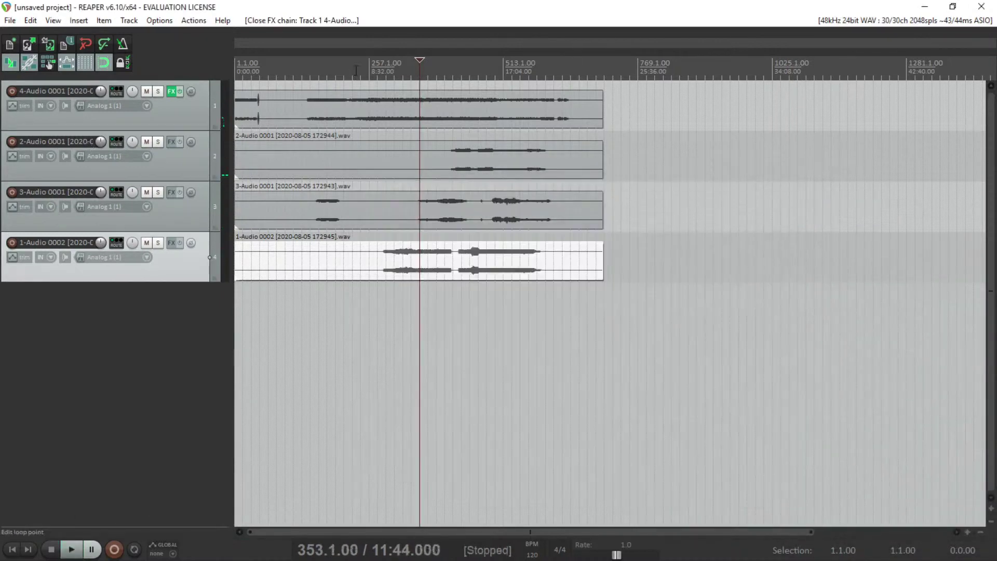
Place the edit cursor at measure 321 and remove StereoEncoder from the 4-Audio 0001 effects chain.
click(402, 78)
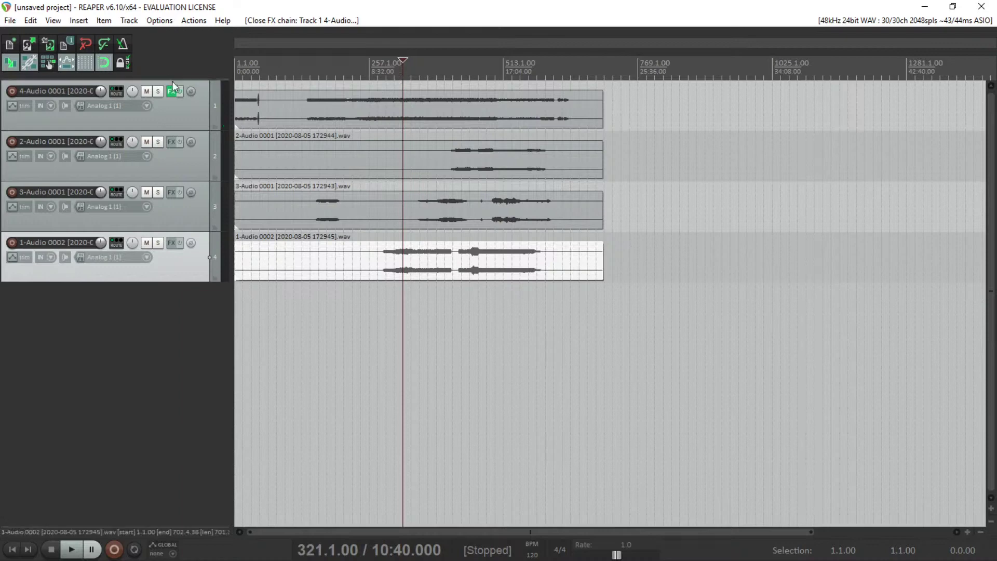
click(170, 94)
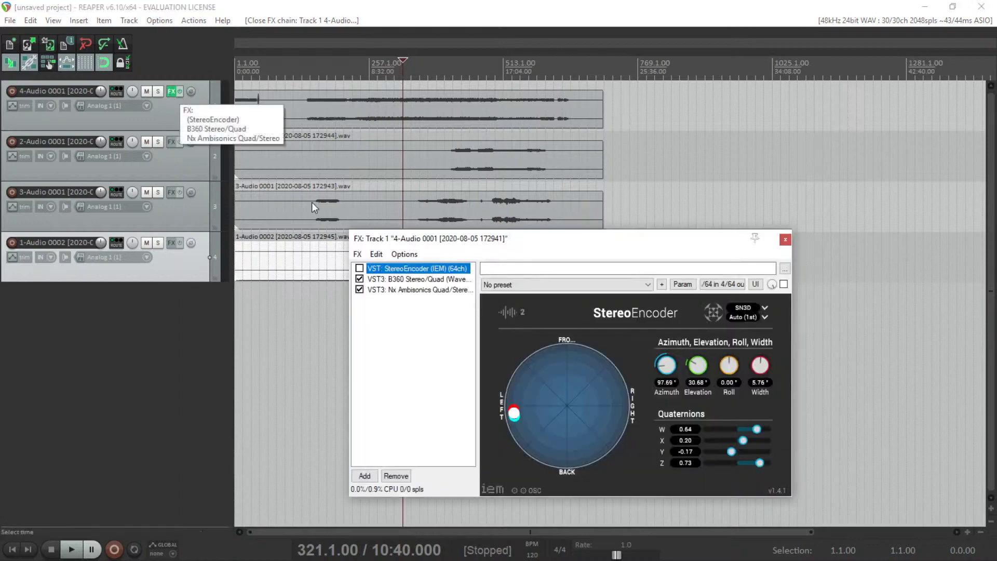
click(437, 280)
click(429, 269)
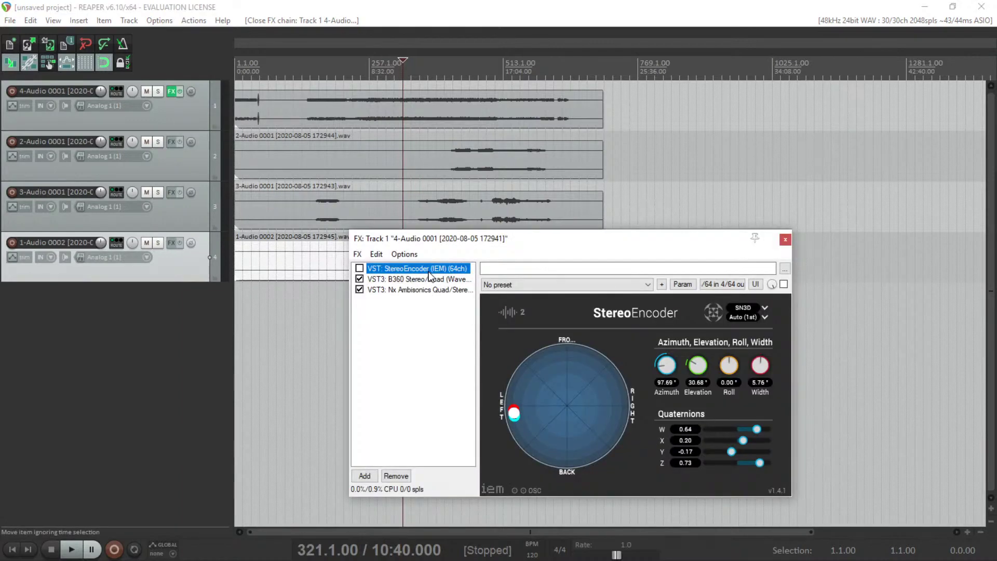
key(Delete)
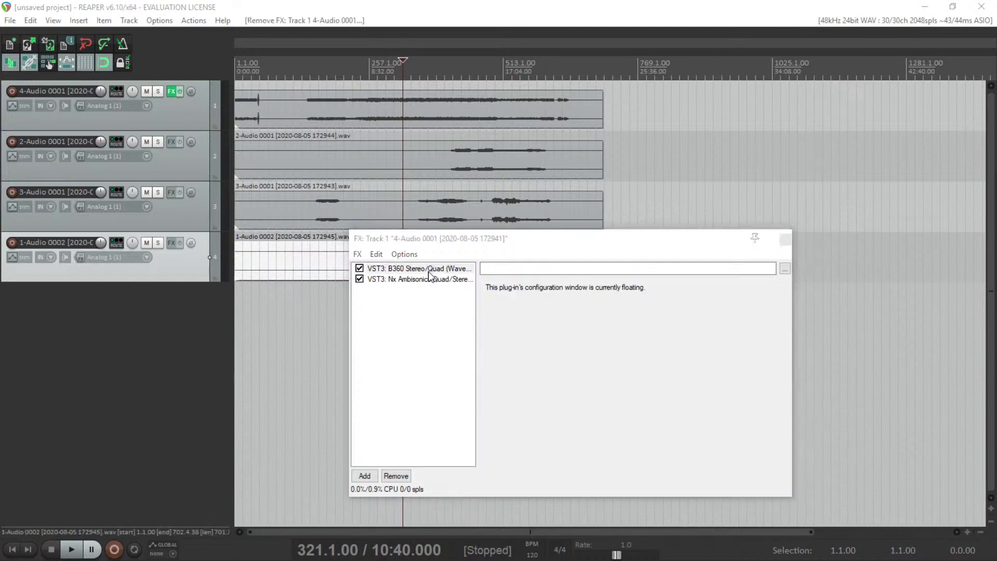
Copy B360 Stereo/Quad and Nx Ambisonics from the 4-Audio 0001 effects chain to the 2-Audio 0001 track and move its chain window aside.
click(404, 281)
click(403, 270)
click(406, 280)
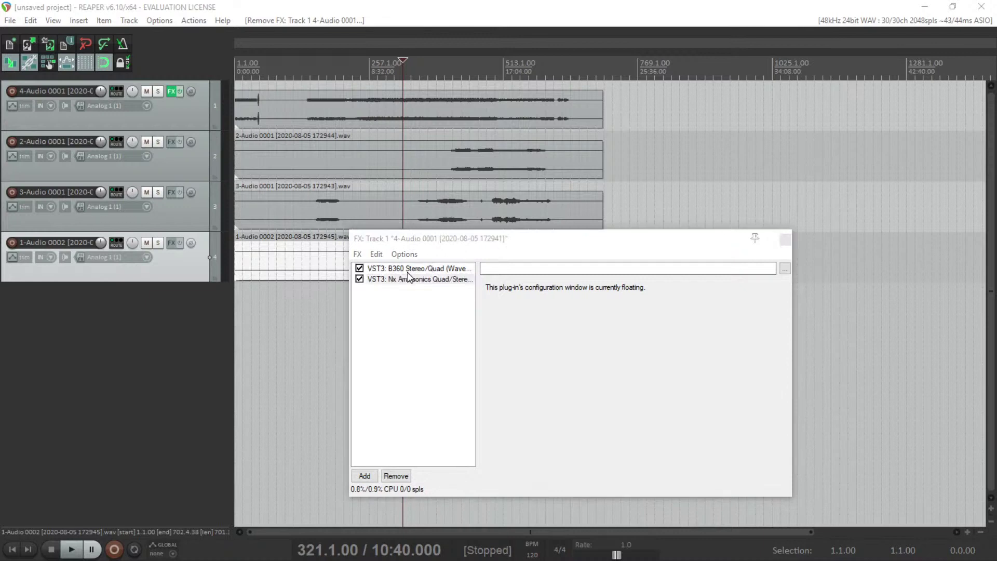
click(416, 281)
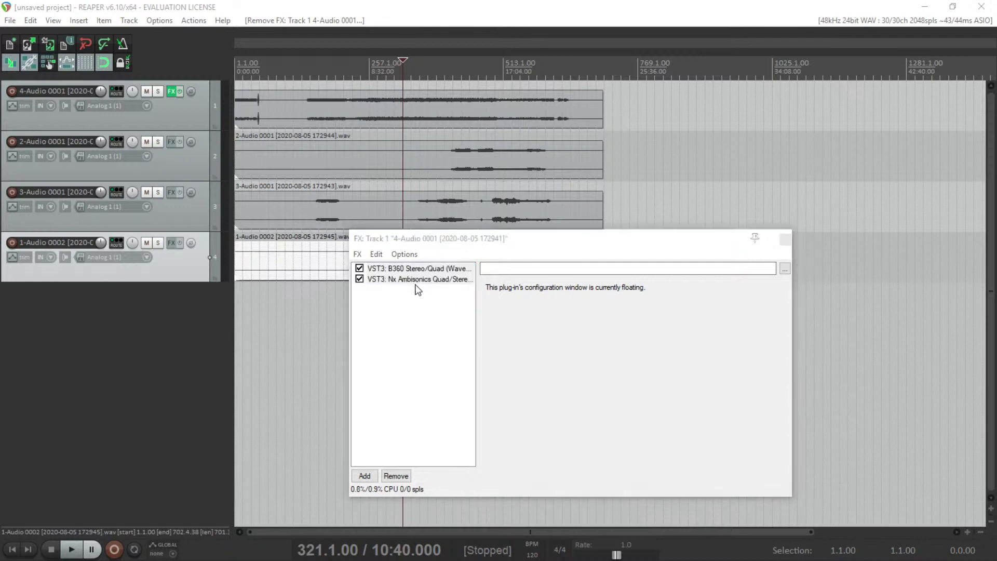
drag(428, 238, 438, 203)
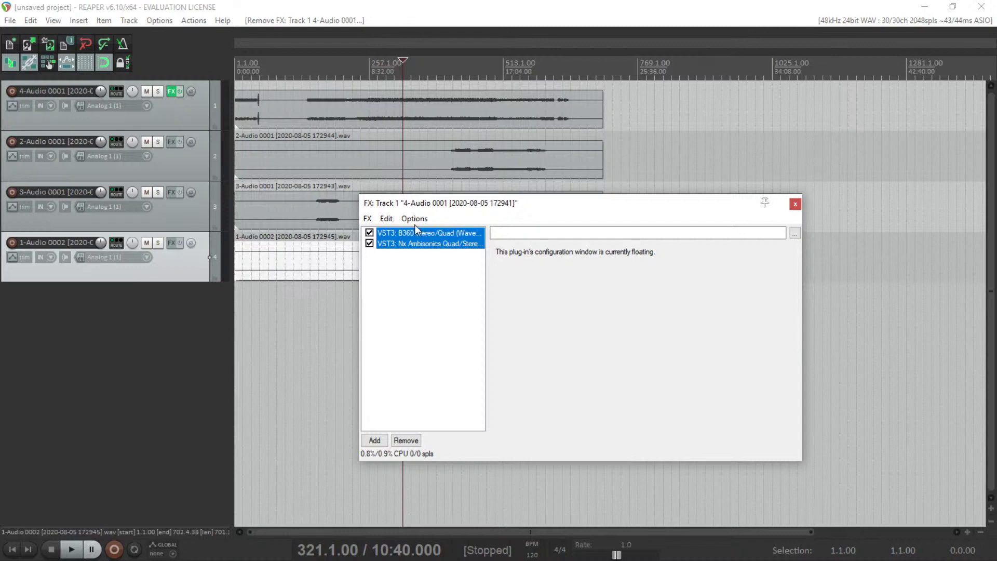
click(170, 141)
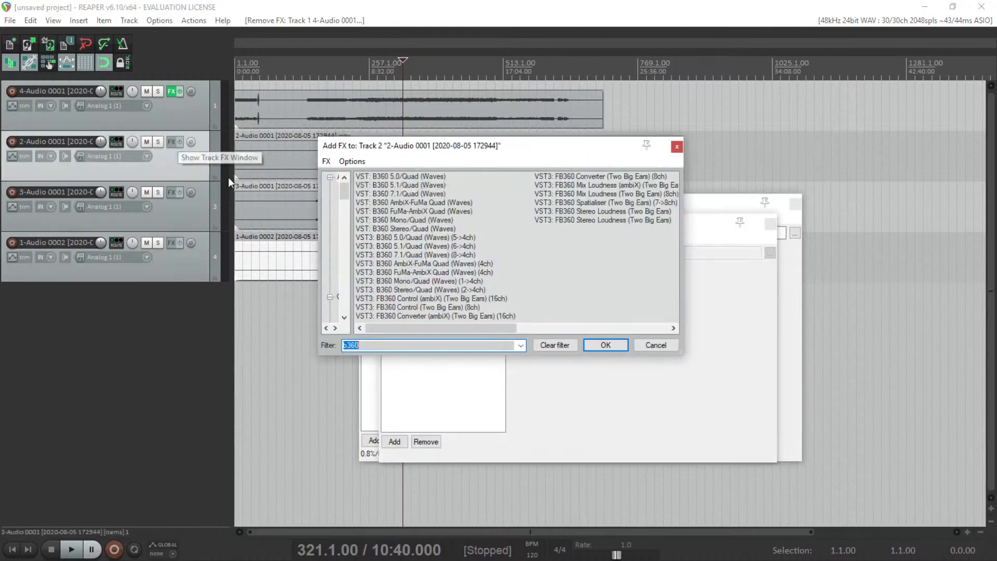
click(676, 151)
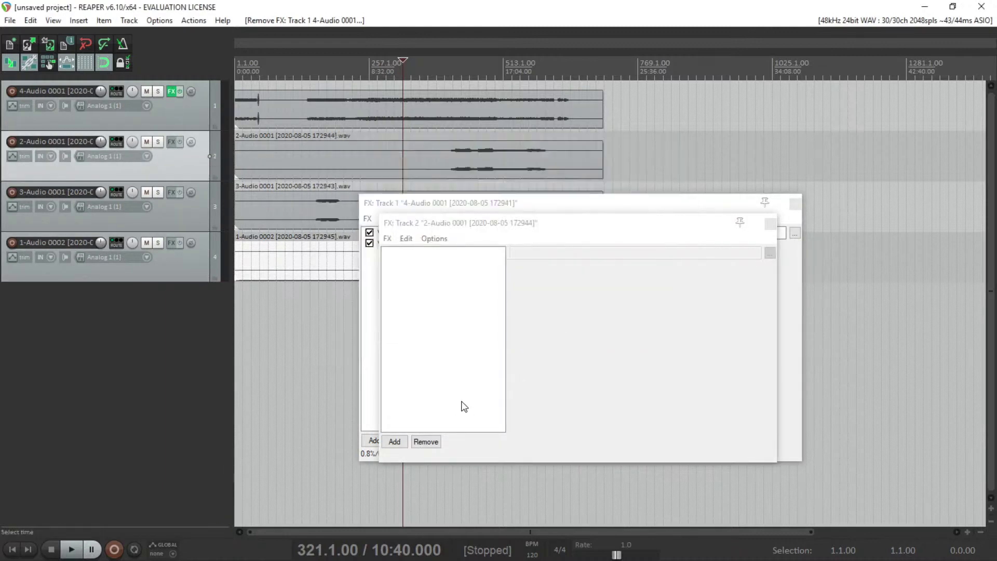
key(ctrl+v)
drag(583, 219, 809, 120)
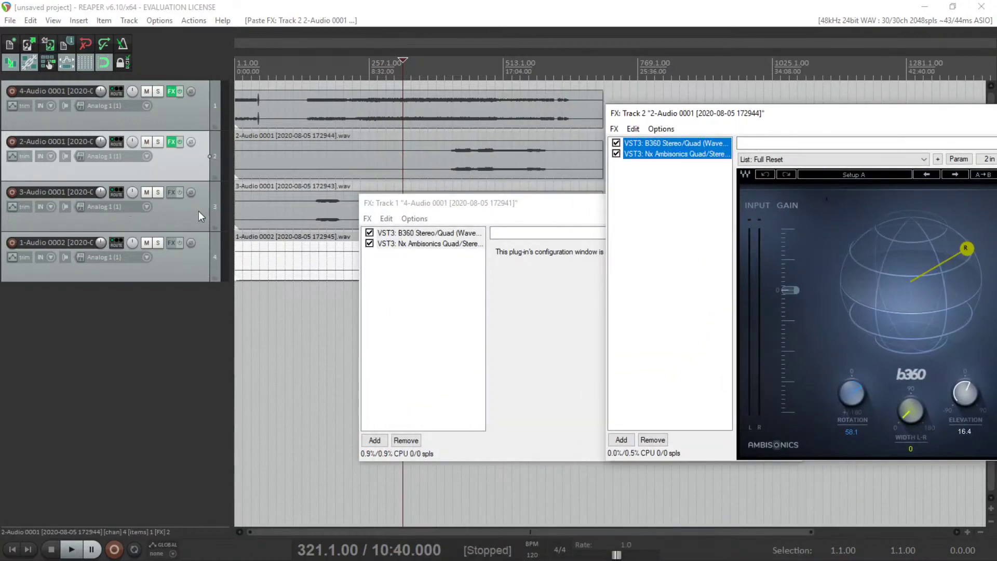
Open the empty effects chain of the 3-Audio 0001 track without choosing a plug-in from the browser.
click(180, 204)
click(168, 195)
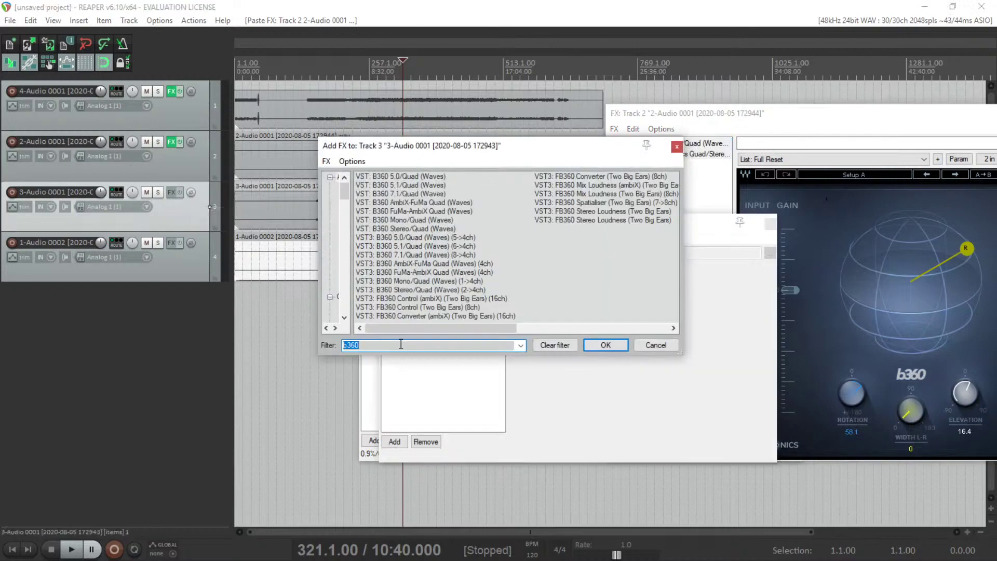
click(630, 345)
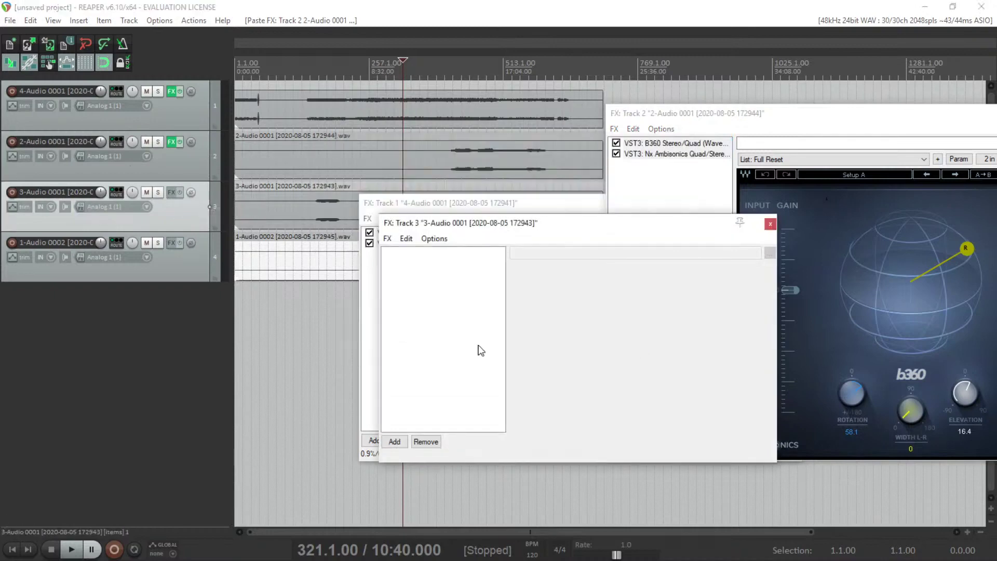
Paste the copied B360 and Nx Ambisonics plug-ins into the effect chains of tracks 3 and 4.
key(ctrl+v)
click(834, 209)
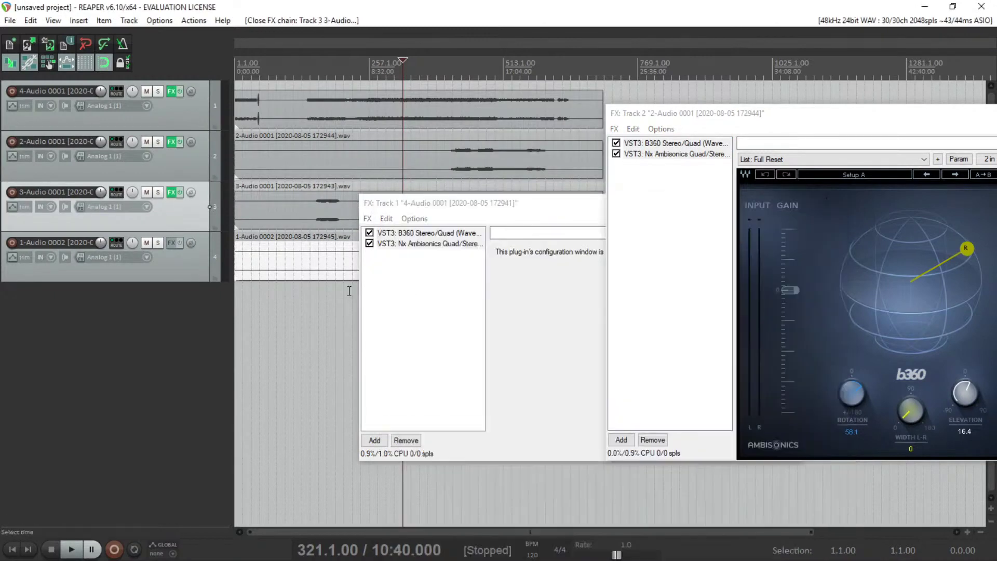
click(322, 229)
drag(425, 205, 514, 287)
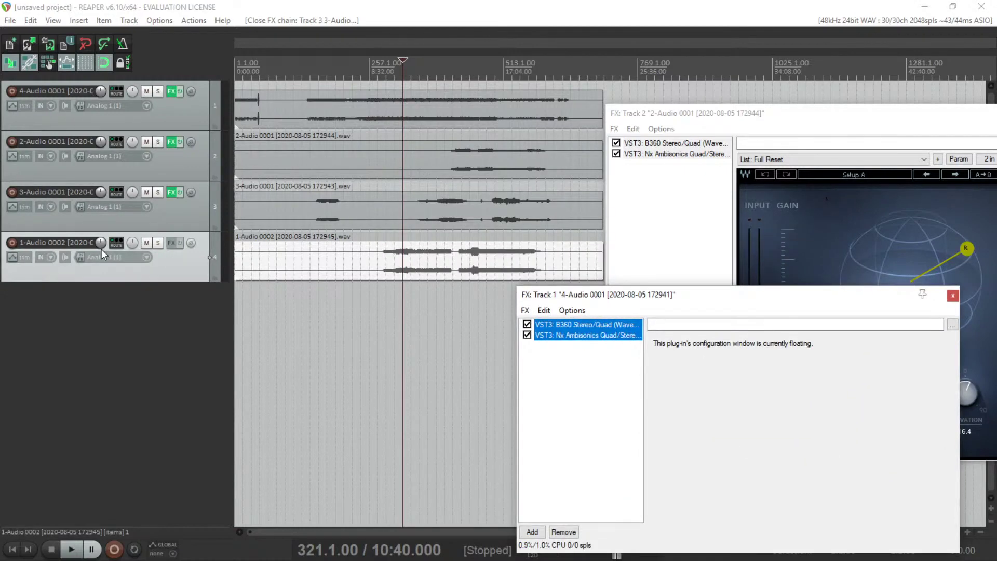
click(171, 243)
click(668, 349)
click(629, 366)
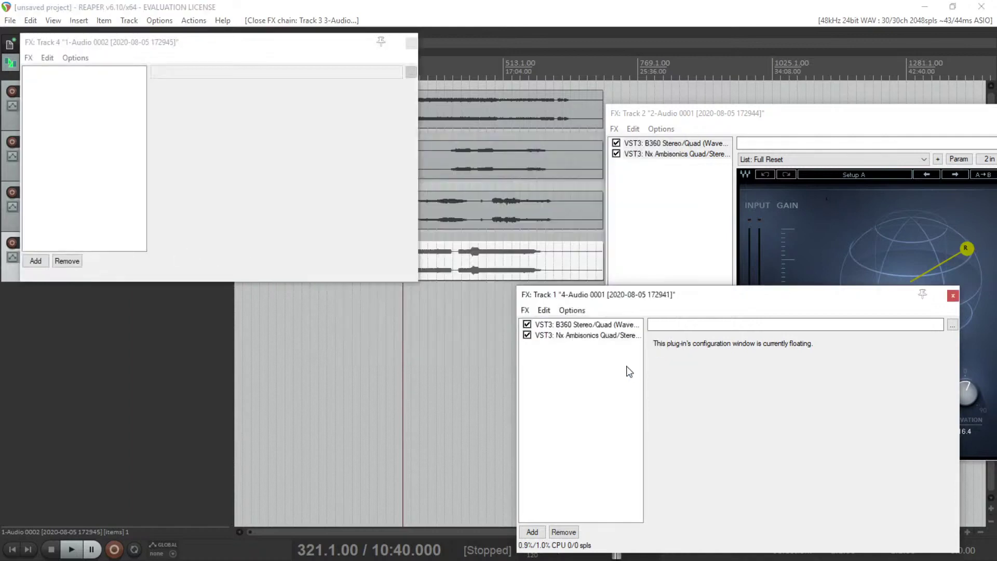
key(ctrl+v)
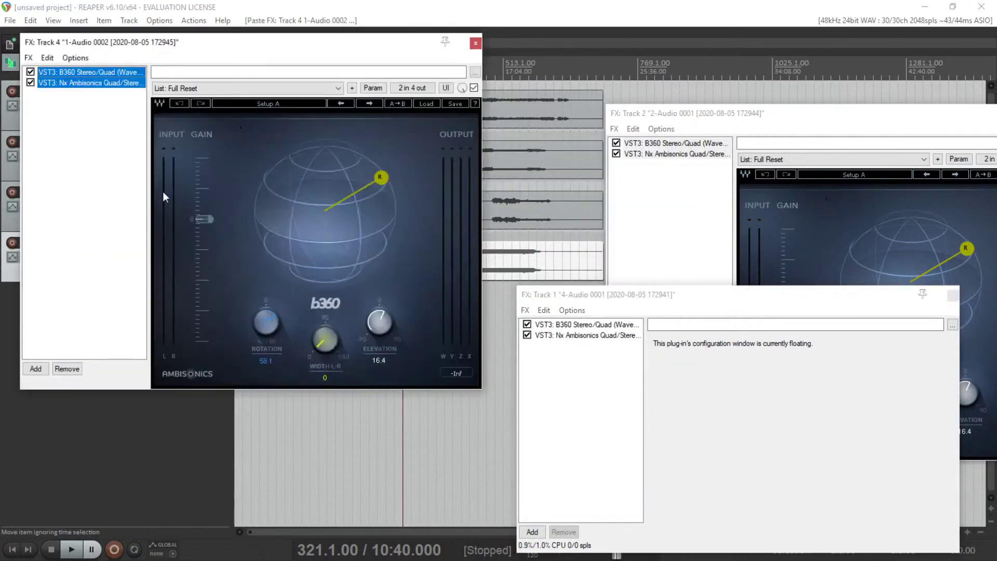
Solo track 4 during playback and adjust its B360 to about width 48, rotation -0.3 and elevation -15.6.
drag(233, 41, 250, 115)
click(156, 243)
key(space)
drag(352, 406, 353, 387)
drag(284, 383, 284, 413)
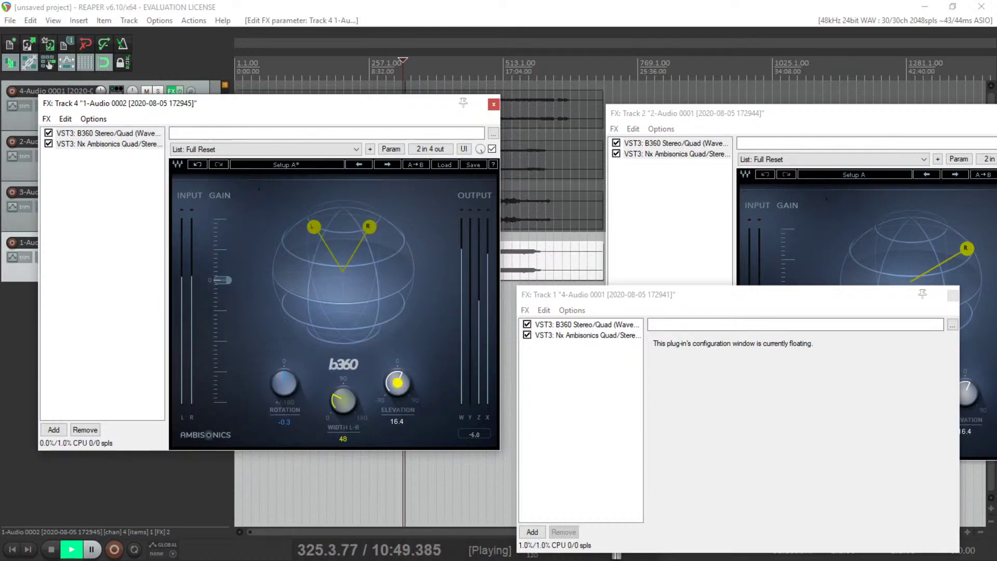
drag(398, 383, 398, 401)
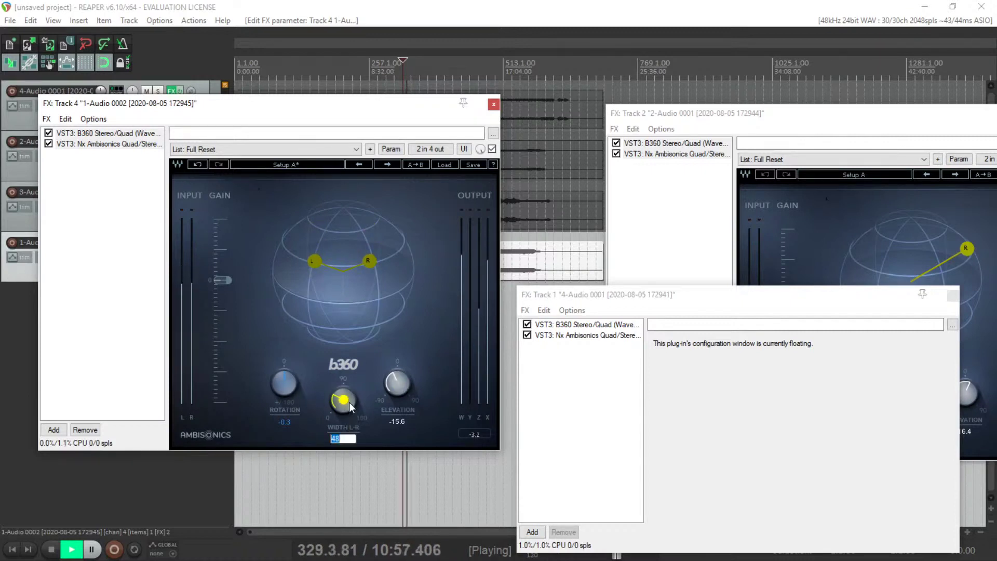
Set track 4's B360 width to exactly 50 and rotation to 0, and unsolo the track.
text(50)
key(Return)
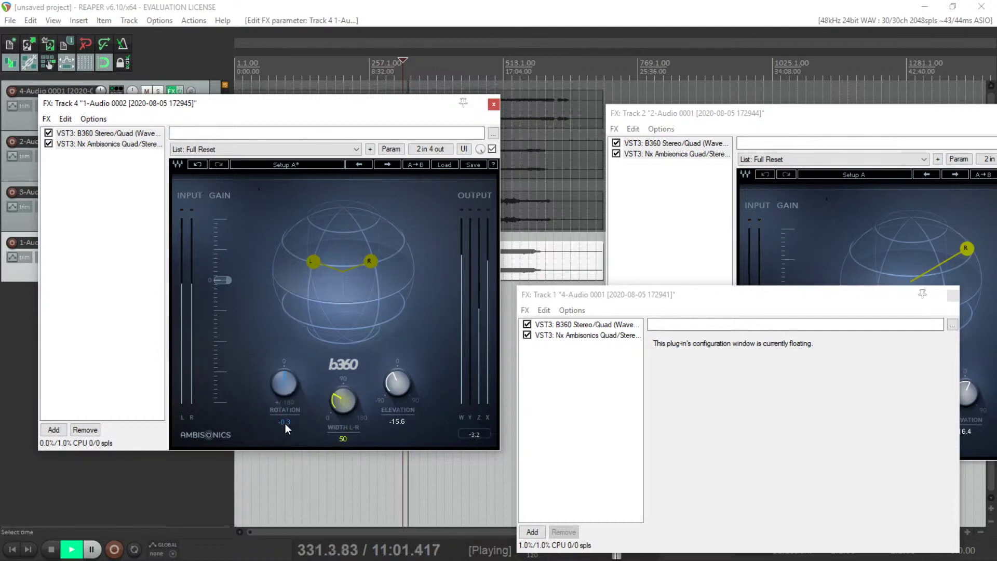
click(295, 381)
text(0)
key(Return)
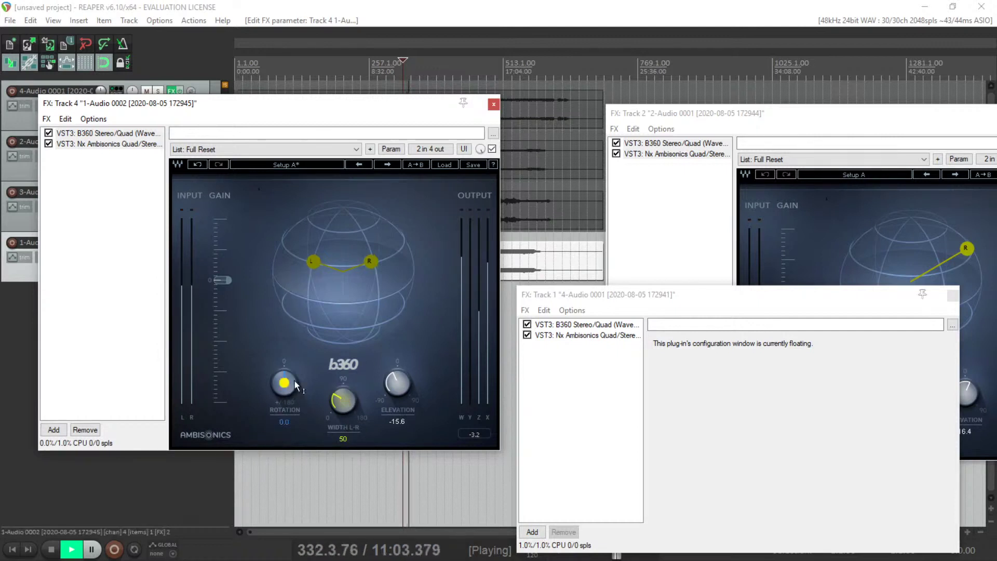
click(493, 104)
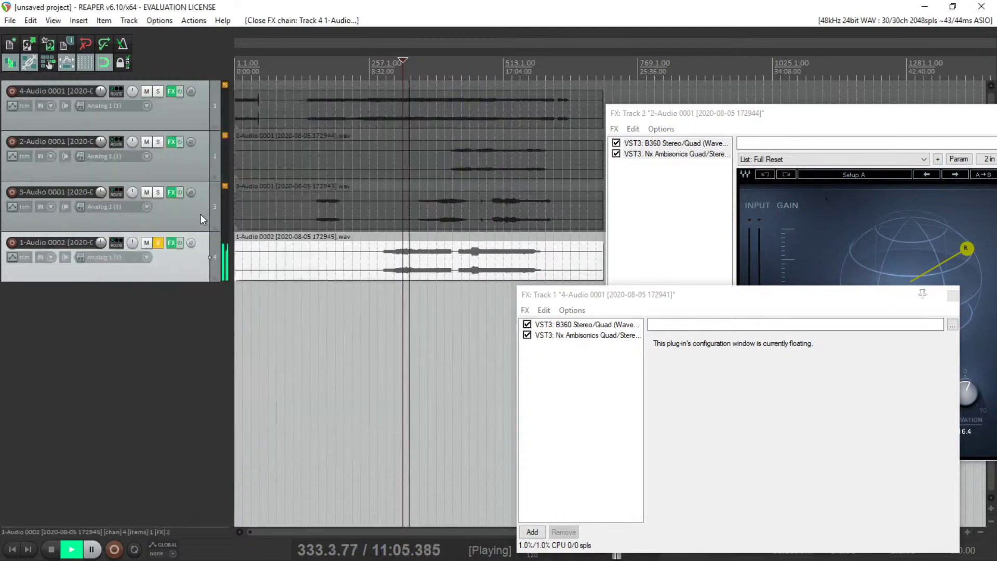
click(157, 243)
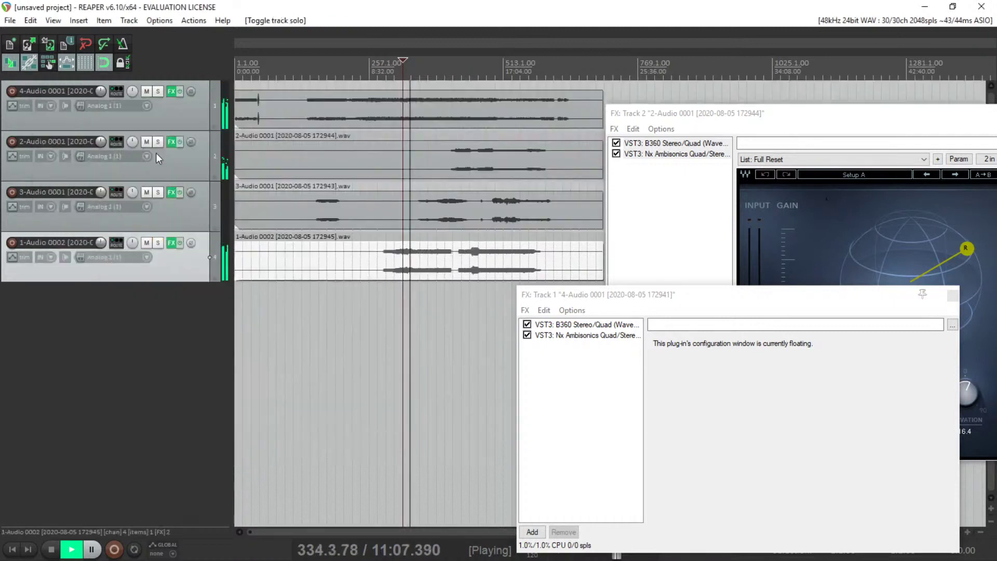
Widen track 1's B360 image to about 71 and rotate it to about -148.3.
click(159, 92)
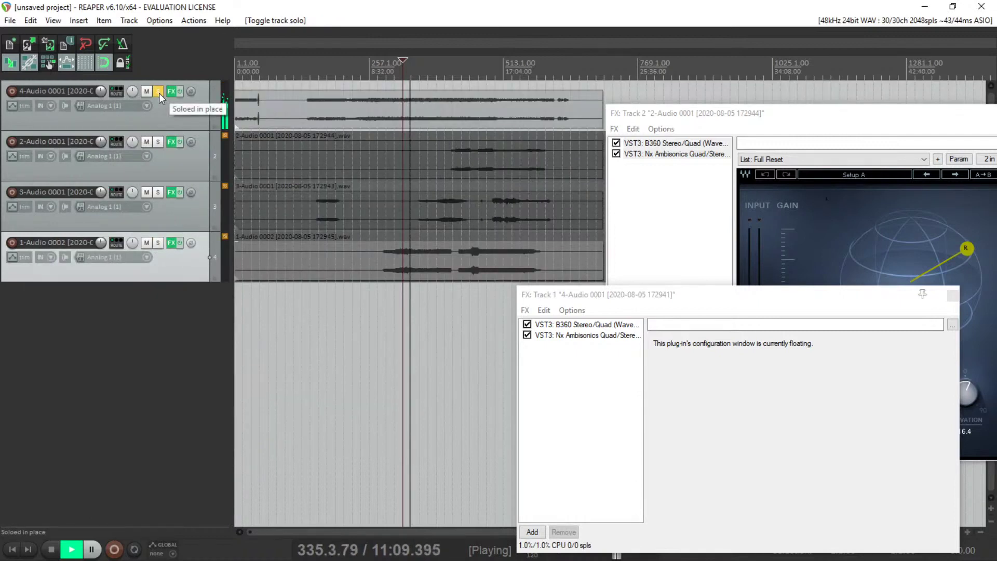
click(159, 93)
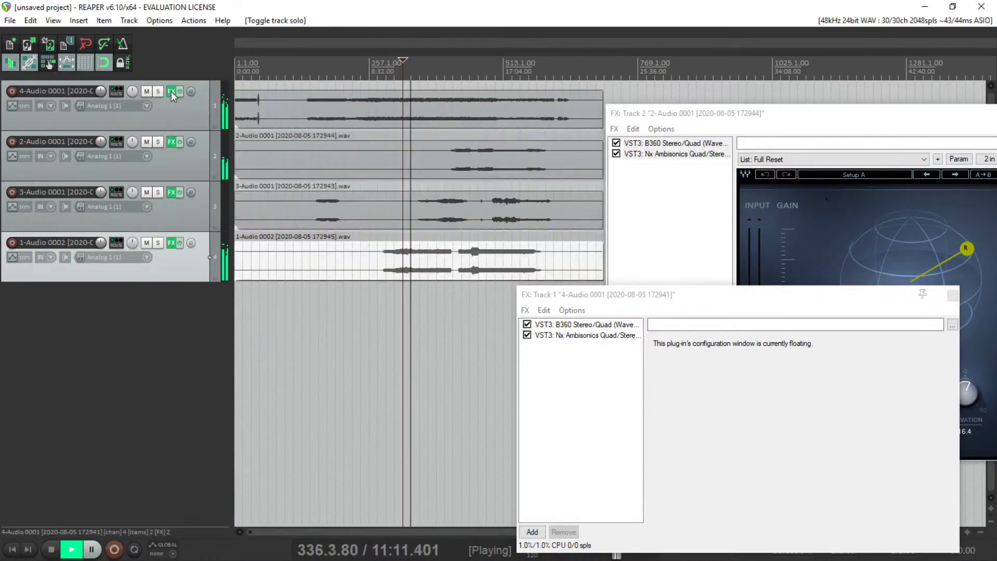
click(170, 91)
click(171, 91)
click(171, 91)
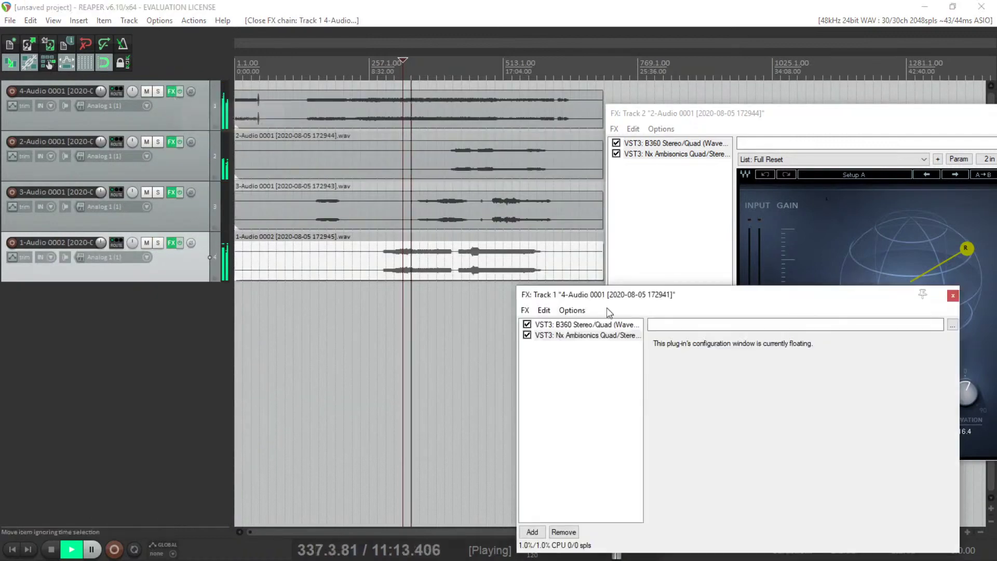
click(601, 326)
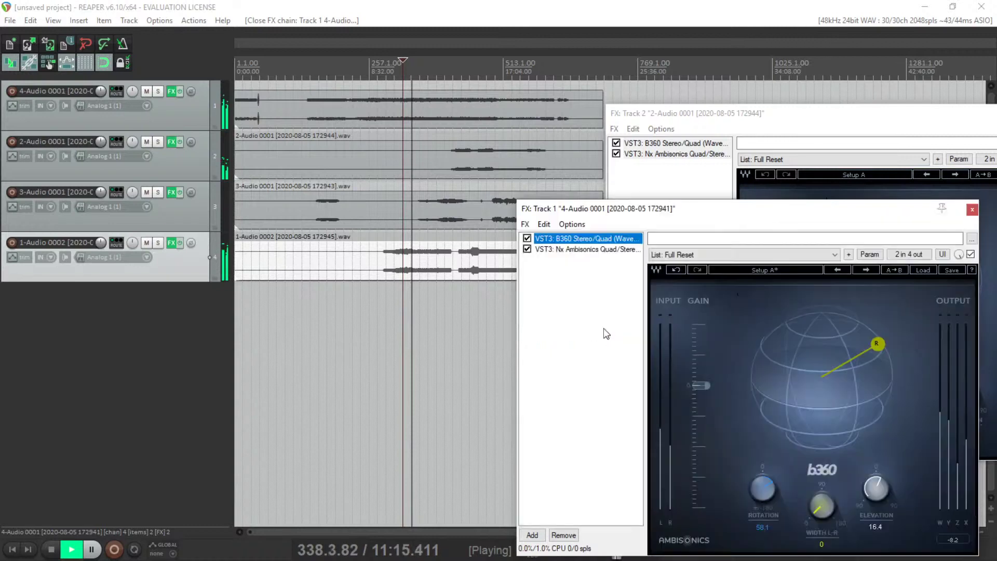
drag(822, 505, 822, 480)
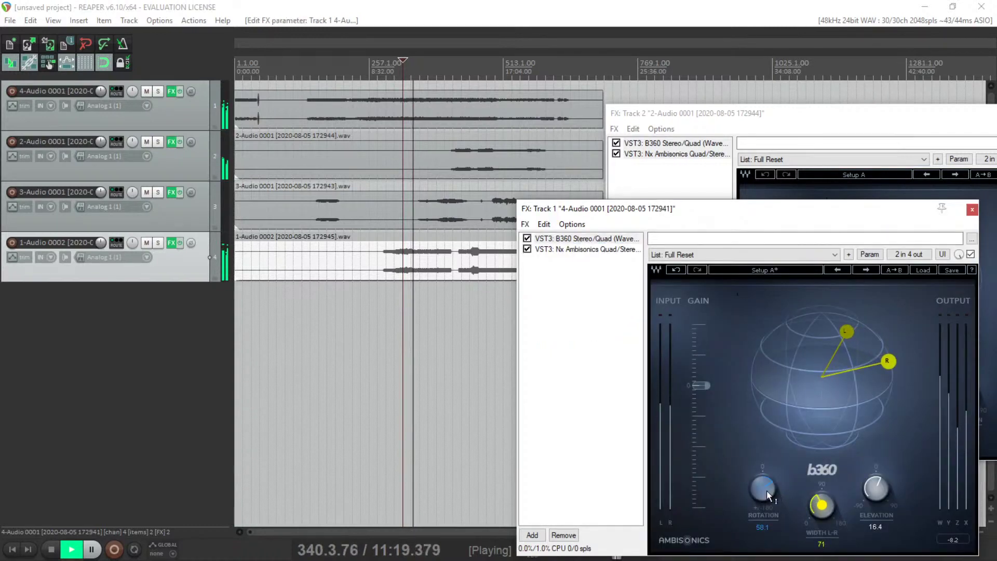
drag(762, 488, 762, 554)
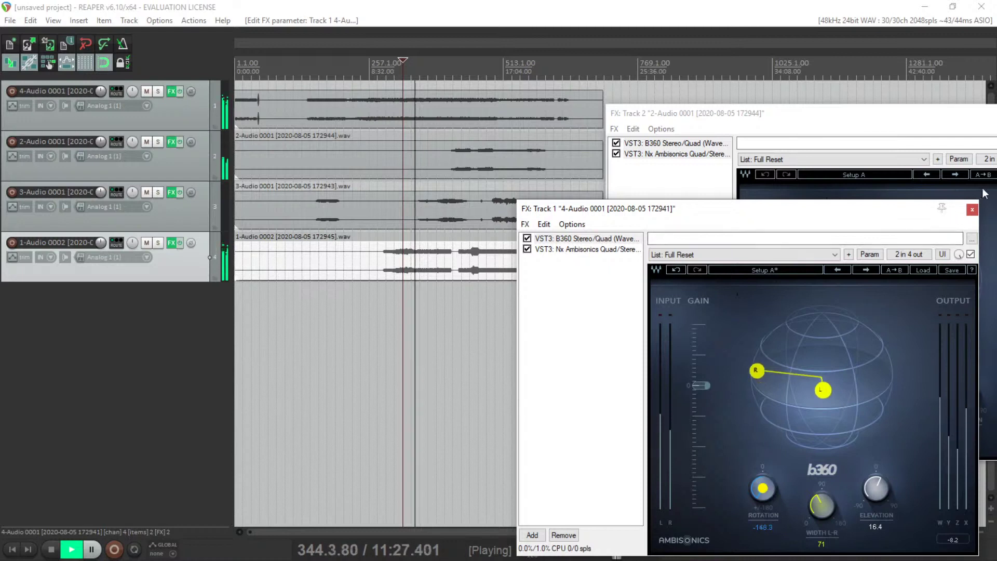
click(972, 211)
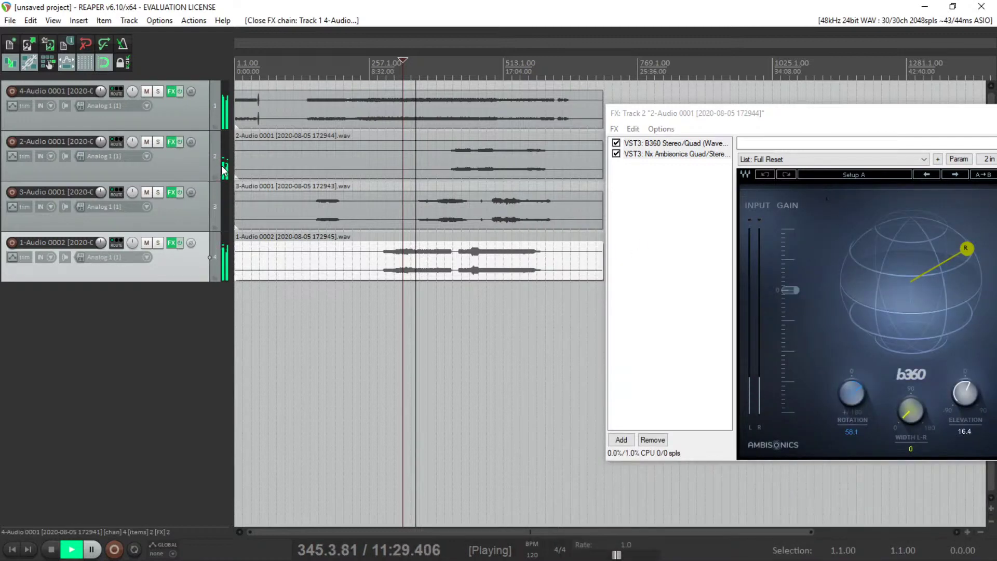
Play from about 12:48 with track 3 soloed and set its B360 to about width 46, rotation 66.6 and elevation 13.7.
click(436, 89)
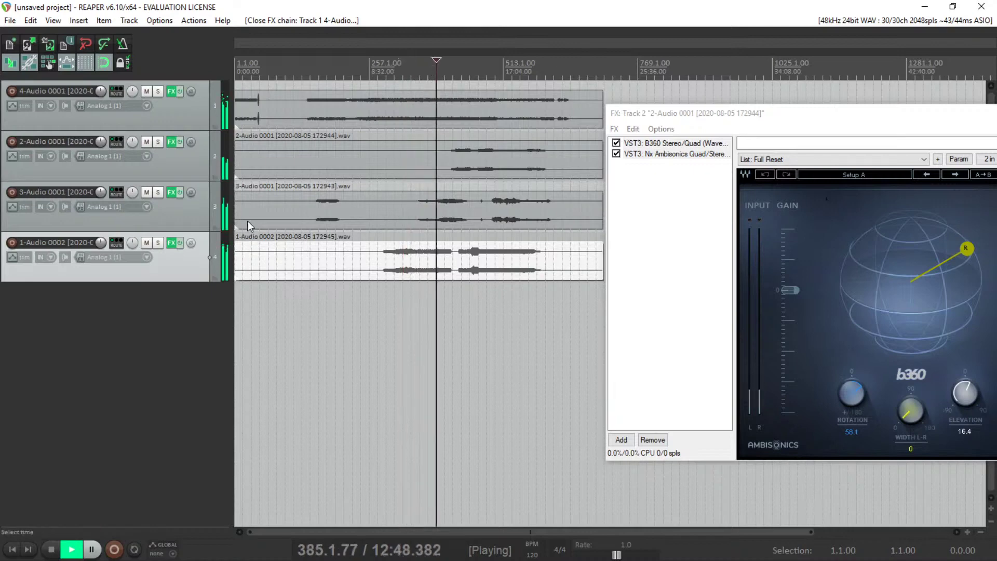
click(158, 192)
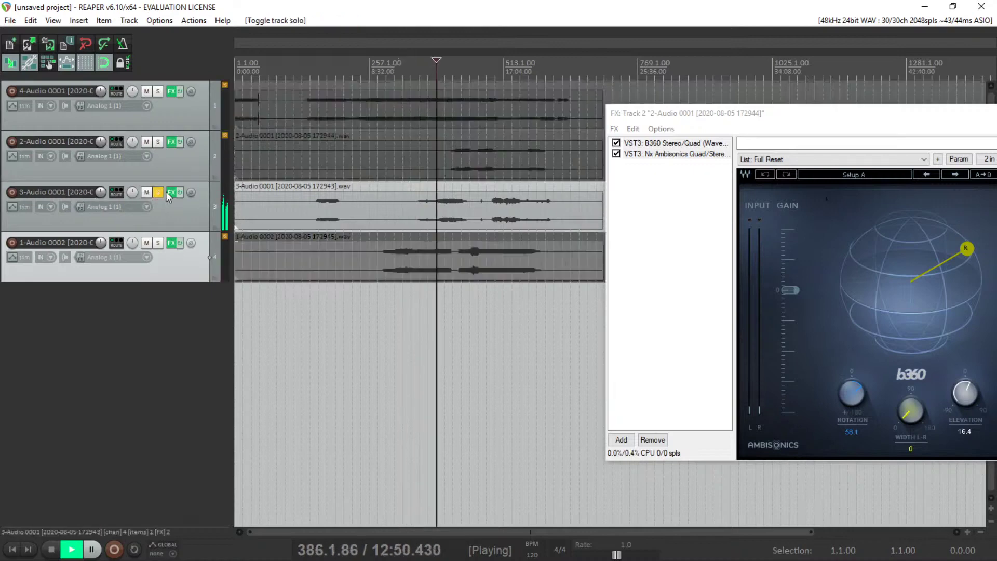
click(171, 193)
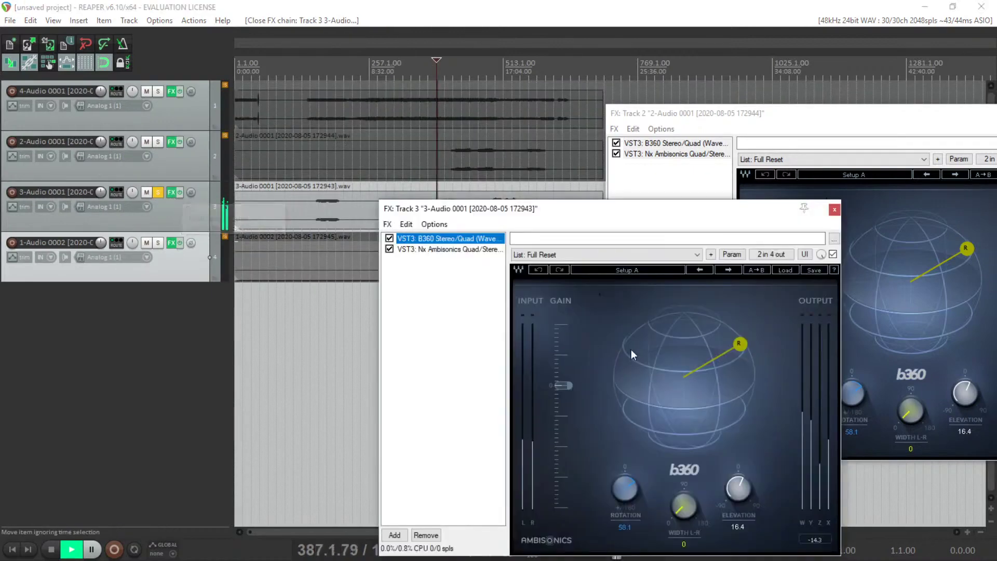
drag(682, 506, 682, 483)
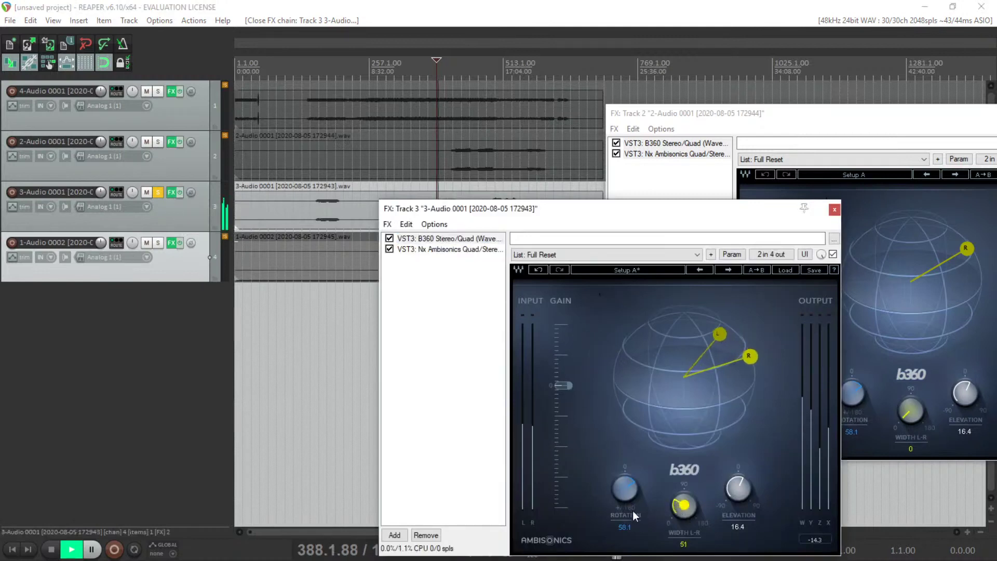
drag(633, 511, 699, 540)
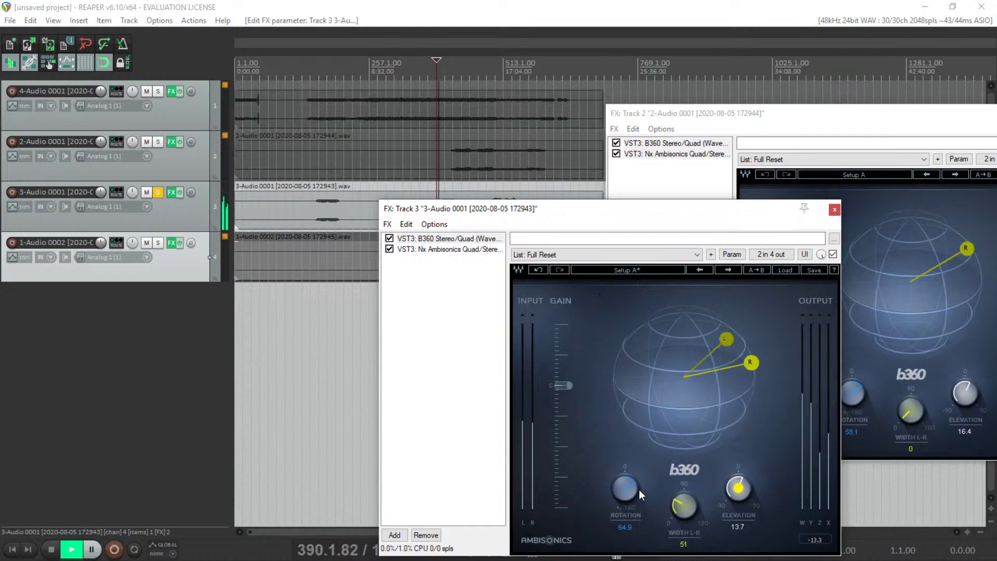
drag(643, 494, 645, 491)
drag(691, 519, 691, 523)
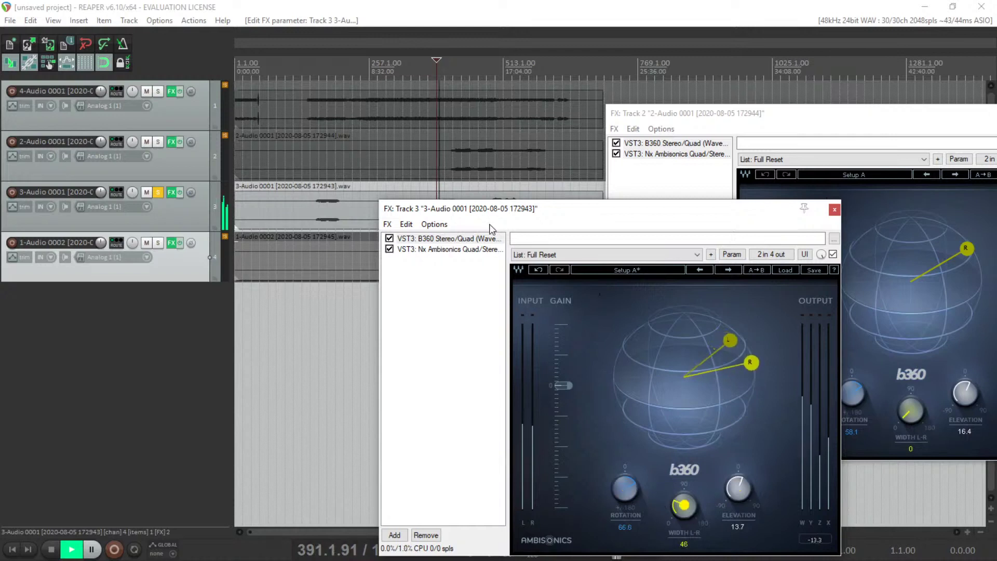
click(159, 193)
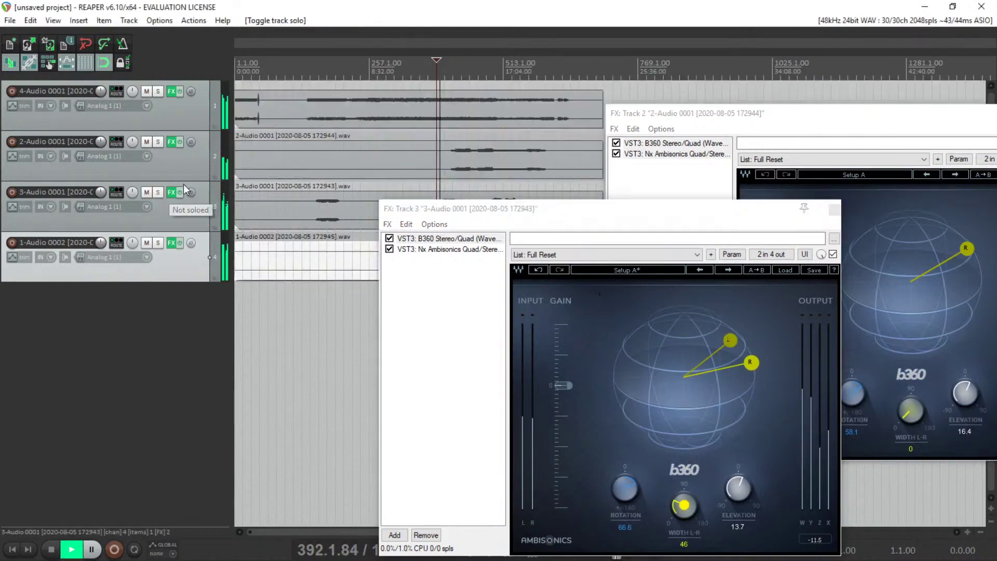
Play from 15:28 with track 2 soloed and set its B360 to about rotation 179.1 and width 58.
drag(447, 213, 595, 233)
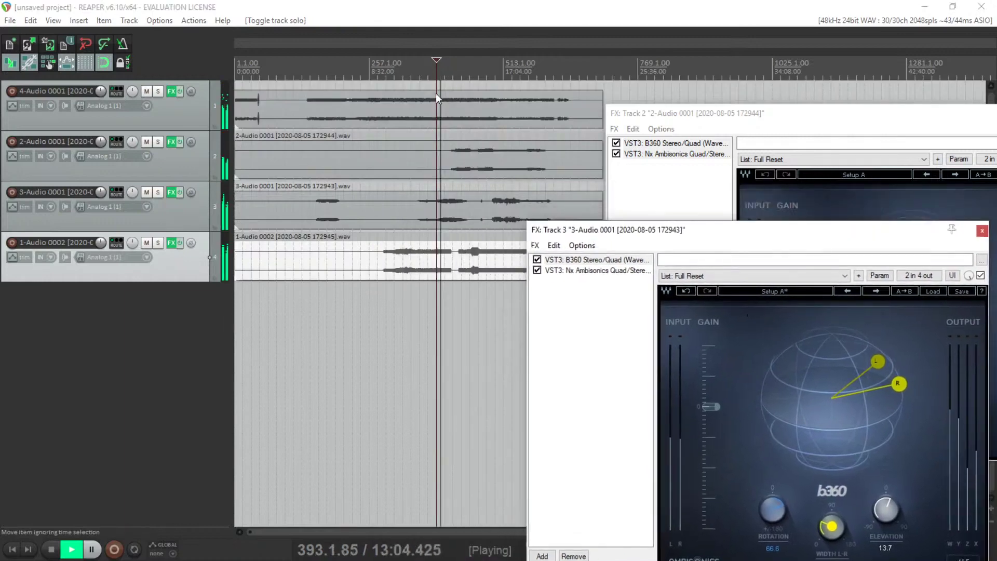
click(478, 94)
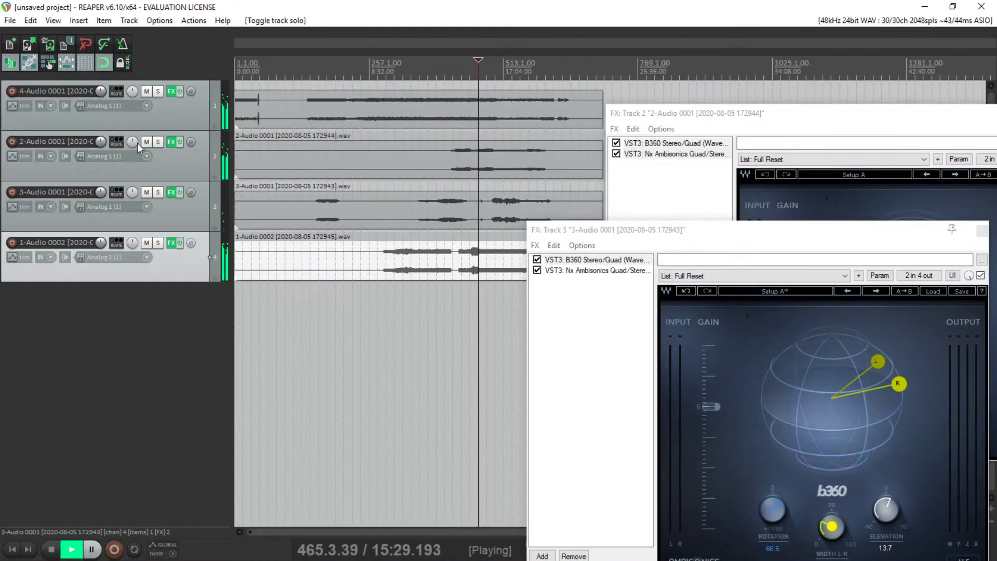
click(163, 142)
click(170, 144)
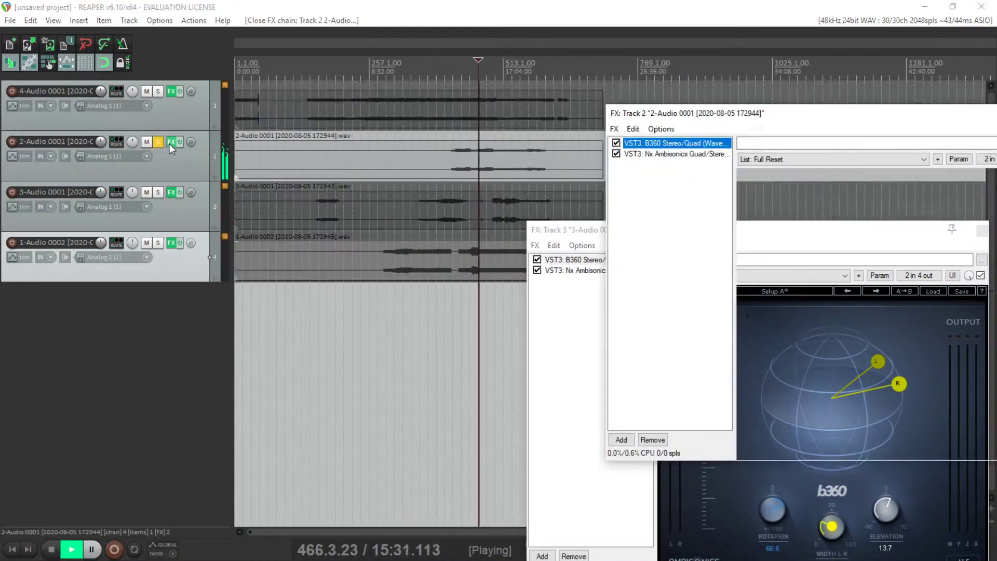
drag(760, 124, 427, 109)
drag(526, 378, 526, 324)
mouse_move(579, 400)
mouse_down()
mouse_move(579, 375)
mouse_move(581, 404)
mouse_up()
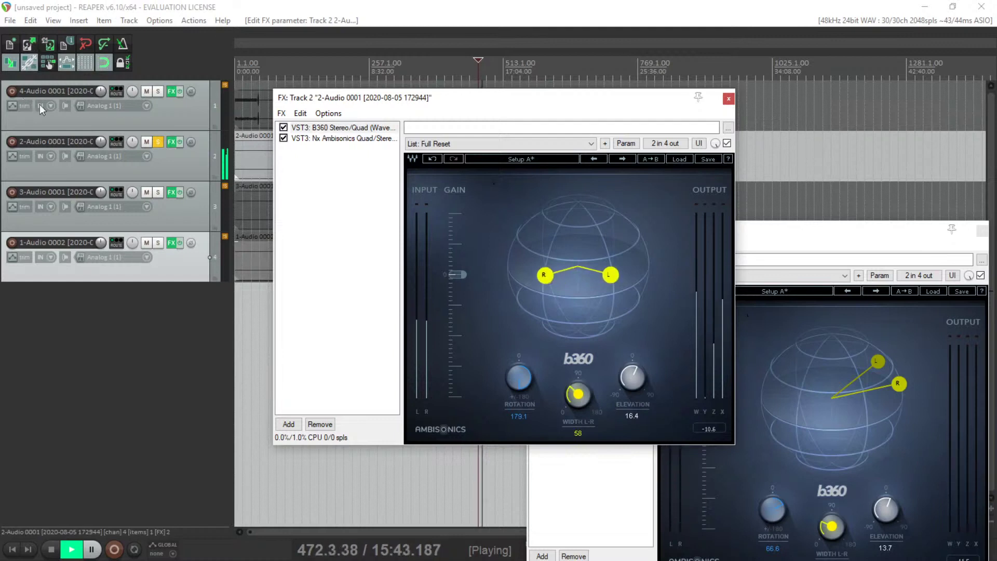
click(159, 142)
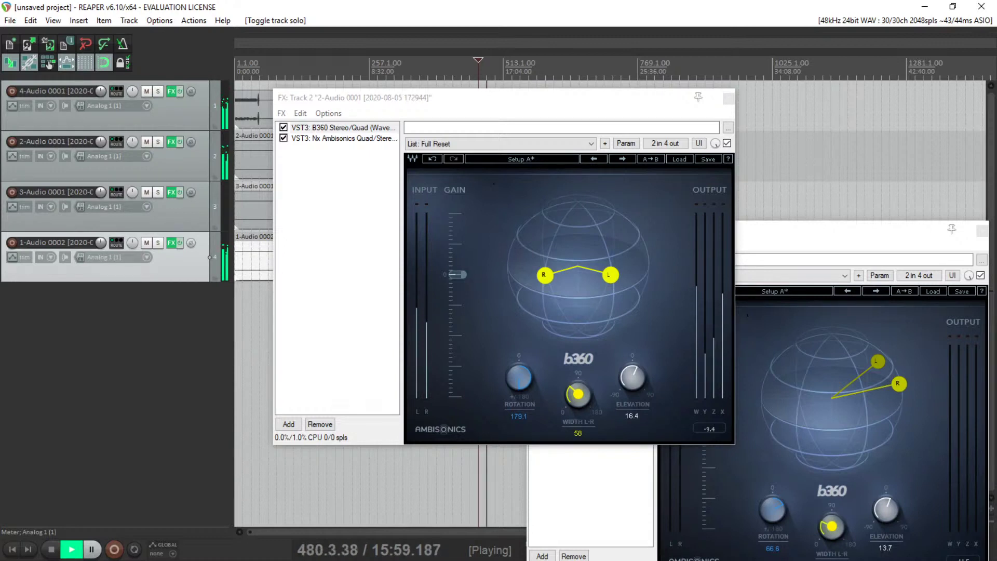
key(space)
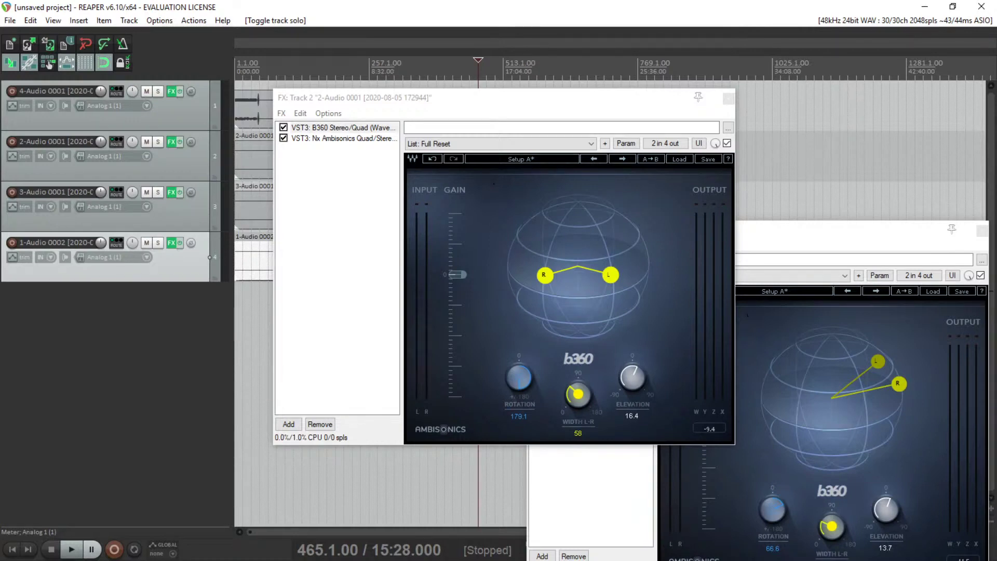
Play the section from 15:28, auditioning track 4 soloed, the full mix and track 1 soloed.
drag(485, 104, 753, 148)
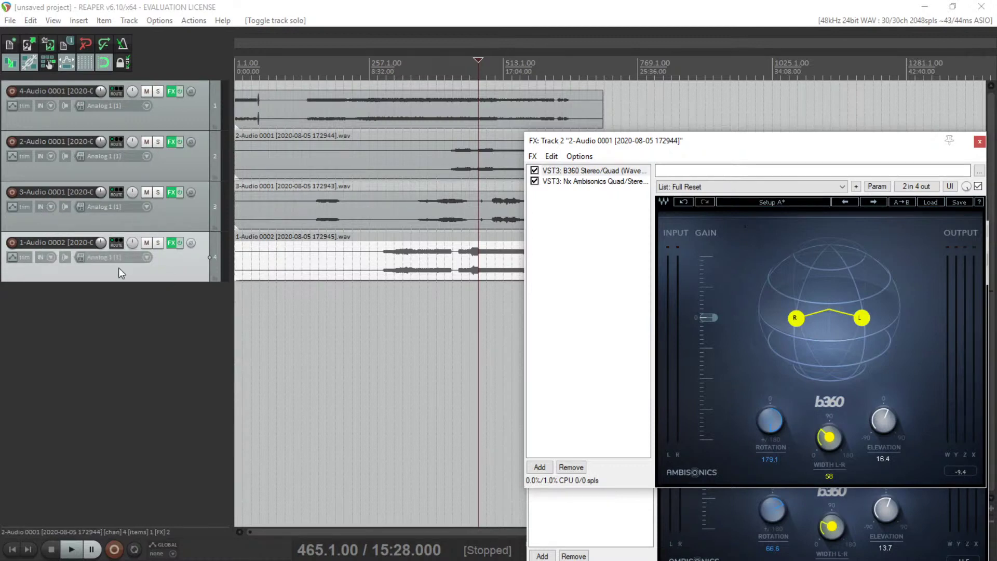
click(157, 243)
key(space)
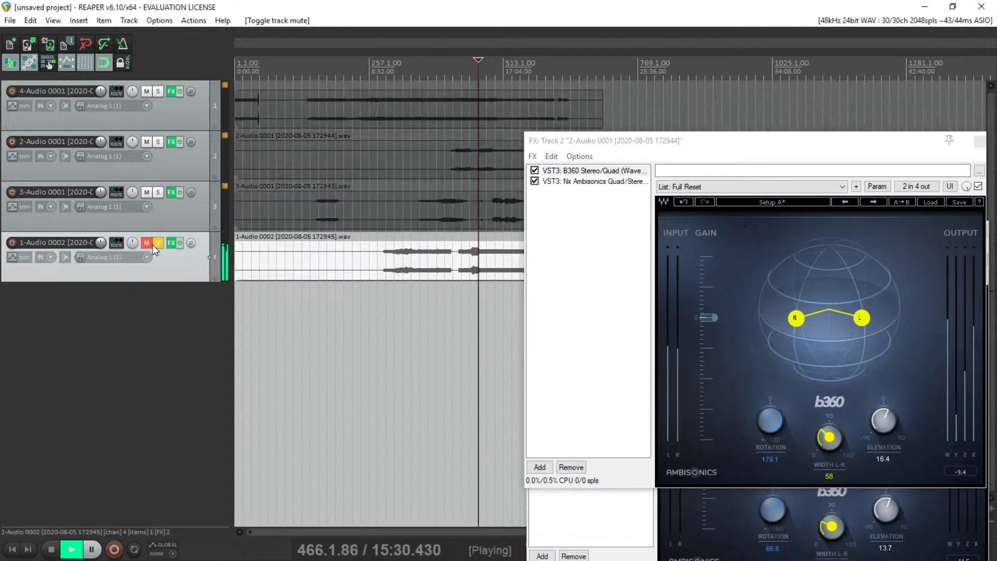
click(155, 244)
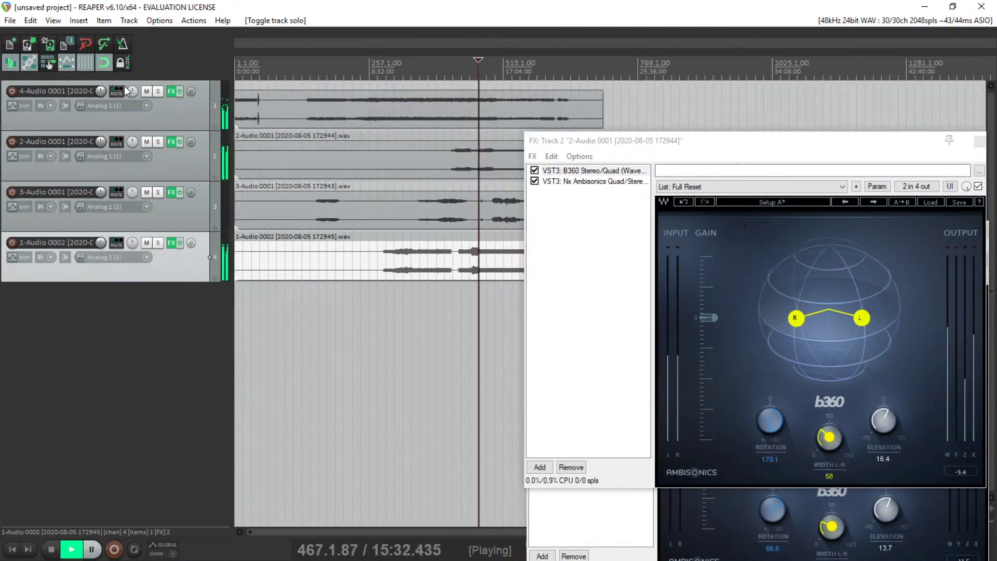
click(158, 91)
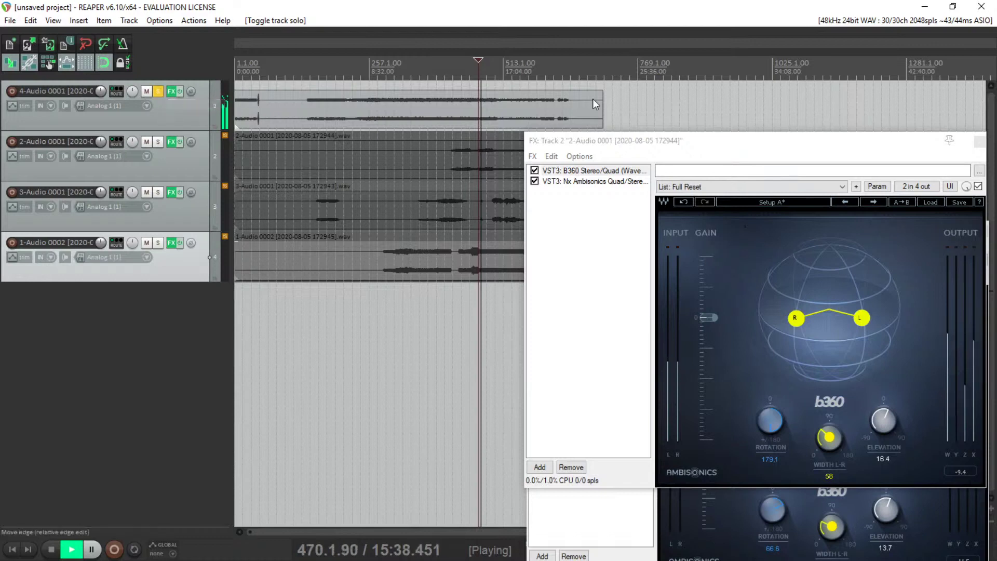
key(space)
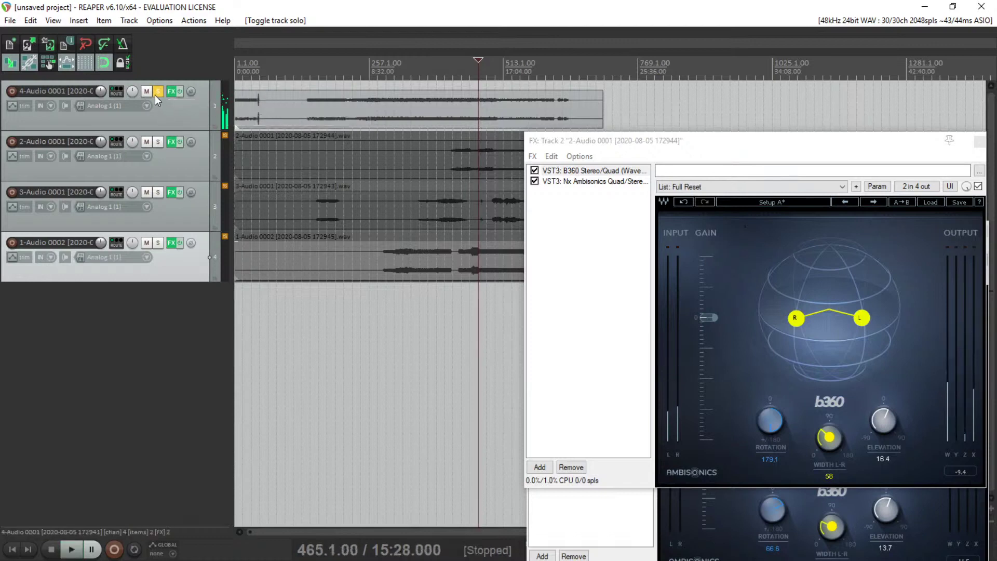
Unsolo track 1 and show its B360 Rotation and Elevation automation envelopes.
click(157, 92)
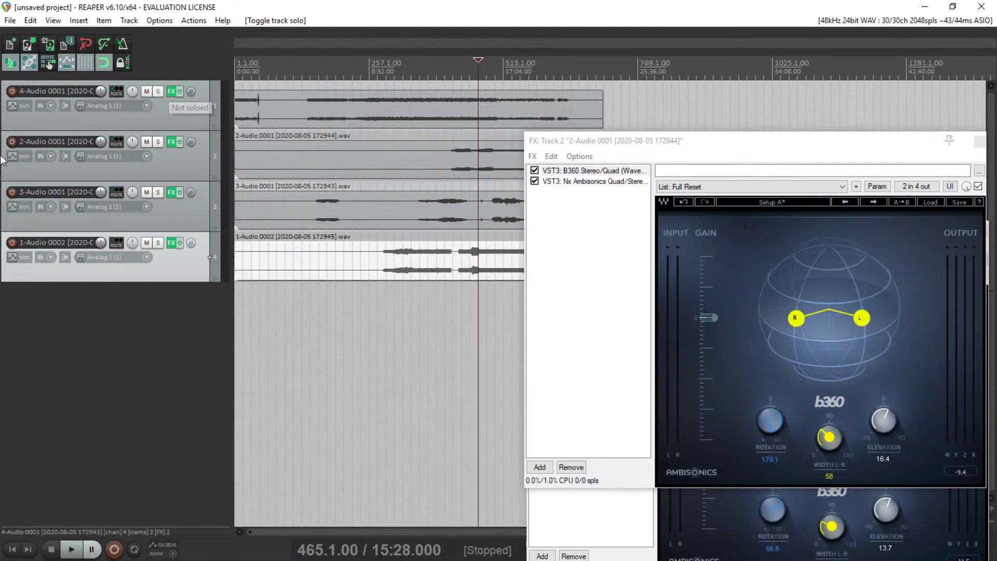
click(11, 107)
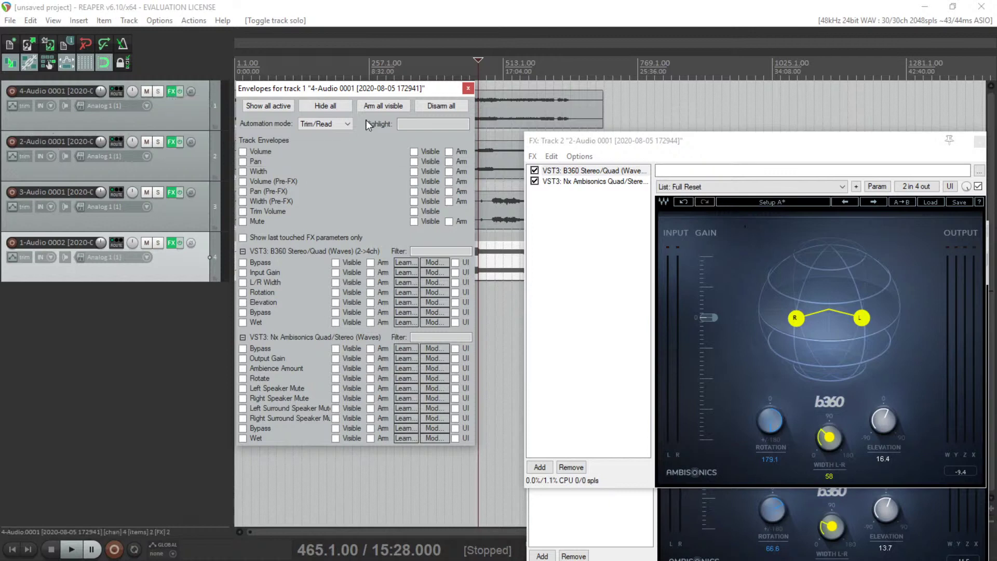
click(243, 292)
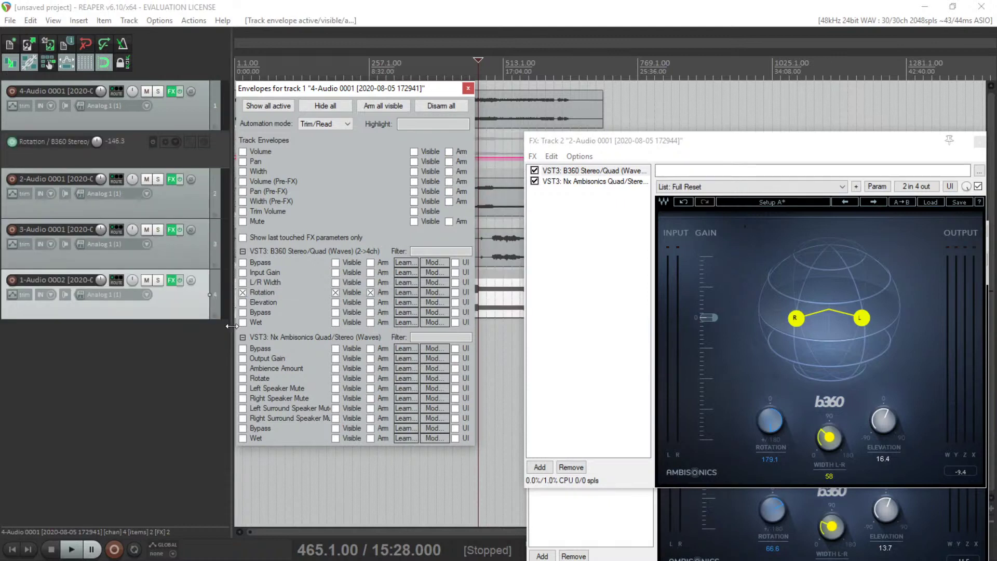
click(243, 301)
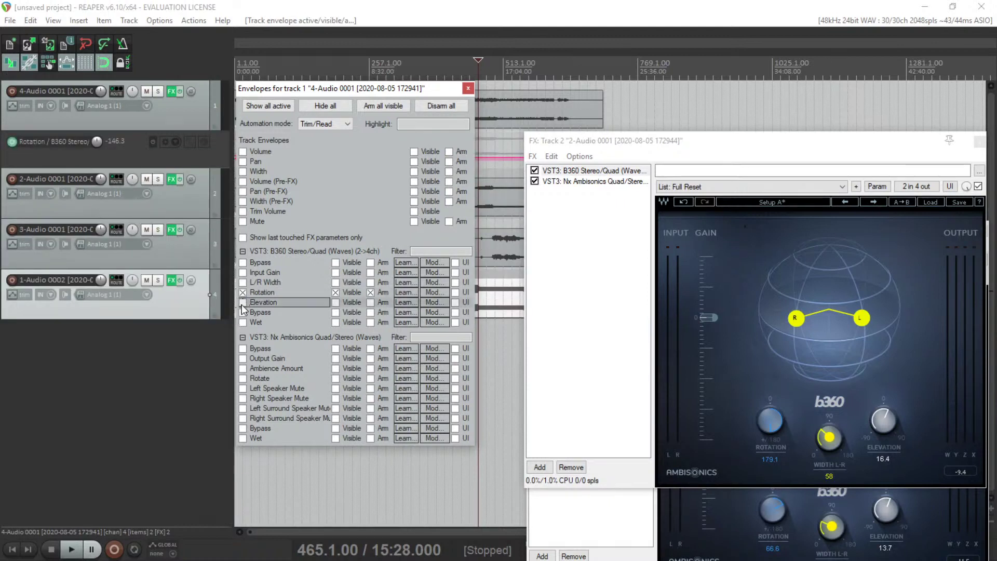
click(467, 89)
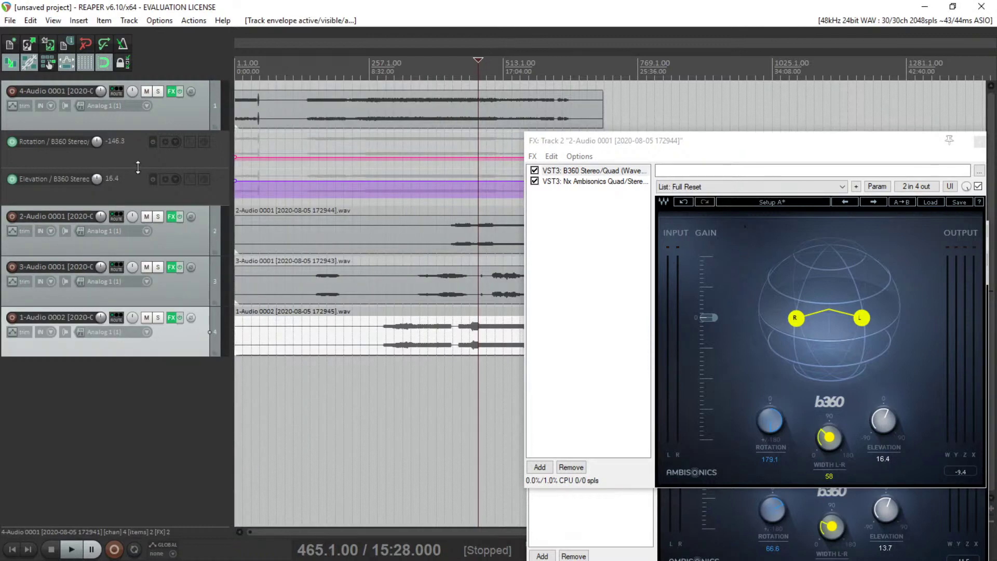
Enlarge the heights of track 1's Rotation and Elevation envelope lanes.
drag(137, 170, 134, 251)
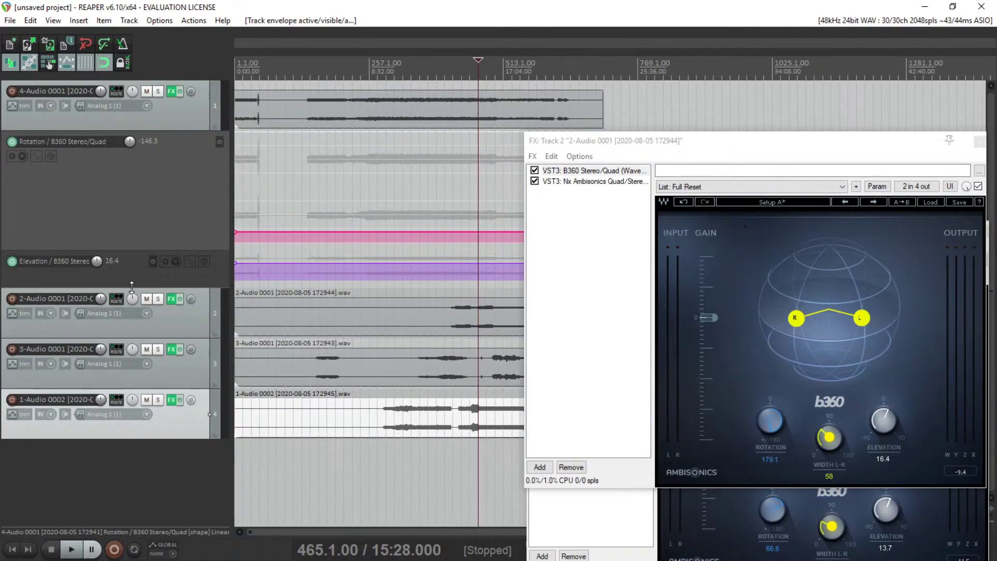
drag(133, 290, 133, 366)
scroll(313, 85, up, 2)
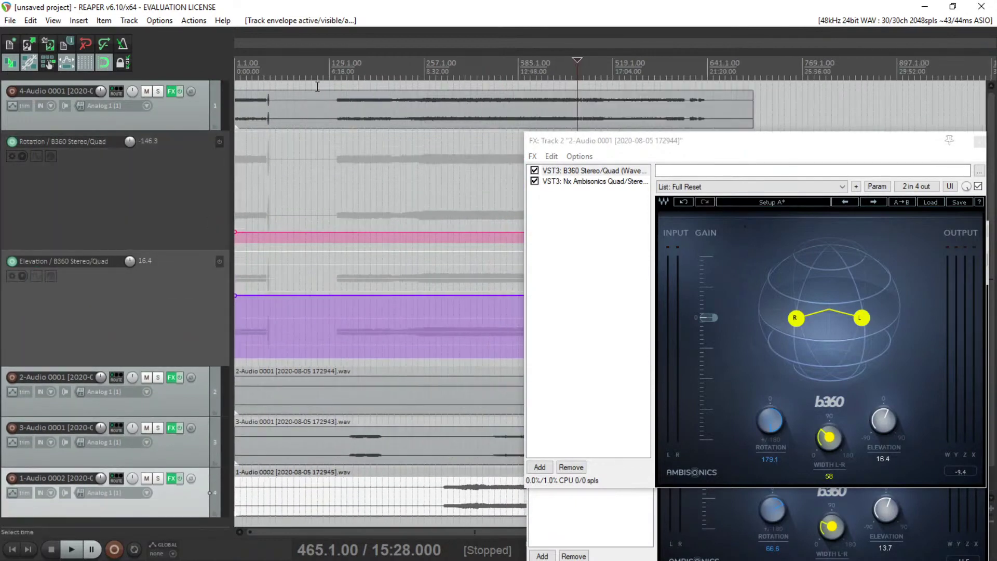
Close the plug-in windows of tracks 3 and 2 to uncover the arrangement.
drag(674, 148, 979, 234)
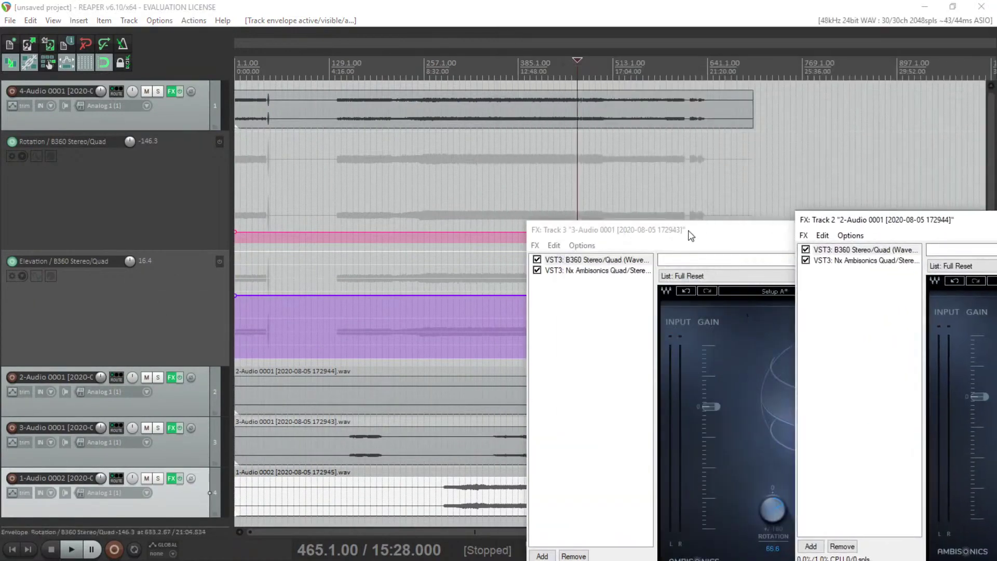
key(Escape)
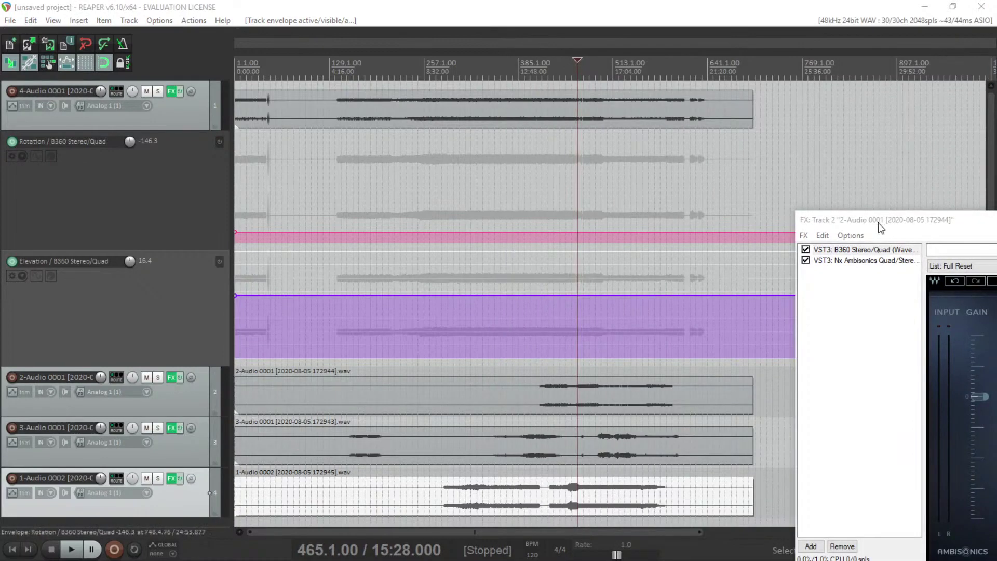
drag(873, 220, 905, 225)
key(Escape)
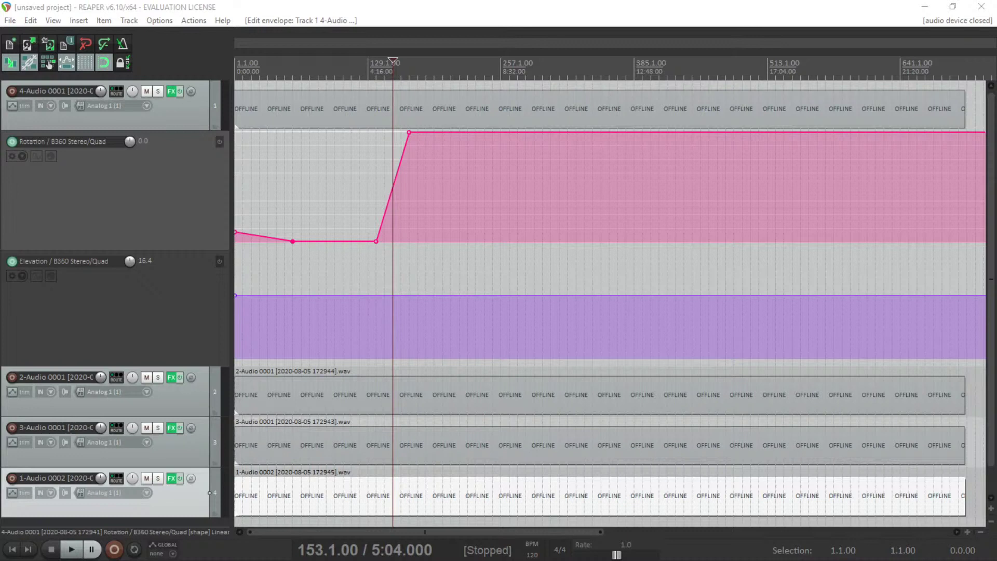
Add a point to track 1's Rotation envelope and place it directly beneath the ramp's peak at 5:36, at about -179.9.
click(12, 107)
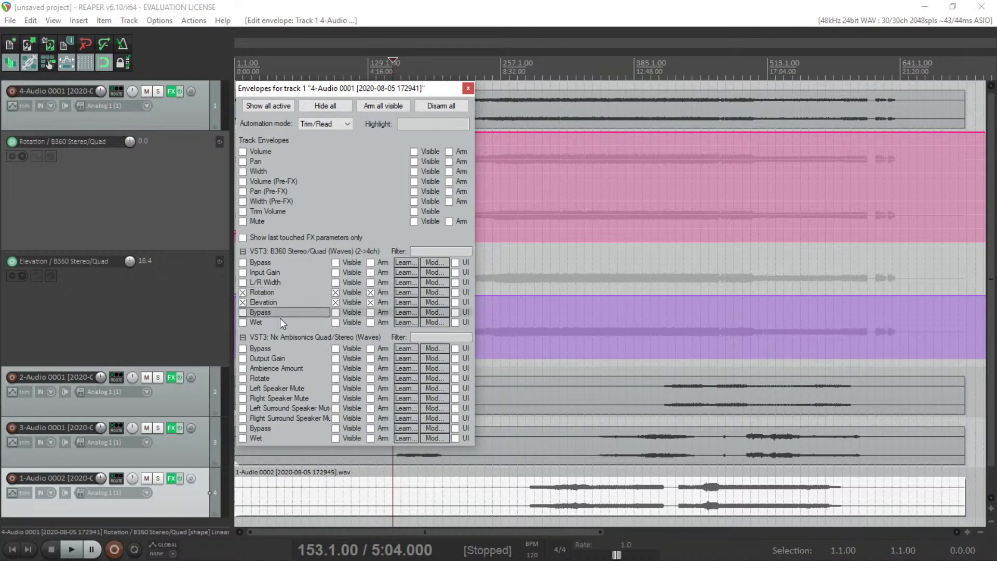
click(467, 89)
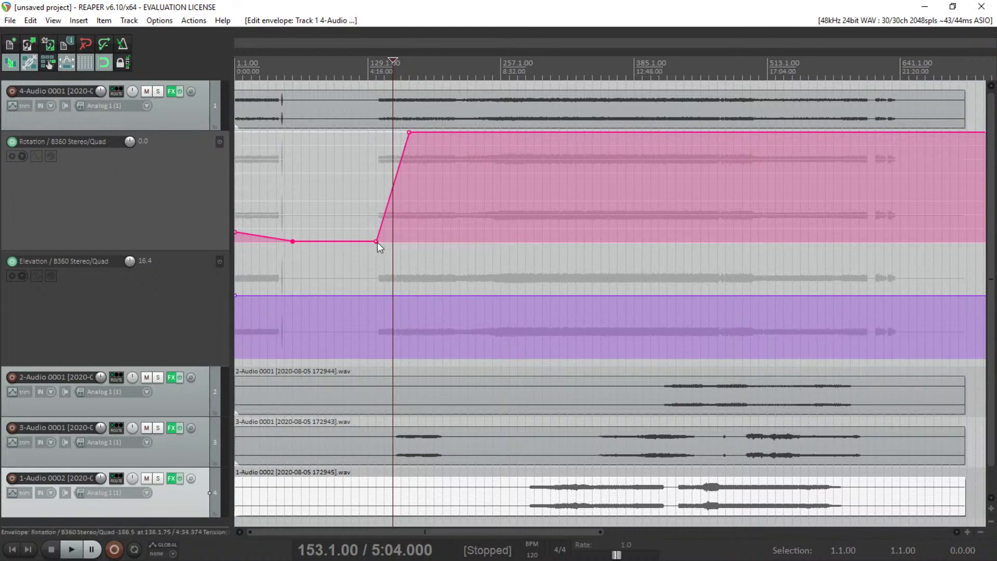
click(433, 133)
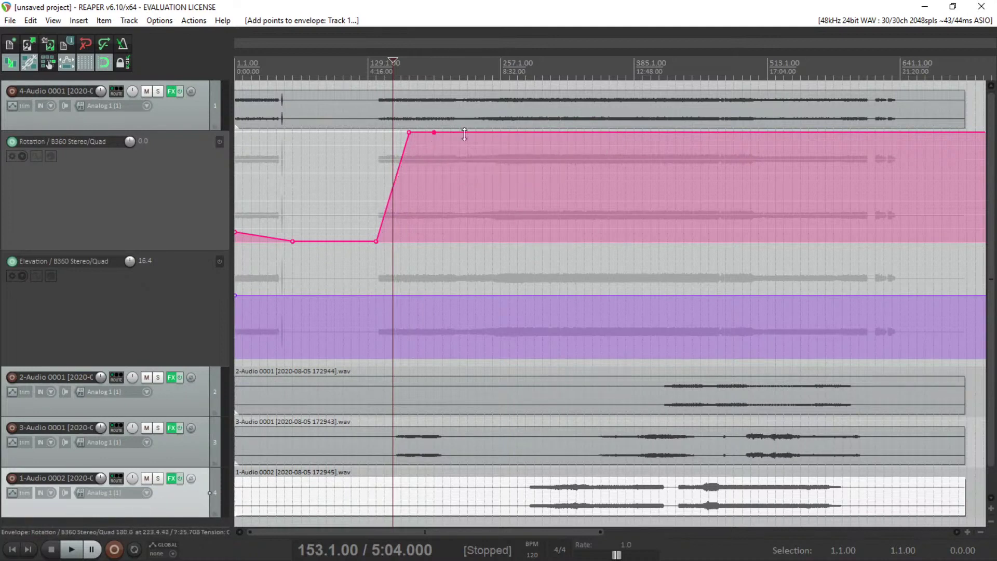
mouse_move(437, 134)
mouse_down()
mouse_move(416, 260)
mouse_move(403, 271)
mouse_move(405, 255)
mouse_up()
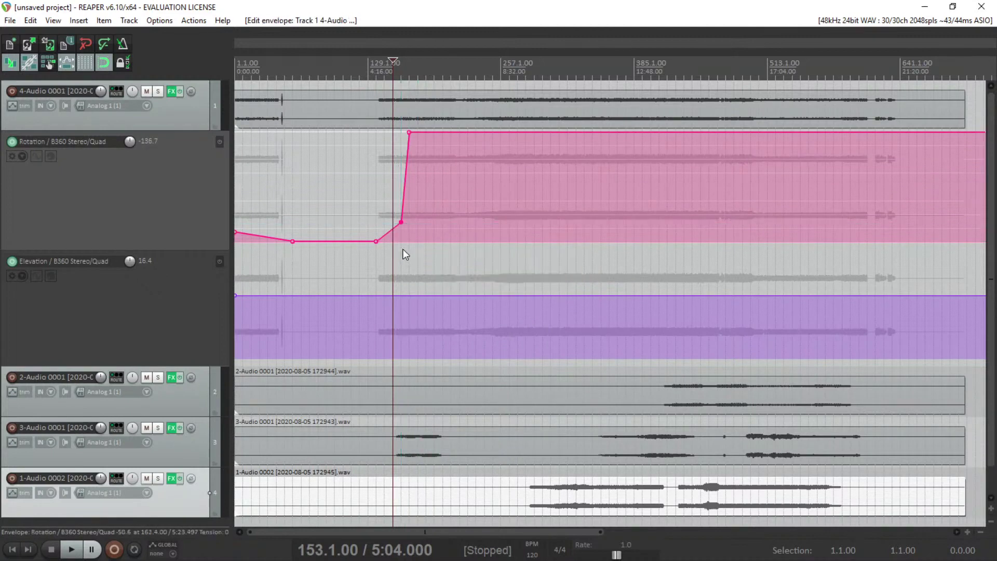
key(ctrl+z)
drag(434, 133, 410, 314)
scroll(395, 220, up, 5)
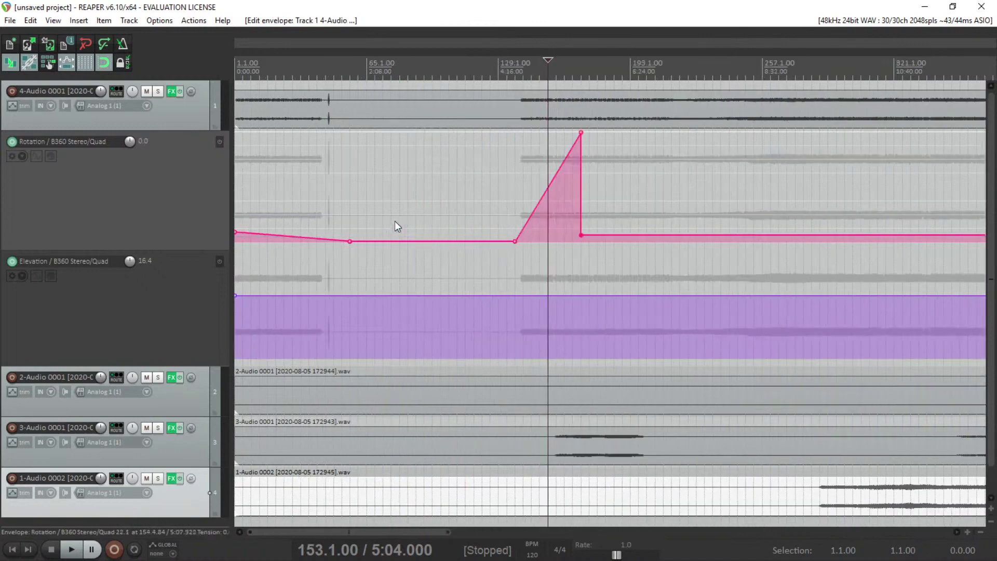
scroll(687, 250, up, 3)
drag(794, 237, 795, 258)
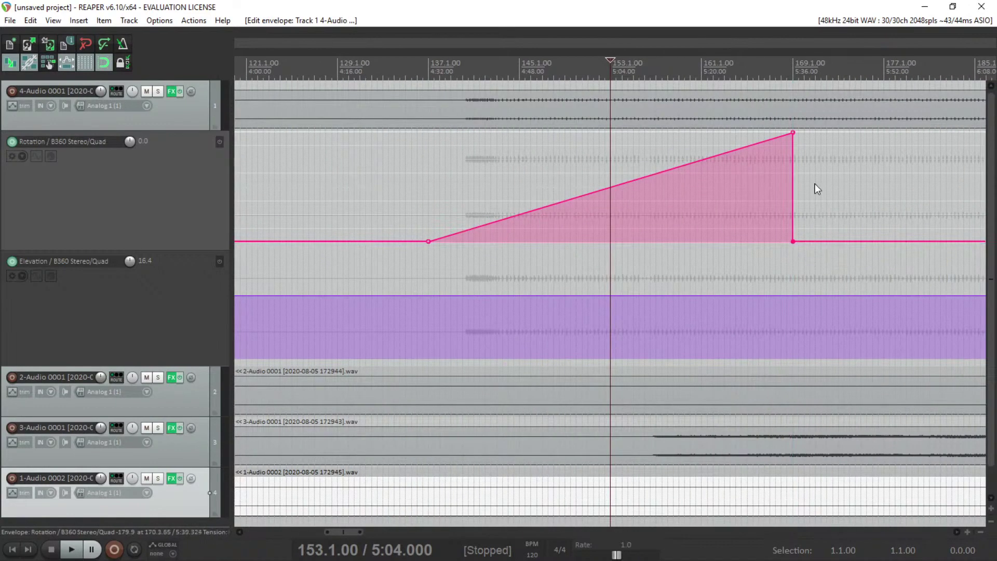
Copy the Rotation ramp's points that end at 5:36 and paste them end to end from 5:36 up to 12:00.
click(836, 190)
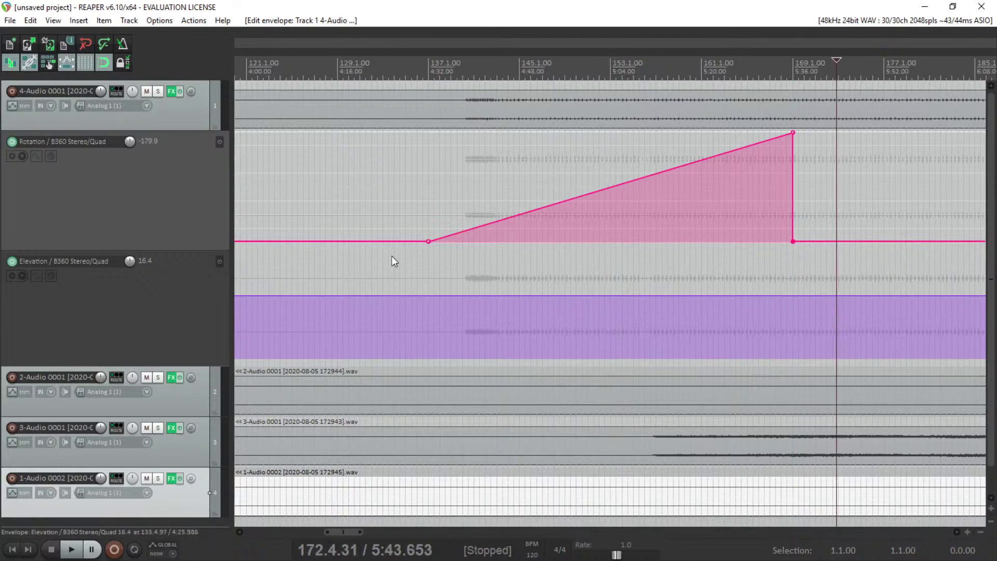
drag(412, 258, 831, 133)
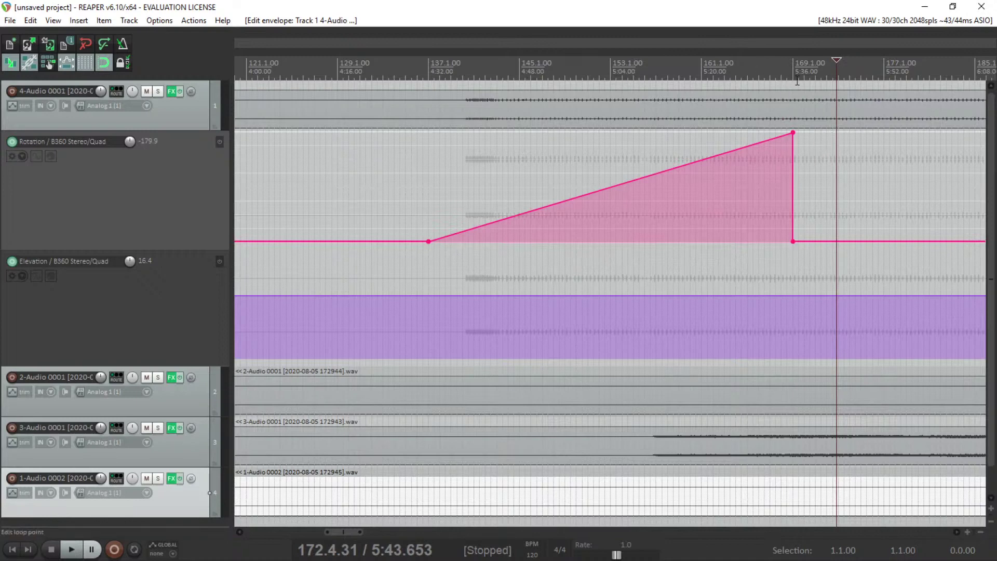
click(797, 81)
click(793, 82)
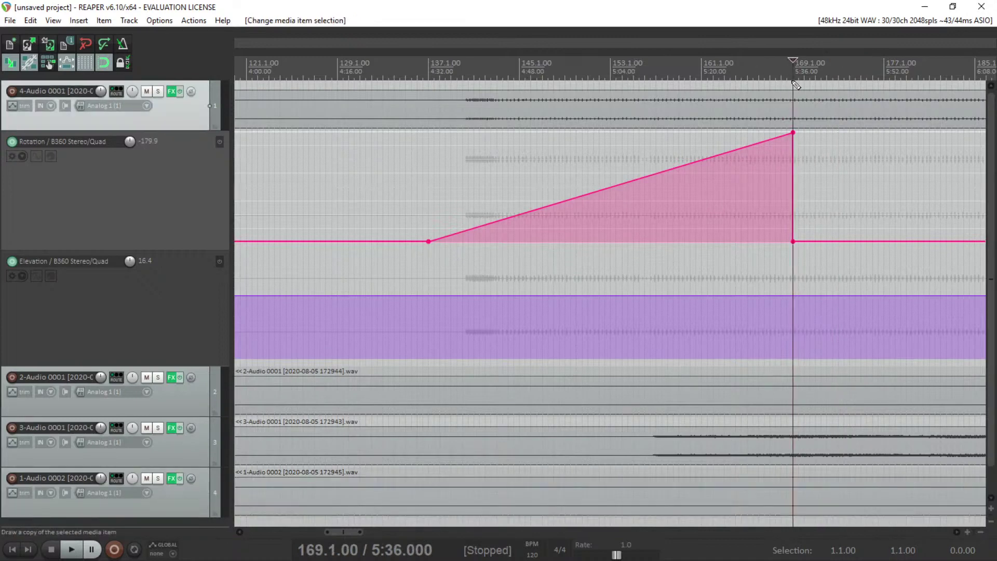
key(ctrl+v)
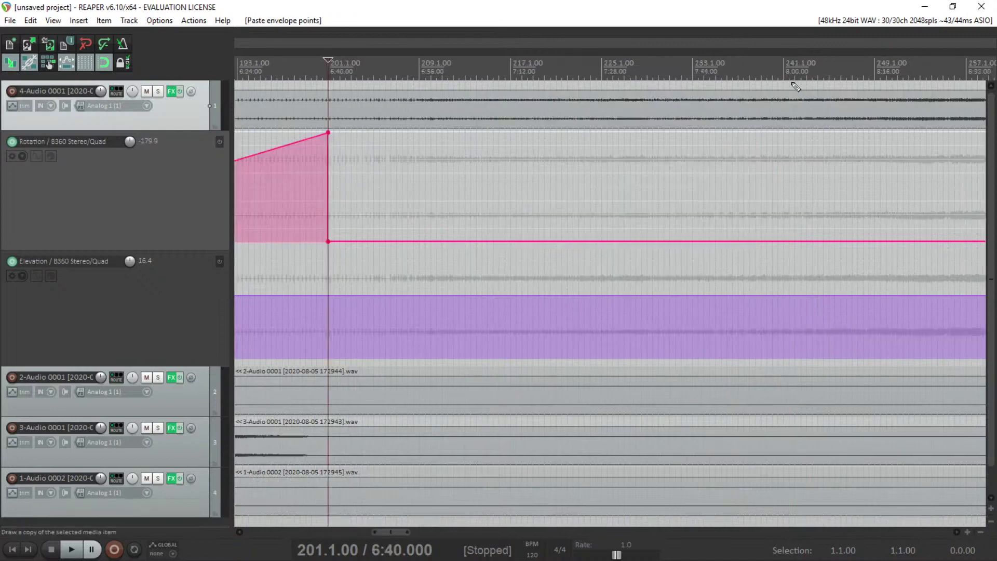
key(ctrl+v)
key(ctrl+v)
key(ctrl+v)
key(ctrl+v)
key(ctrl+v)
scroll(779, 172, down, 6)
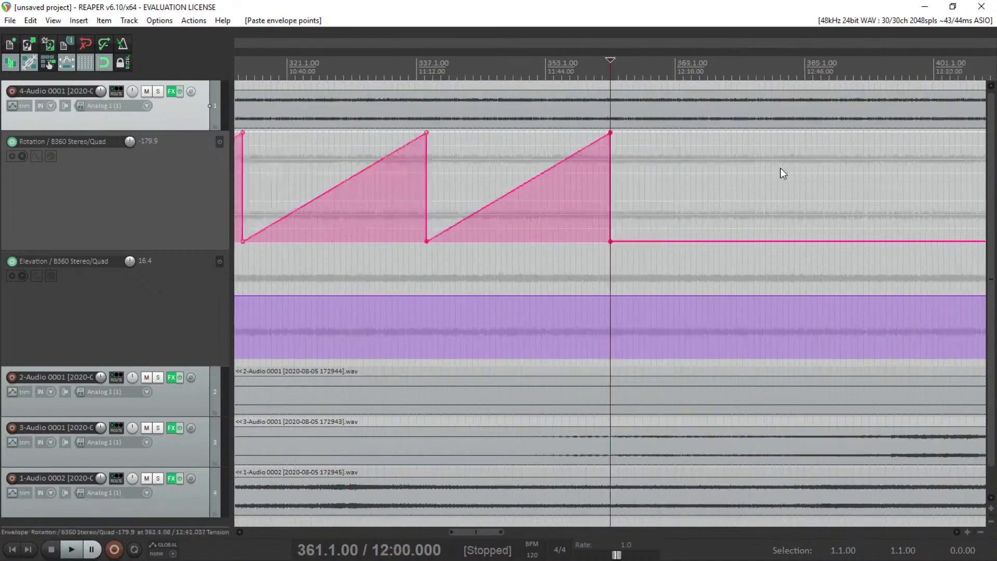
Play from 5:12 with track 1's B360 open and audition the rotation around its jump at 5:36.
click(312, 98)
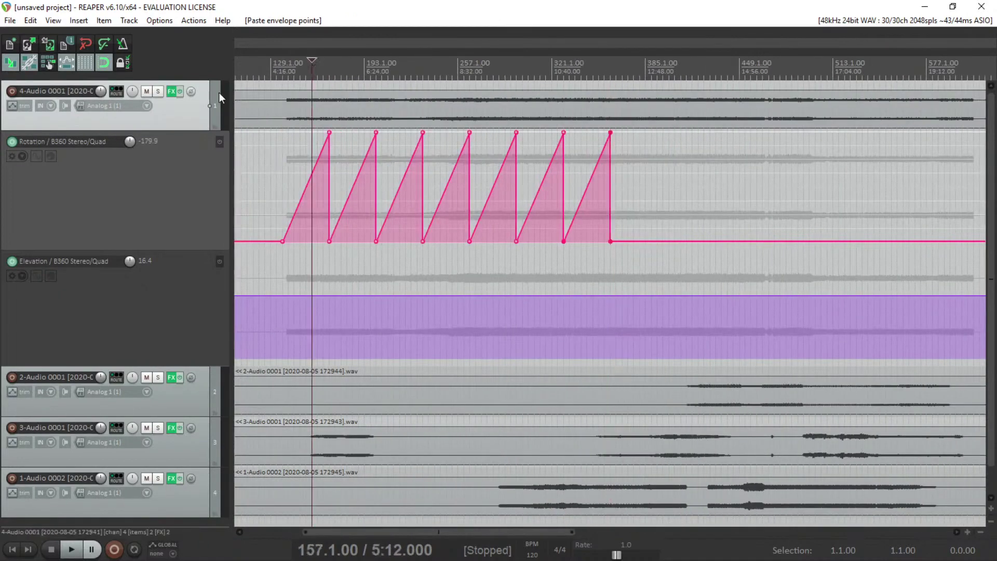
click(177, 95)
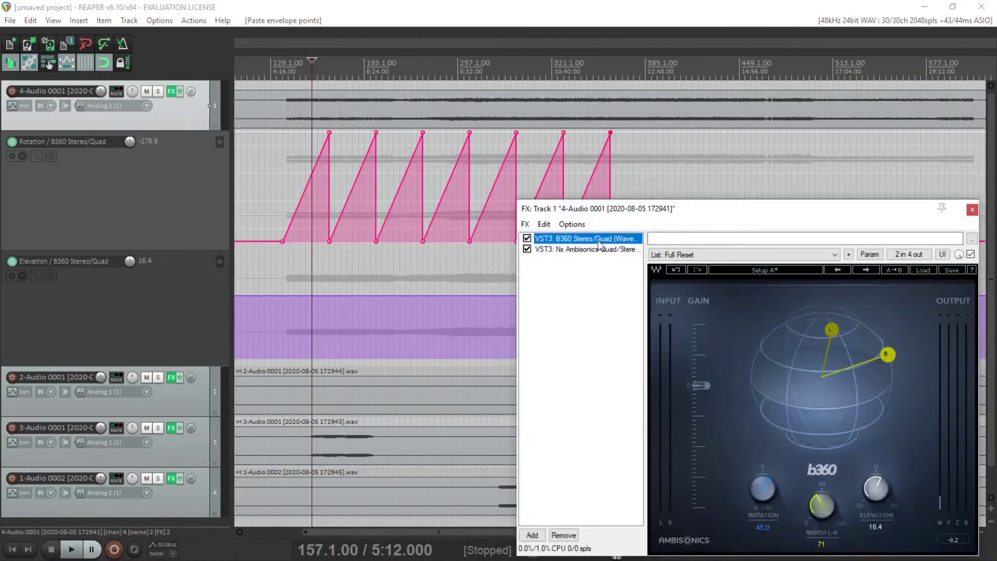
key(space)
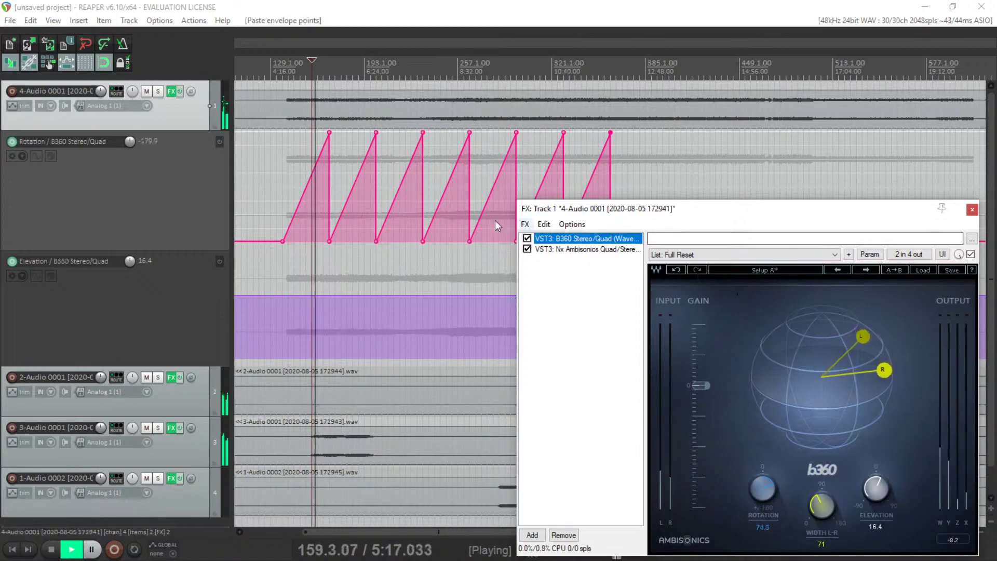
click(342, 77)
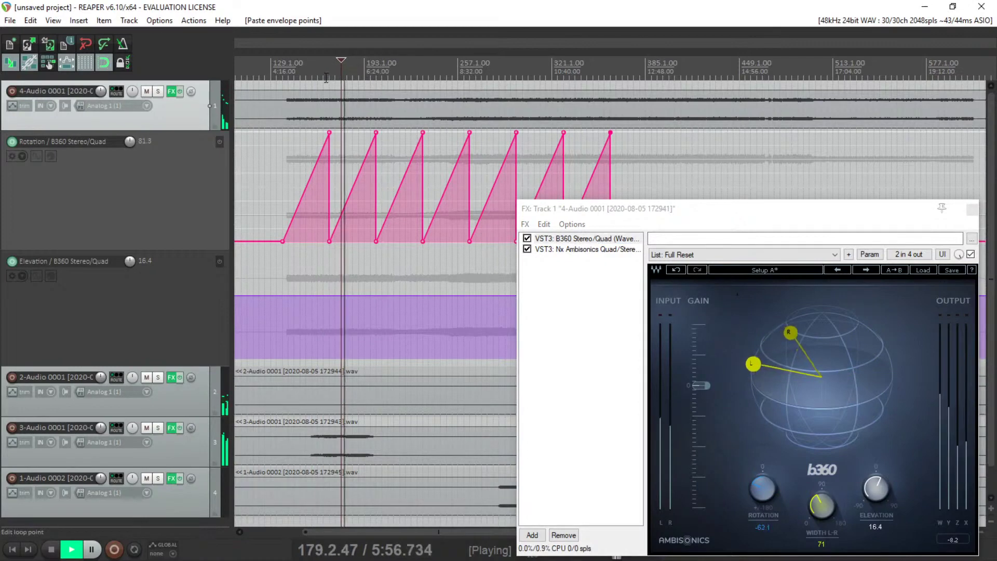
click(328, 74)
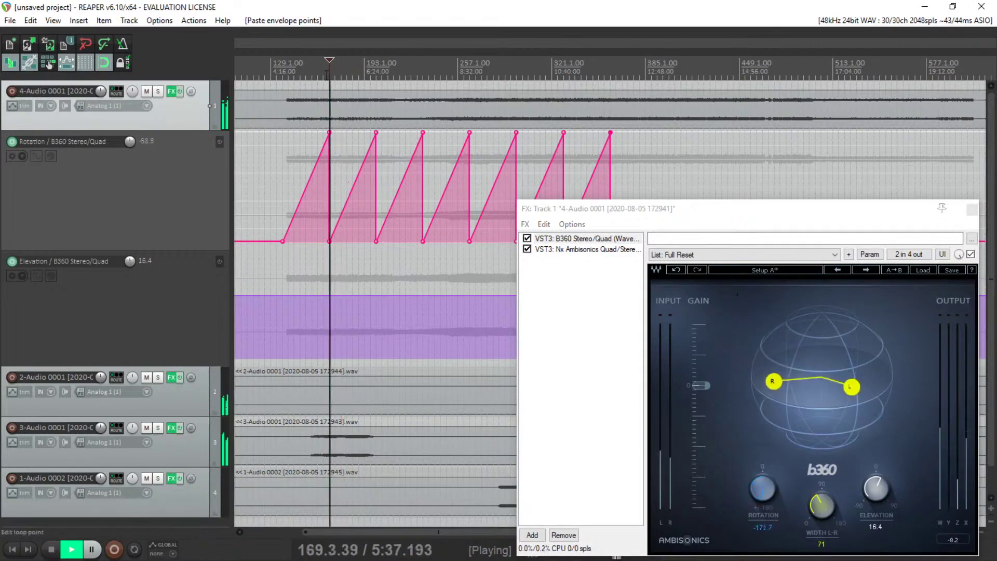
click(324, 74)
scroll(468, 312, up, 5)
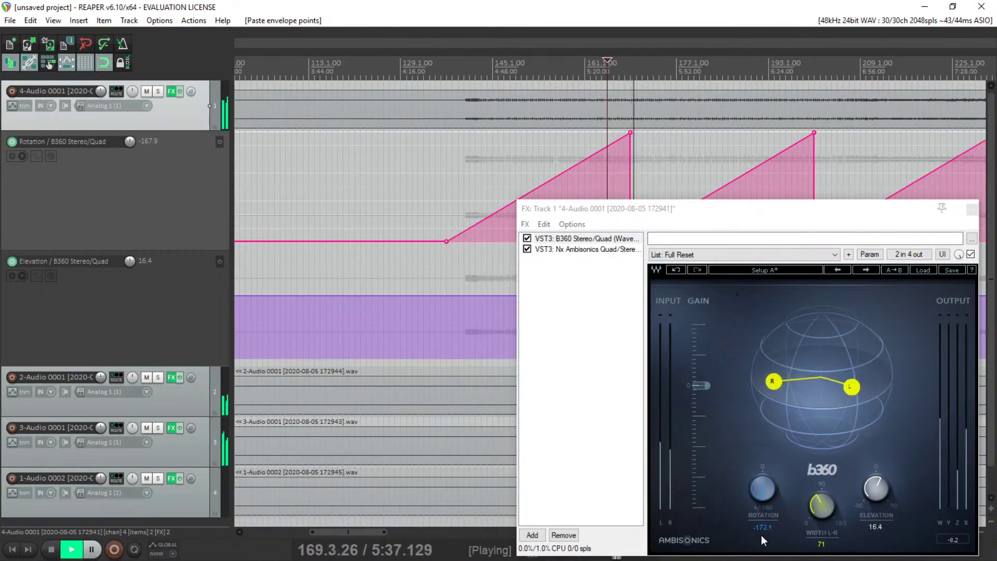
click(738, 218)
drag(738, 218, 326, 303)
key(space)
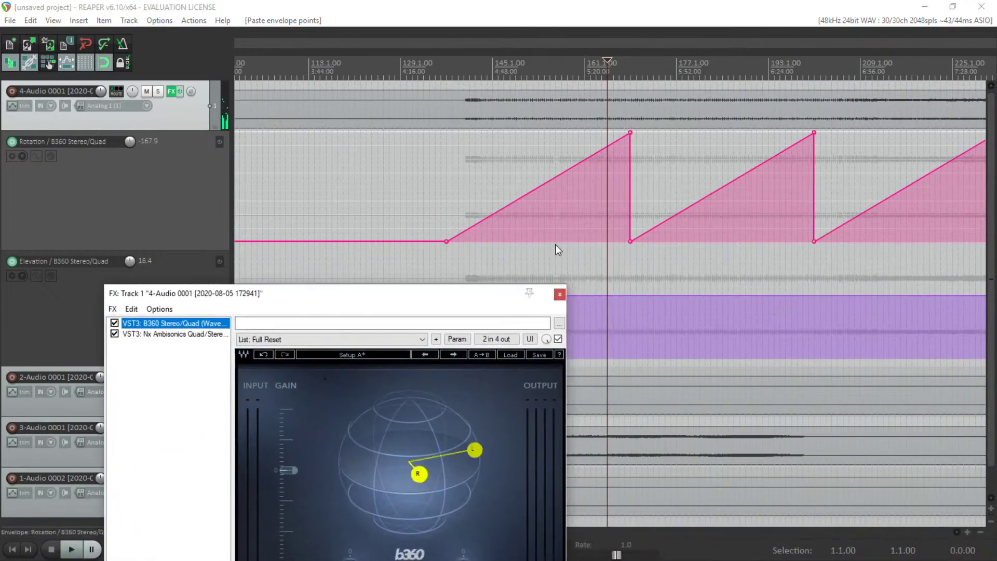
Shorten the first Rotation ramp by moving its peak and reset points from 5:36 back to about 5:00.
click(608, 262)
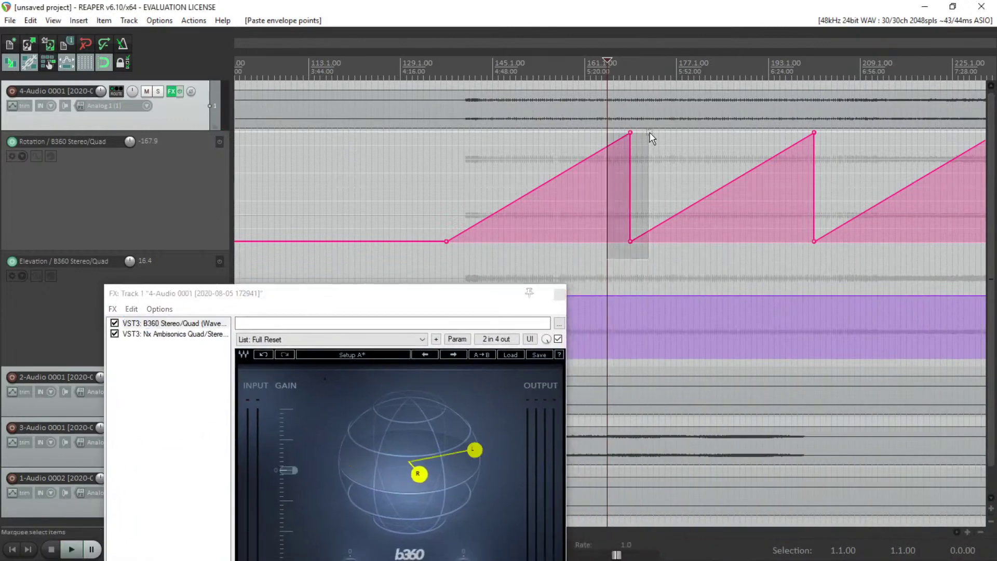
click(638, 133)
drag(609, 136, 629, 137)
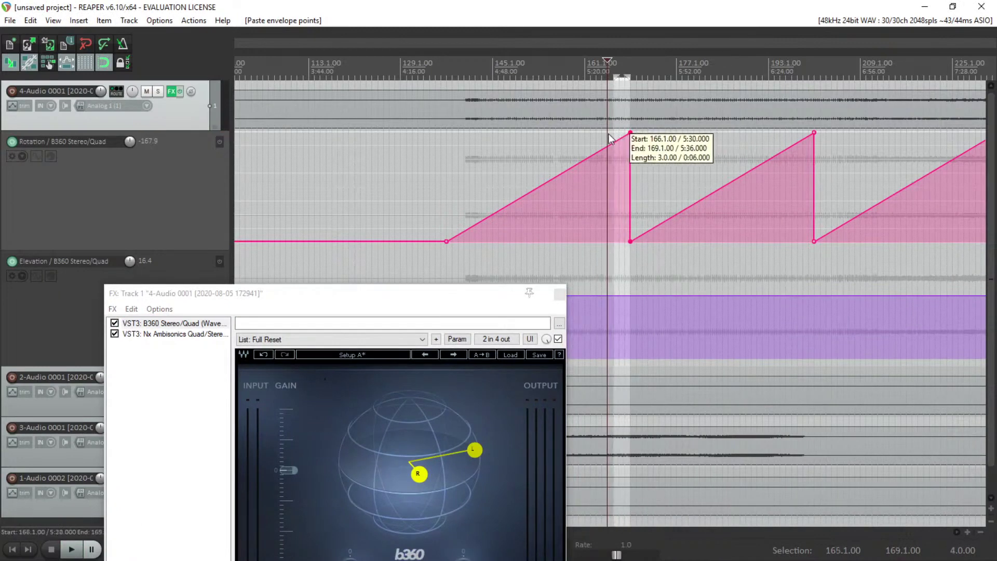
click(586, 176)
drag(603, 255, 526, 149)
Copy the shortened Rotation ramp's points and paste them end to end from about 5:00 up to about 14:50.
drag(431, 259, 587, 130)
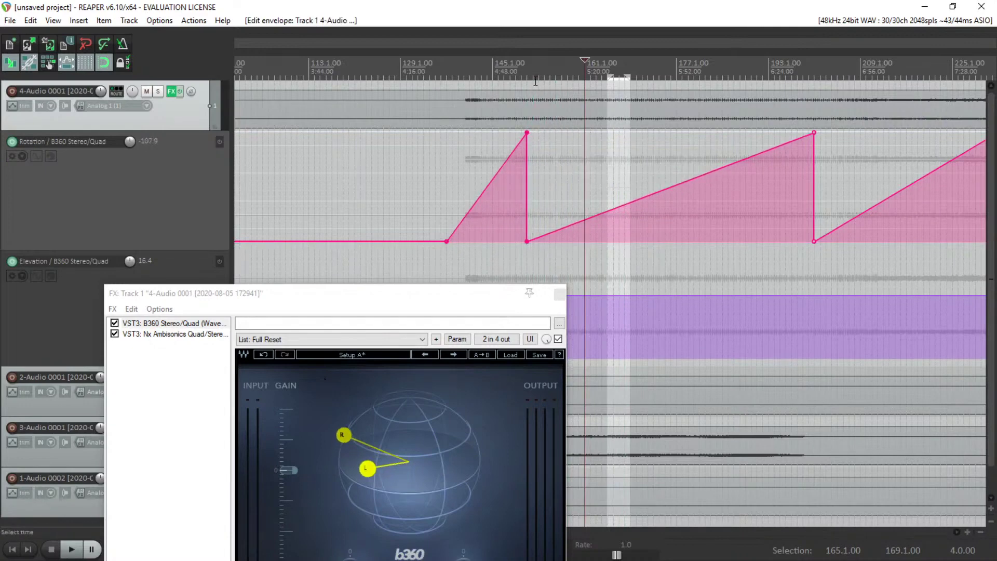
click(532, 75)
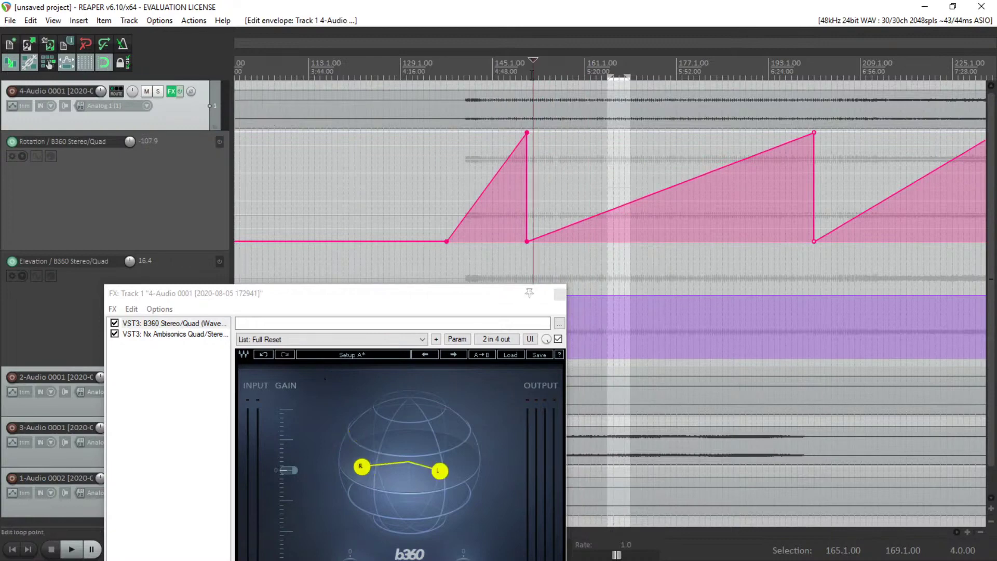
click(529, 76)
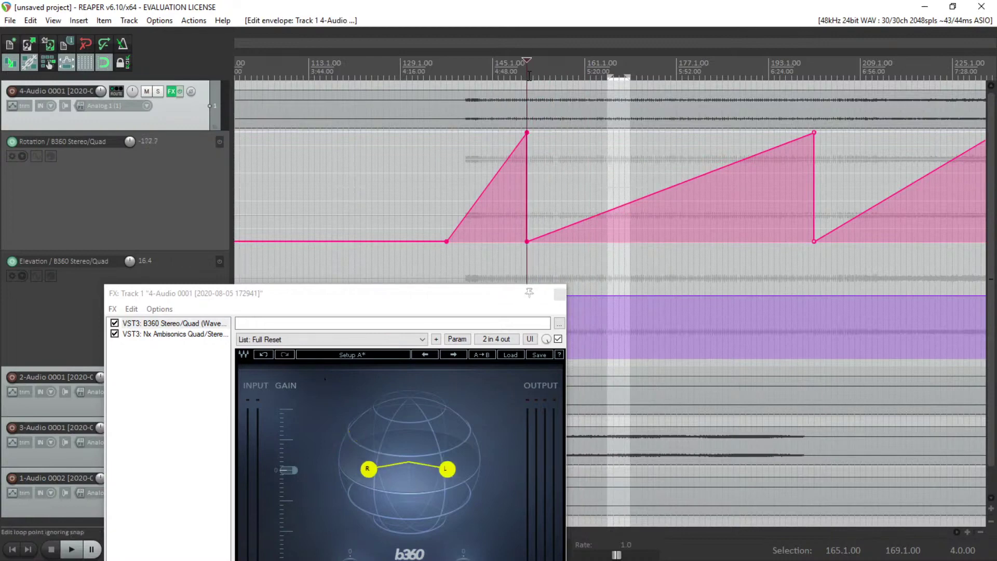
key(ctrl+v)
key(ctrl+v)
key(ctrl+v)
key(ctrl+v)
key(ctrl+v)
key(ctrl+v)
key(ctrl+v)
key(ctrl+v)
key(ctrl+v)
key(ctrl+v)
key(ctrl+v)
key(ctrl+v)
key(ctrl+v)
key(ctrl+v)
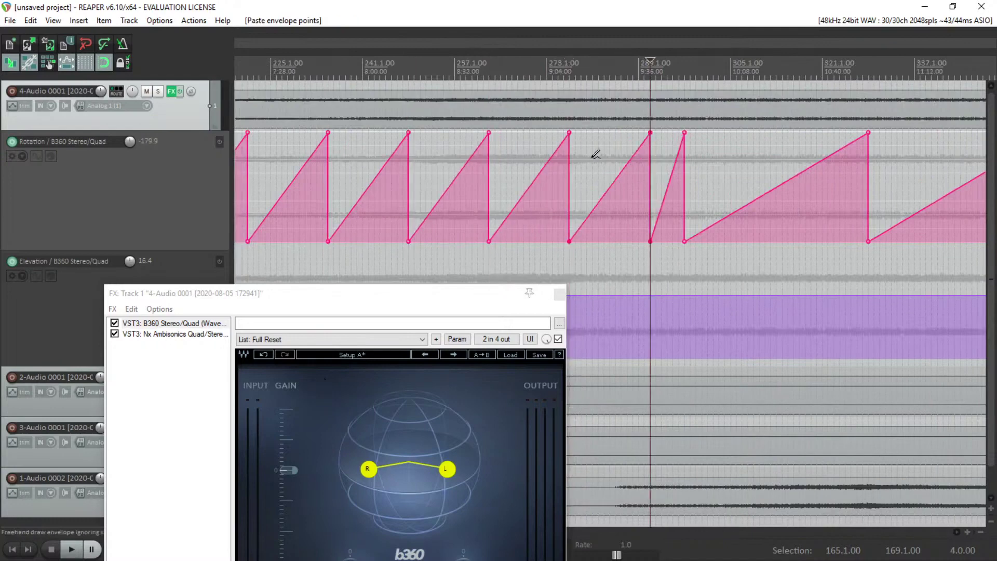
key(ctrl+v)
key(ctrl+v)
key(ctrl+v)
key(ctrl+v)
key(ctrl+v)
key(ctrl+v)
key(ctrl+v)
key(ctrl+v)
key(ctrl+Page_Down)
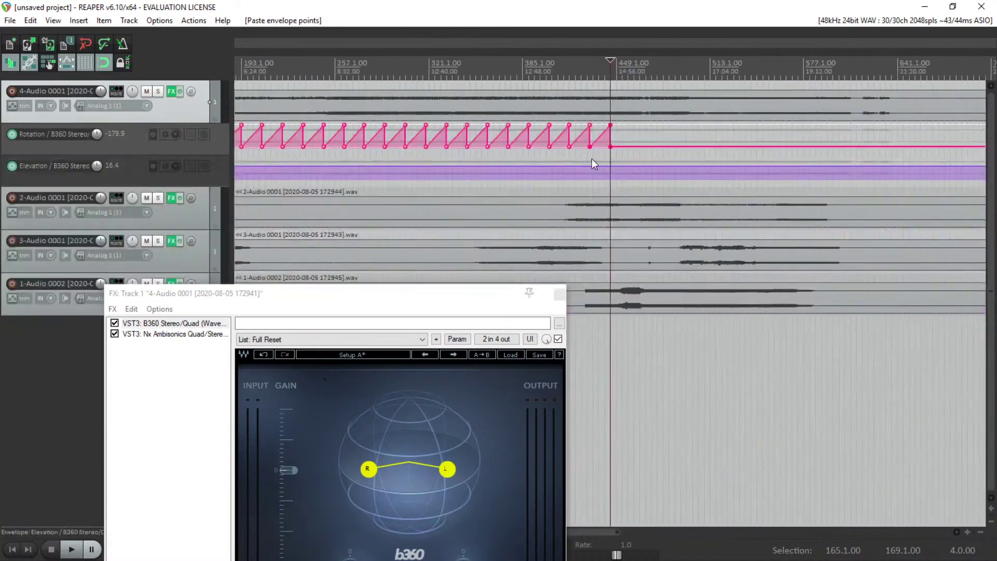
Play from about 4:48 with track 1's B360 in view and narrow its width to 29.
click(312, 74)
key(space)
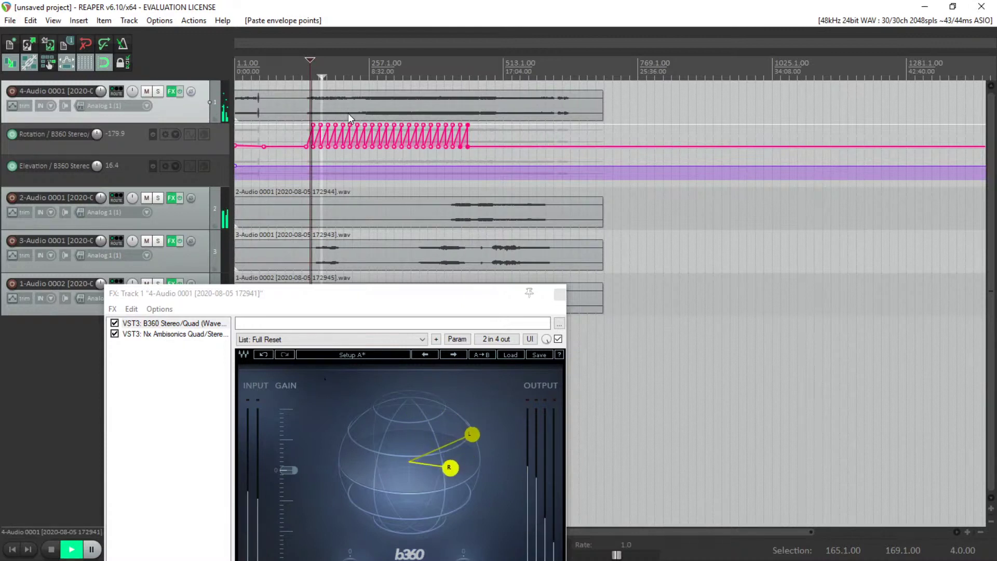
drag(457, 299, 617, 135)
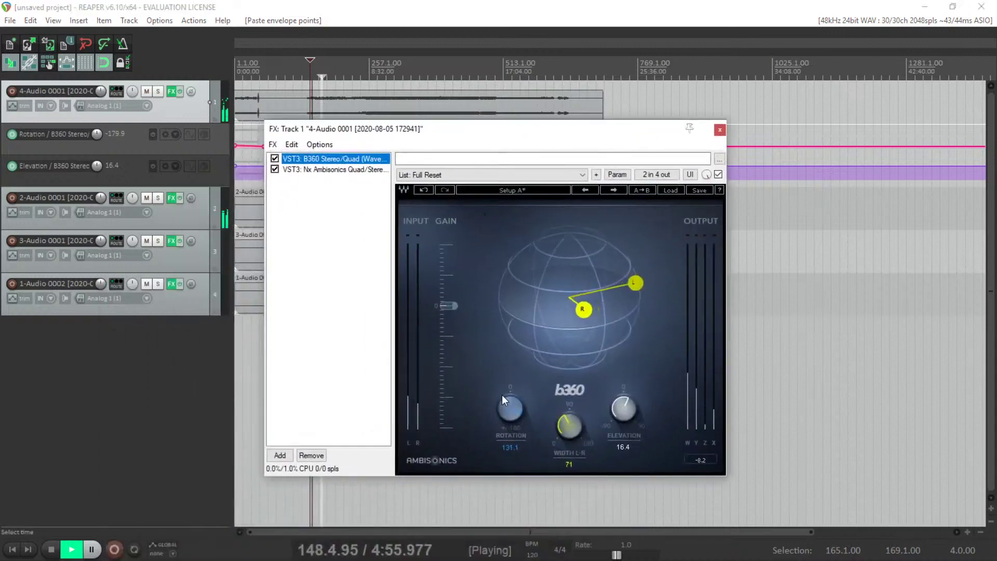
drag(571, 426, 575, 434)
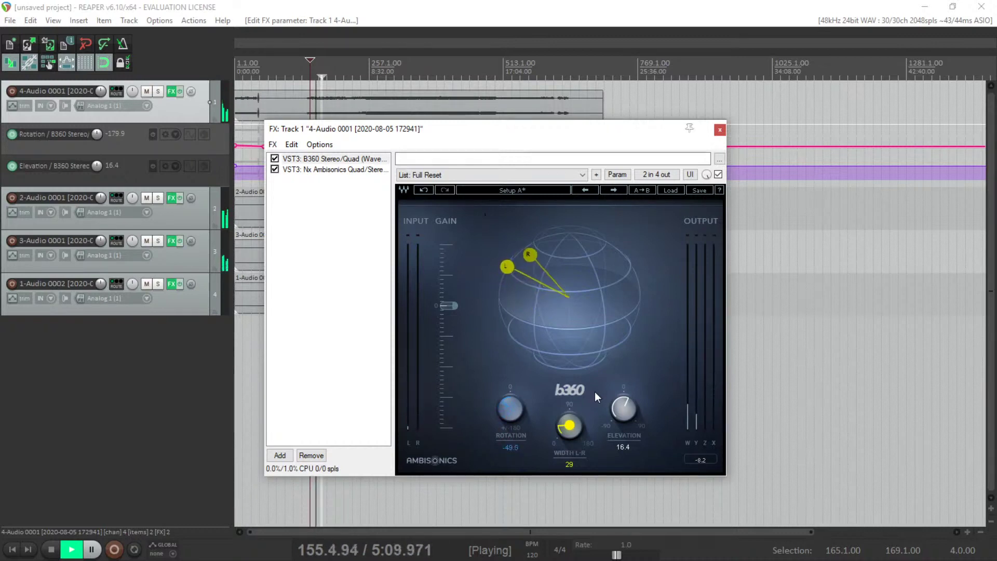
drag(454, 139, 836, 191)
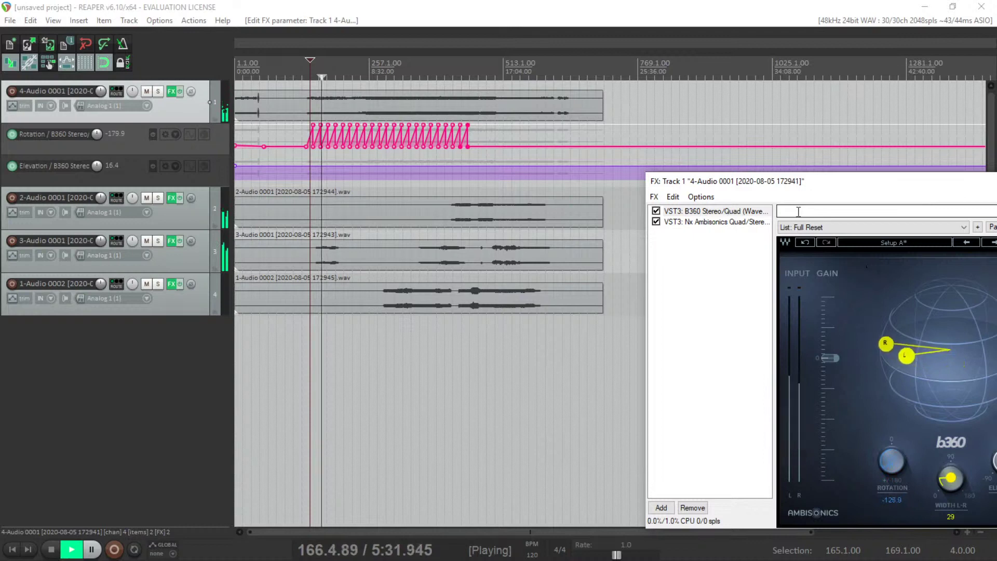
key(space)
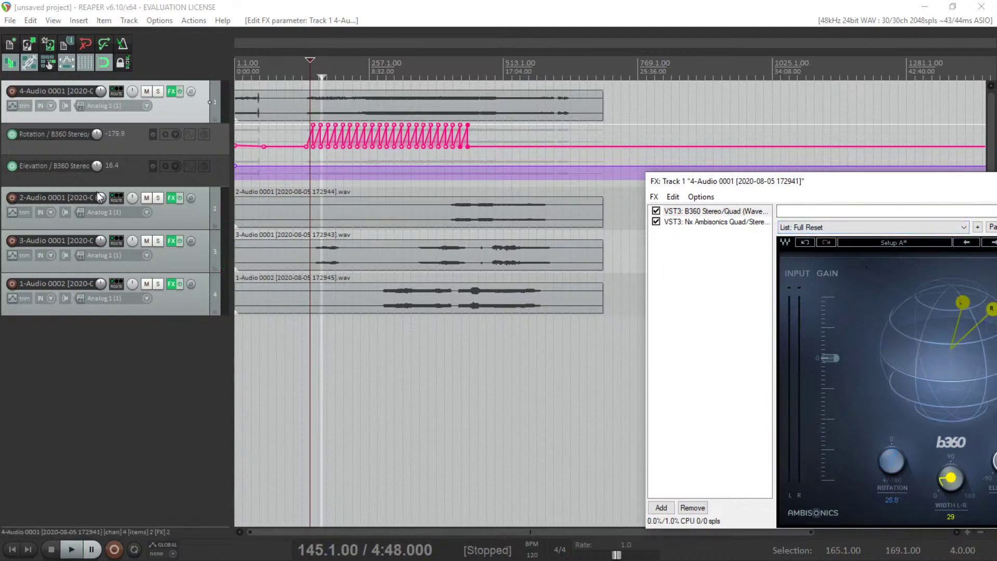
Enlarge track 1's Elevation envelope lane and add points forming a peak at about 5:36 and a dip at about 8:32.
drag(111, 183, 144, 347)
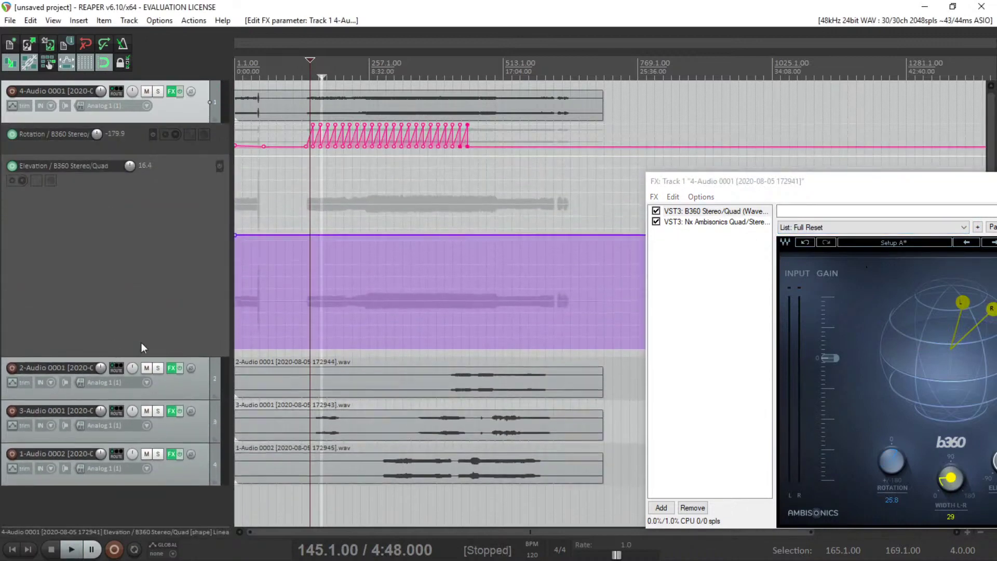
shift+click(301, 235)
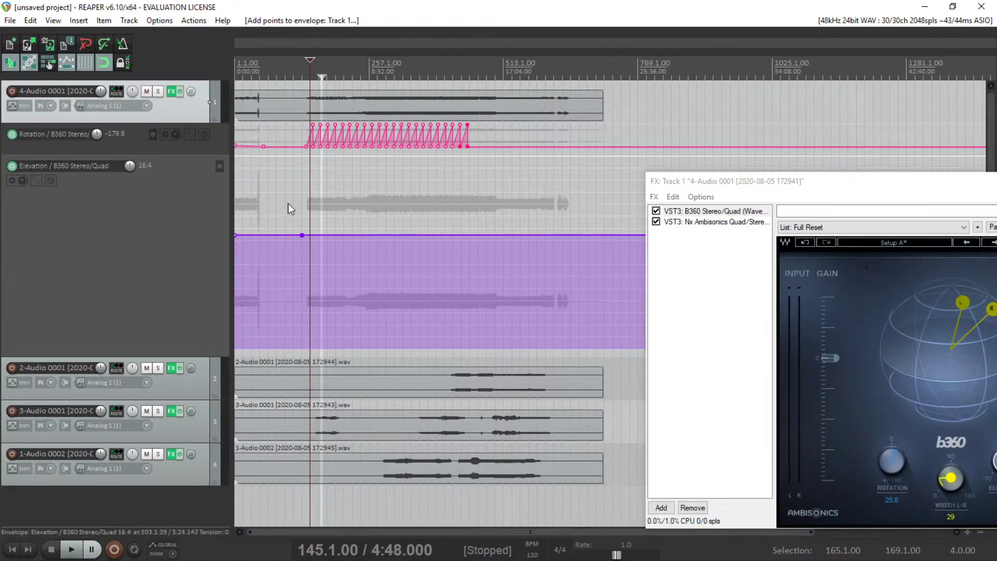
click(342, 235)
click(324, 235)
drag(324, 235, 323, 157)
click(377, 236)
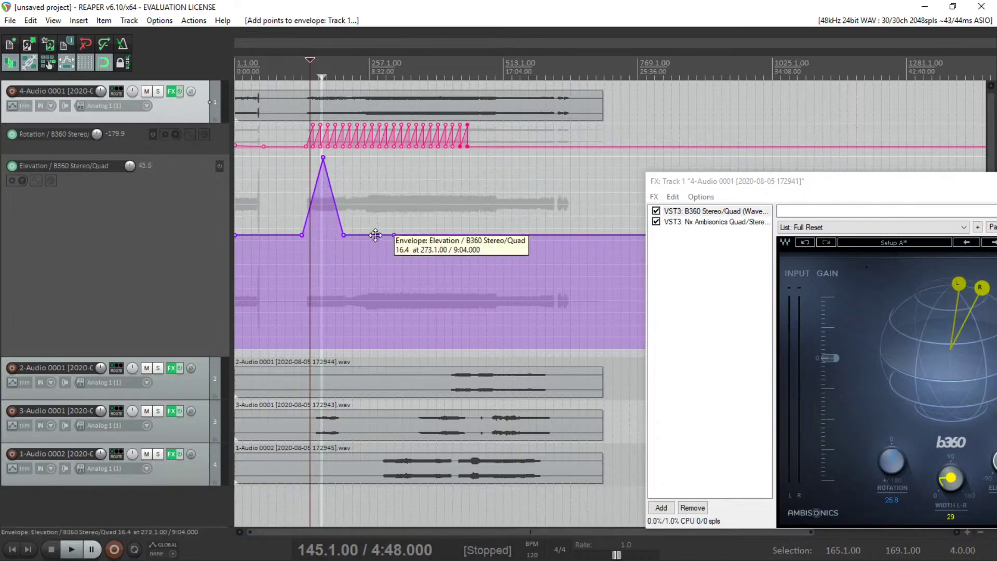
drag(376, 236, 369, 323)
Play from the start of the elevation rise and audition the combined rotation and elevation movement.
click(303, 78)
key(space)
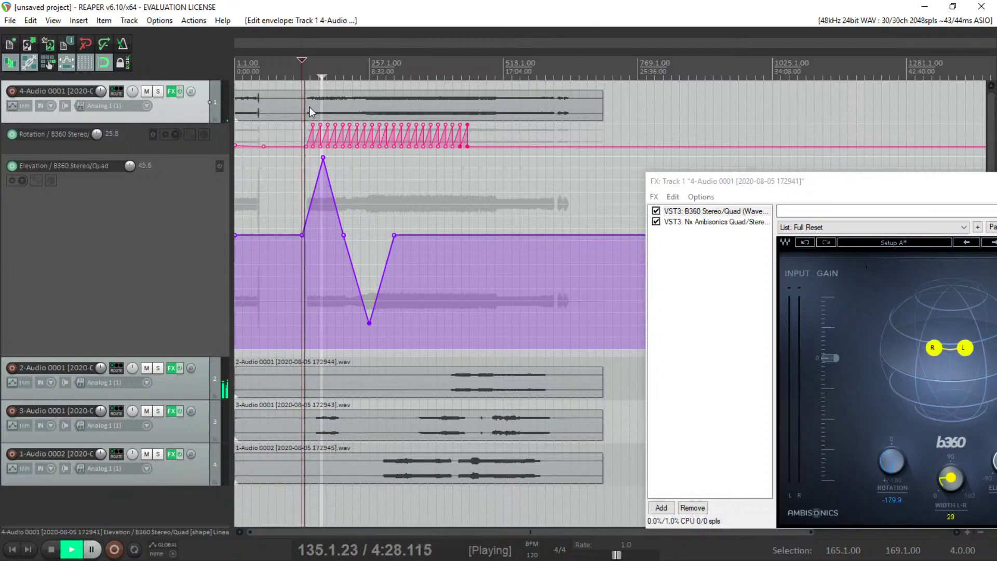
scroll(328, 192, up, 3)
scroll(328, 193, up, 2)
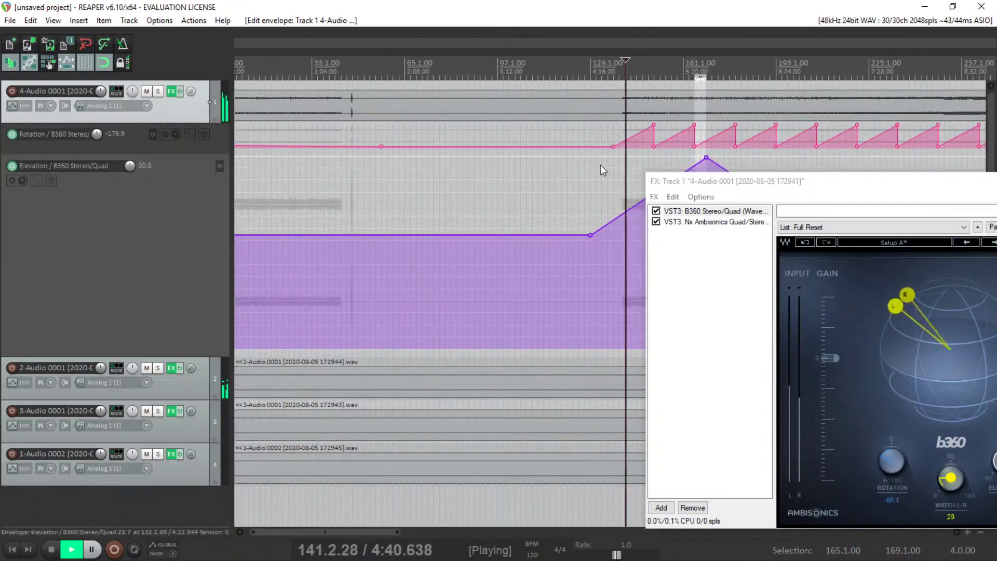
scroll(601, 164, down, 3)
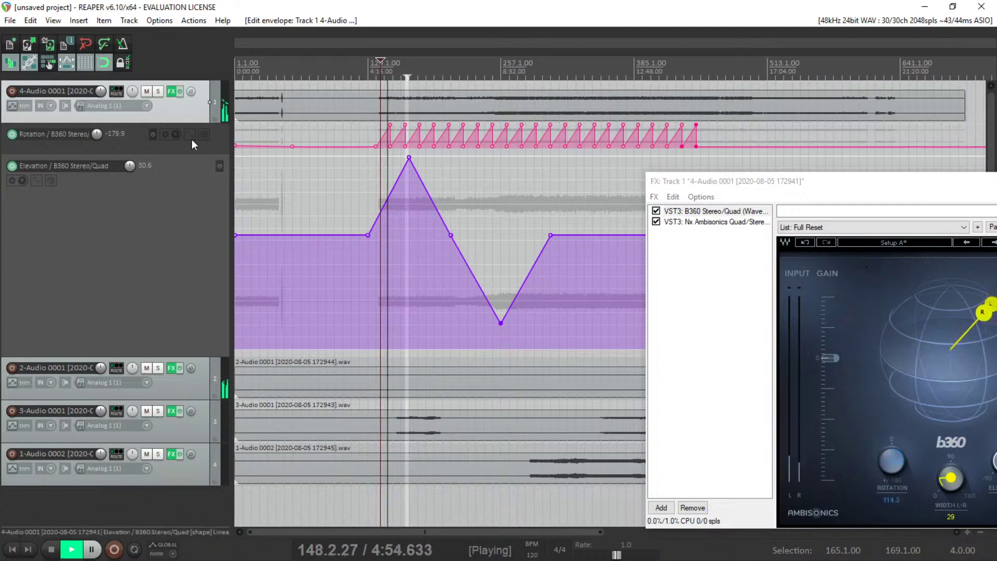
Tighten the Elevation curve during playback, moving its peak to about 4:50 and its dip to about 5:20.
scroll(373, 147, down, 2)
scroll(372, 147, up, 4)
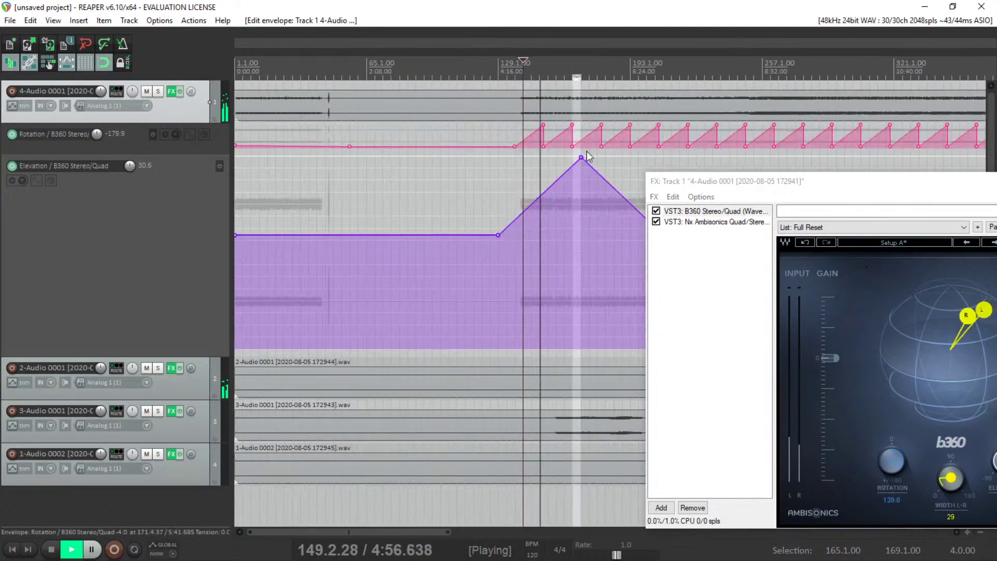
drag(582, 157, 575, 322)
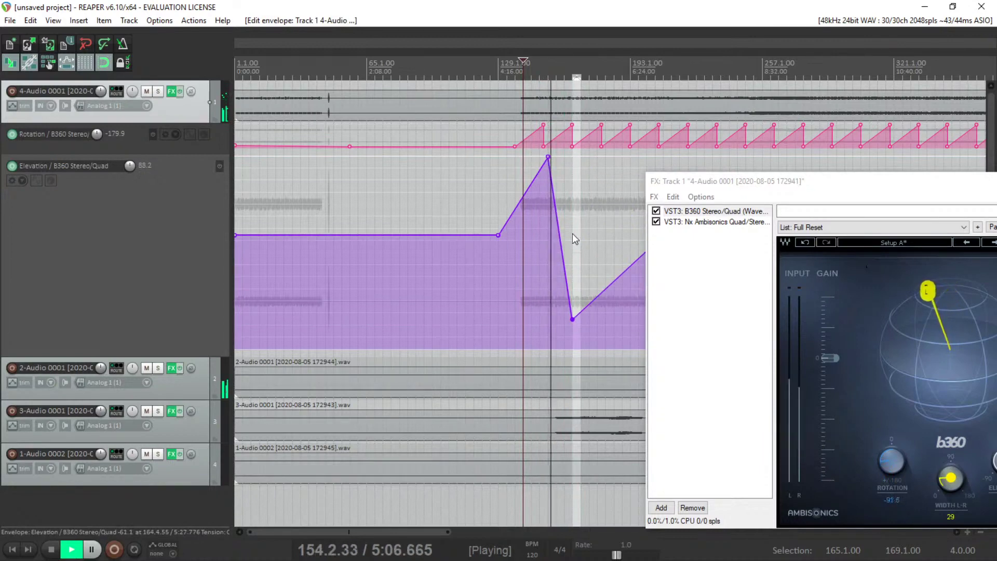
mouse_move(572, 318)
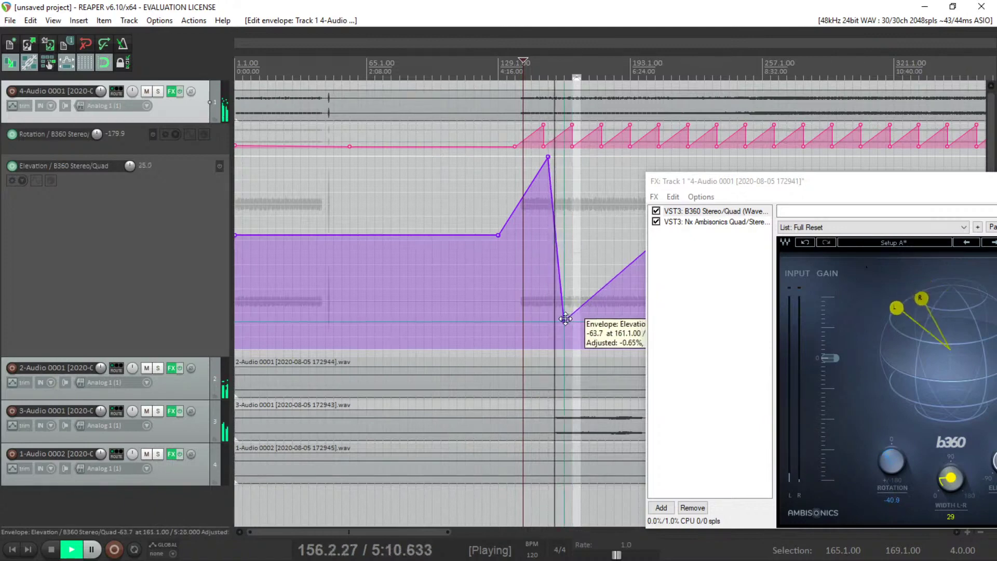
scroll(561, 151, up, 3)
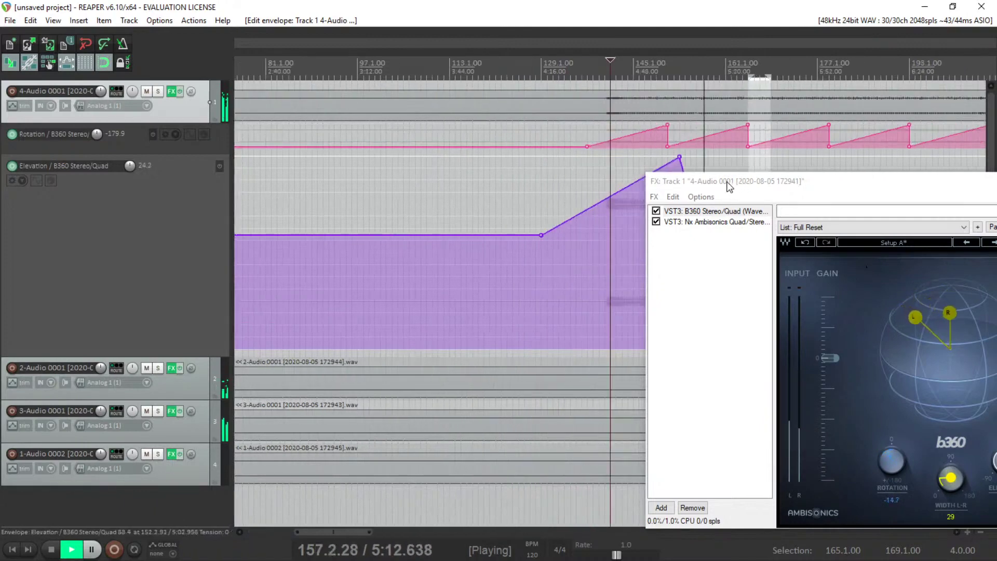
drag(727, 181, 937, 185)
mouse_move(679, 157)
drag(680, 157, 641, 157)
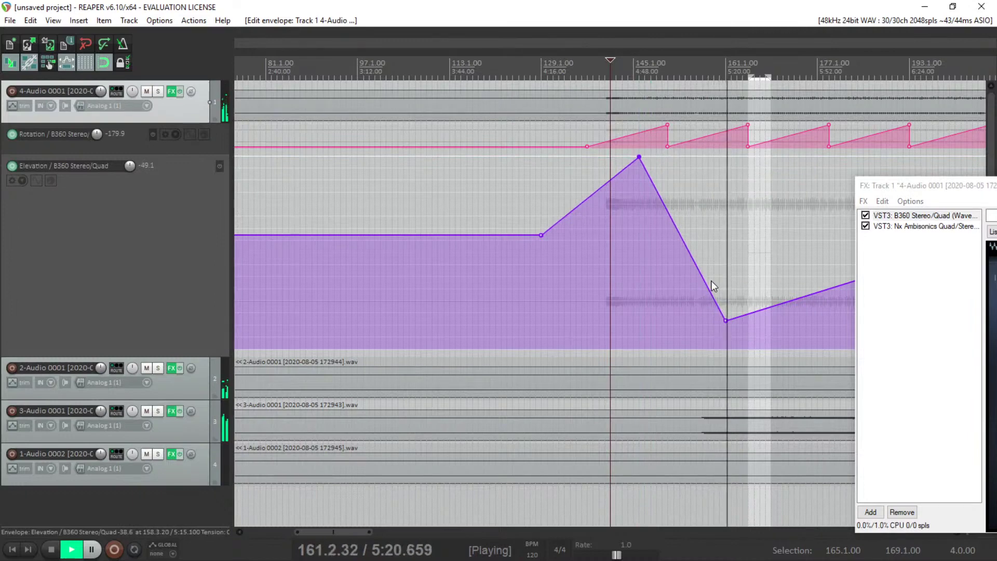
key(space)
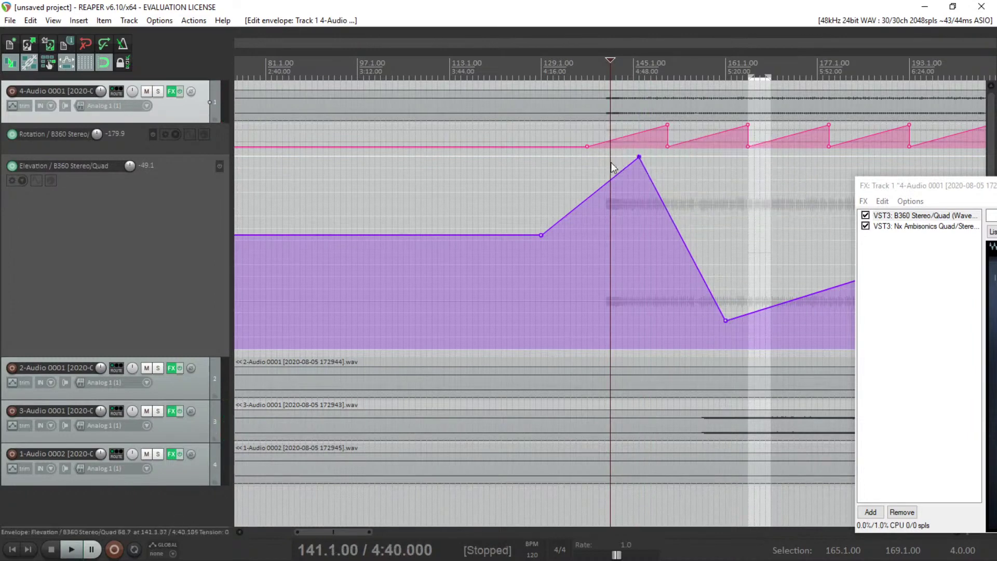
Reshape the first Elevation cycle to rise from near the minimum at 4:32, peak at about 4:46 and fall back at 5:00.
click(638, 159)
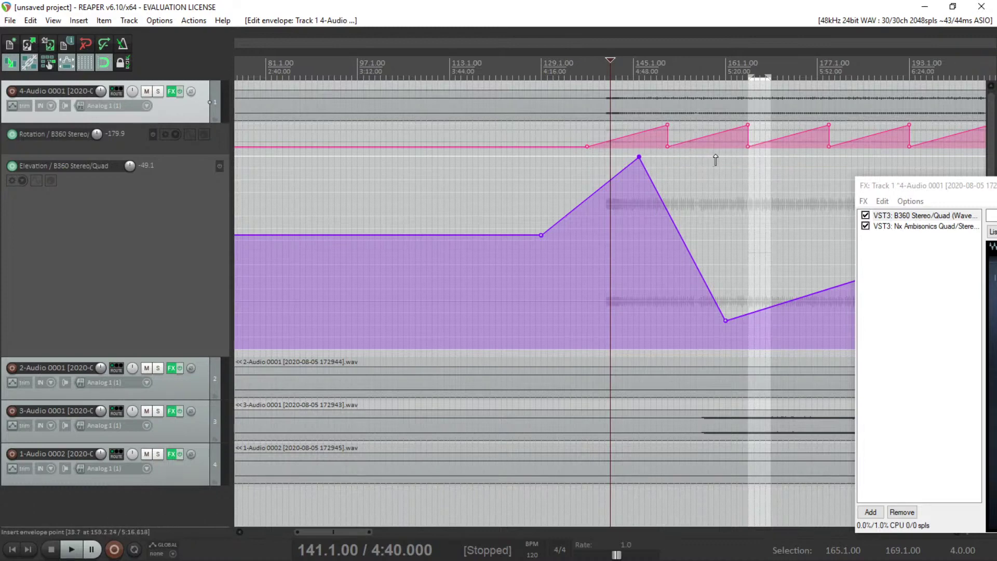
drag(718, 164, 681, 357)
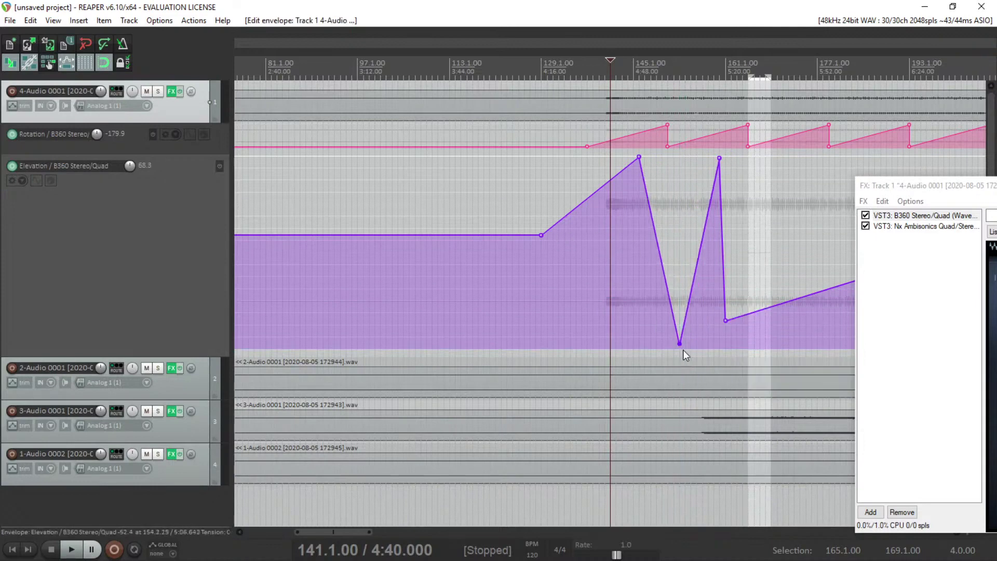
drag(678, 344, 665, 355)
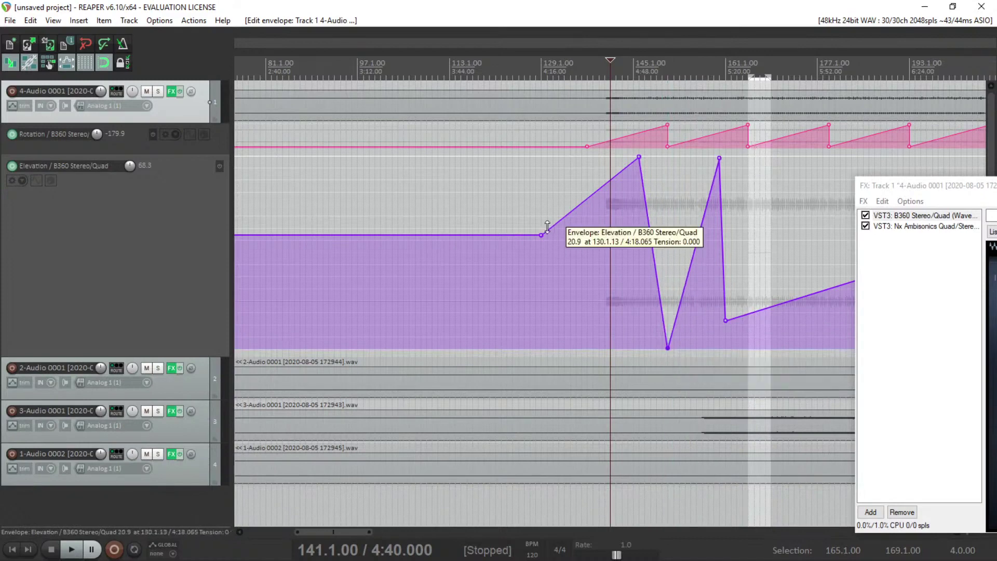
drag(542, 236, 589, 348)
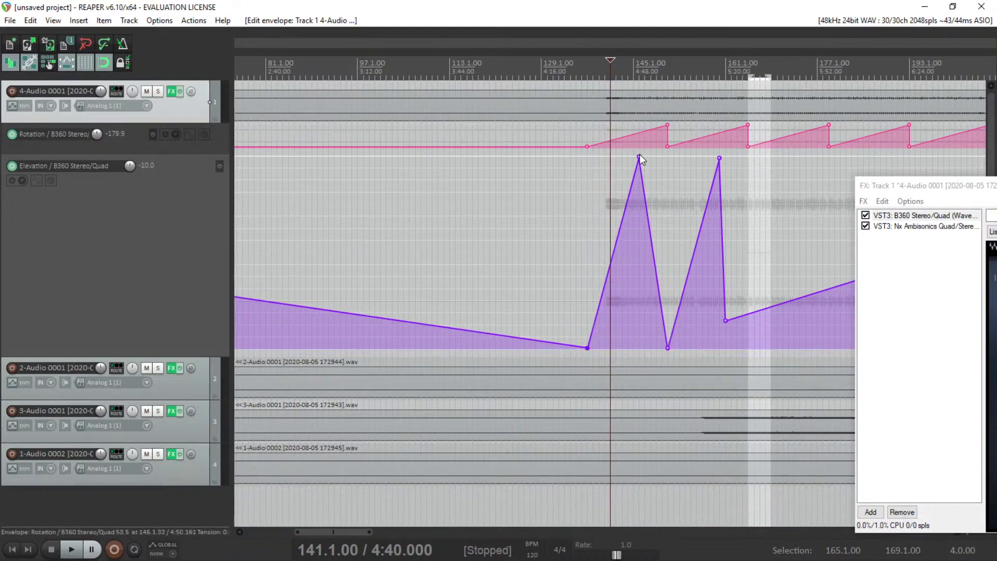
drag(639, 157, 633, 157)
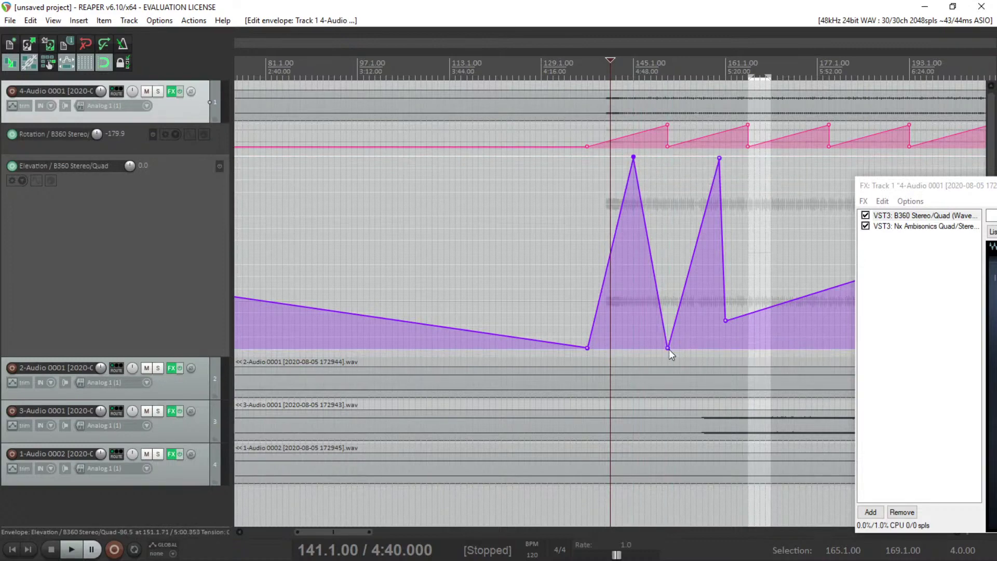
drag(668, 345, 668, 348)
drag(587, 347, 587, 346)
drag(633, 158, 628, 157)
Copy the Elevation cycle's points between 4:32 and 5:00 and paste them end to end from 5:00 up to 9:40.
drag(579, 352, 676, 152)
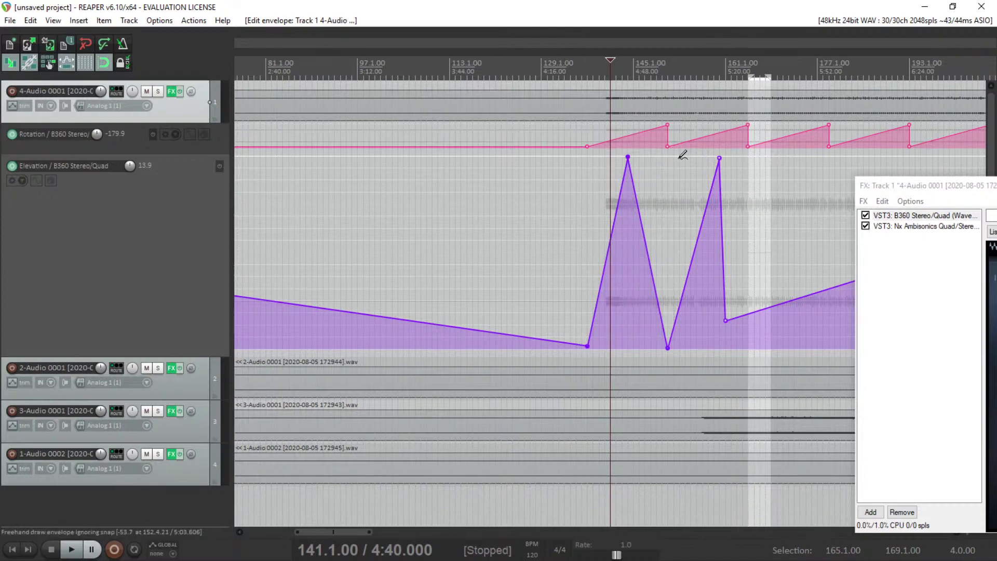
click(670, 362)
key(ctrl+v)
key(ctrl+v)
key(ctrl+v)
key(ctrl+v)
key(ctrl+v)
key(ctrl+v)
key(ctrl+v)
key(ctrl+v)
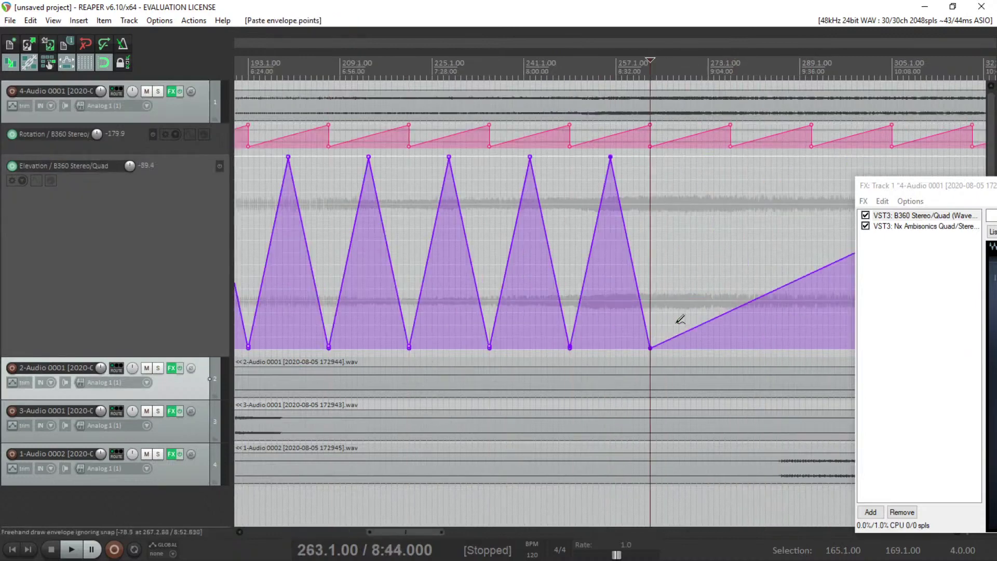
key(ctrl+v)
key(ctrl+v)
scroll(682, 290, down, 3)
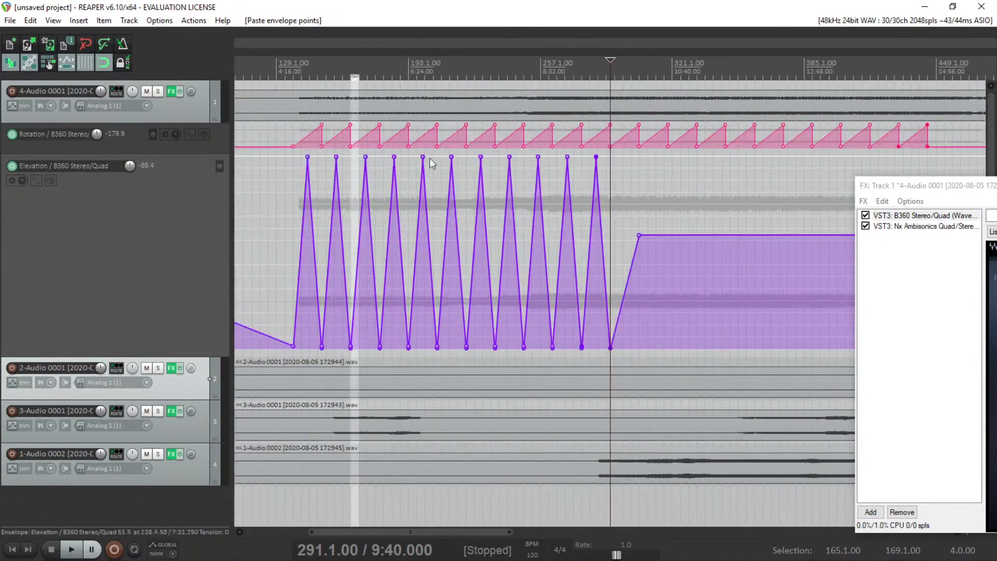
Play from about 4:40 with track 1's B360 in view and watch the repeating elevation movement.
click(306, 77)
key(space)
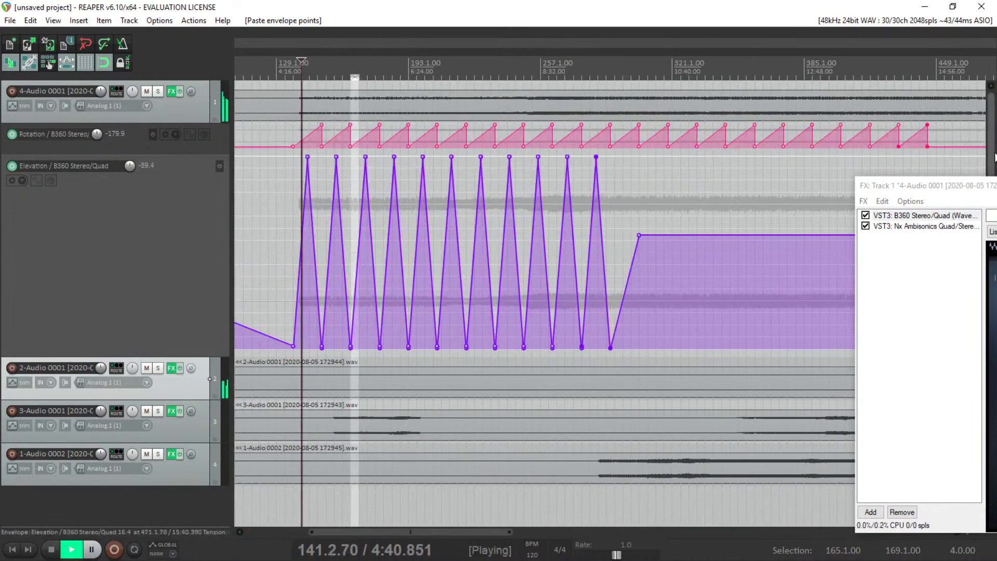
drag(967, 188, 576, 114)
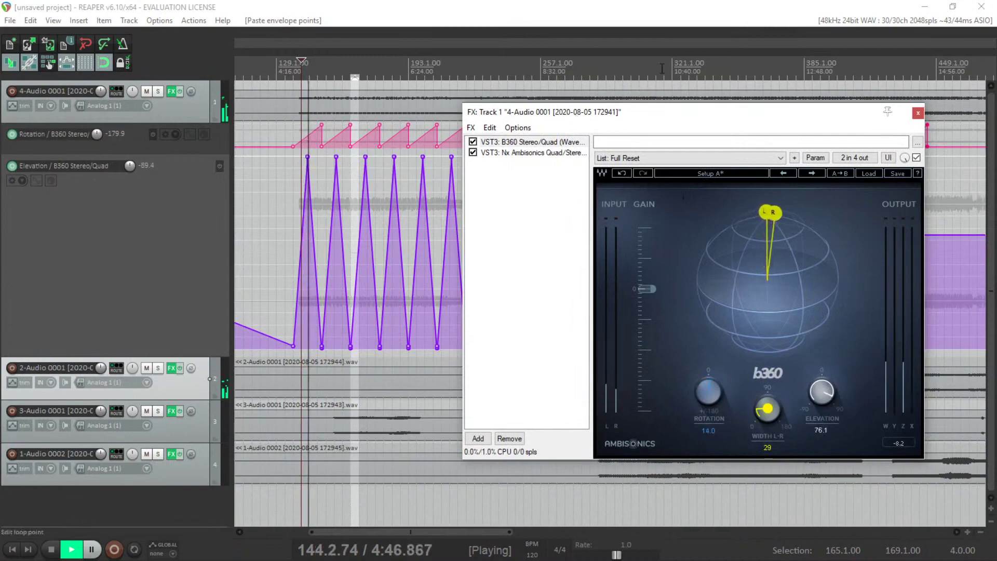
Lower all the repeated Elevation peaks together and raise all the troughs together, each by about a fifth of the envelope's range.
drag(681, 117, 992, 151)
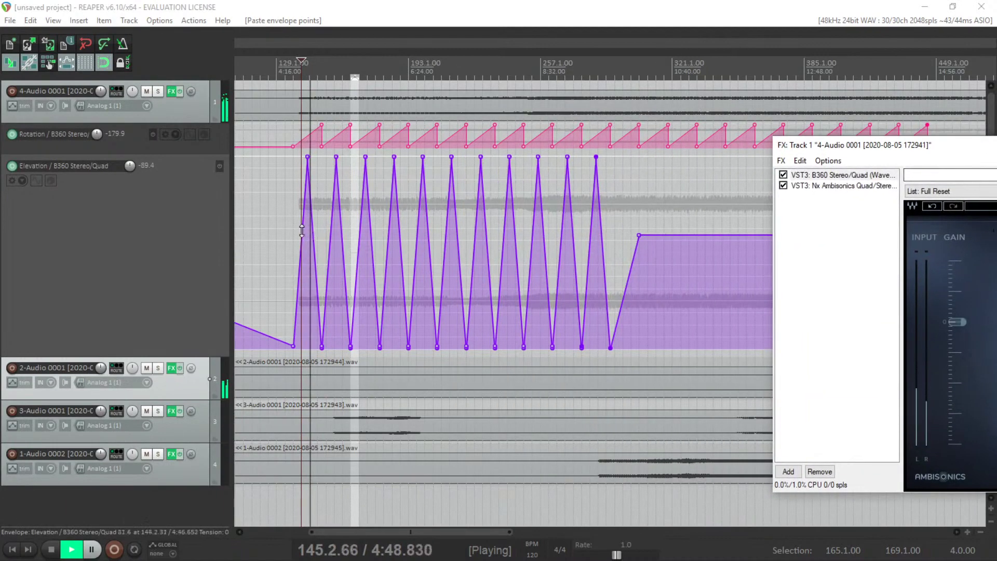
drag(313, 182, 673, 158)
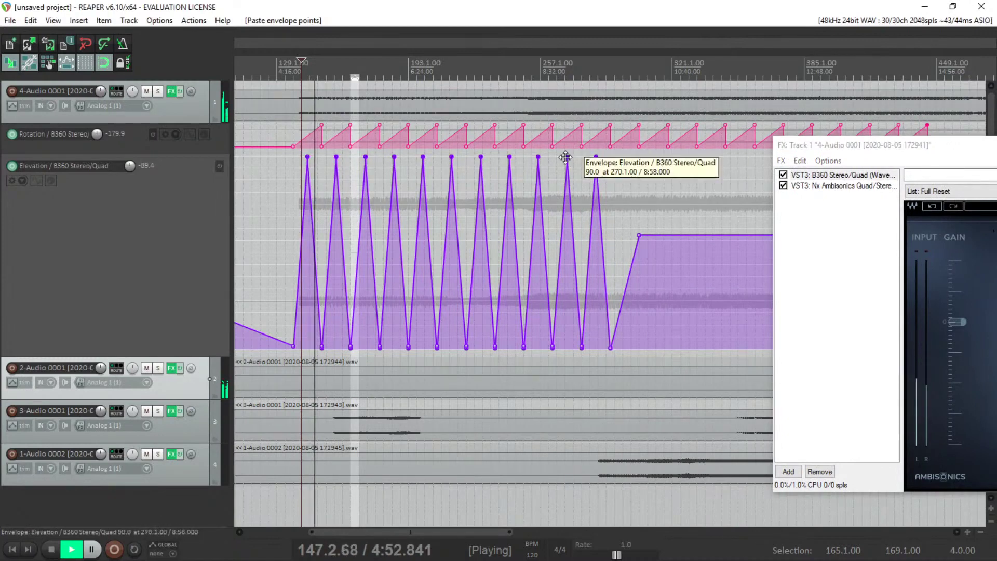
drag(565, 157, 564, 217)
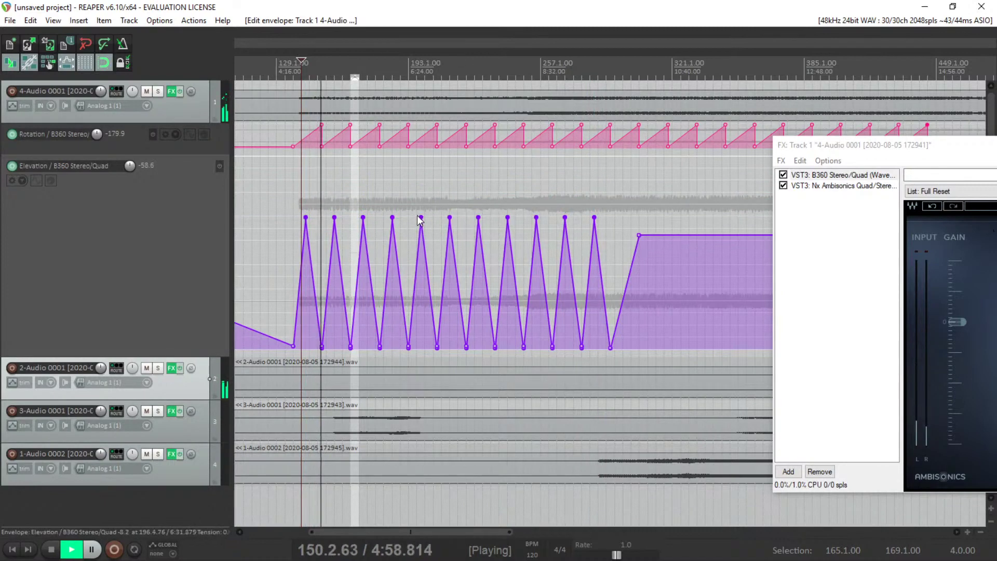
mouse_move(422, 215)
drag(422, 214, 426, 190)
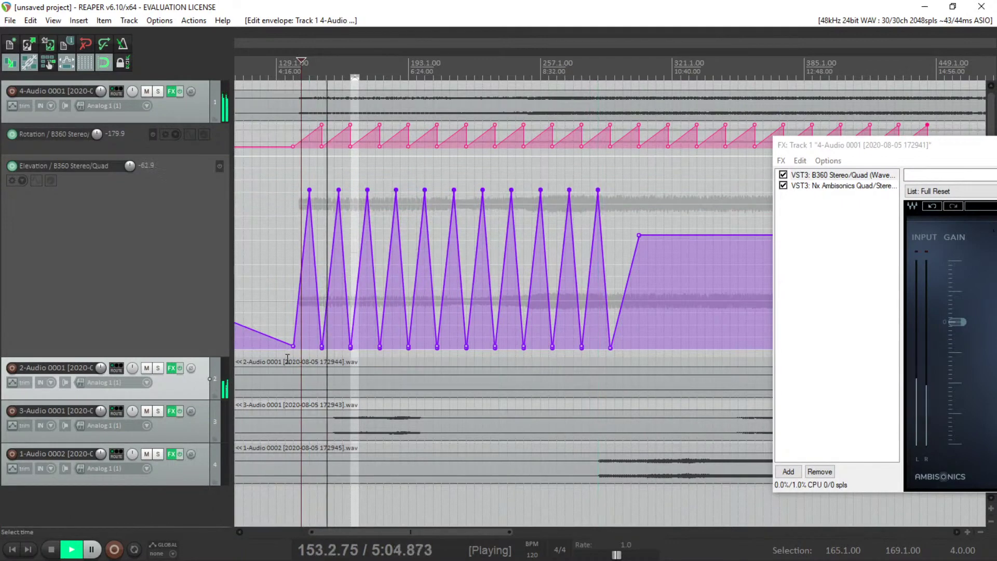
drag(288, 358, 579, 302)
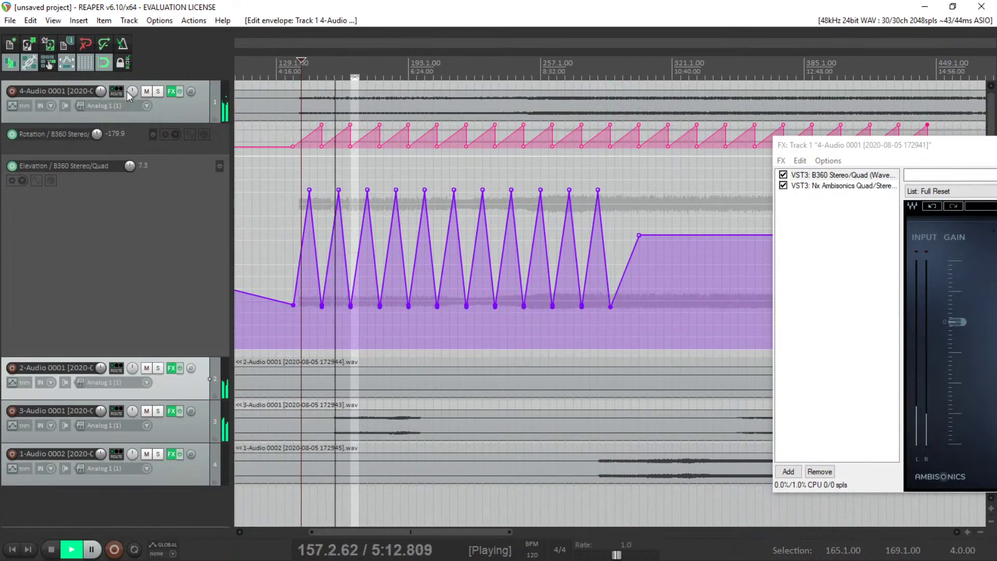
Solo track 1, audition its movement in the B360, and close the effects window.
click(159, 92)
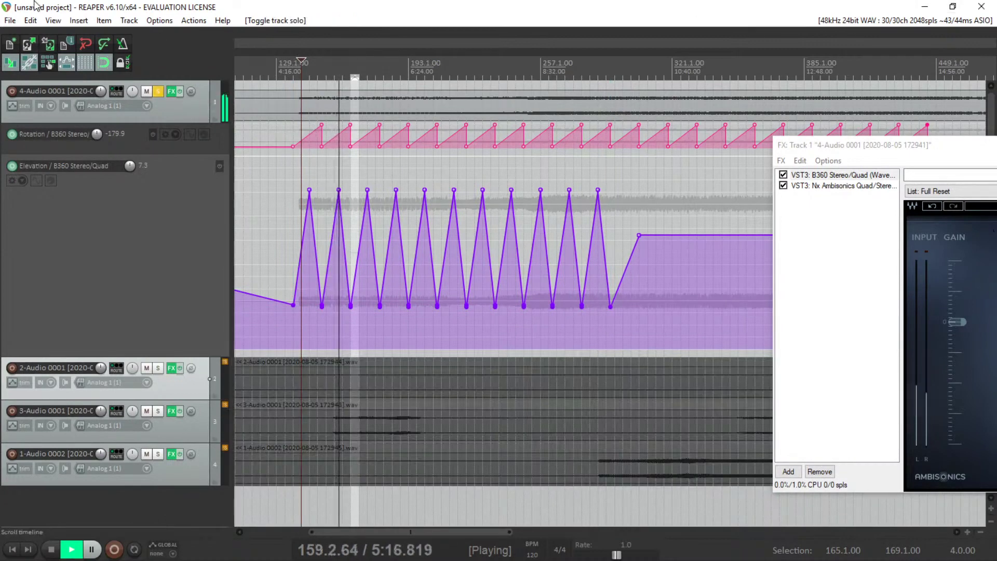
drag(957, 149, 485, 155)
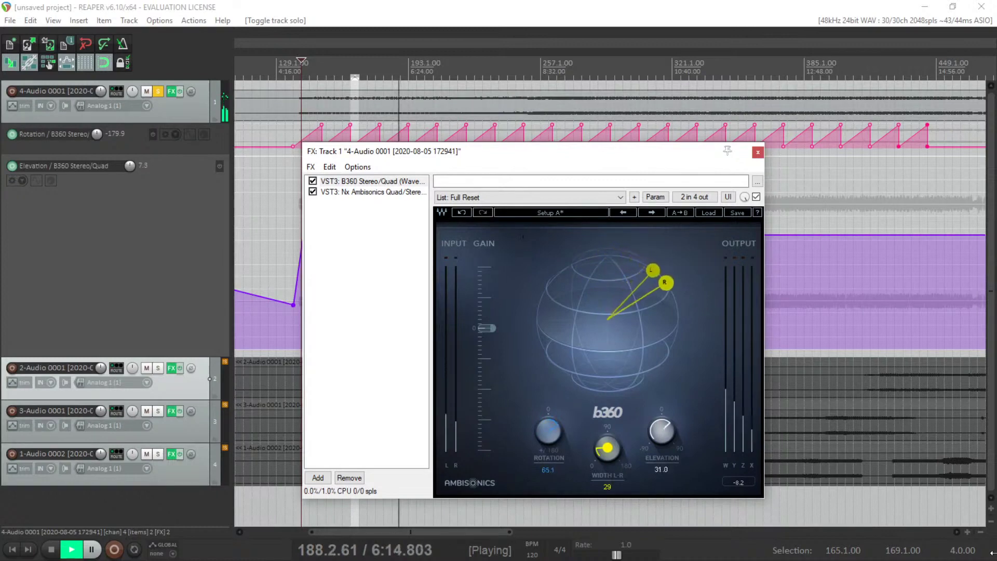
click(757, 152)
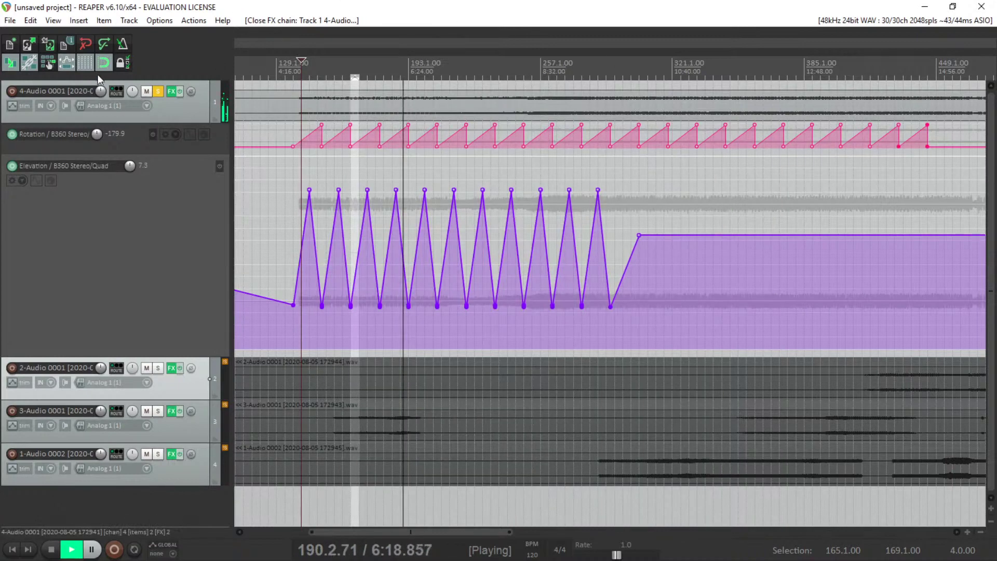
Unsolo track 1, solo track 3 briefly to check it, and return to the full mix.
click(158, 93)
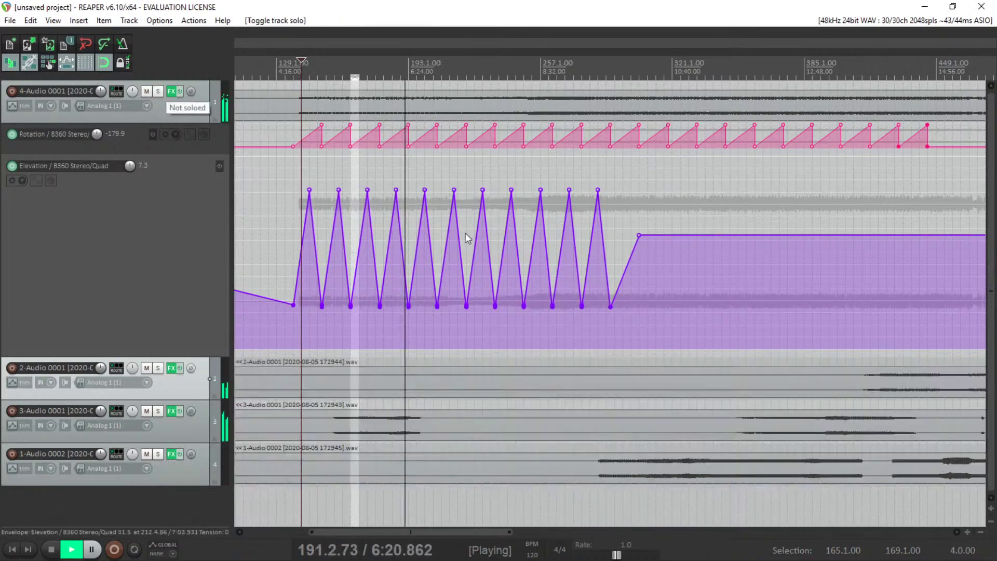
scroll(461, 258, down, 4)
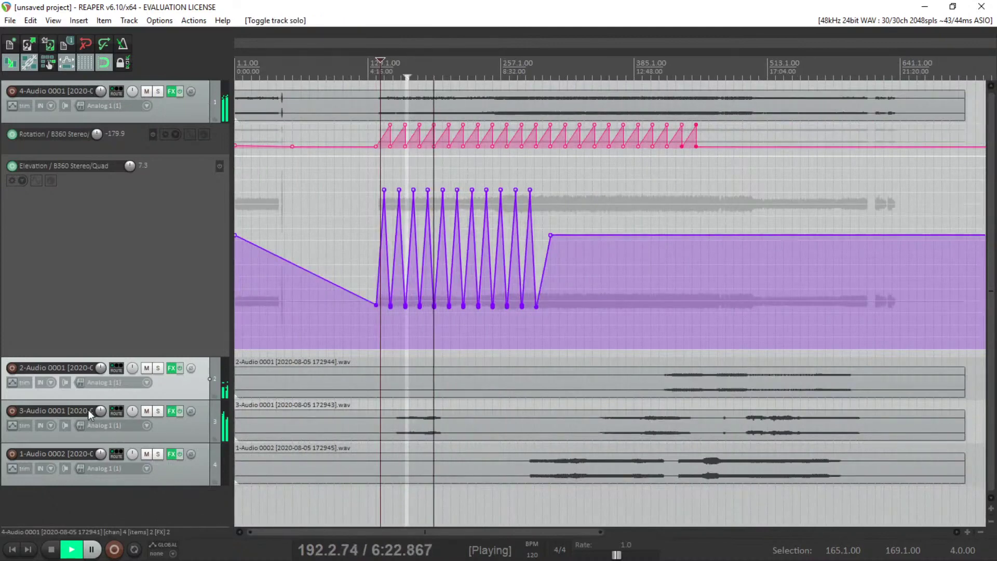
click(159, 410)
click(159, 410)
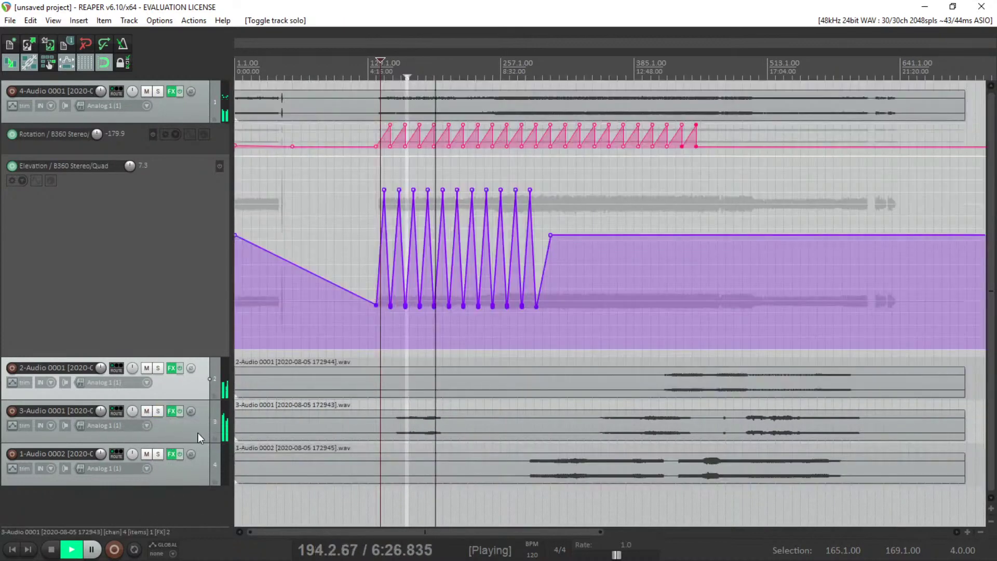
scroll(317, 423, down, 2)
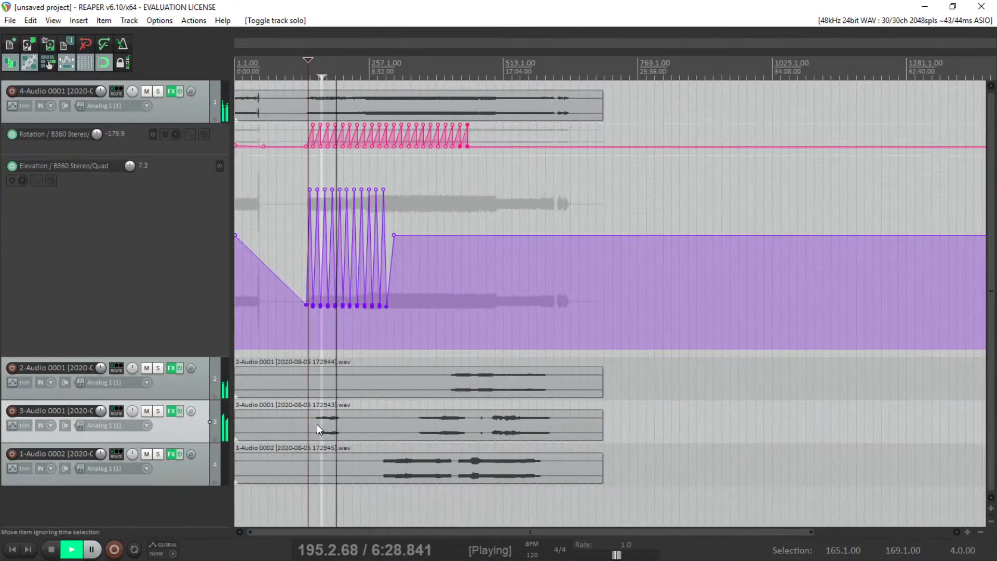
scroll(291, 431, up, 2)
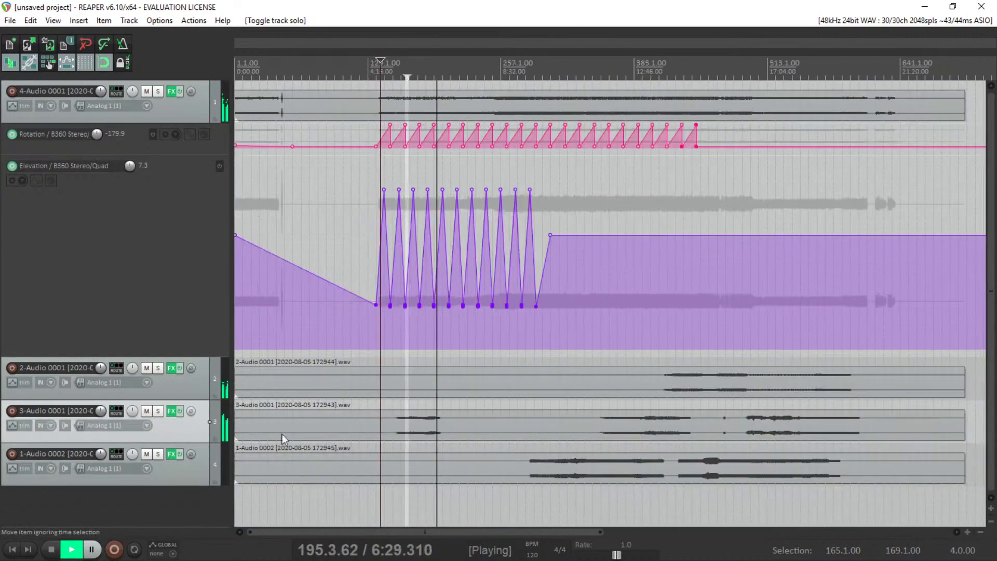
Show and arm the B360 Rotation and Elevation envelopes on track 3.
click(12, 425)
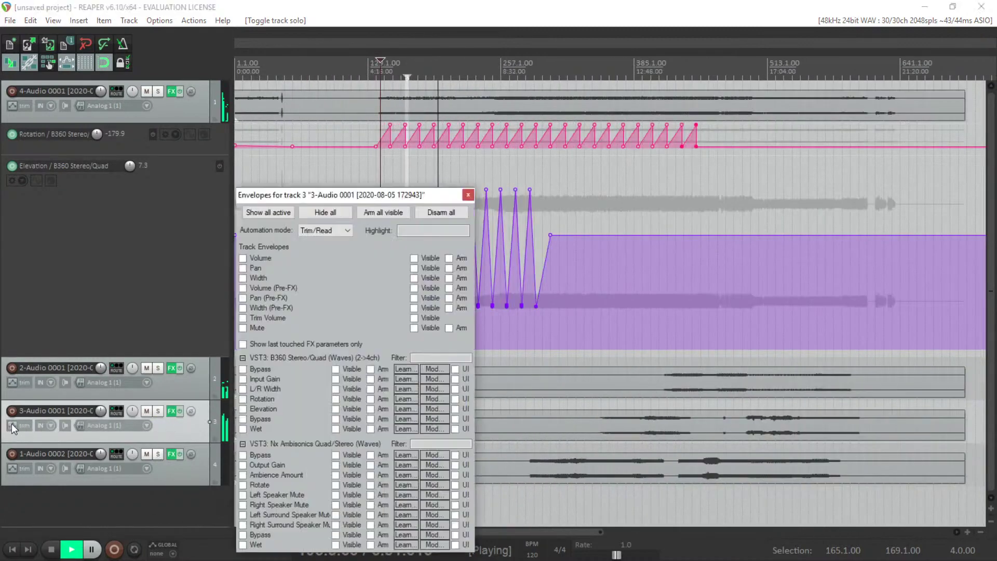
click(243, 399)
click(242, 408)
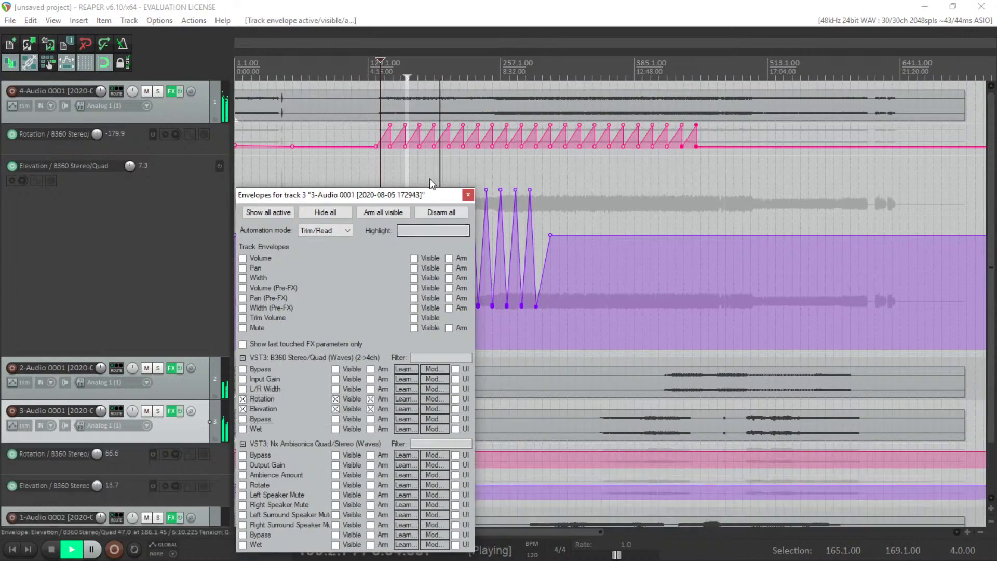
click(468, 195)
Play from about 5:12 and enlarge the lane of track 3's Rotation envelope for editing.
scroll(474, 333, down, 1)
scroll(462, 341, up, 3)
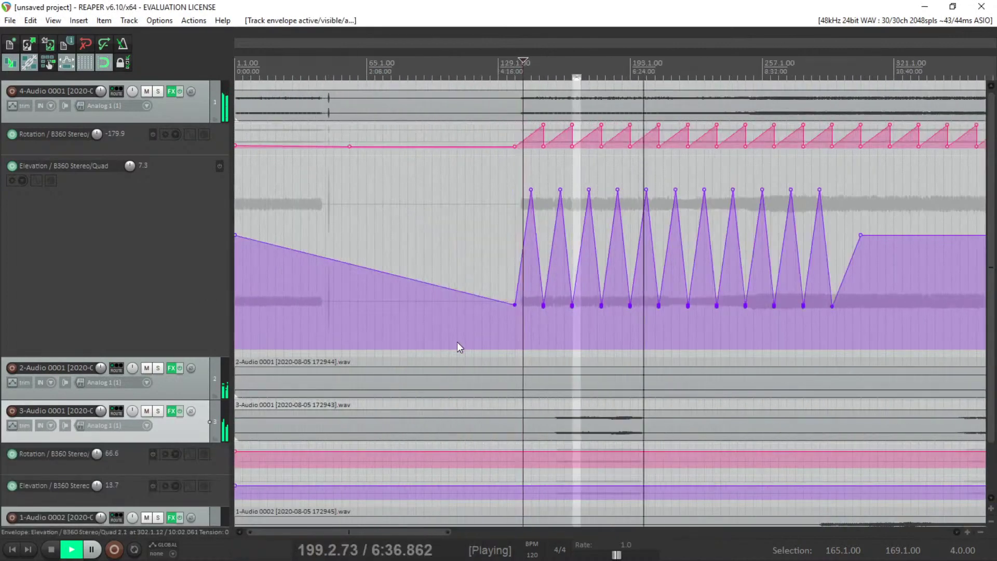
click(558, 69)
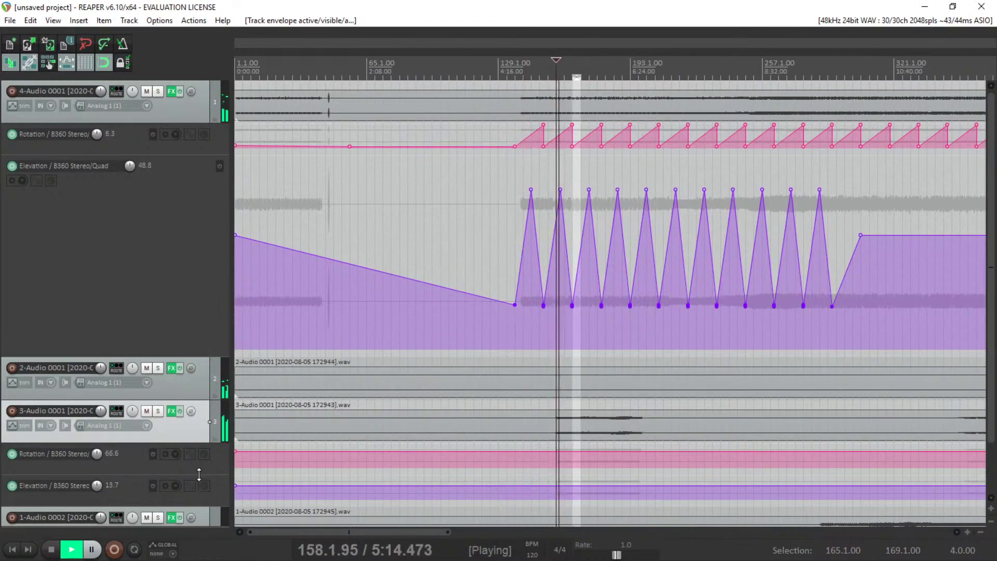
drag(176, 474, 207, 434)
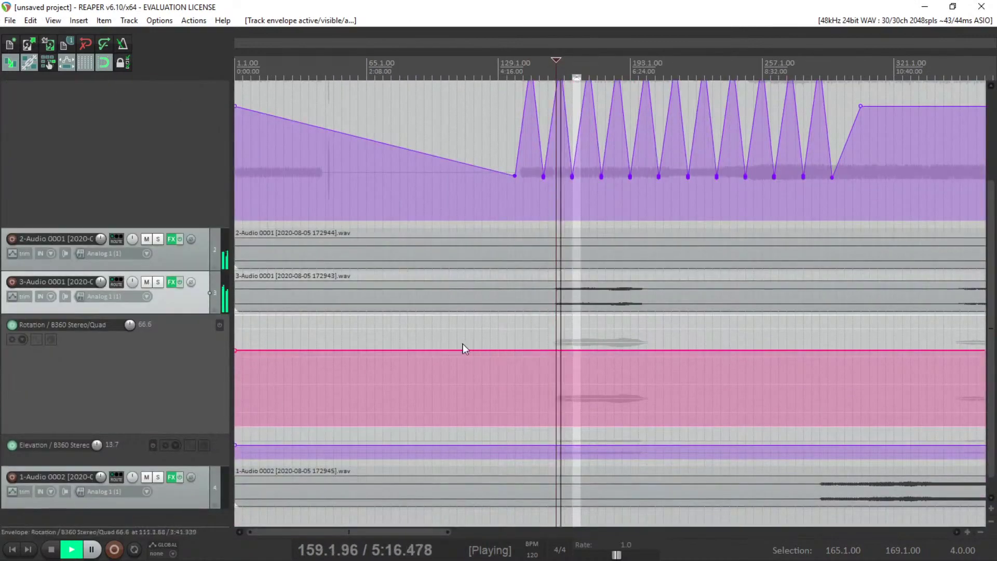
Draw one turn in track 3's Rotation envelope, falling from 180 at 5:12 to -179.9 at 5:52 and jumping straight back to 180.
click(549, 351)
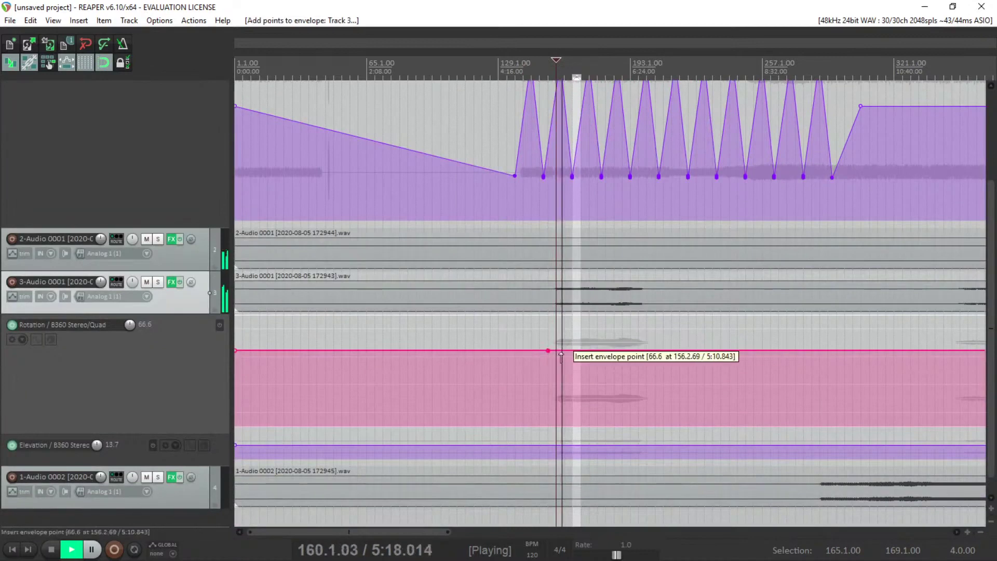
click(656, 351)
click(572, 351)
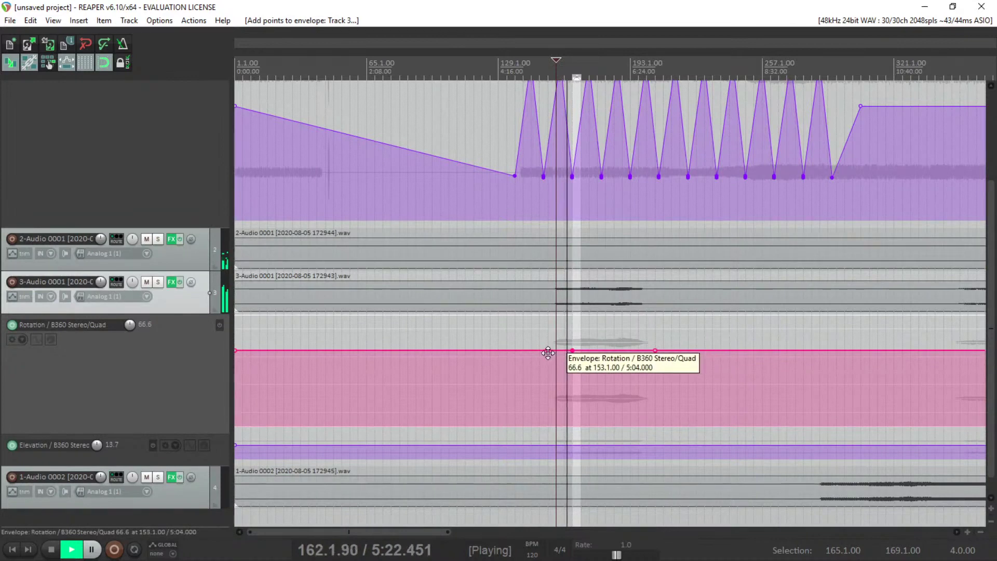
drag(552, 352, 558, 311)
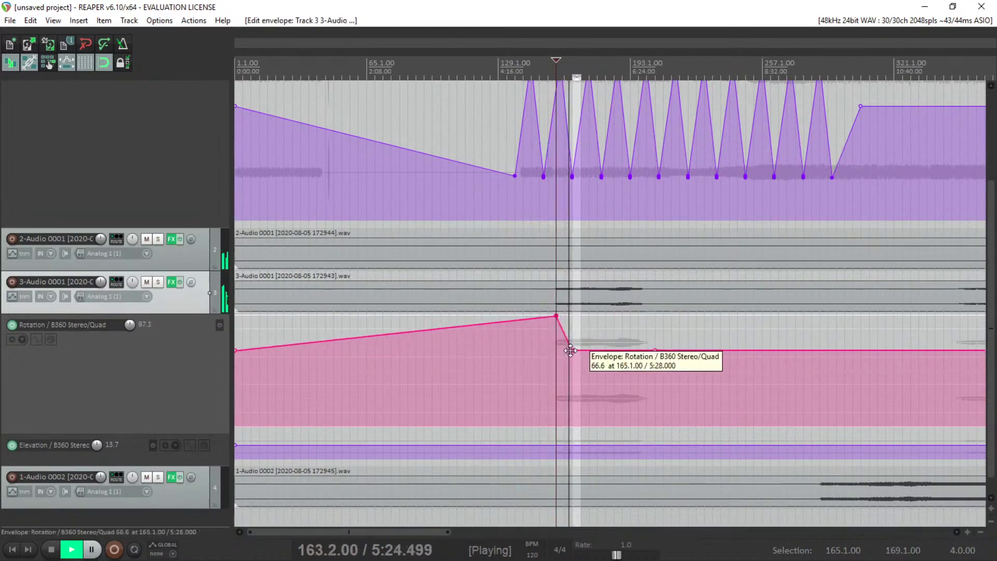
drag(572, 350, 595, 463)
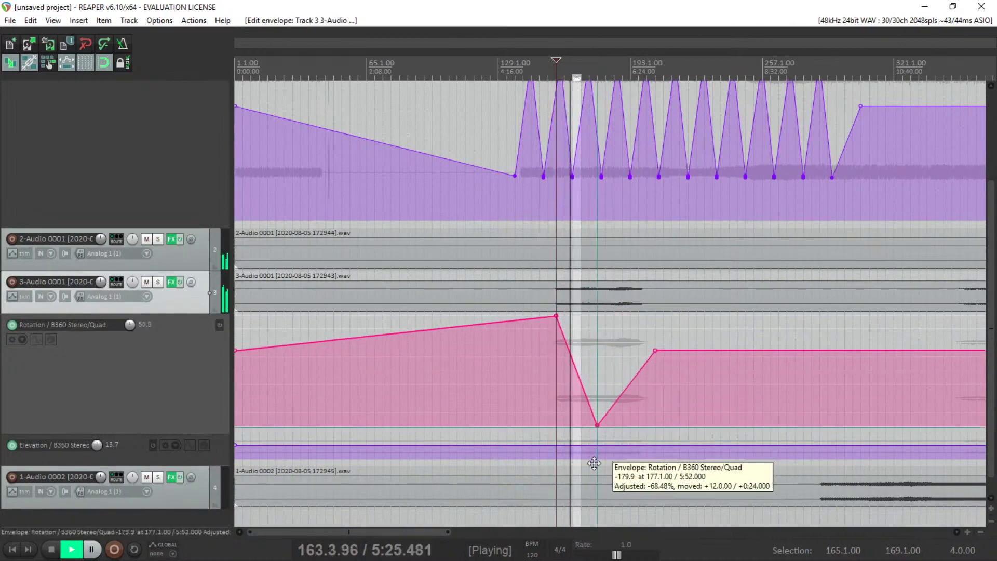
click(622, 378)
drag(621, 367, 599, 314)
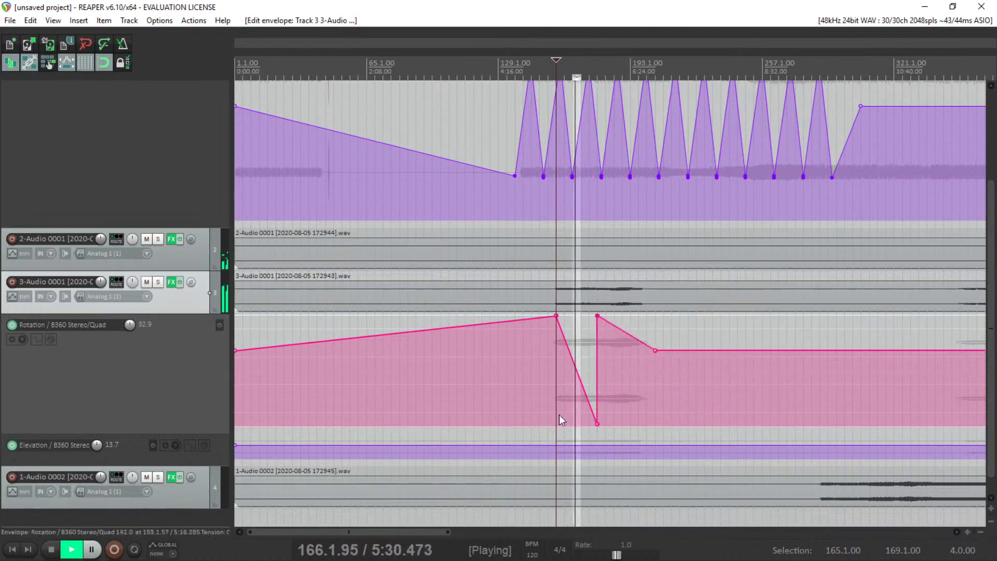
Copy track 3's Rotation turn between 5:12 and 5:52 and paste it end to end from 5:52 up to 10:32.
mouse_move(544, 436)
mouse_down()
mouse_move(612, 313)
mouse_move(613, 328)
mouse_up()
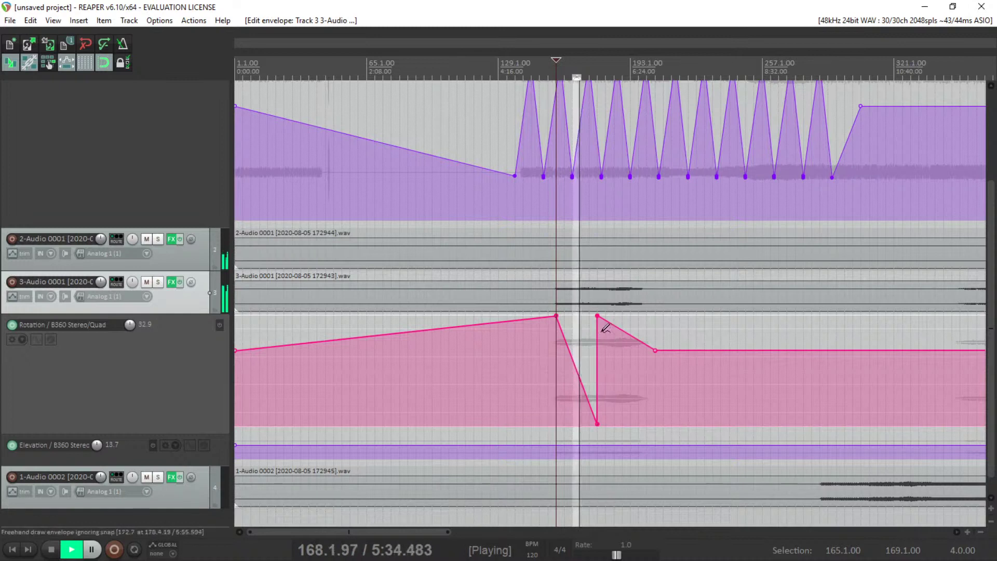
key(space)
click(597, 435)
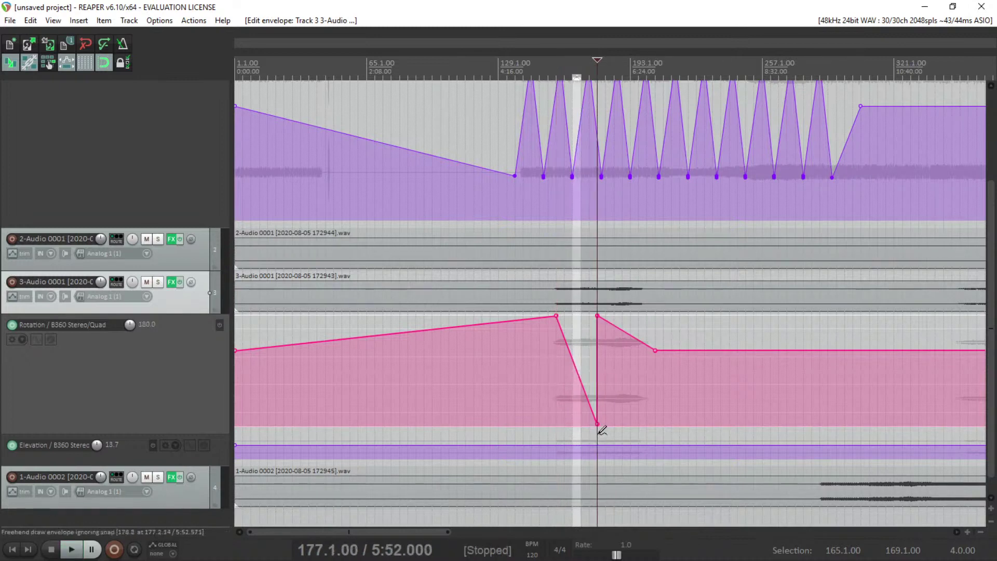
key(ctrl+v)
key(ctrl+v)
key(ctrl+v)
key(ctrl+v)
key(ctrl+v)
key(ctrl+v)
key(ctrl+v)
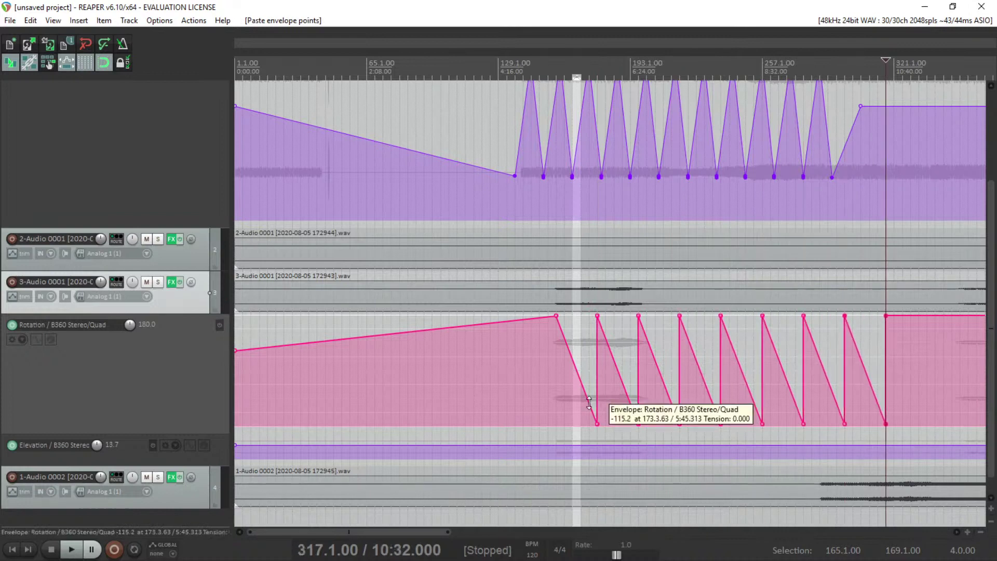
Paste one more turn ahead of track 3's first Rotation turn, filling 4:32 to 5:12.
click(532, 398)
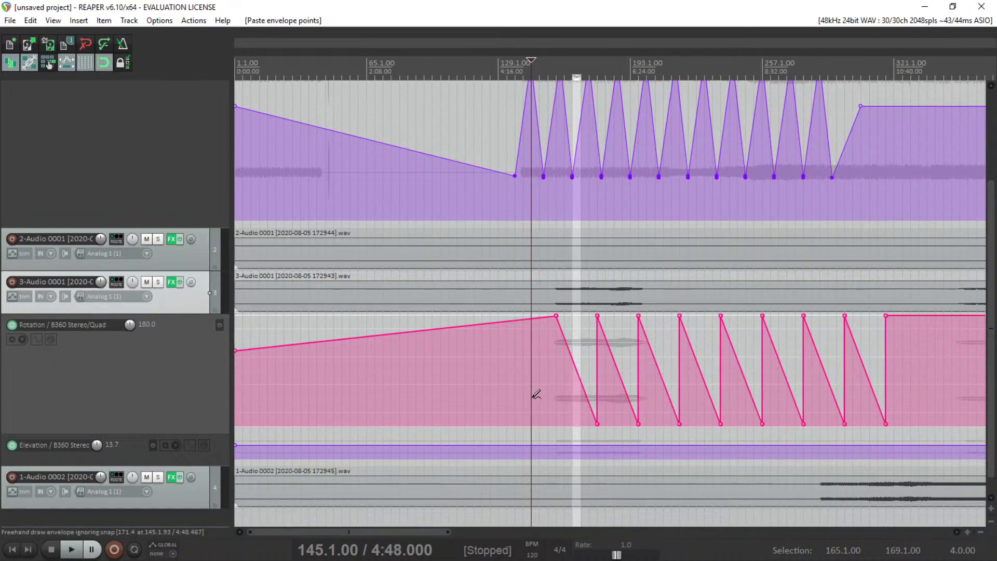
key(ctrl+v)
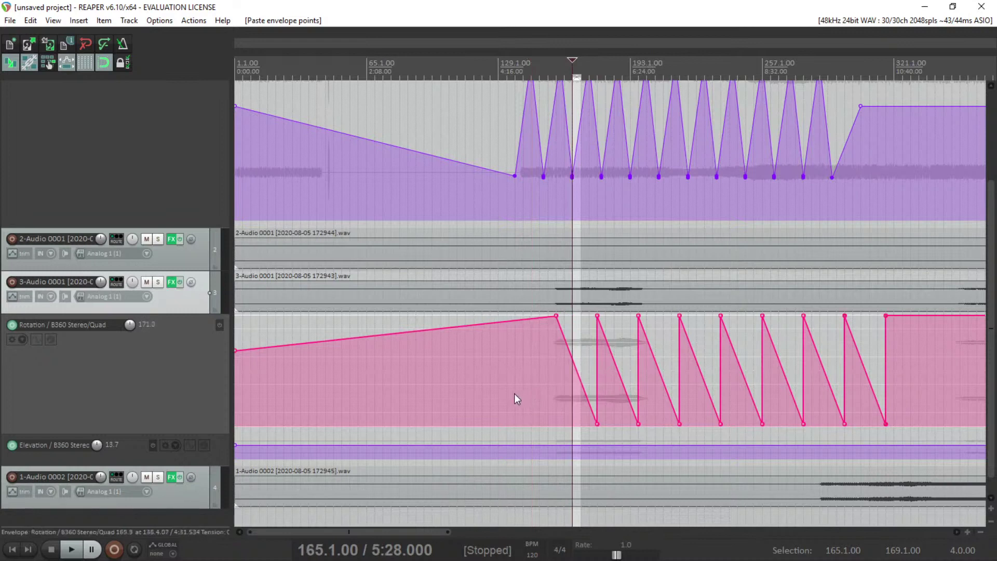
click(514, 393)
key(ctrl+v)
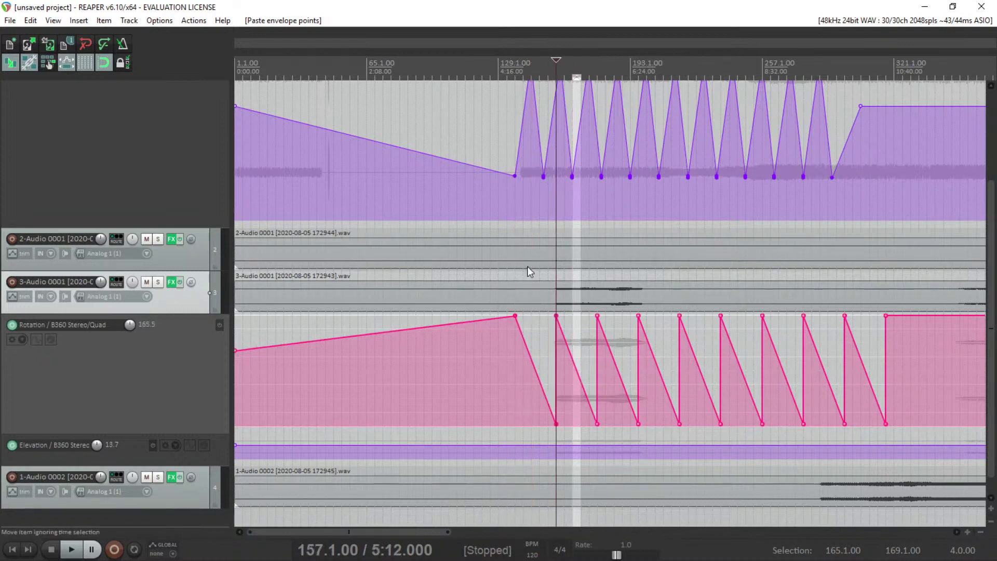
Play from 5:12 while comparing the automation of tracks 1 and 3, and audition from about 16:01 and 12:32.
key(space)
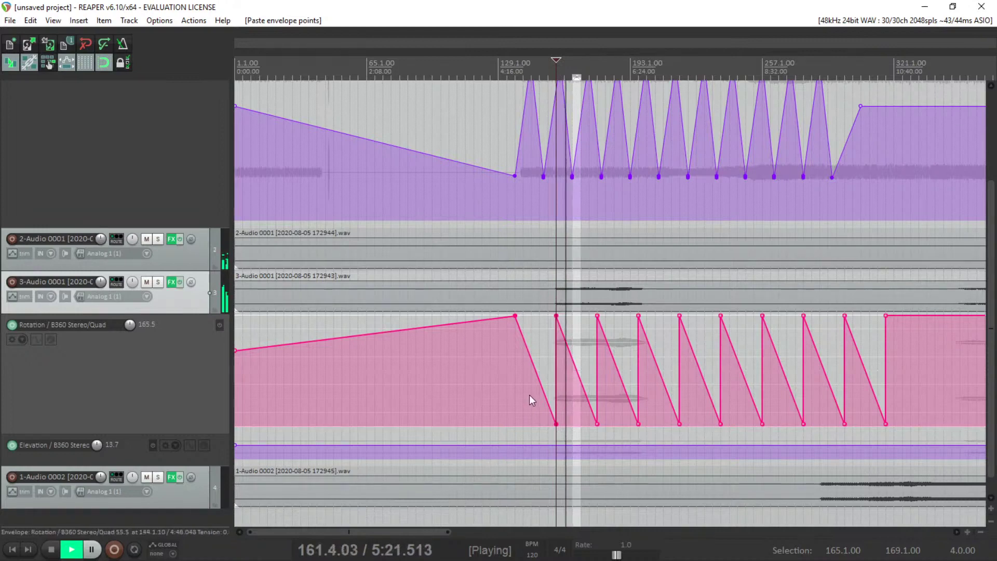
scroll(578, 321, up, 3)
scroll(579, 320, down, 2)
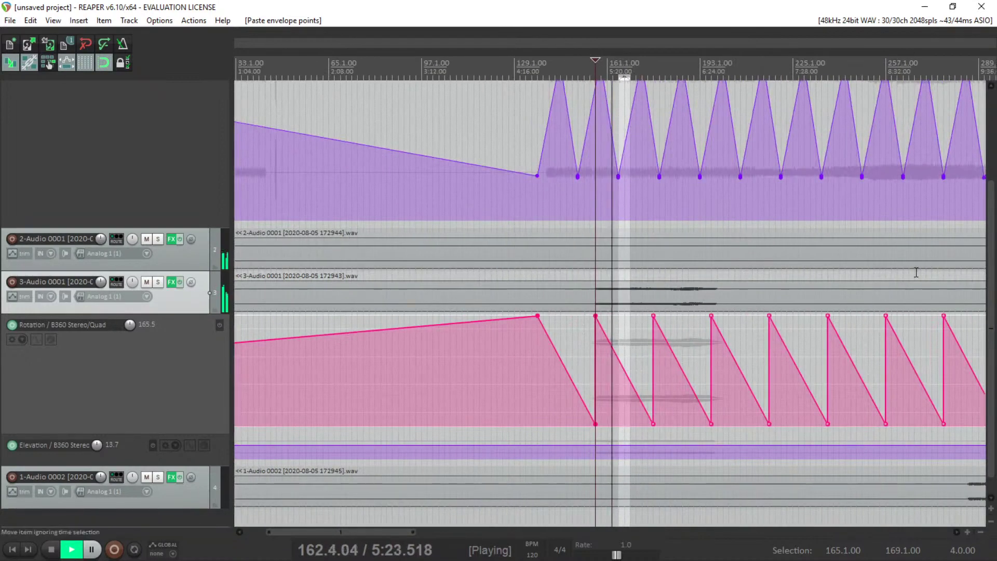
scroll(982, 185, up, 3)
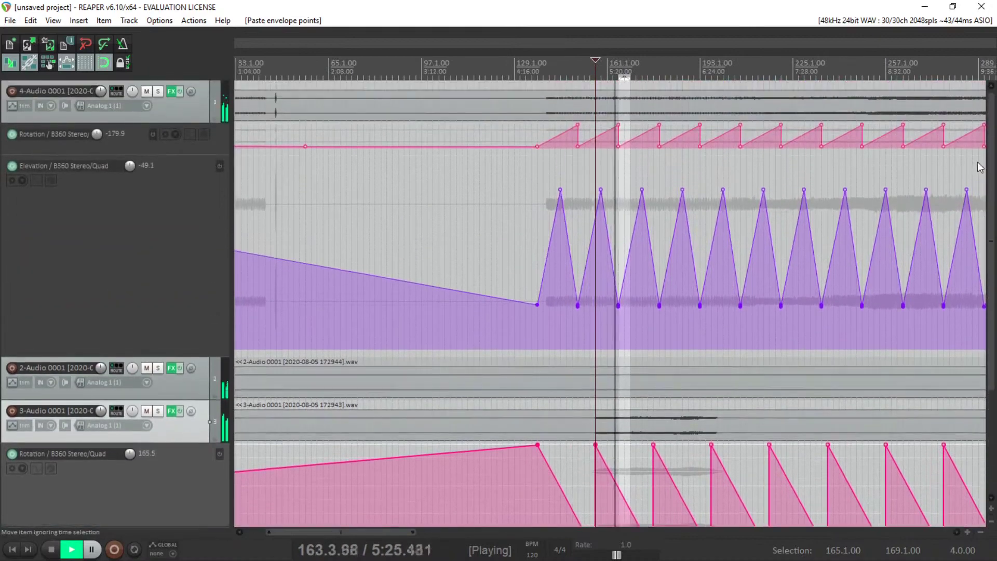
scroll(979, 207, down, 2)
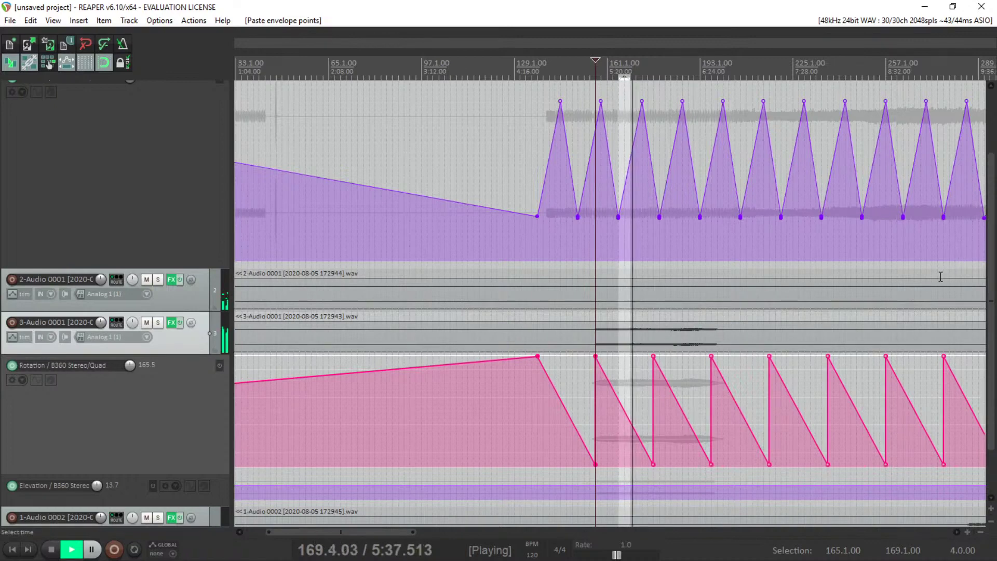
scroll(931, 285, down, 2)
scroll(886, 313, down, 3)
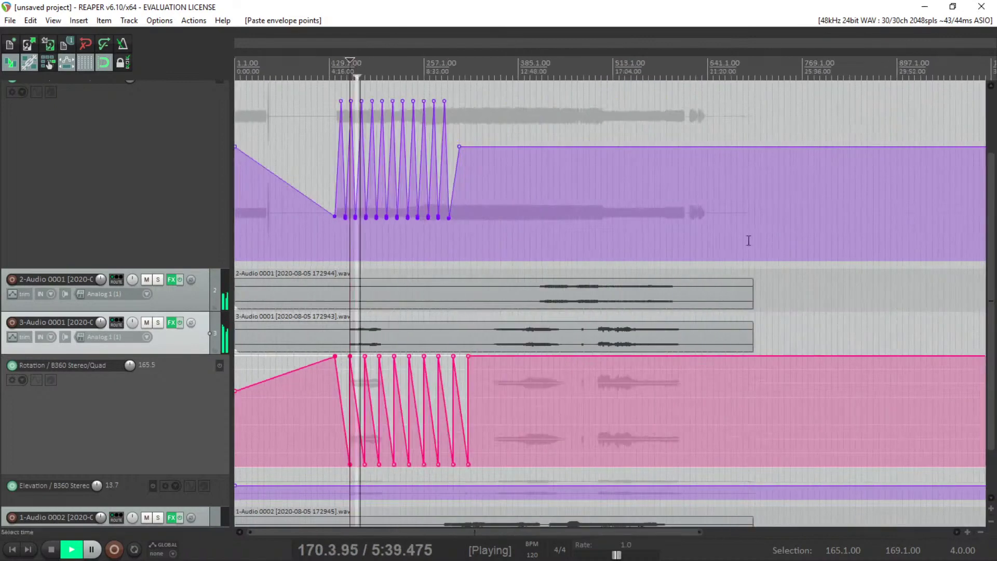
click(590, 73)
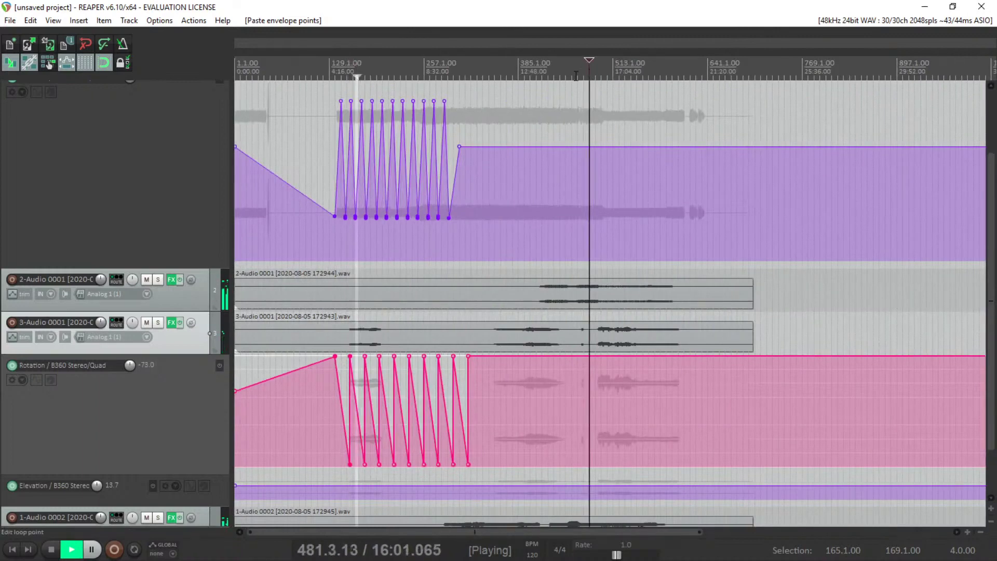
click(513, 73)
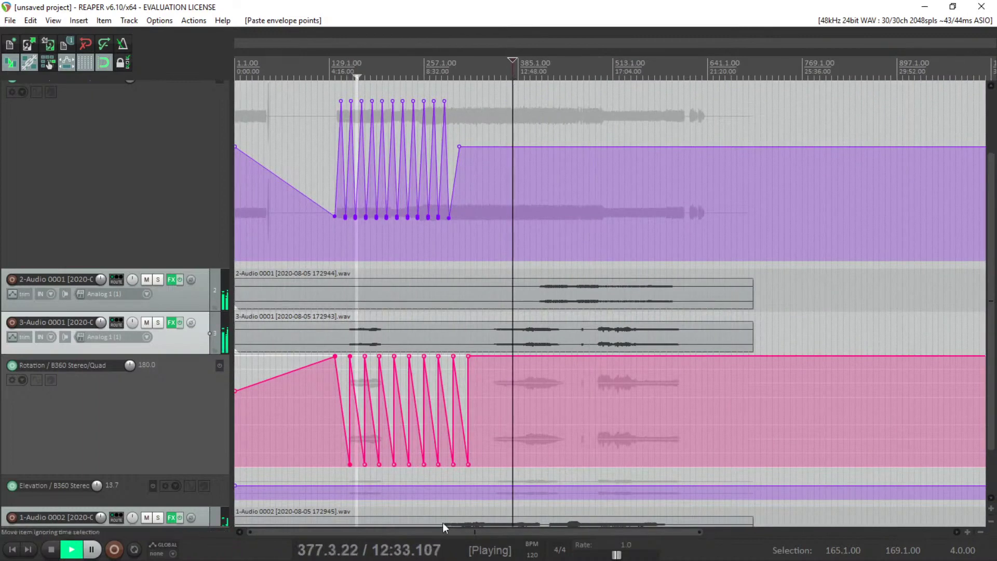
Stop playback, copy track 3's repeated Rotation turns as a block, and paste it twice from about 11:44 up to 22:24.
key(space)
mouse_move(339, 466)
mouse_down()
mouse_move(436, 384)
mouse_move(513, 354)
mouse_up()
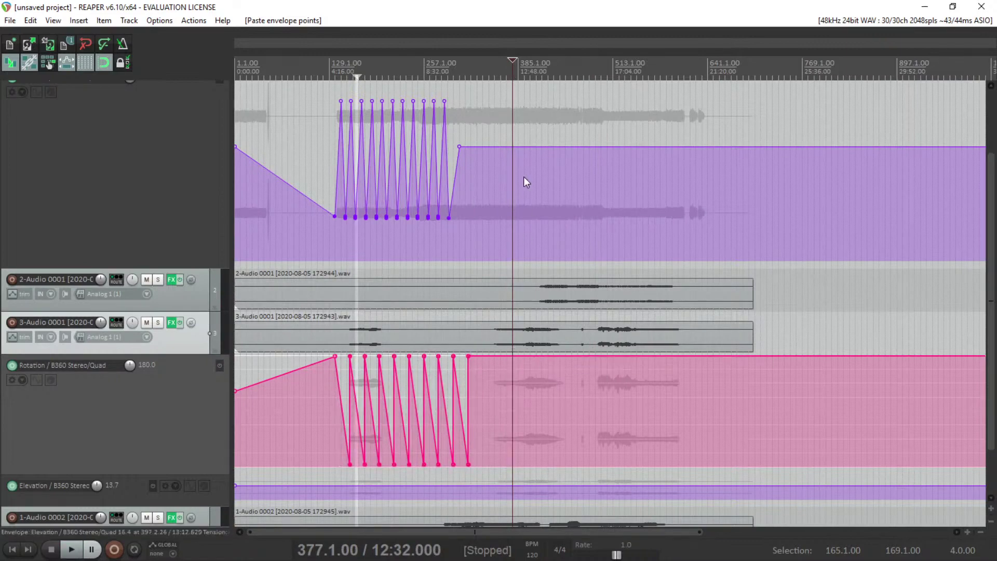
click(492, 74)
key(ctrl+v)
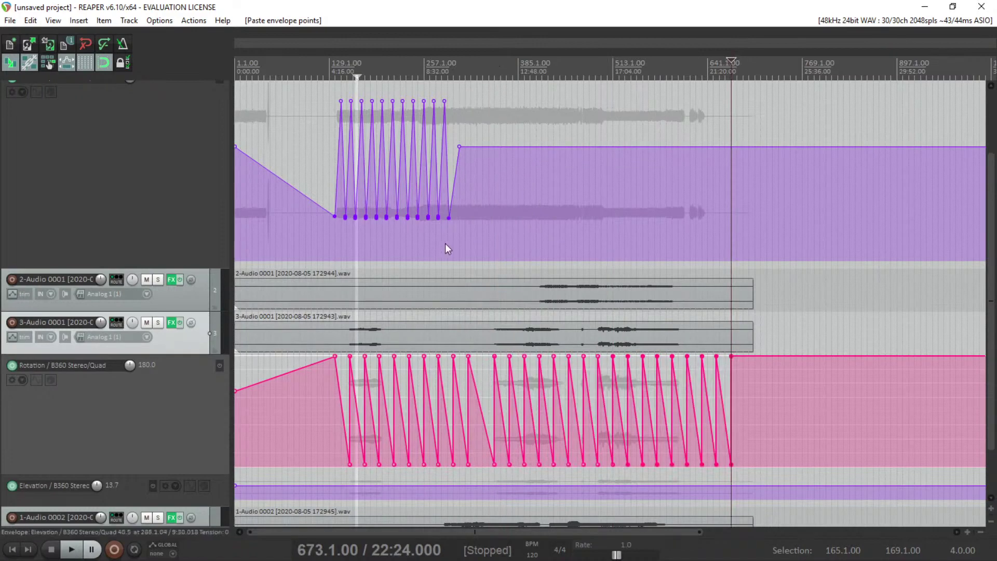
Copy track 1's repeated Rotation points as a block and paste it at 14:56, extending the turns to 25:04.
click(473, 96)
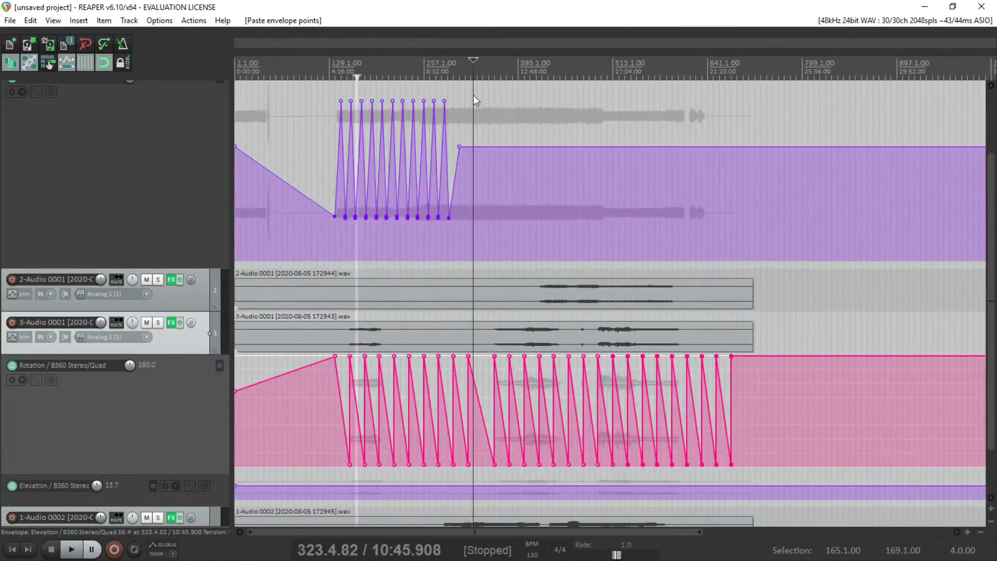
scroll(153, 198, up, 2)
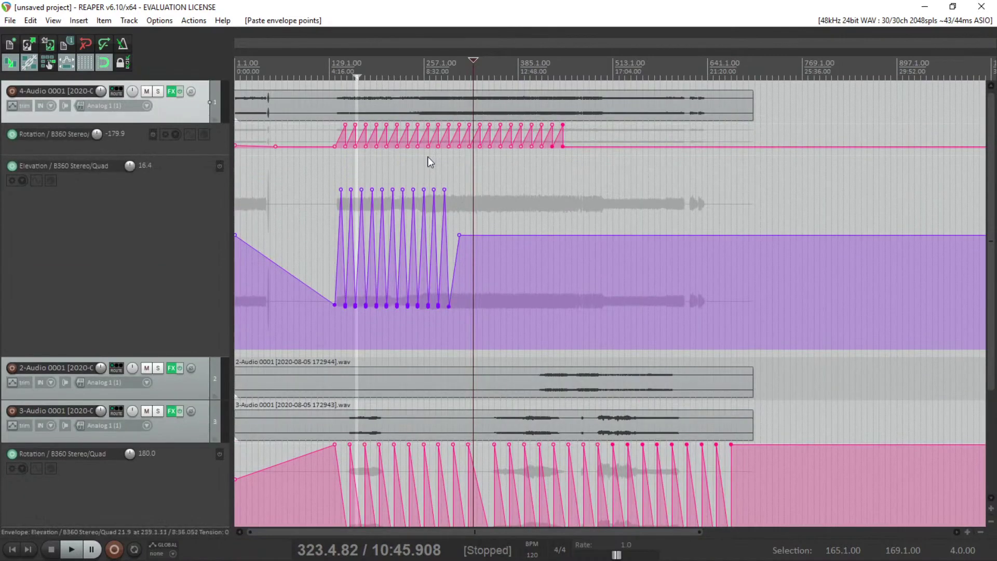
drag(325, 161, 595, 124)
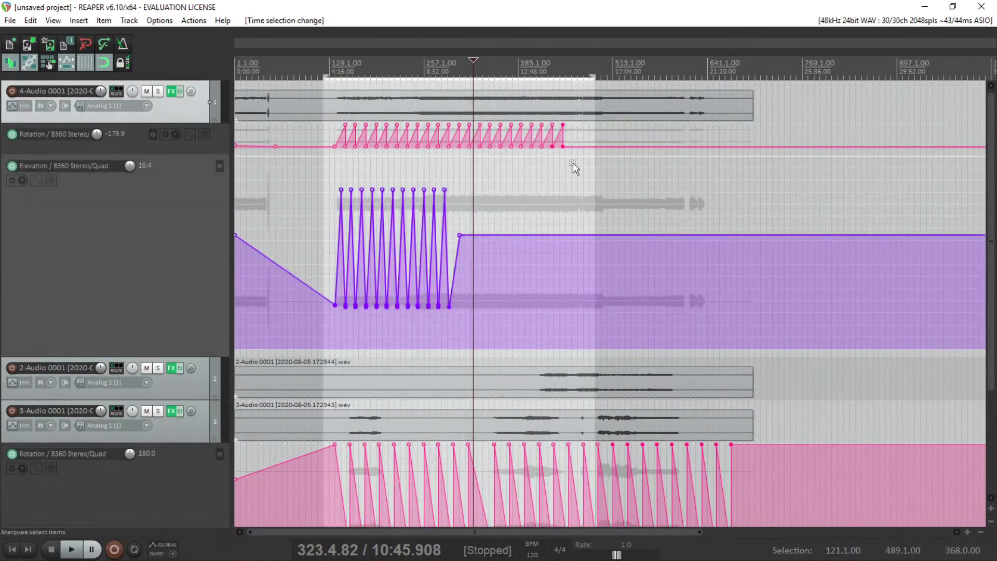
drag(573, 163, 324, 127)
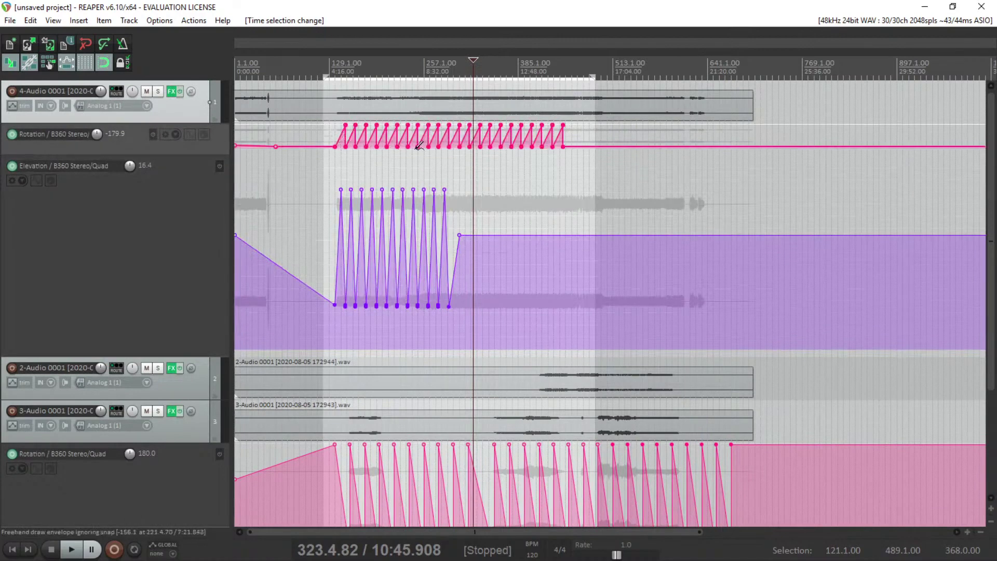
click(560, 76)
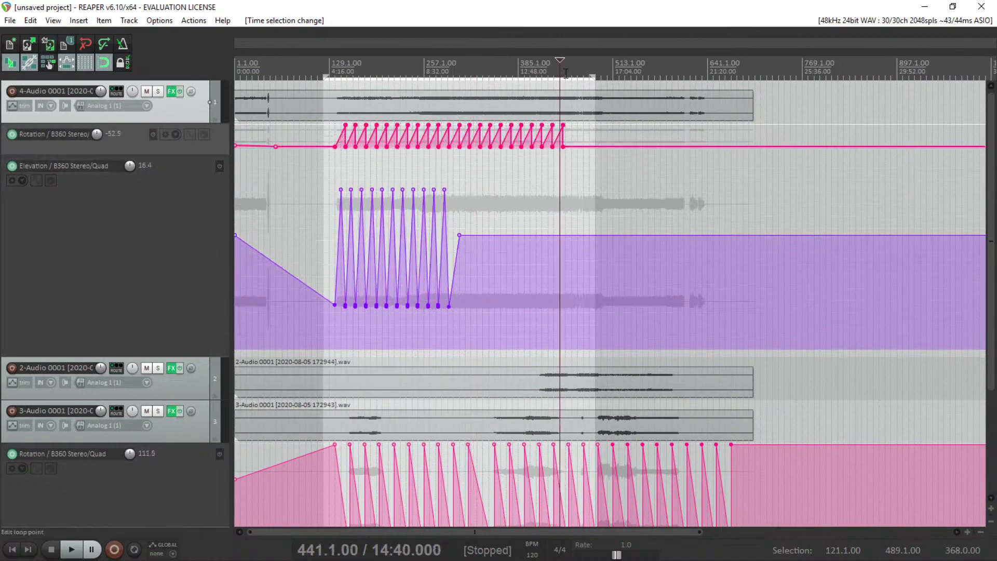
click(567, 73)
scroll(568, 76, up, 3)
click(600, 68)
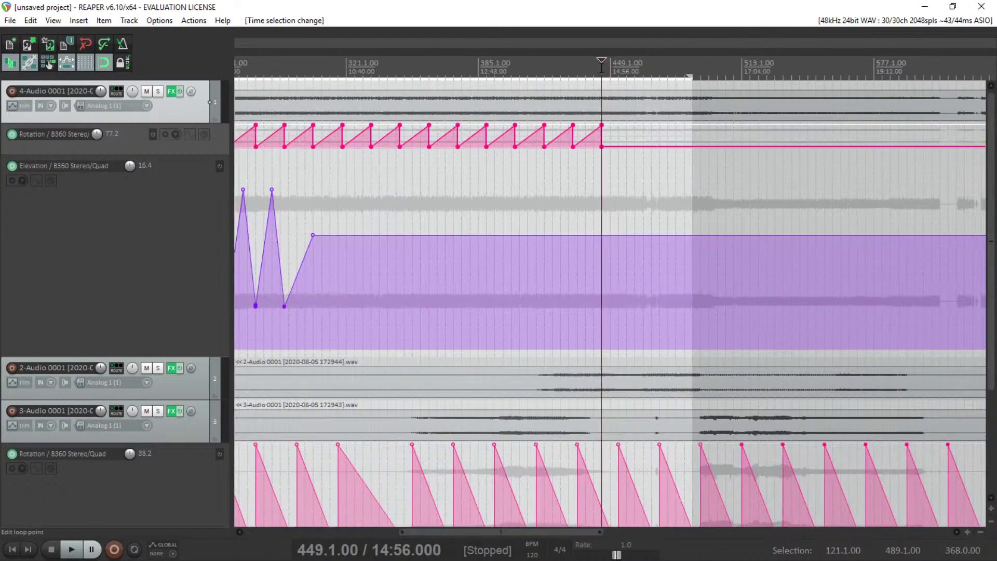
scroll(602, 68, right, 5)
scroll(556, 135, down, 8)
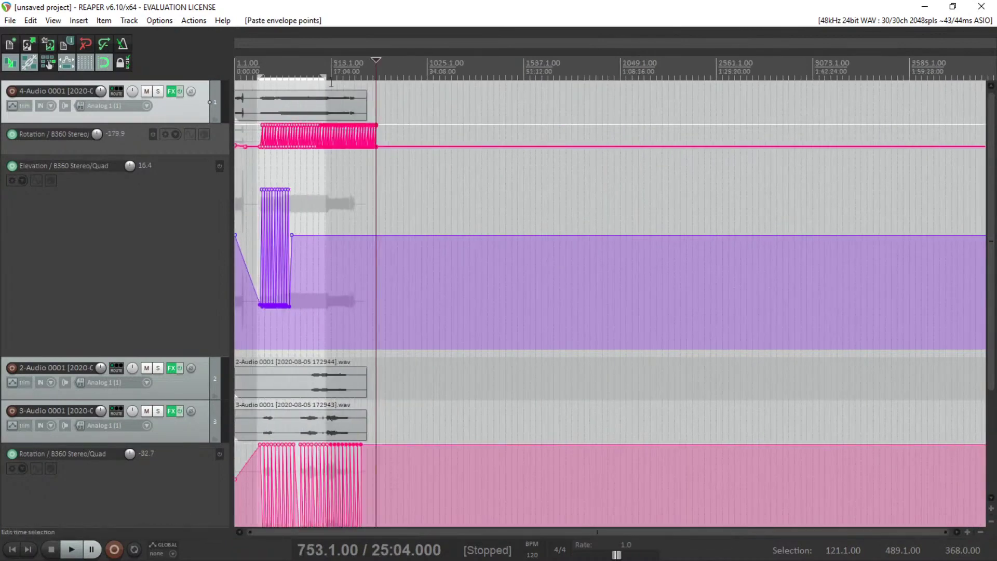
Play from 16:00 with the Nx Ambisonics windows of tracks 1 and 3 side by side to compare their movement, then stop.
click(324, 79)
key(space)
scroll(329, 328, up, 6)
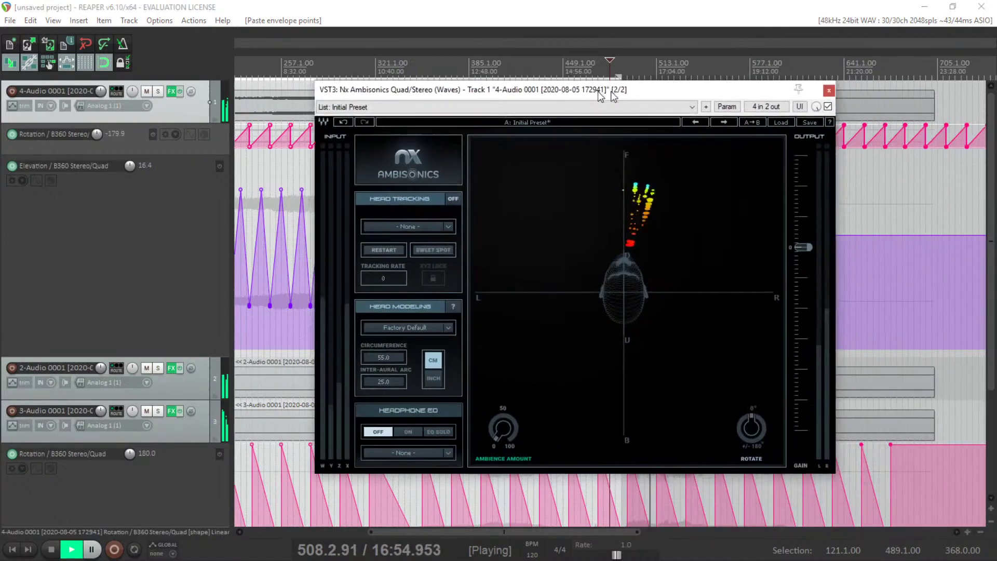
drag(621, 97, 596, 97)
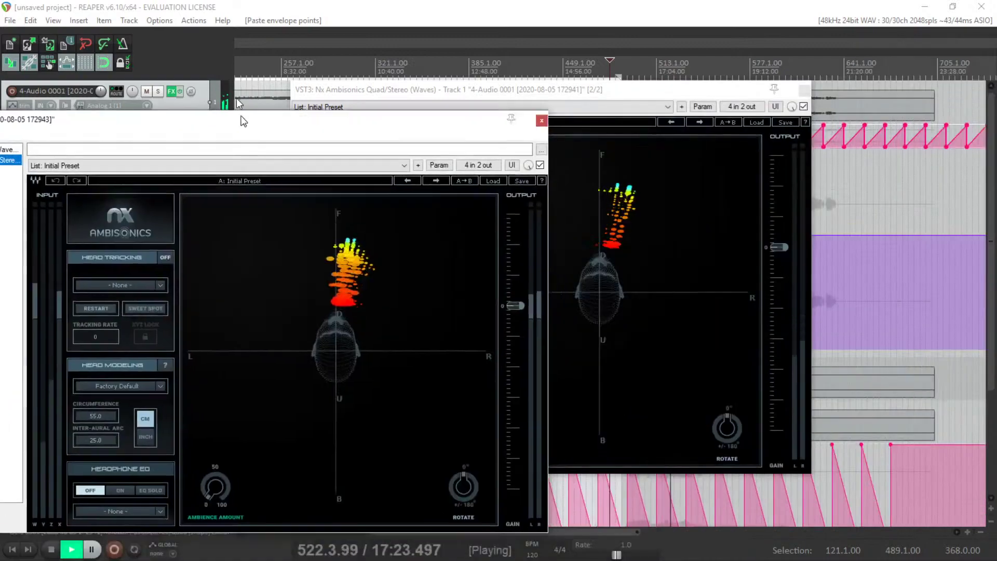
drag(256, 113, 232, 57)
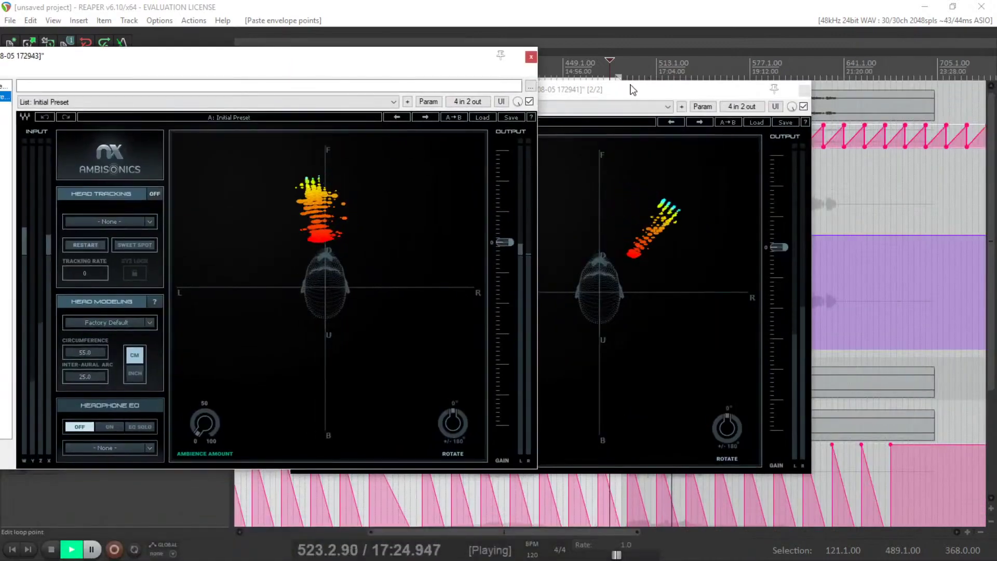
drag(630, 89, 764, 80)
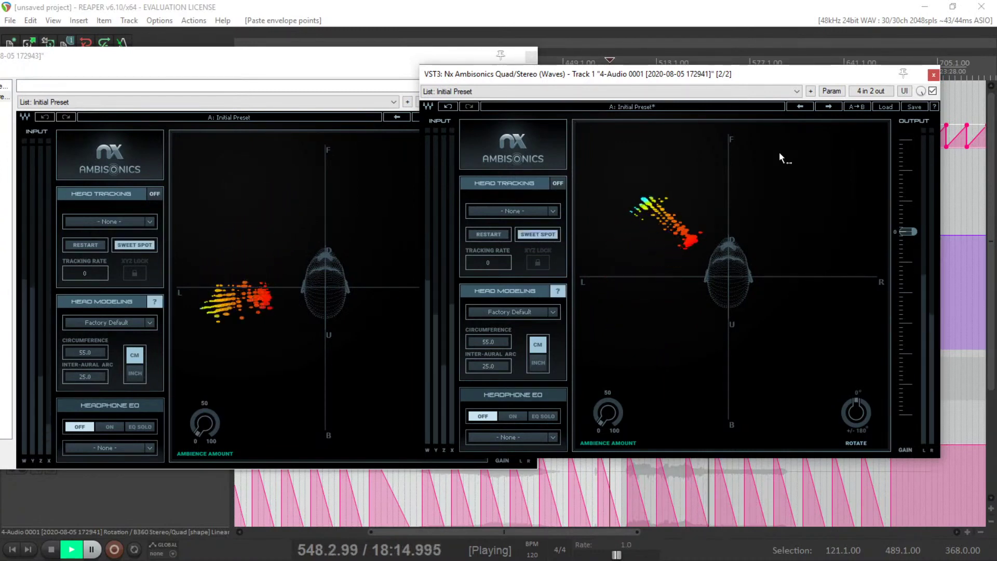
key(space)
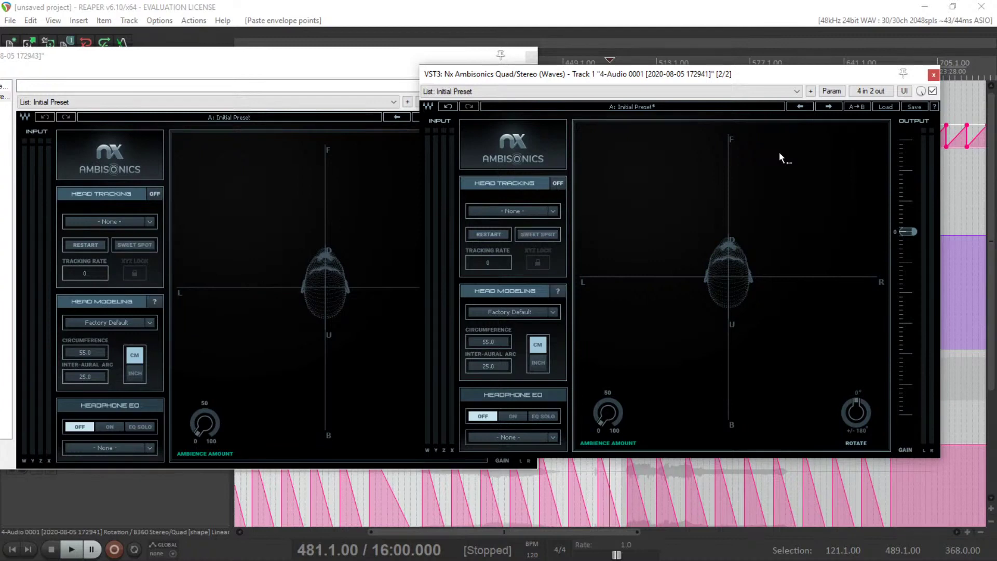
Close track 1's Nx Ambisonics window and move track 3's FX chain window fully into view.
drag(523, 68, 413, 103)
click(821, 104)
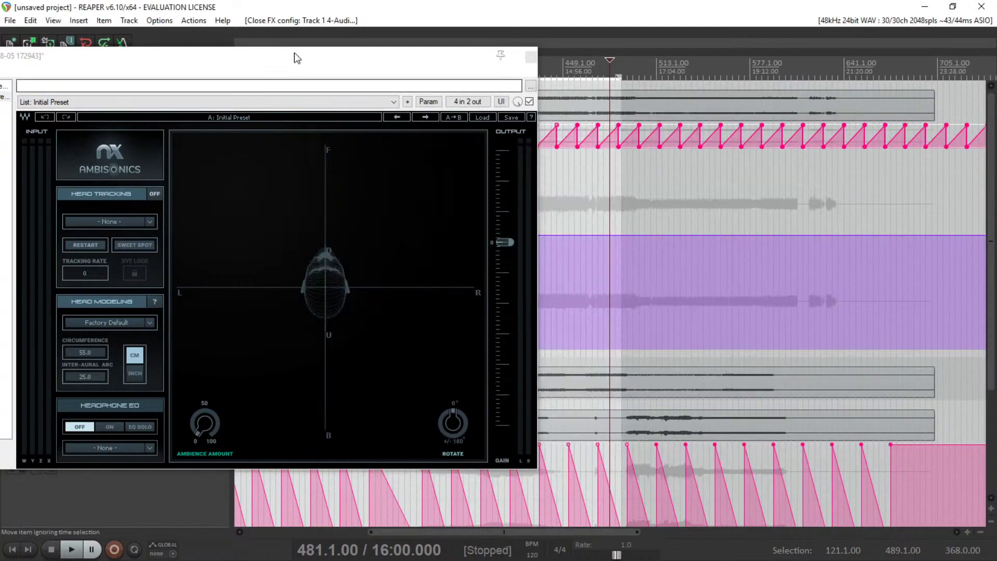
drag(296, 56, 689, 84)
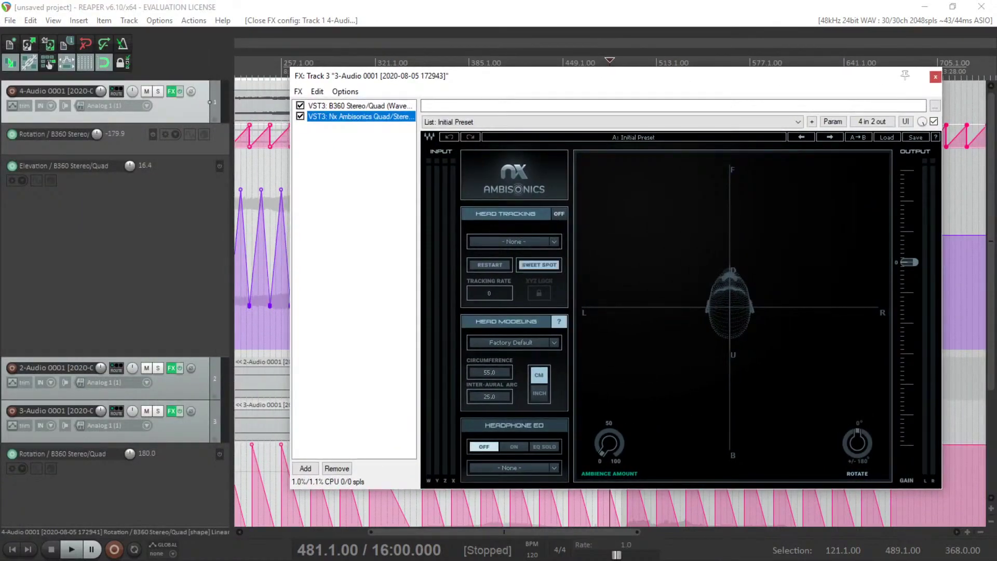
click(420, 12)
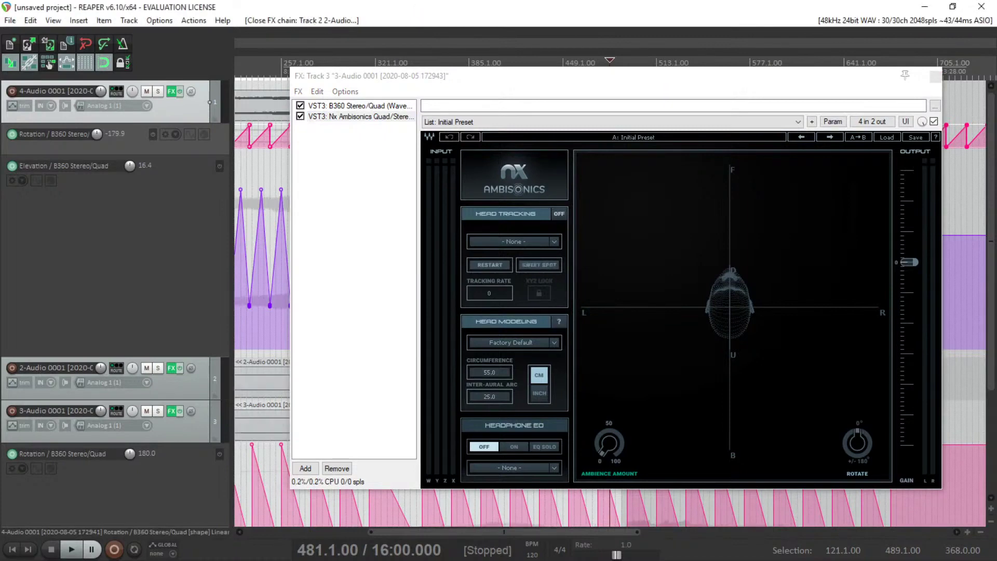
Open the mixer, position it so all channel strips are visible, and start playback from 16:00.
key(ctrl+m)
drag(769, 223, 769, 102)
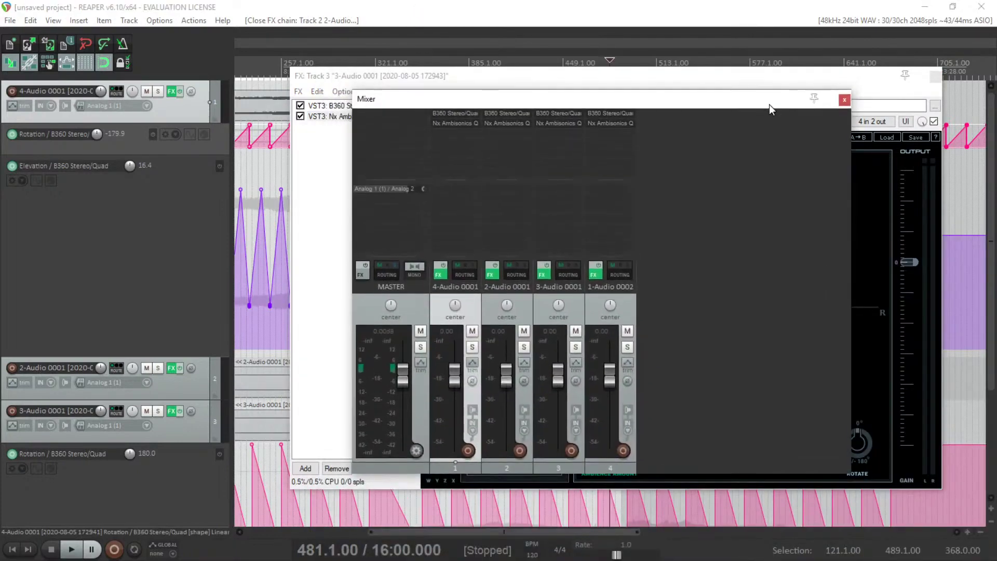
key(space)
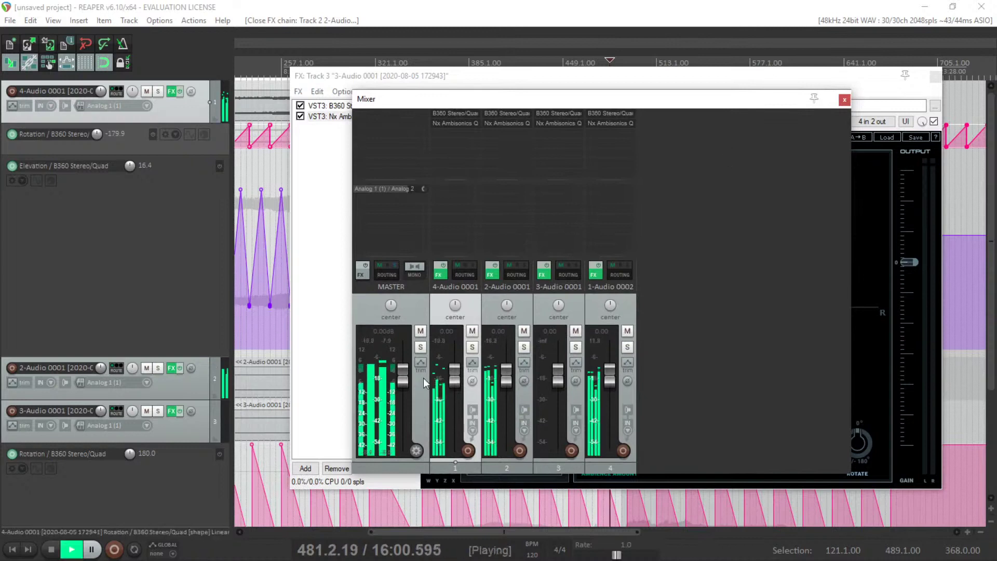
click(418, 275)
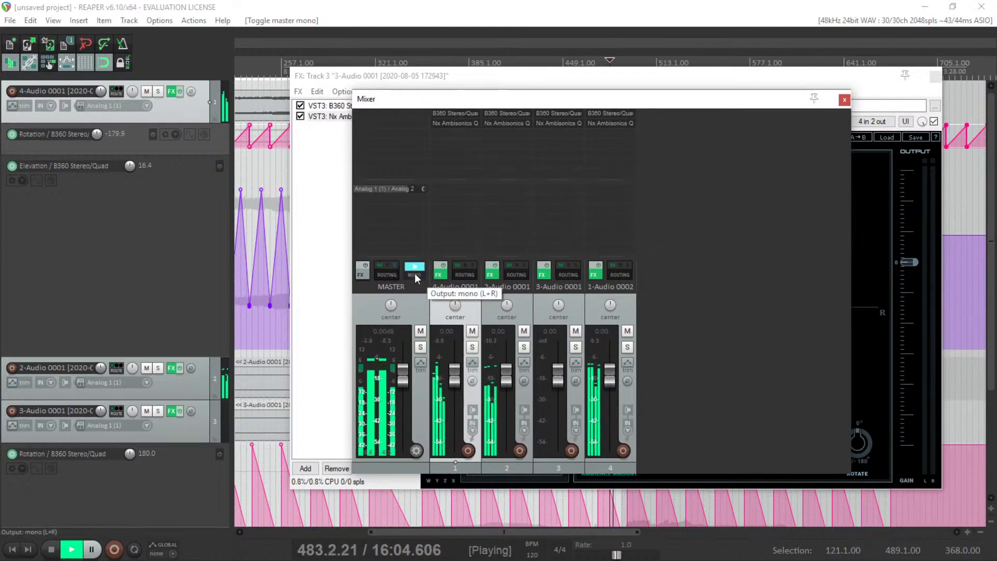
click(364, 275)
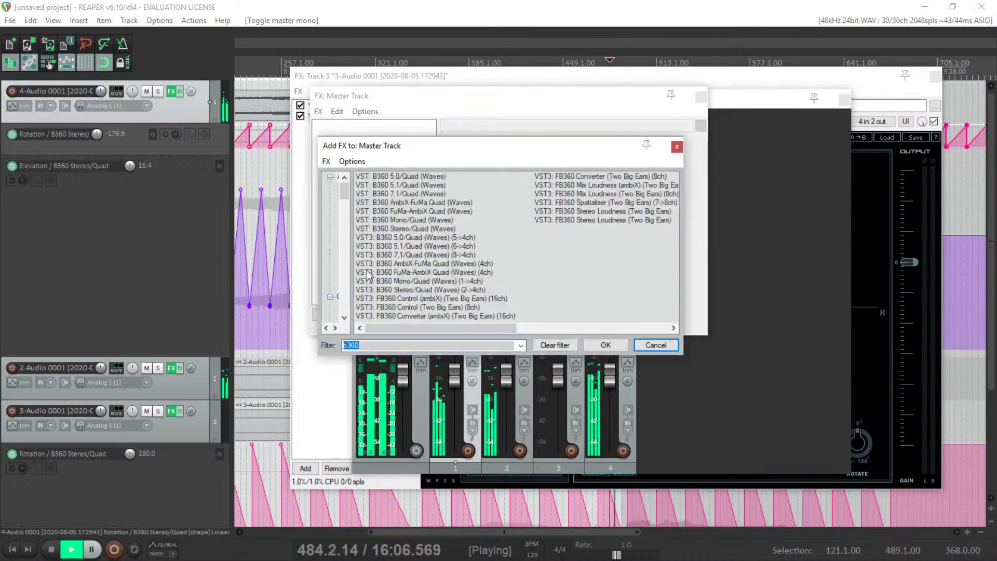
click(677, 149)
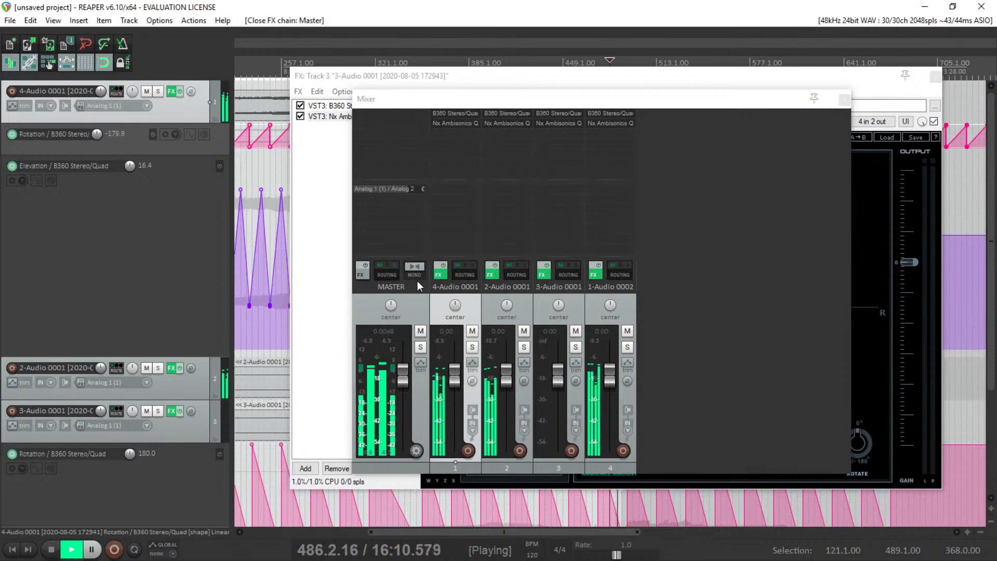
Set the master track to 4 track channels in its output routing, then stop playback.
click(389, 278)
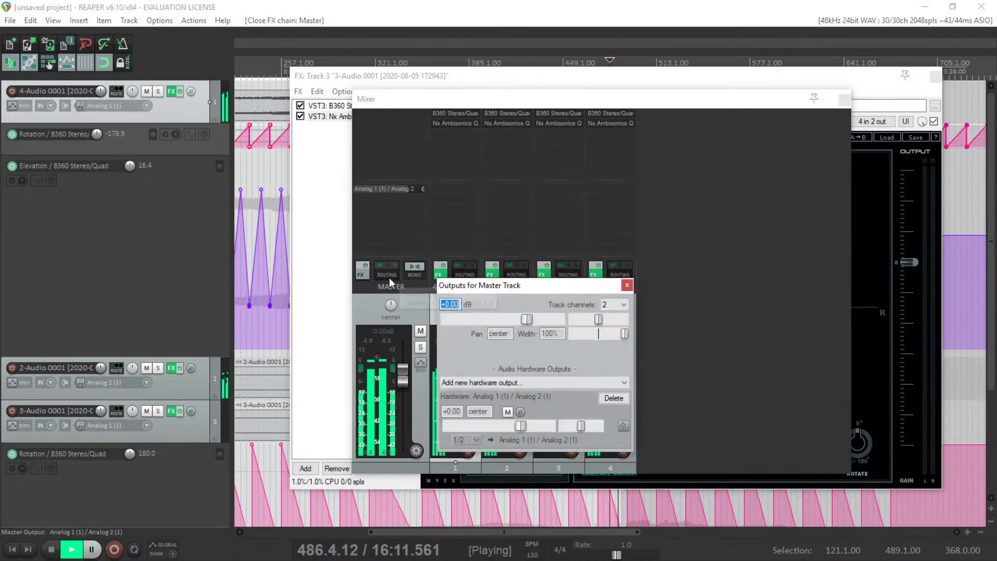
click(624, 305)
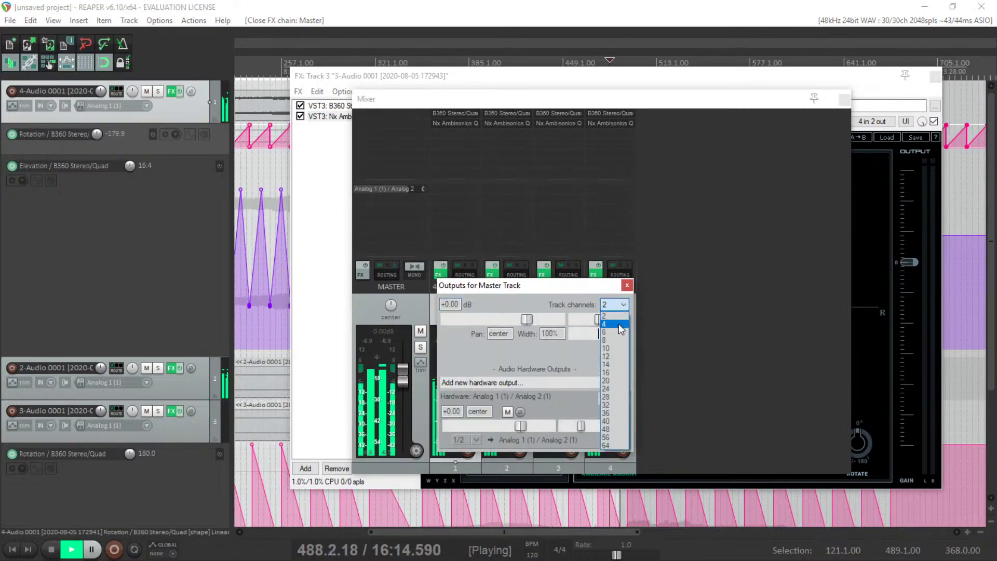
click(618, 325)
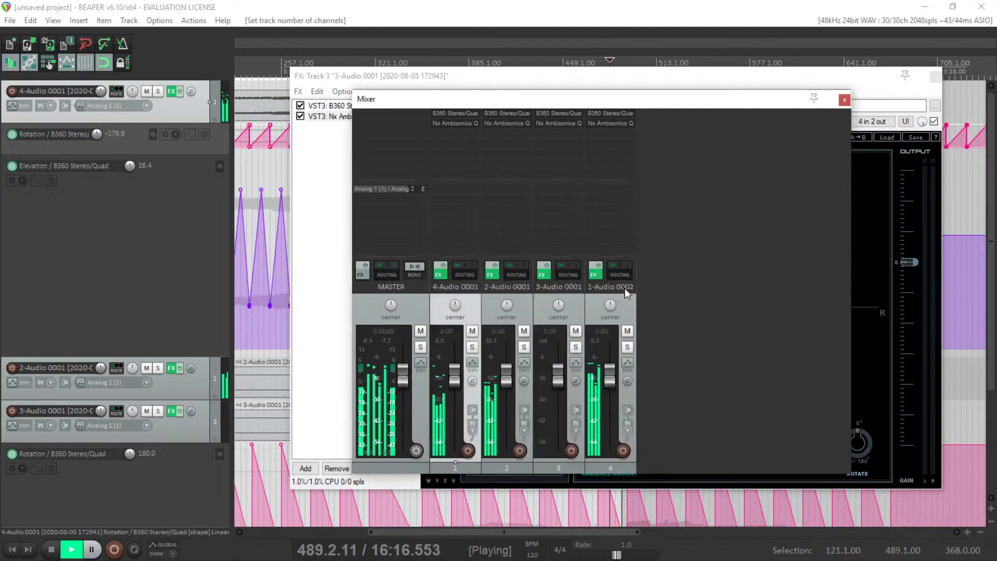
click(627, 285)
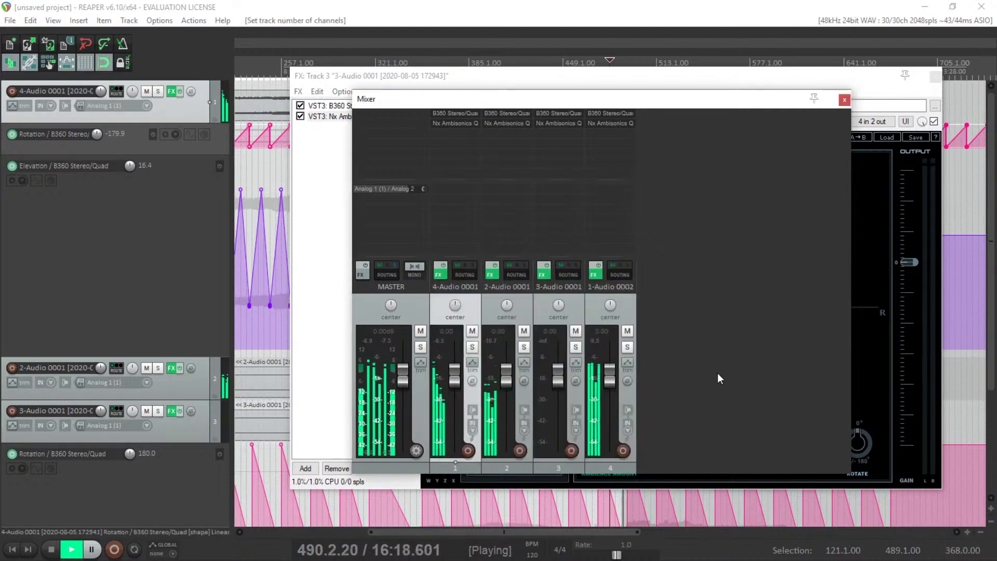
key(space)
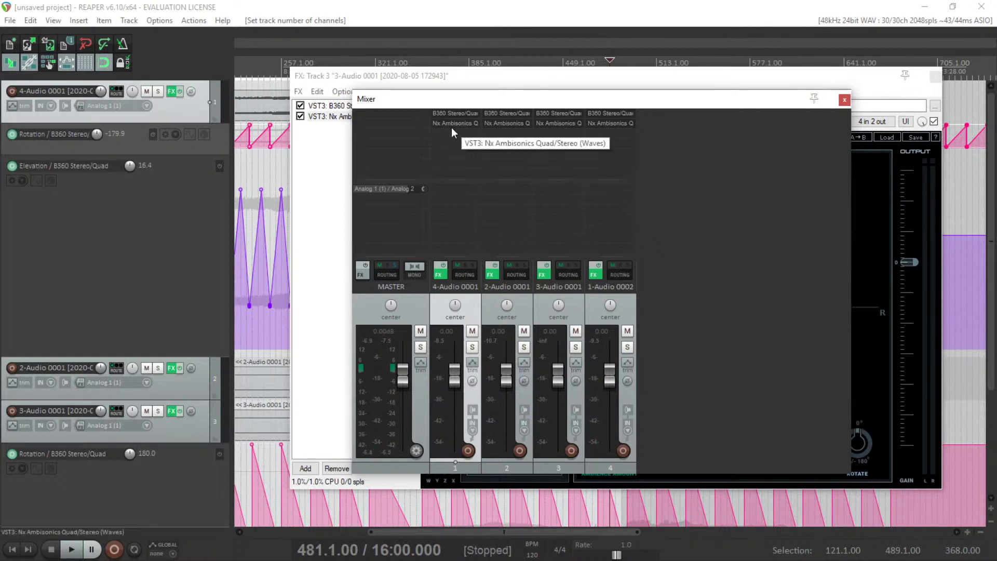
Bypass the Nx Ambisonics plug-in on each of the four tracks in the mixer.
right_click(451, 129)
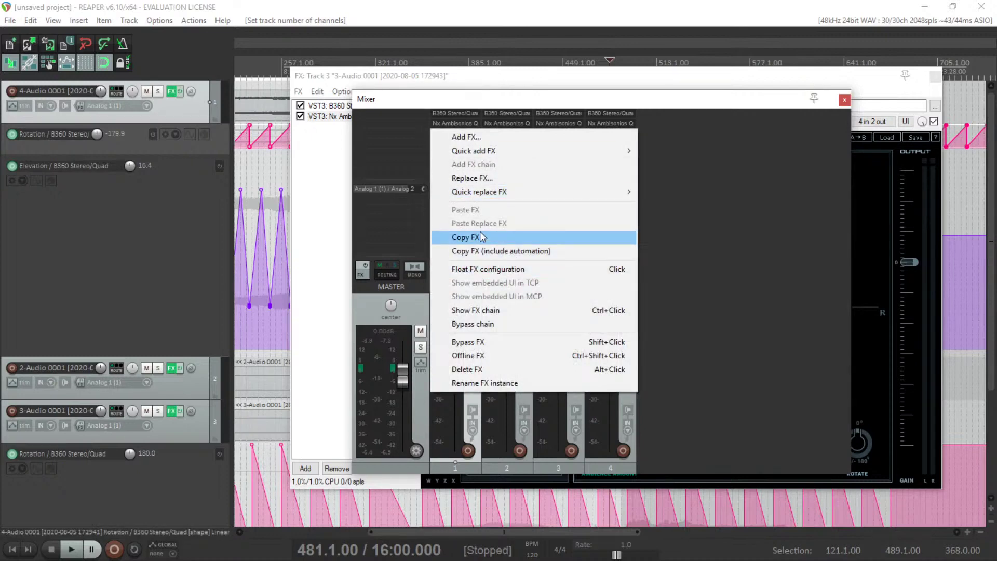
click(493, 342)
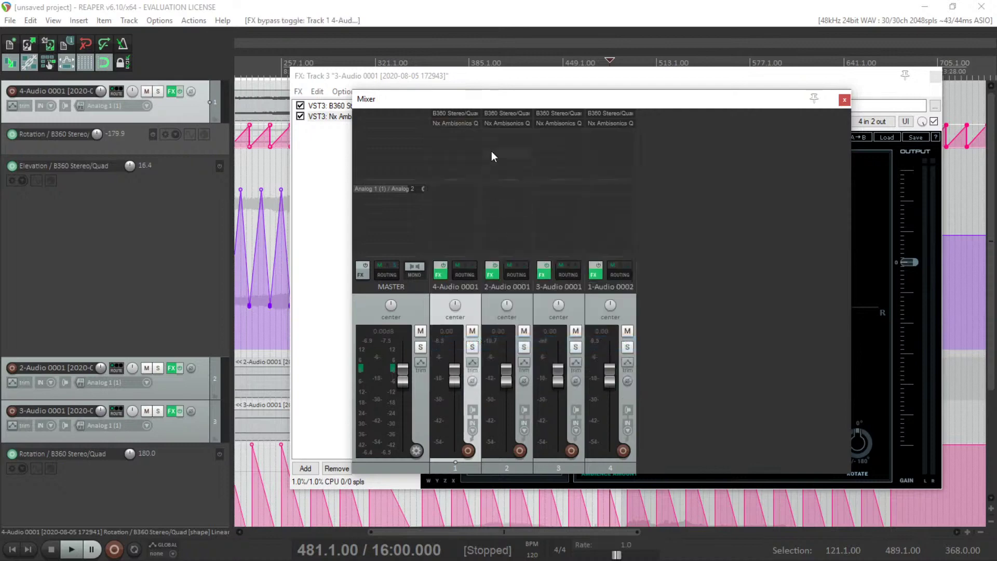
right_click(507, 128)
click(535, 341)
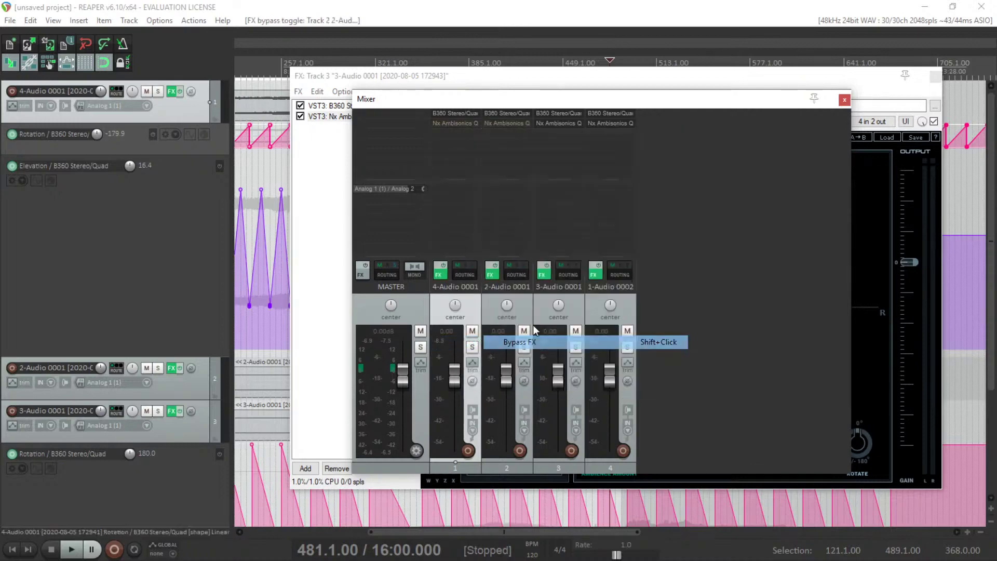
right_click(578, 131)
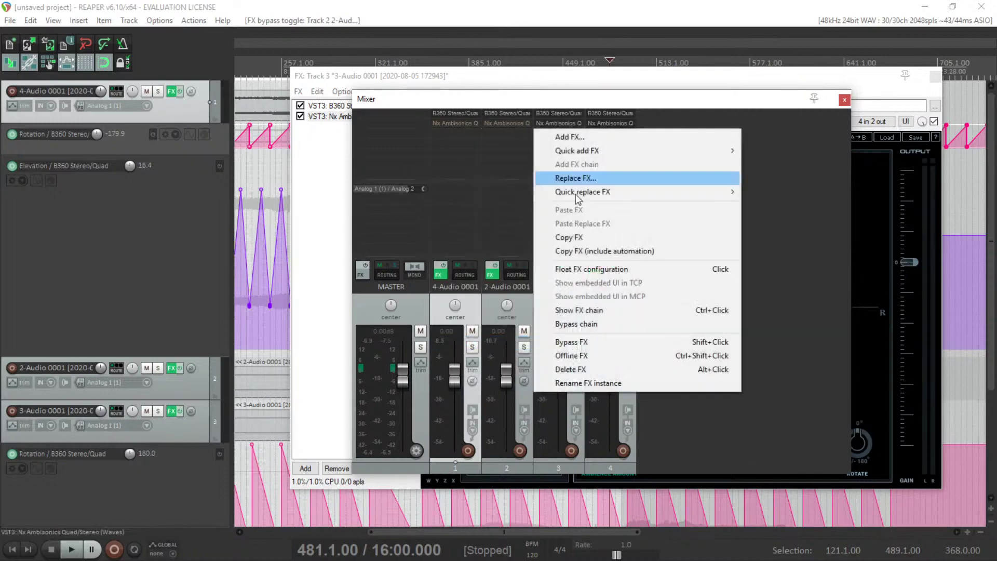
click(603, 342)
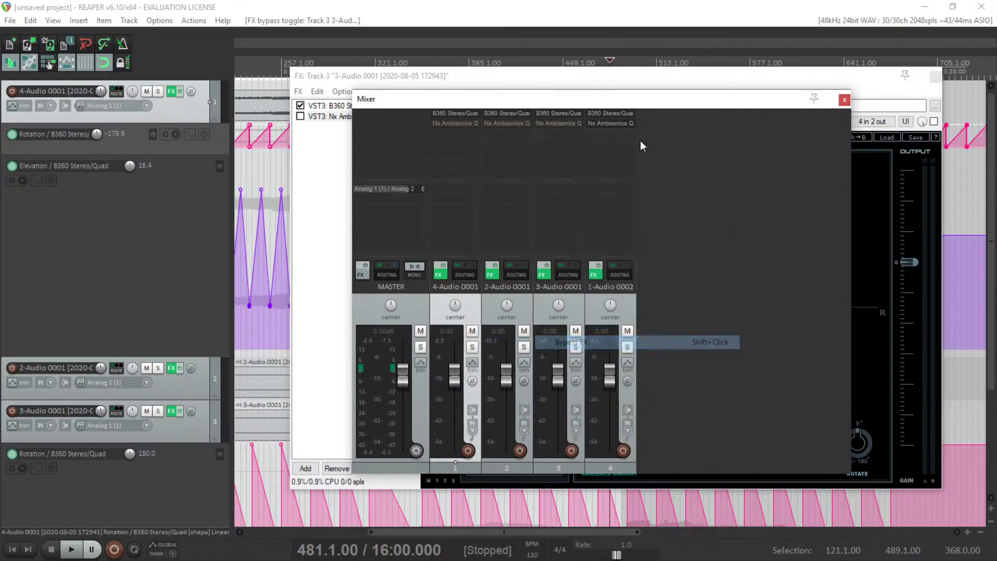
right_click(617, 129)
click(632, 343)
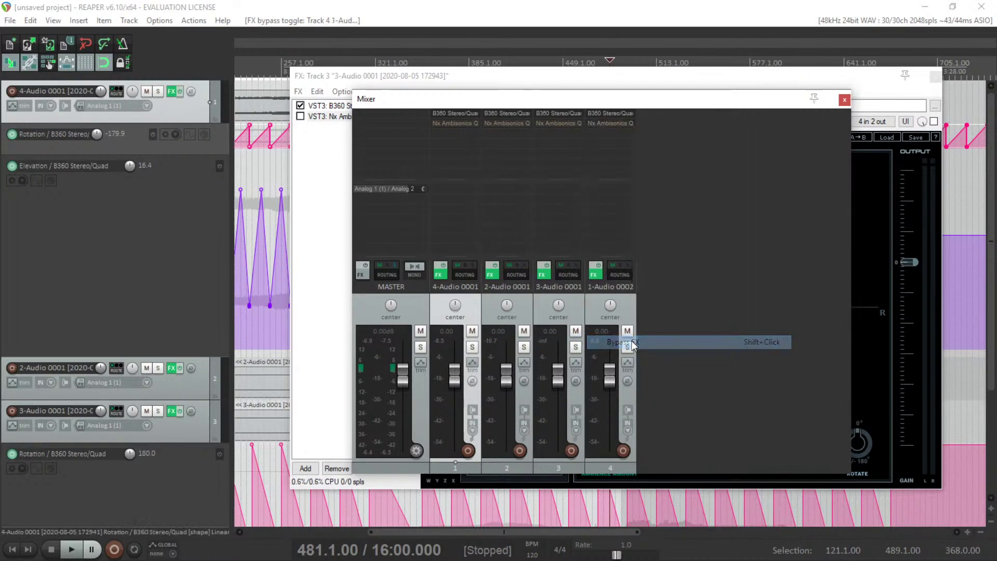
Start playback, copy track 1's bypassed Nx Ambisonics to the master track, and open the copy with its window clear of the mixer inserts.
key(space)
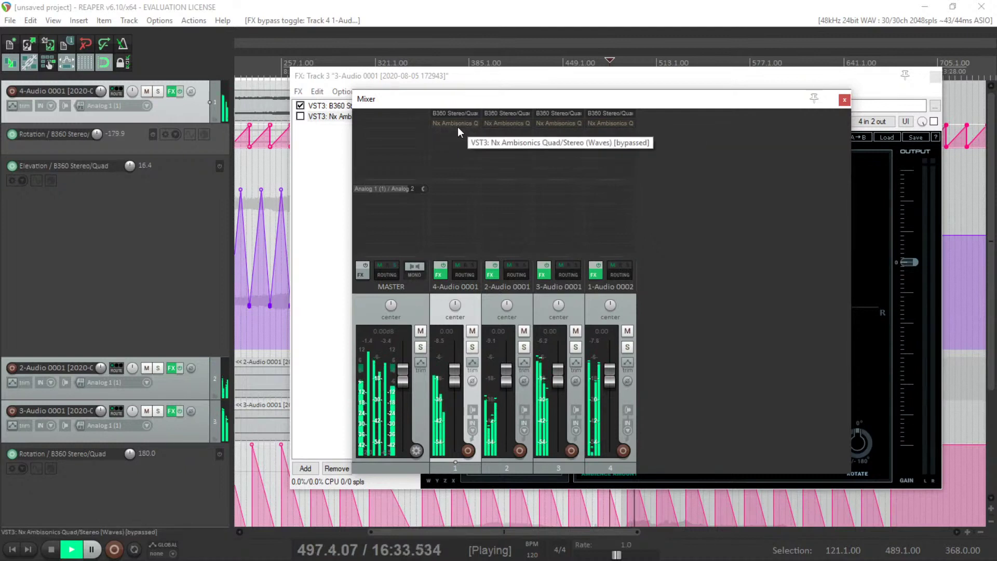
drag(417, 148, 395, 112)
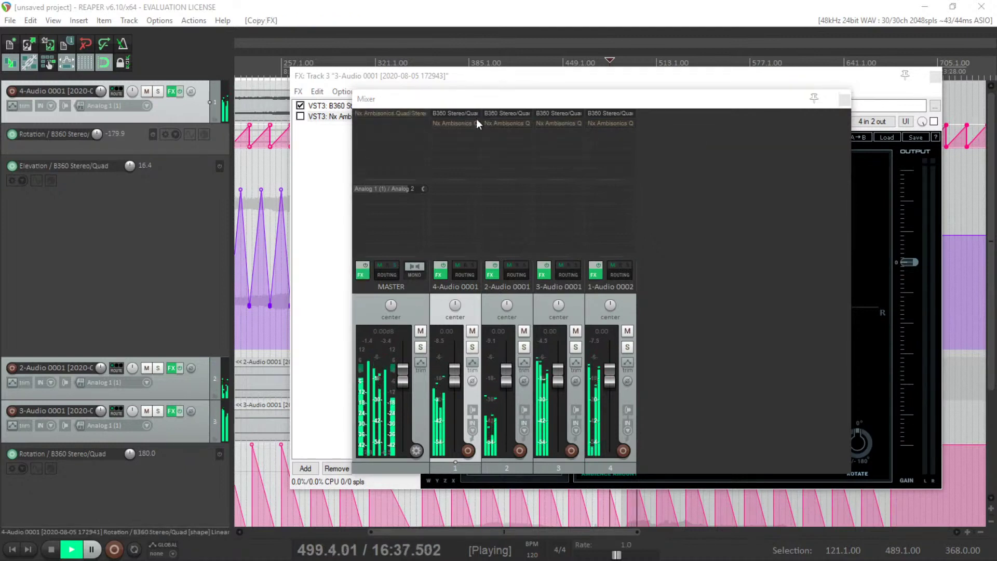
click(394, 115)
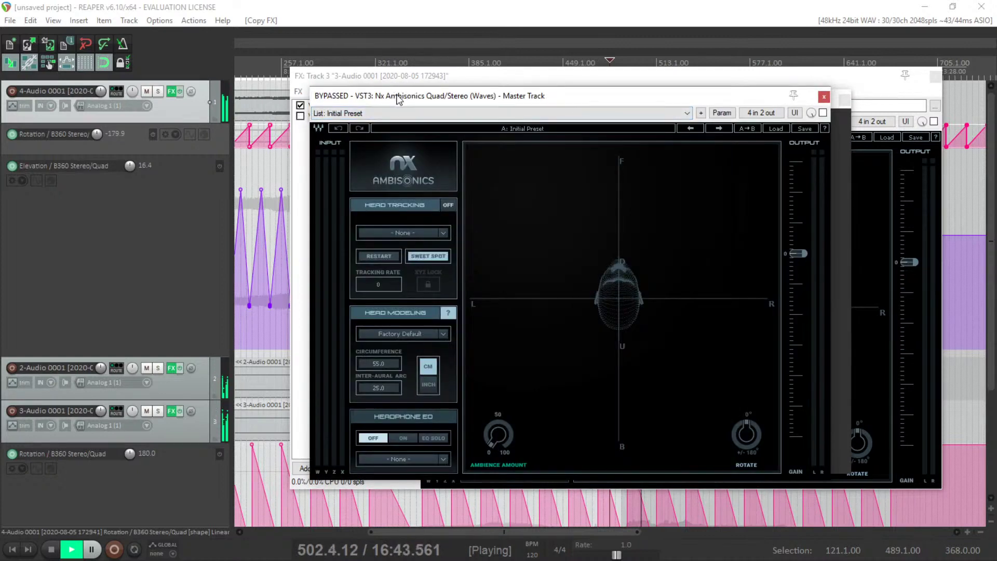
drag(397, 99, 582, 152)
drag(519, 148, 253, 157)
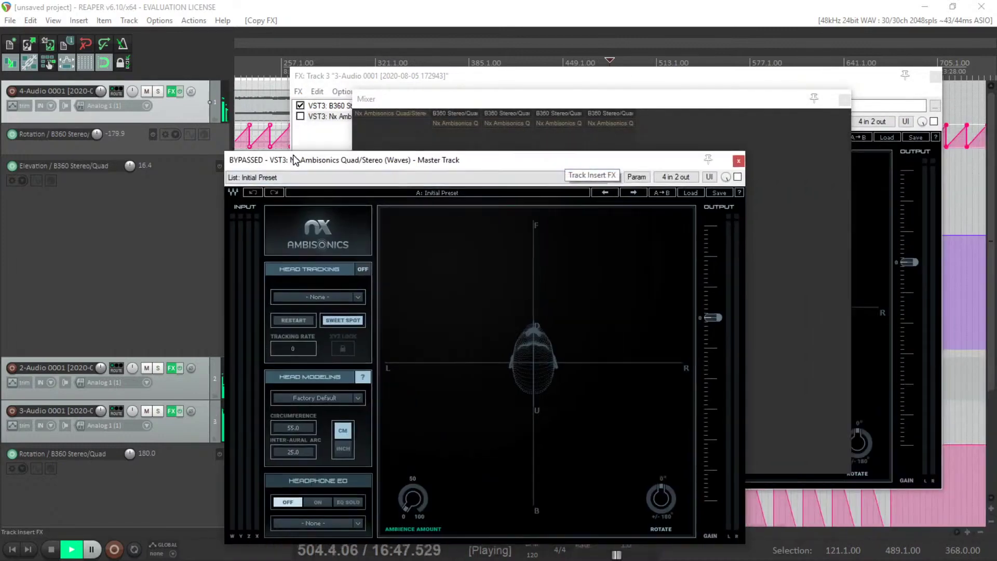
Activate Nx Ambisonics on the master track and move its window clear of the mixer inserts.
click(737, 175)
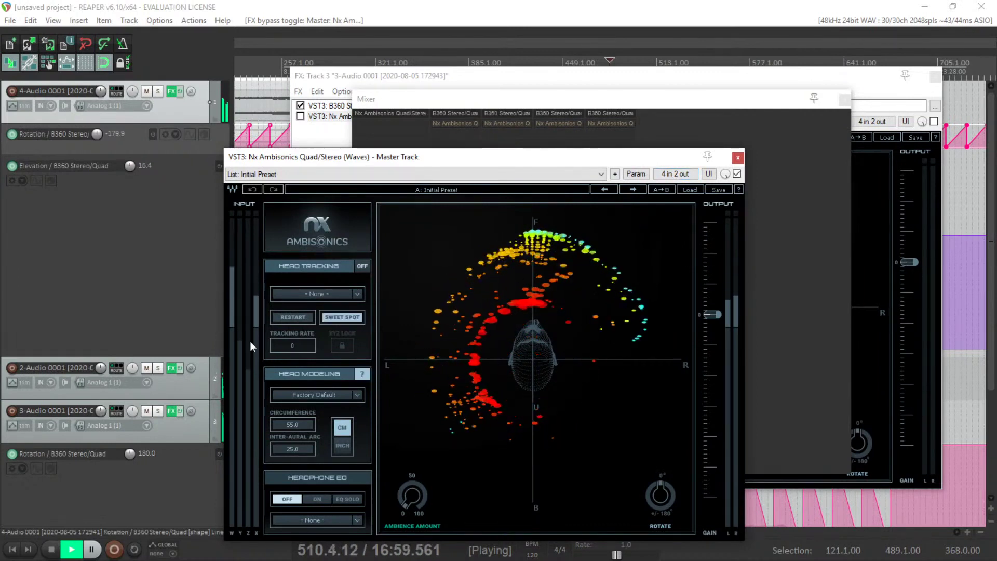
drag(330, 157, 985, 108)
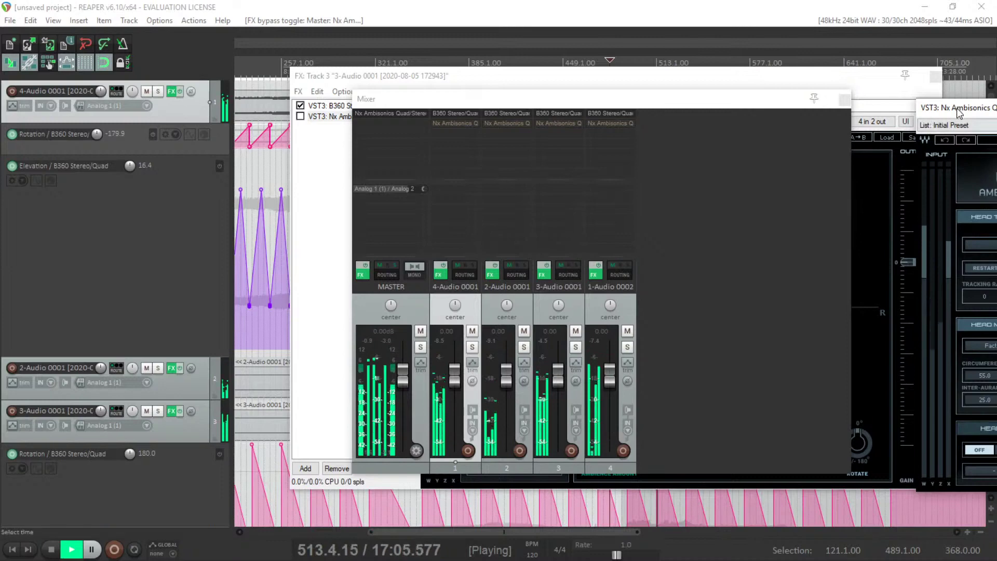
drag(960, 113, 281, 78)
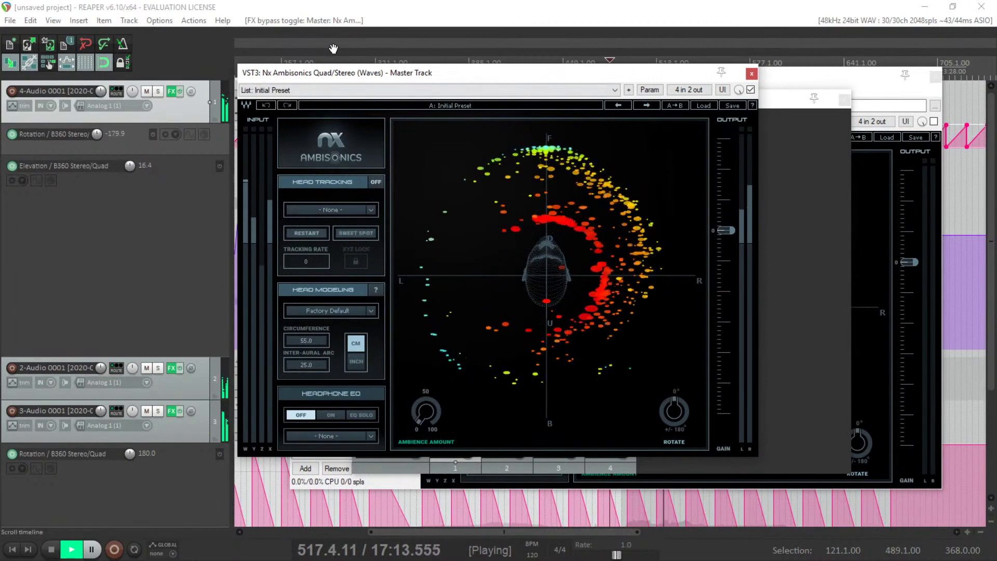
drag(350, 78, 401, 185)
Bypass the master's Nx Ambisonics and reactivate Nx Ambisonics on each of the four tracks for comparison.
right_click(410, 117)
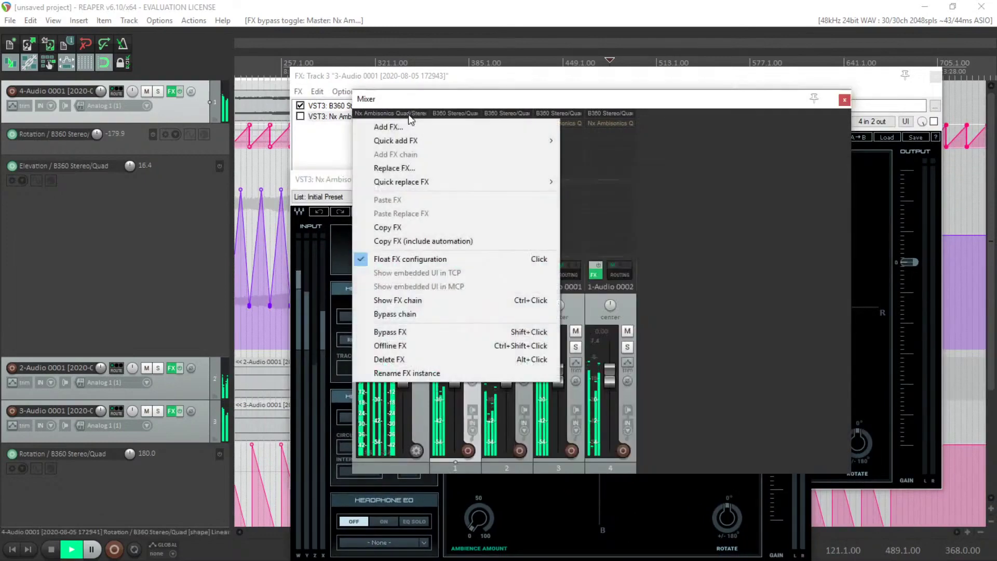
click(429, 331)
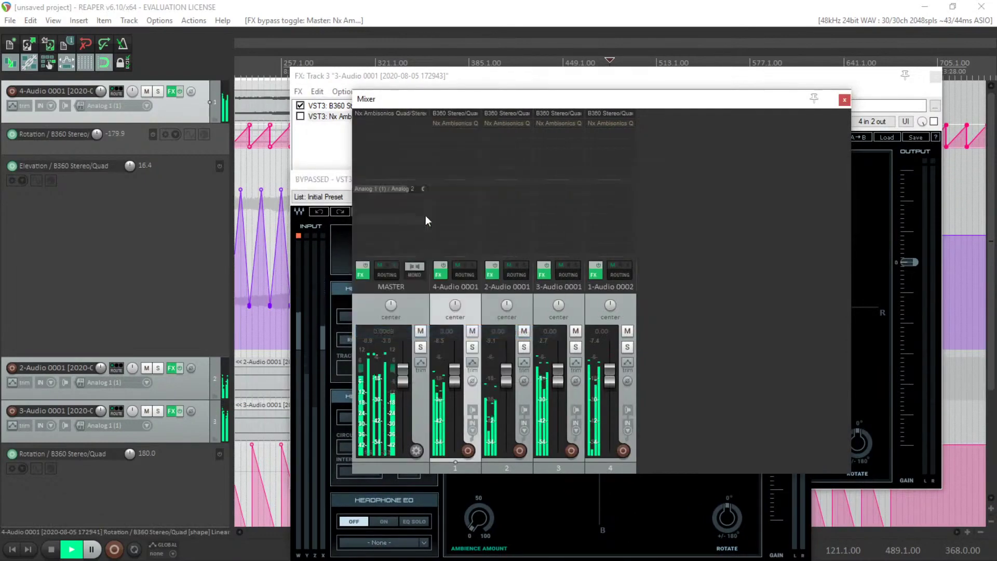
right_click(457, 126)
click(474, 341)
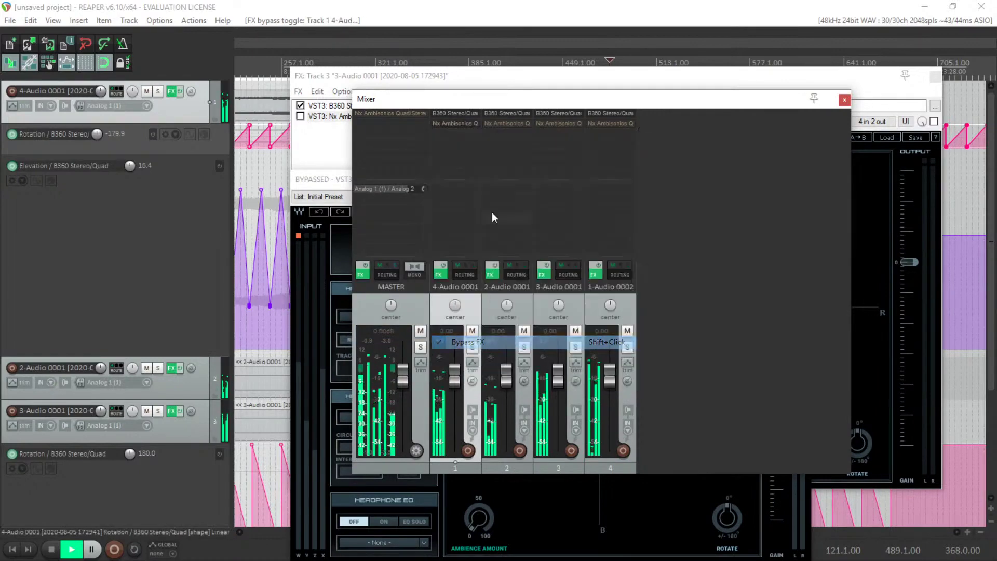
right_click(509, 125)
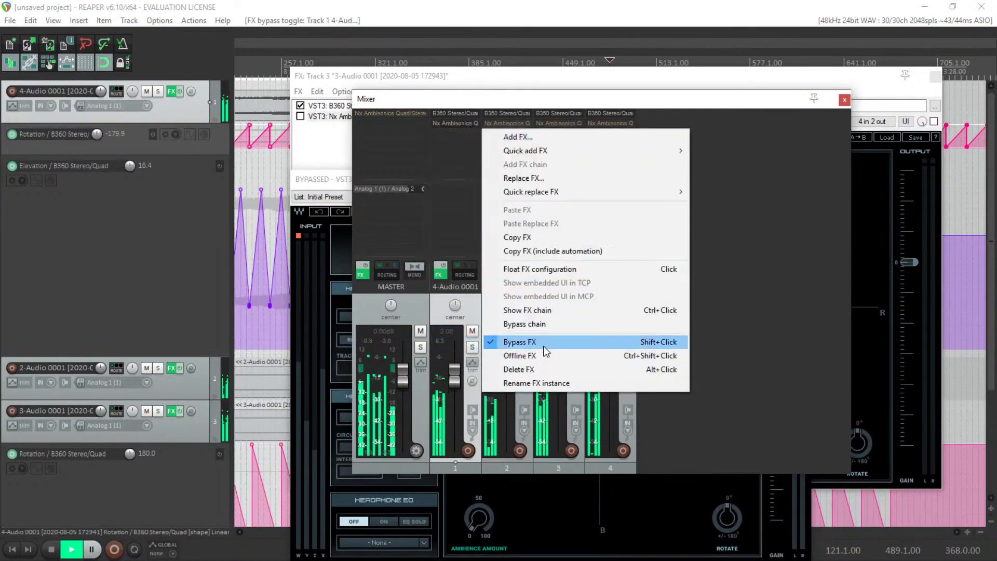
click(544, 346)
right_click(556, 125)
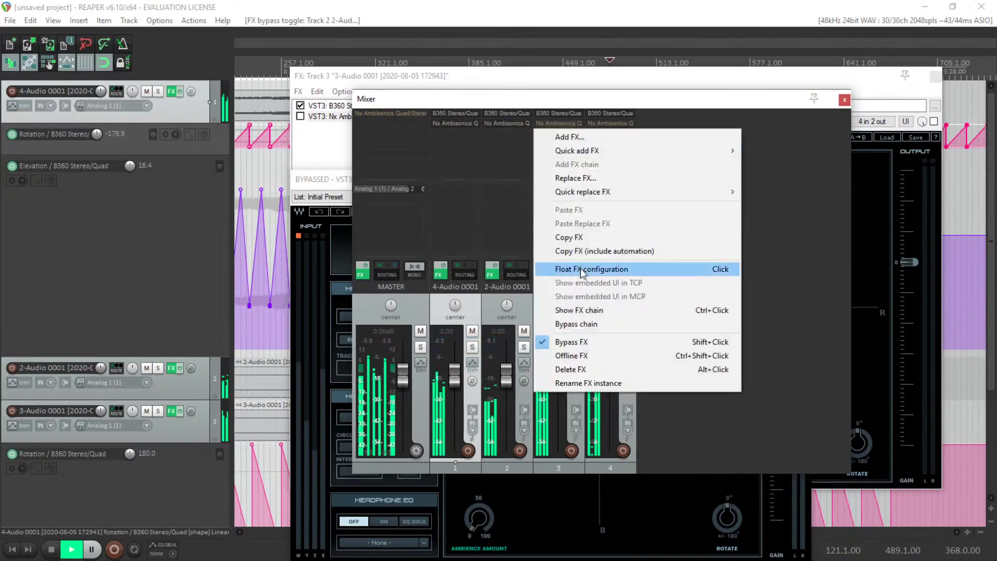
click(571, 343)
right_click(610, 122)
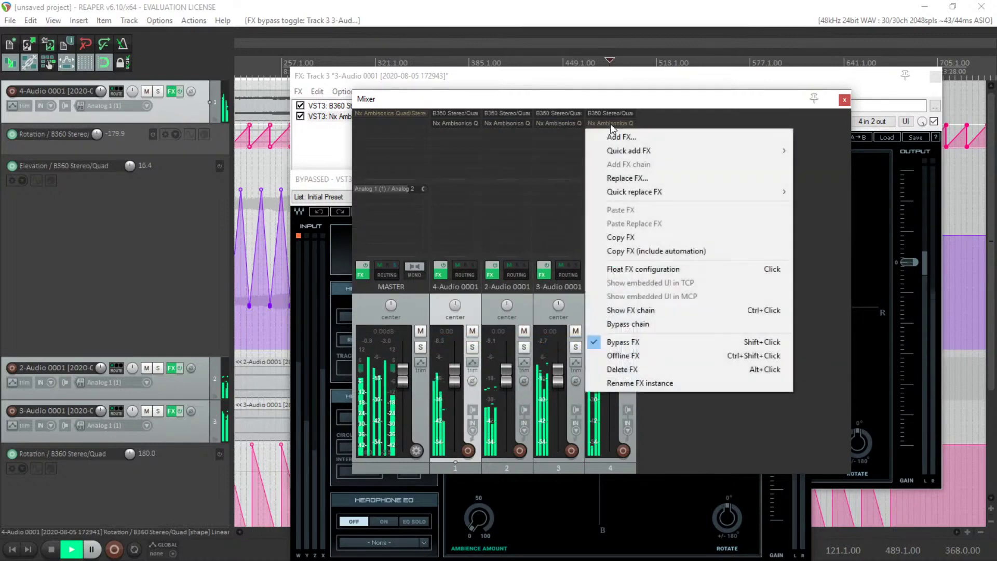
click(626, 340)
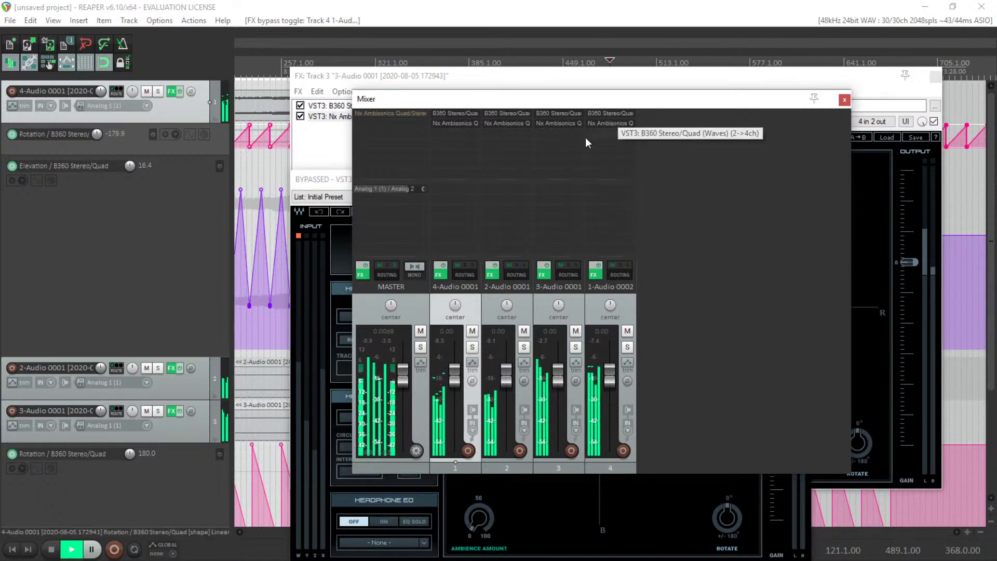
Restore the bypass on the four tracks' Nx Ambisonics, reactivate the master's instance with its window open, and stop playback.
right_click(467, 126)
click(762, 282)
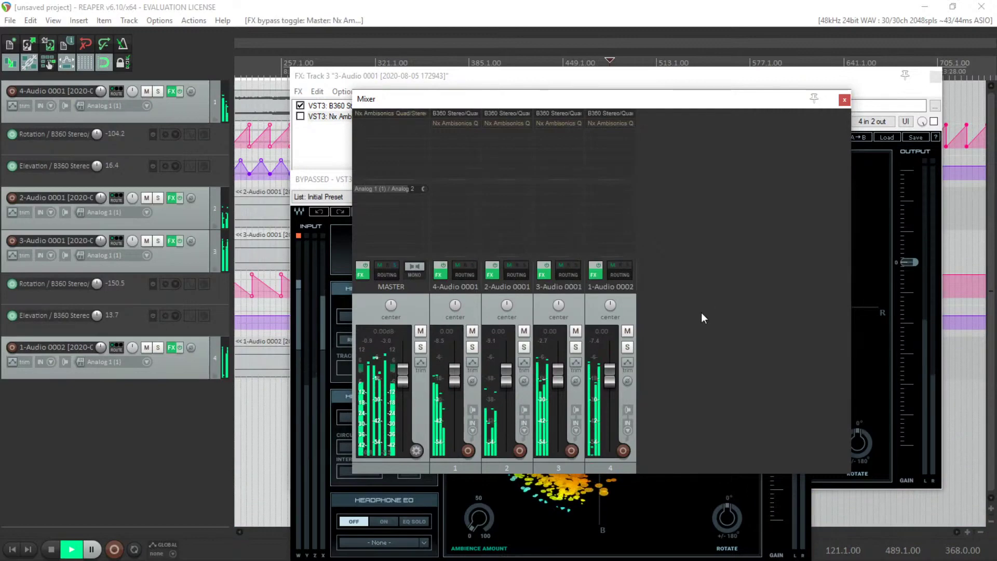
click(371, 113)
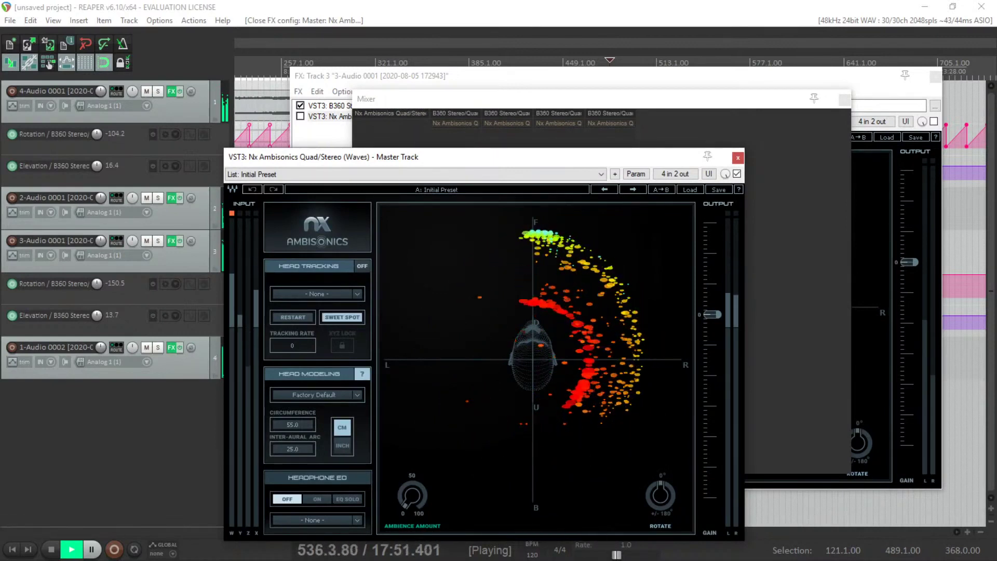
key(space)
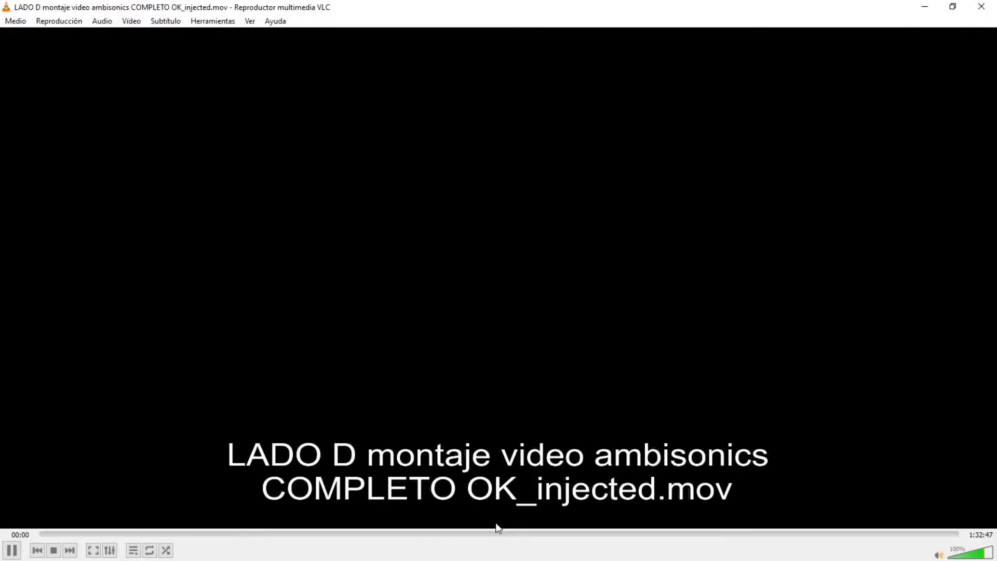
In VLC, seek the LADO D ambisonics video to around 1:07:00 to find the passage for demonstration.
drag(608, 536, 633, 535)
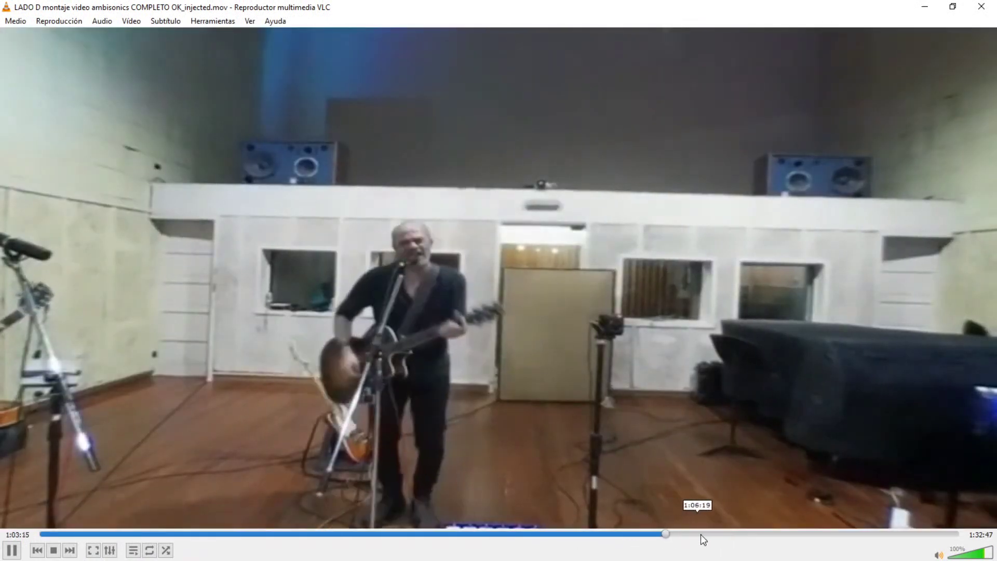
click(702, 538)
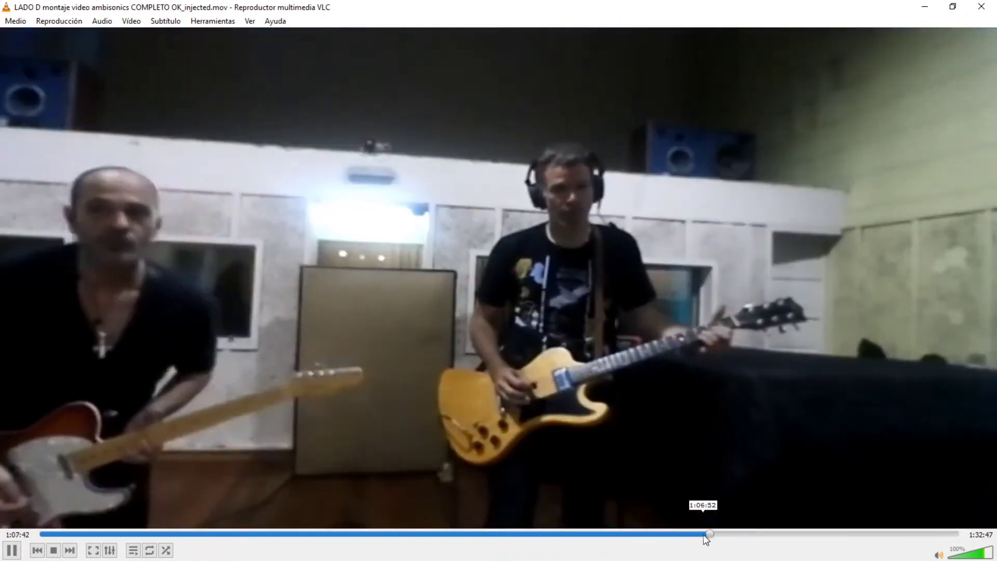
click(703, 535)
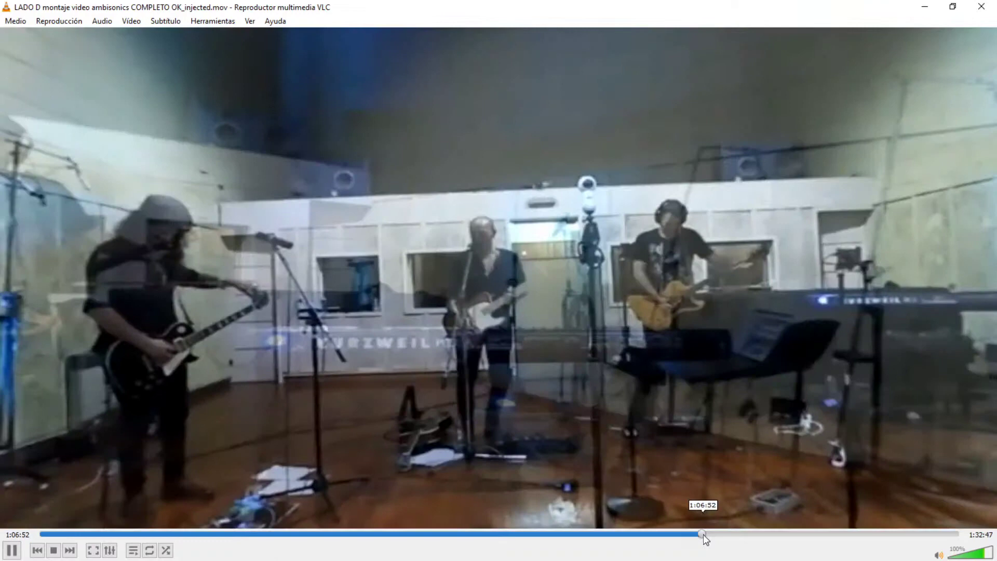
click(697, 535)
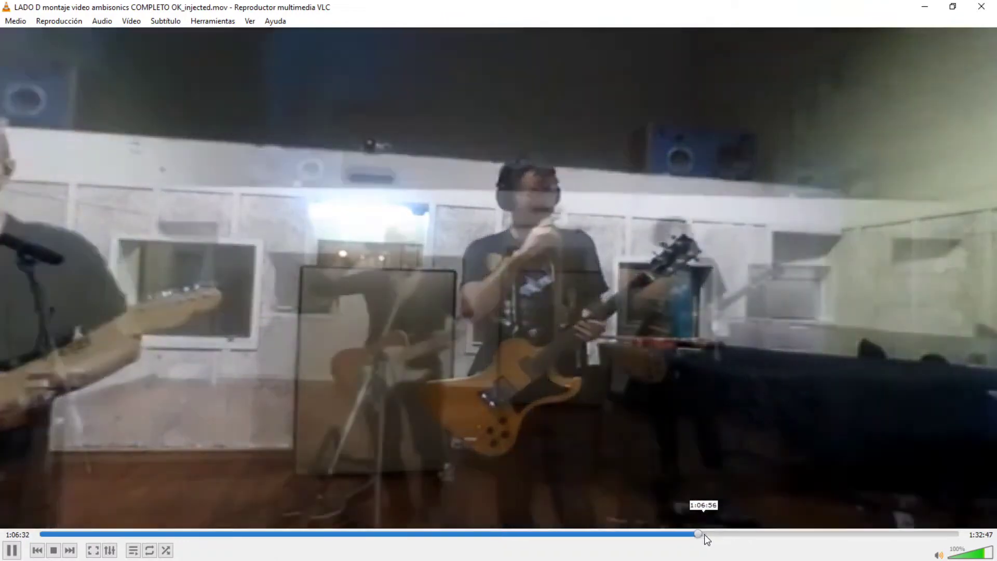
click(706, 534)
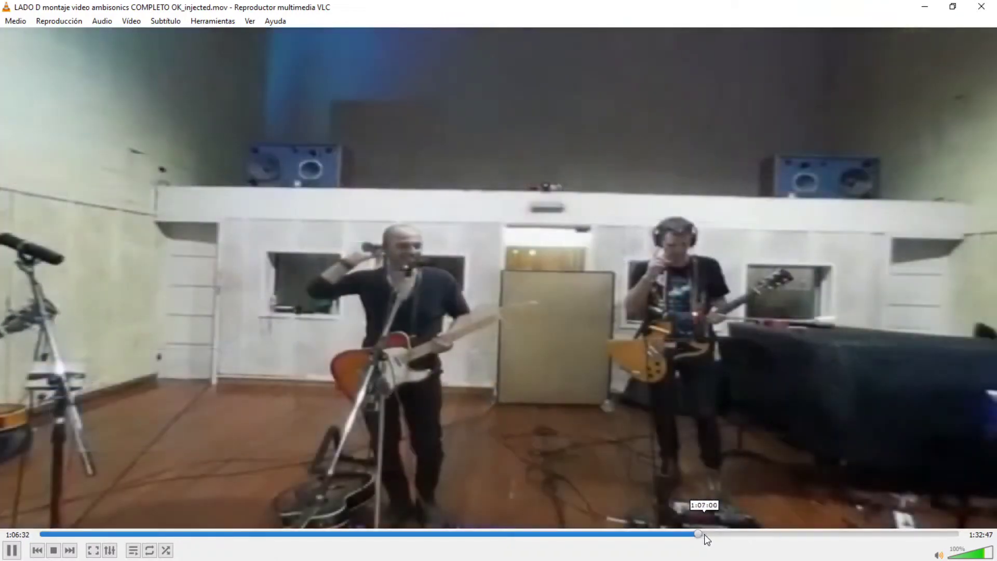
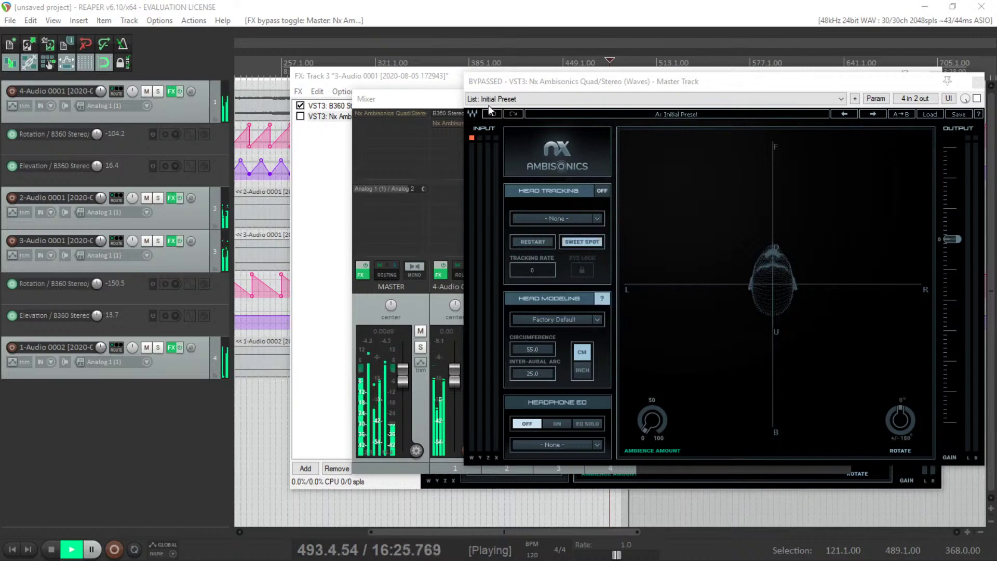
Stop playback in REAPER, then switch to VLC, play the ambisonics video and move its window fully into view.
click(365, 7)
key(space)
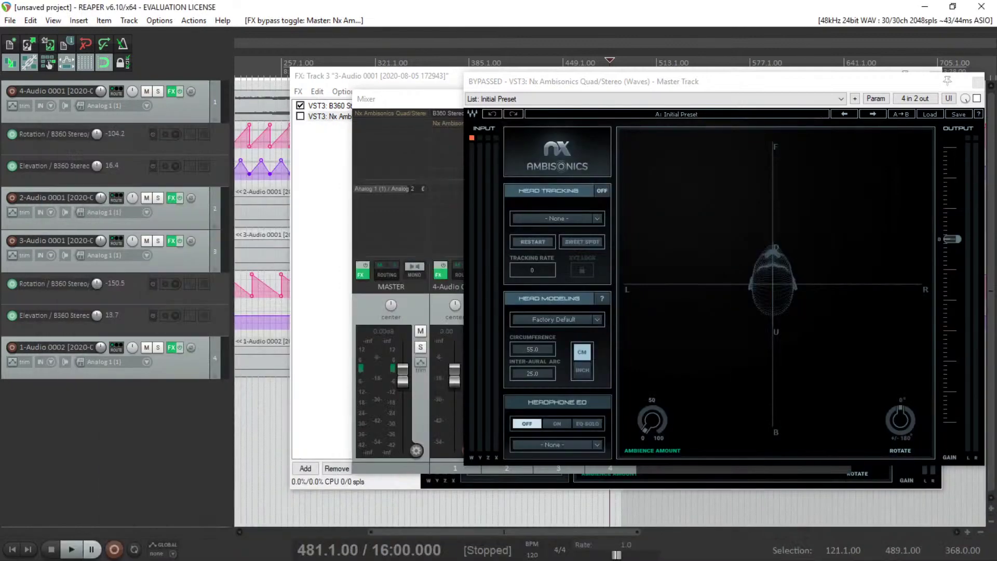
key(alt+Tab)
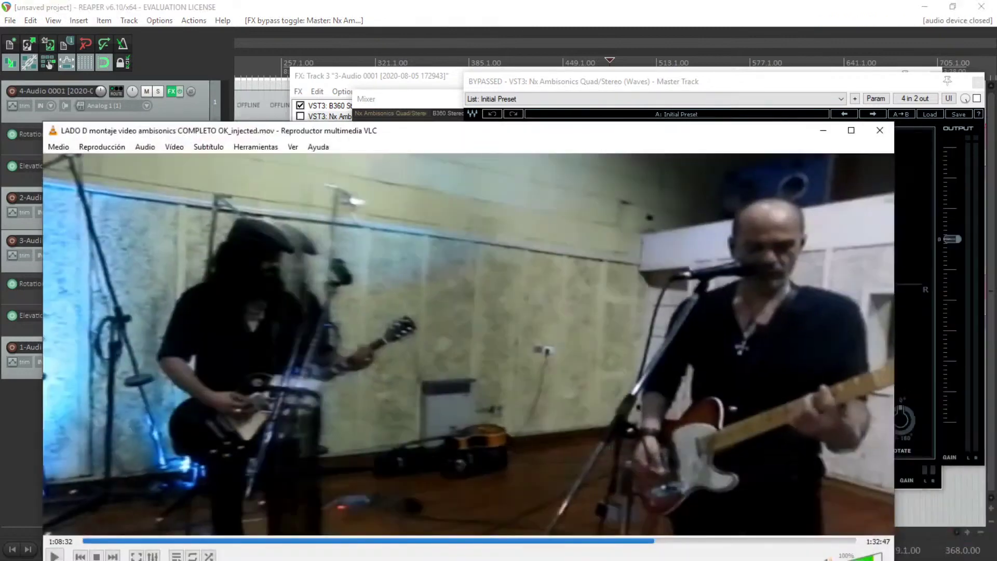
click(55, 554)
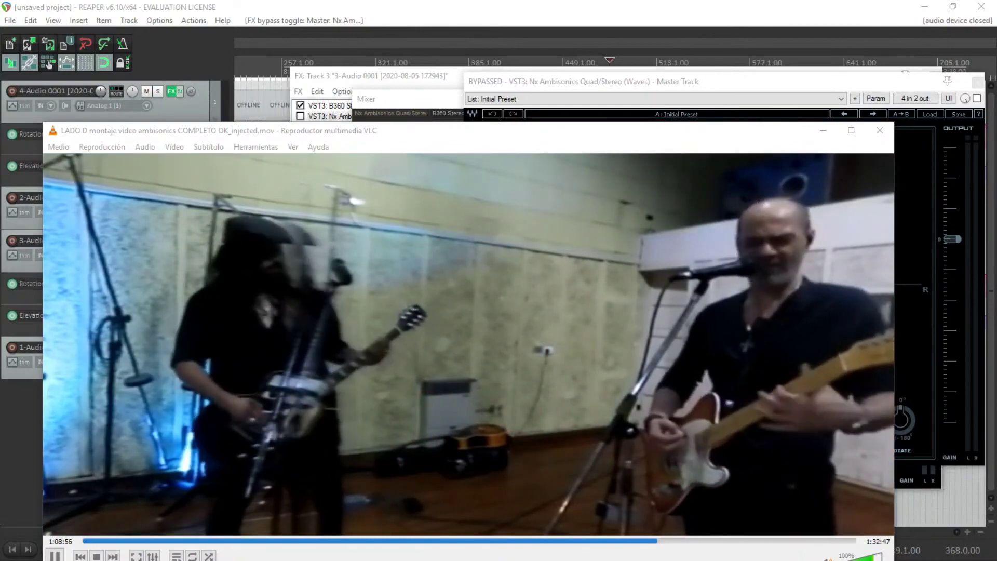
drag(546, 133, 599, 47)
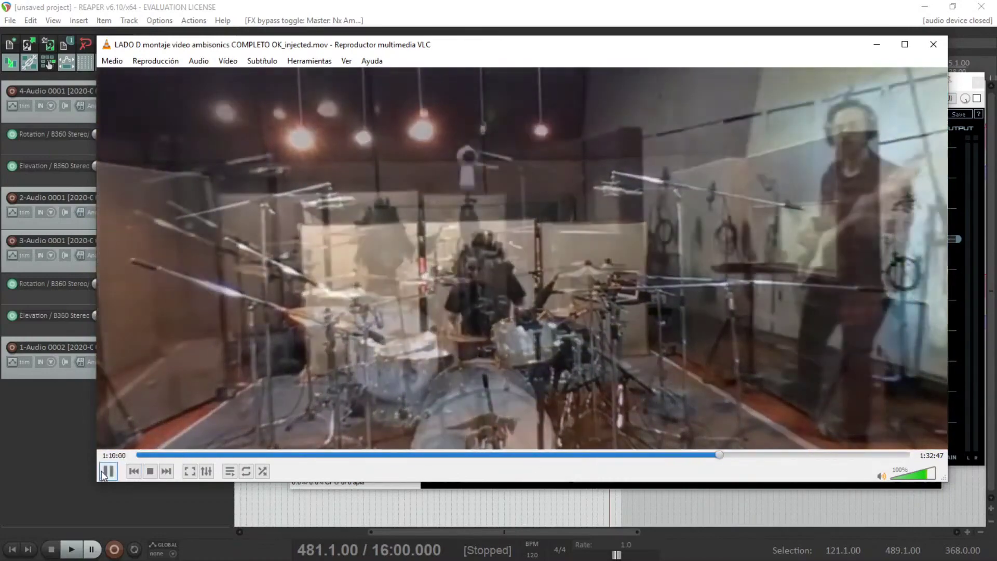
Pause the video at 1:10:00, move the VLC window out of the way, and switch back to REAPER.
key(space)
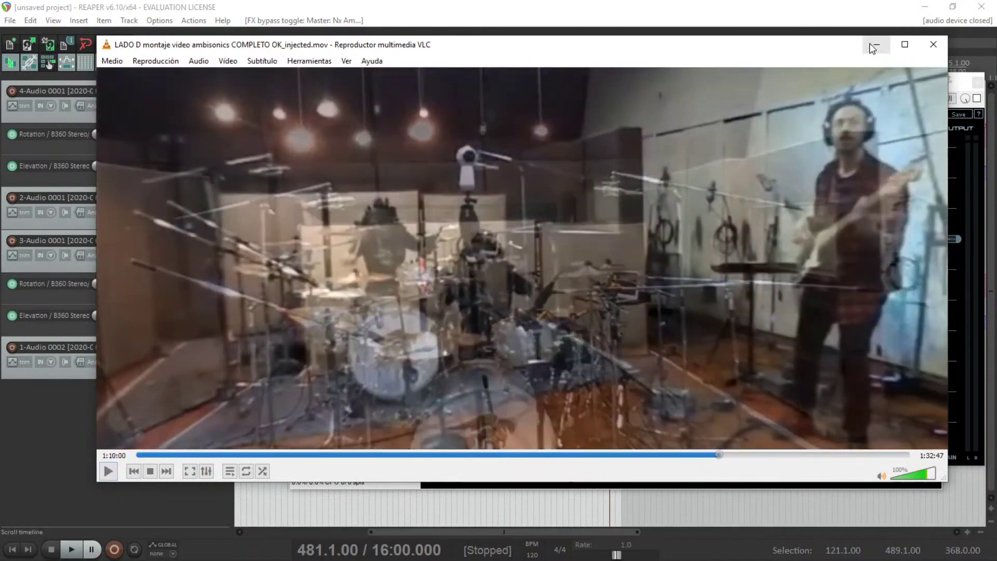
drag(823, 47, 996, 12)
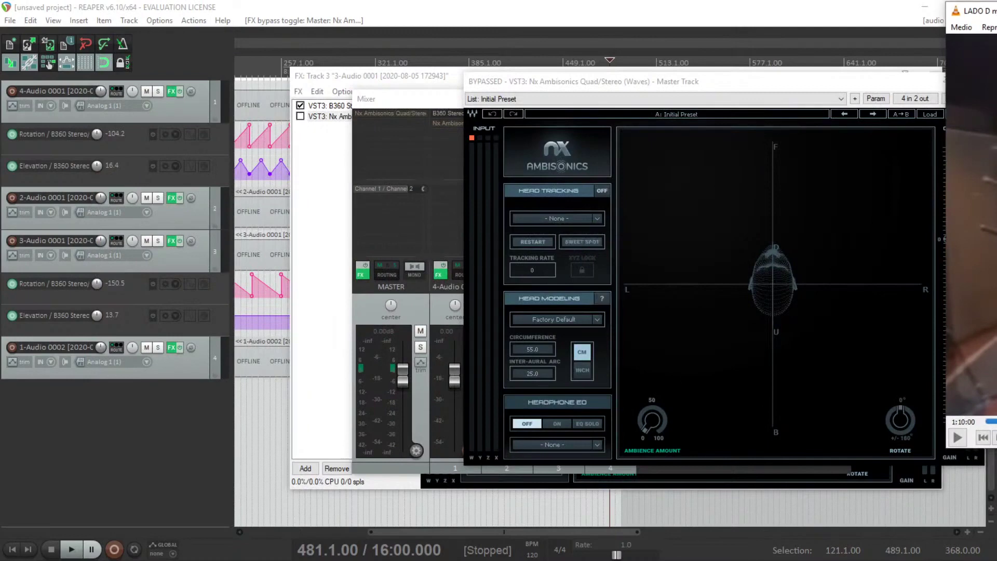
key(alt+Tab)
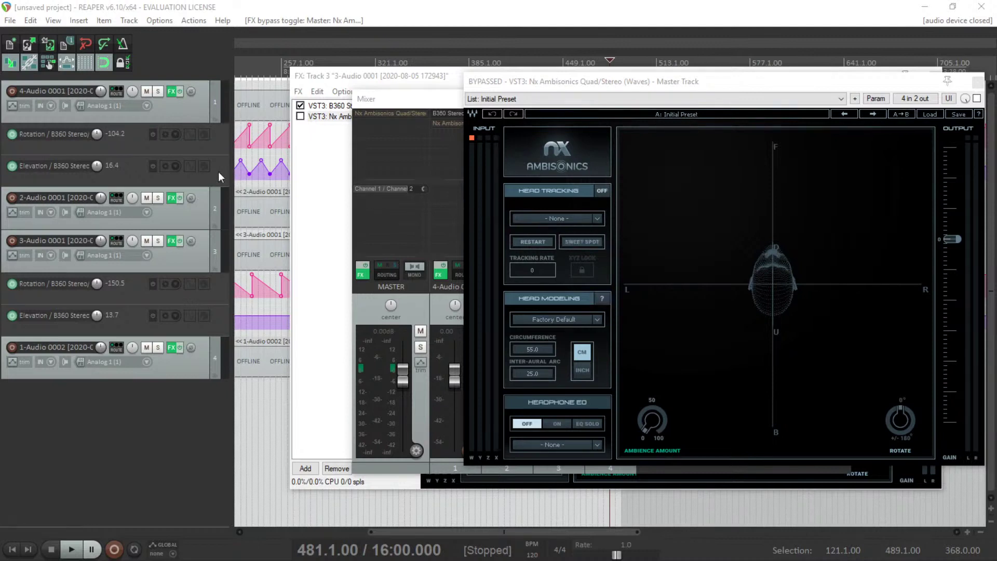
Open track 4's effects chain and routing settings, arranging the windows so the mixer inserts stay visible.
drag(564, 83, 78, 203)
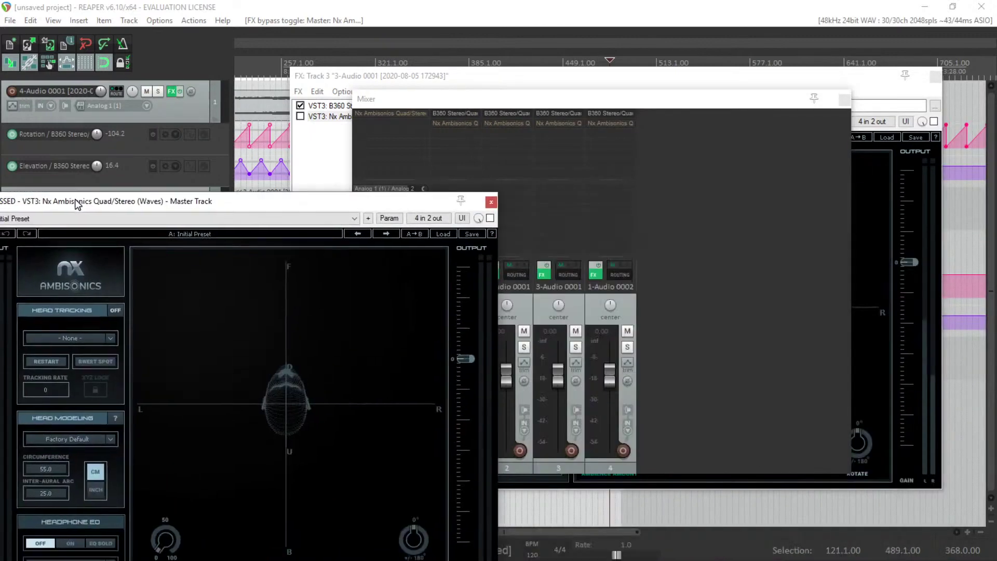
click(596, 275)
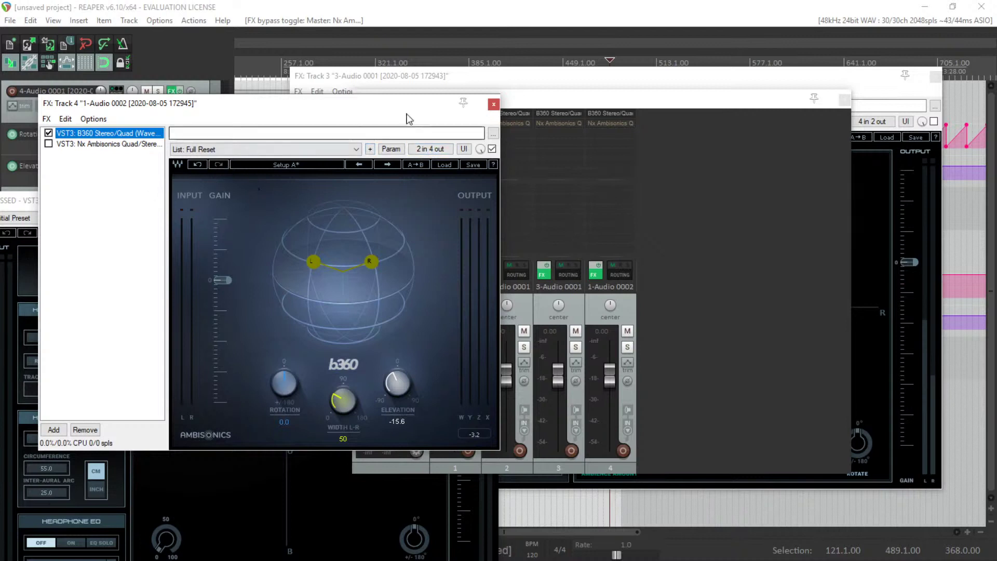
click(616, 276)
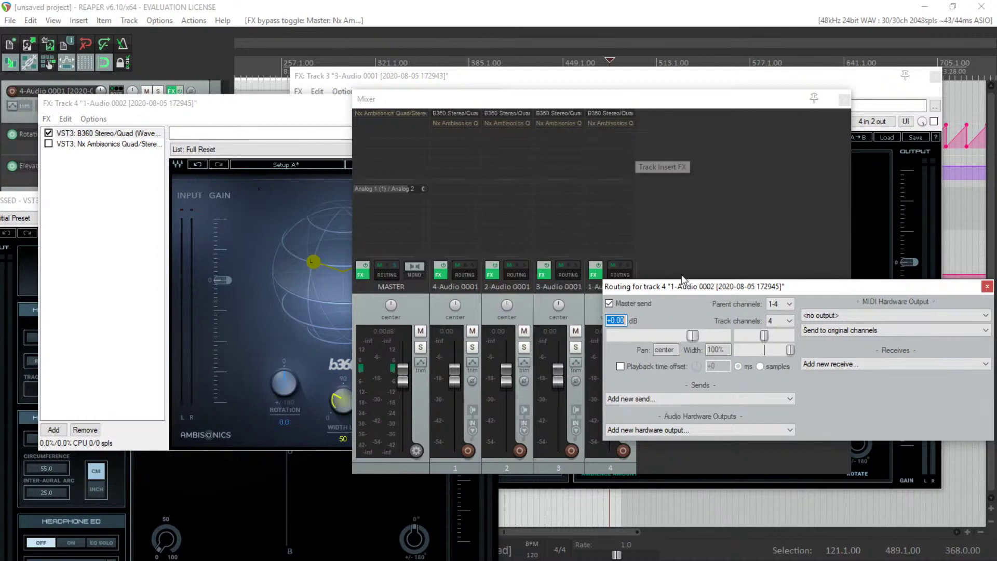
drag(683, 288, 778, 231)
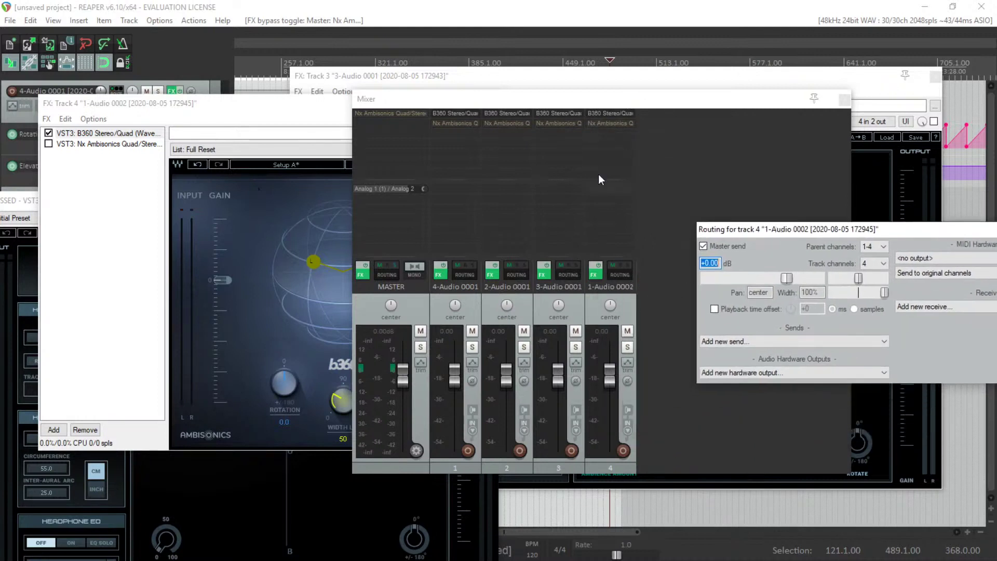
Stop playback, reopen the master track's Nx Ambisonics, and take it out of bypass.
key(space)
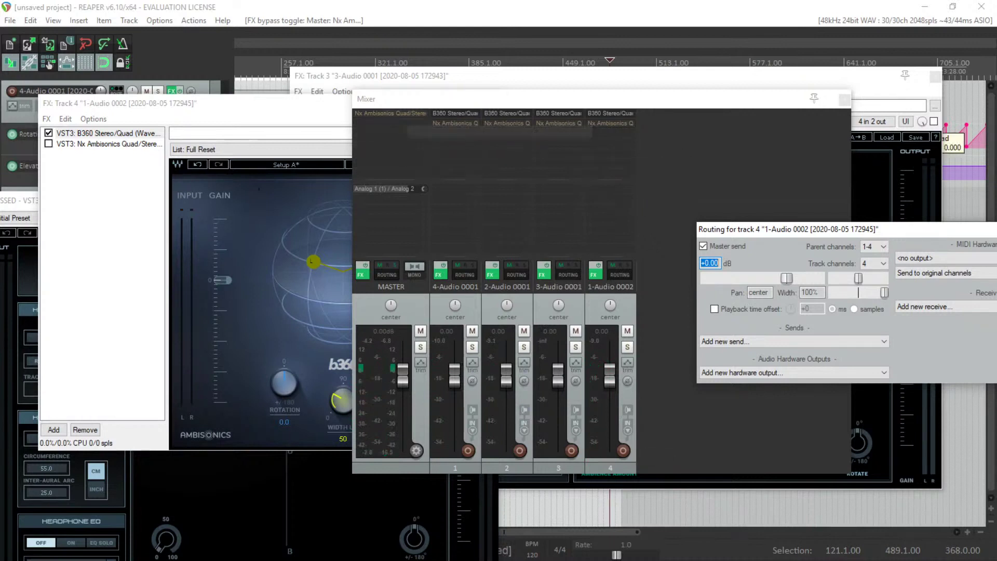
click(402, 115)
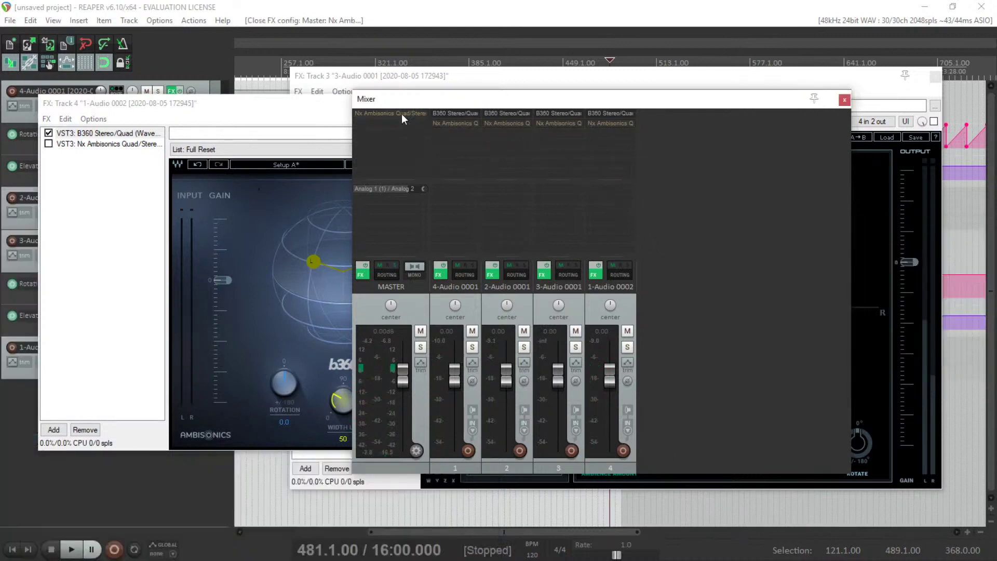
click(491, 218)
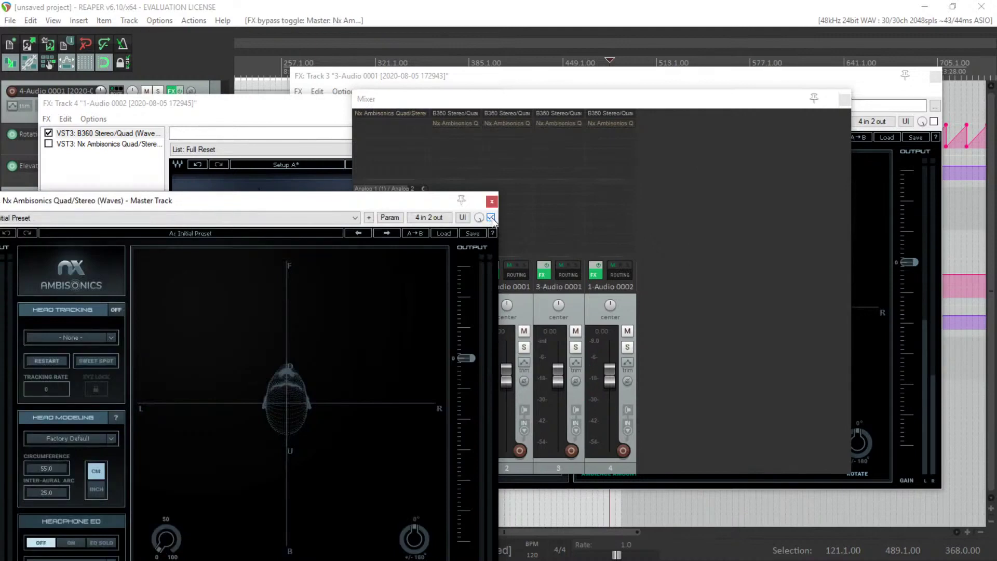
Open track 3's effects chain, start playback from 12:48, and move the chain window below the mixer inserts.
click(521, 124)
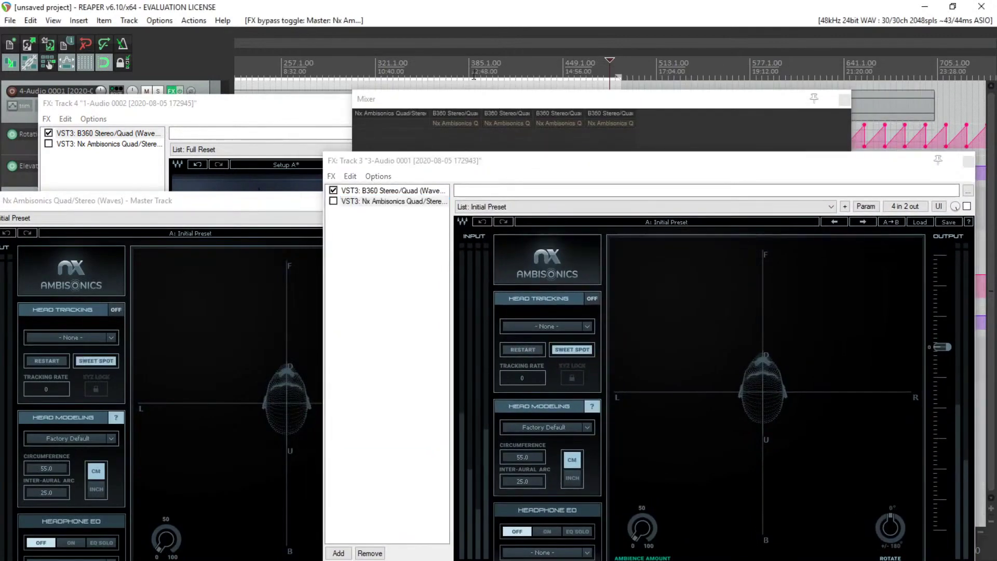
key(space)
drag(509, 165, 453, 229)
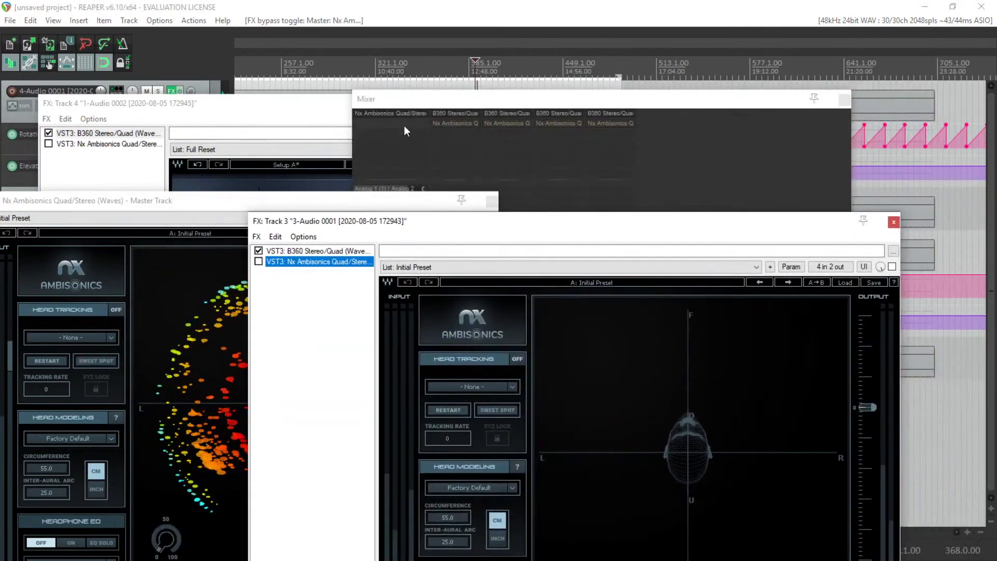
Compare the mix with the master's Nx Ambisonics bypassed and active, leave it active, and stop playback.
click(404, 114)
click(404, 114)
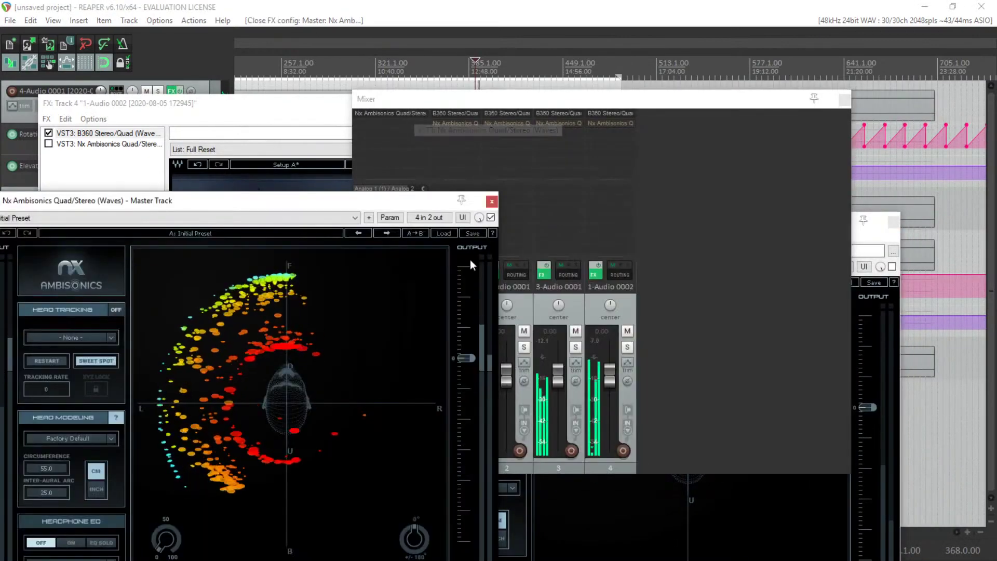
click(491, 217)
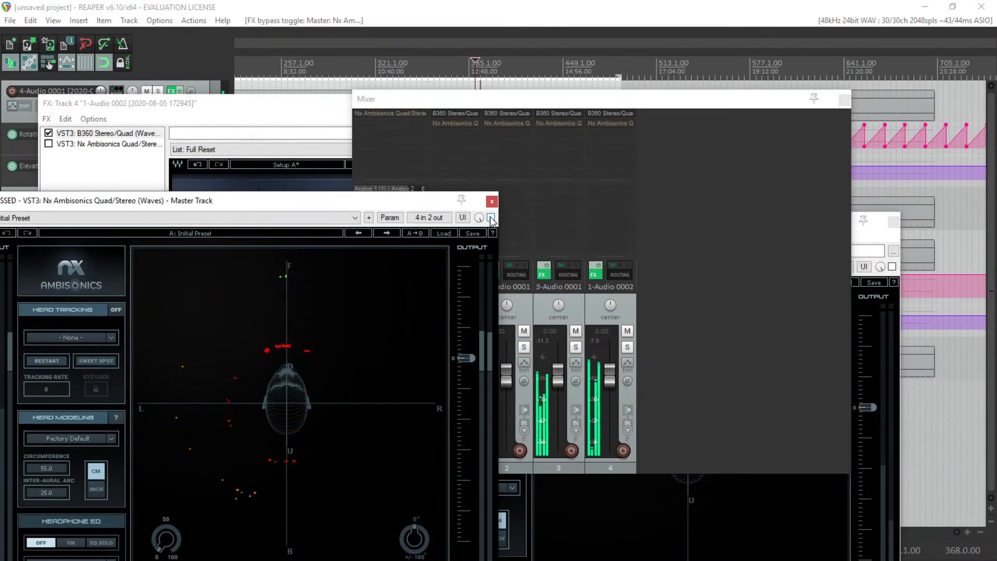
click(491, 218)
drag(446, 204, 616, 143)
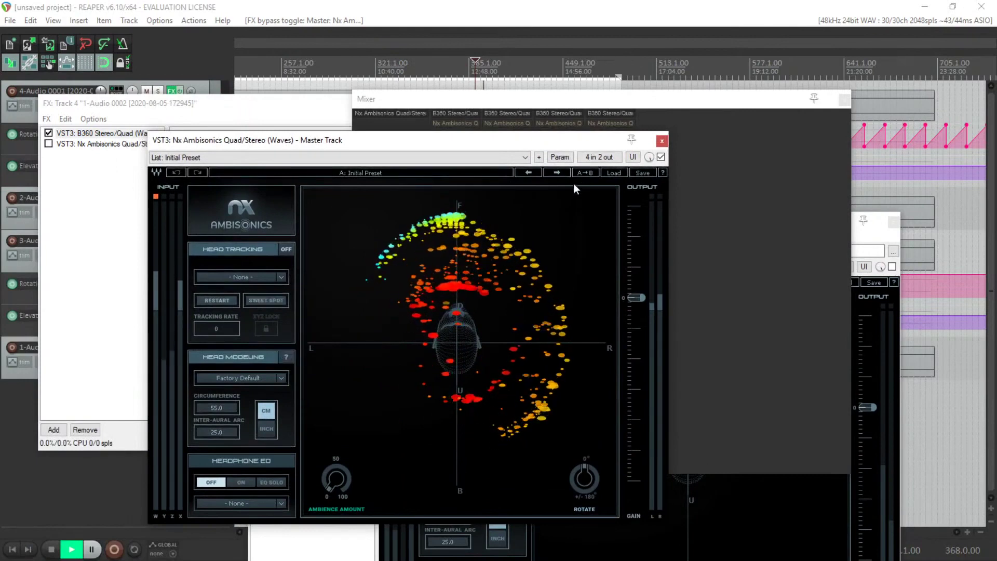
key(space)
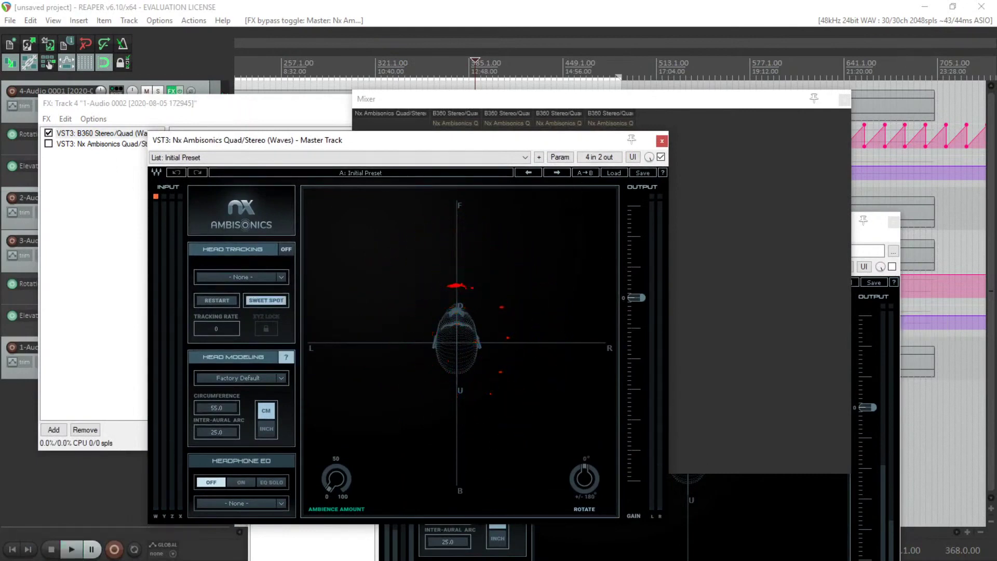